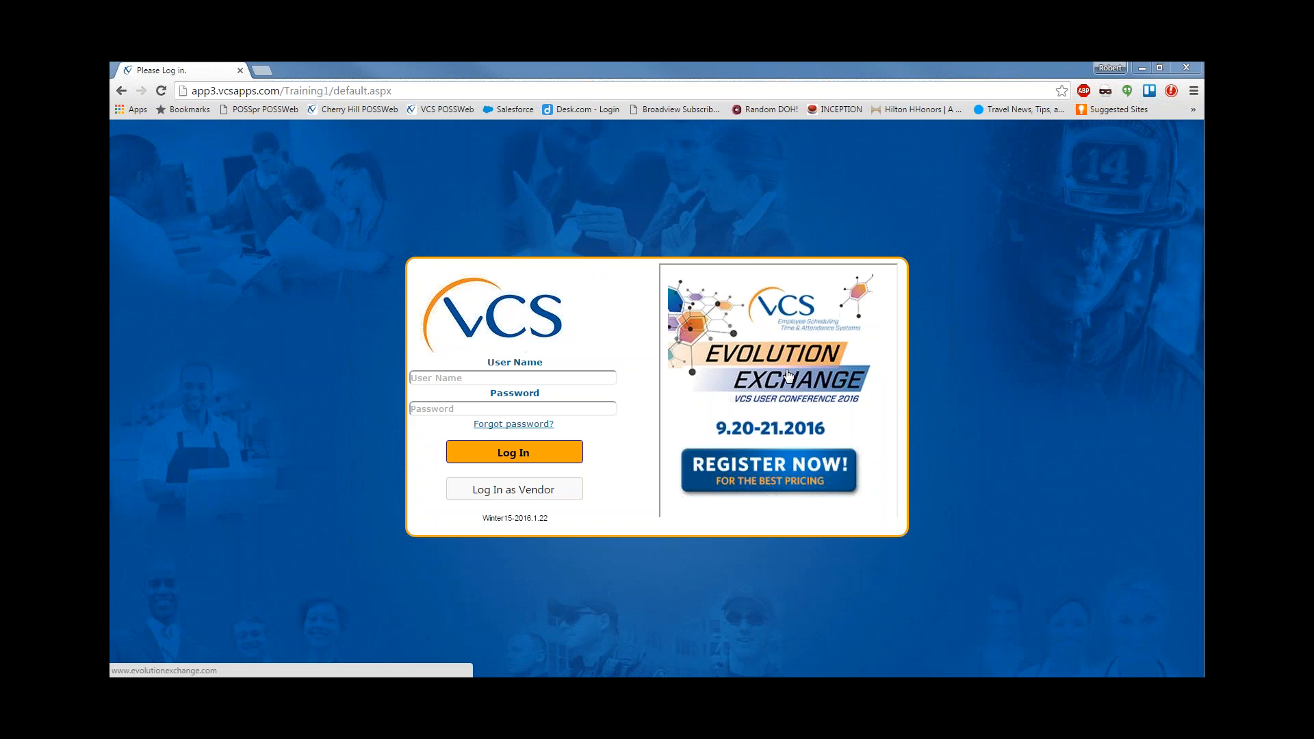
Open the Evolution Exchange conference site from the login page and read through its topics, pricing and speakers.
click(788, 375)
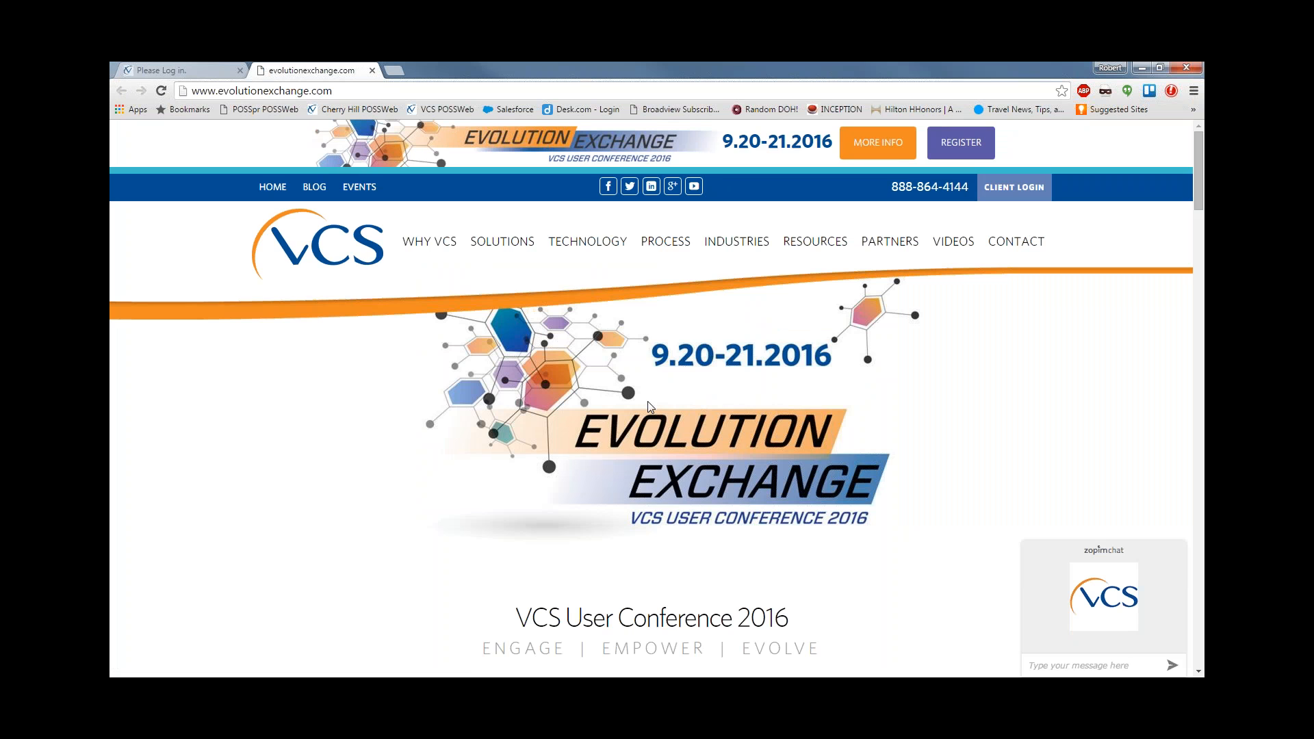
scroll(656, 410, down, 2)
scroll(655, 409, down, 3)
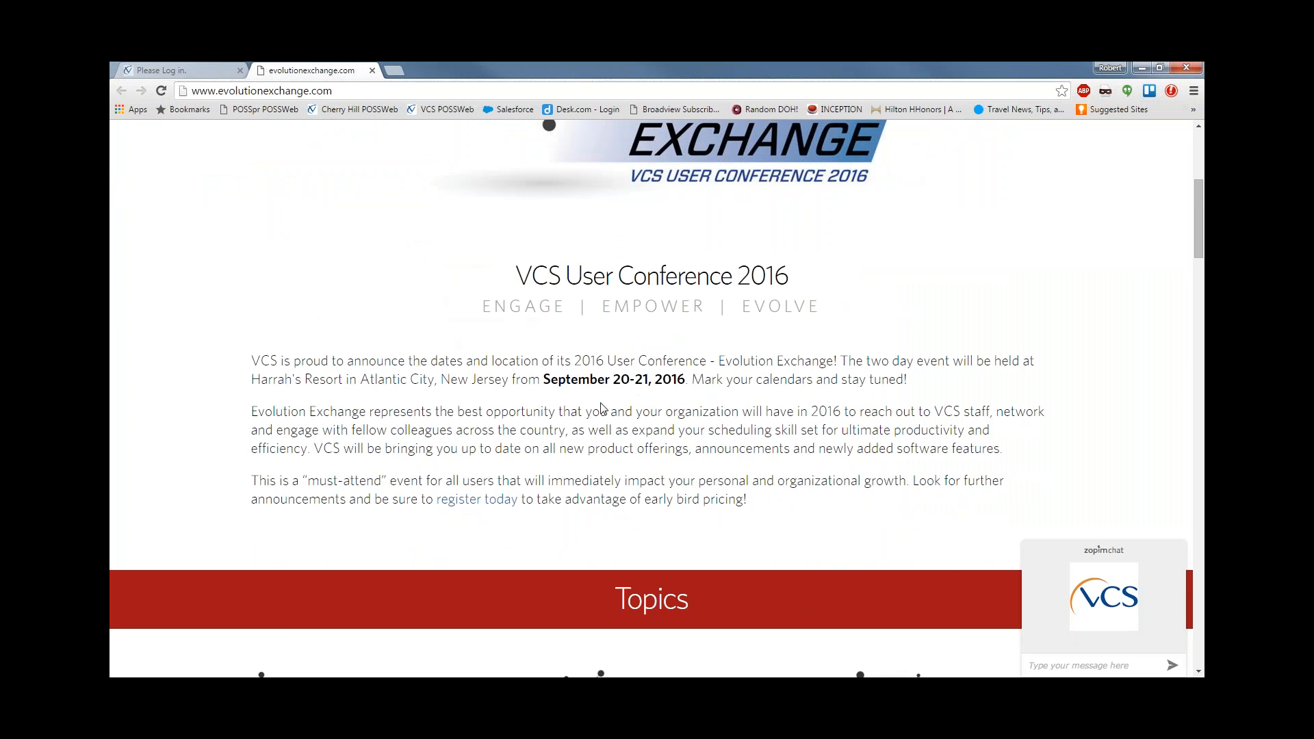
scroll(601, 407, down, 1)
scroll(601, 408, down, 7)
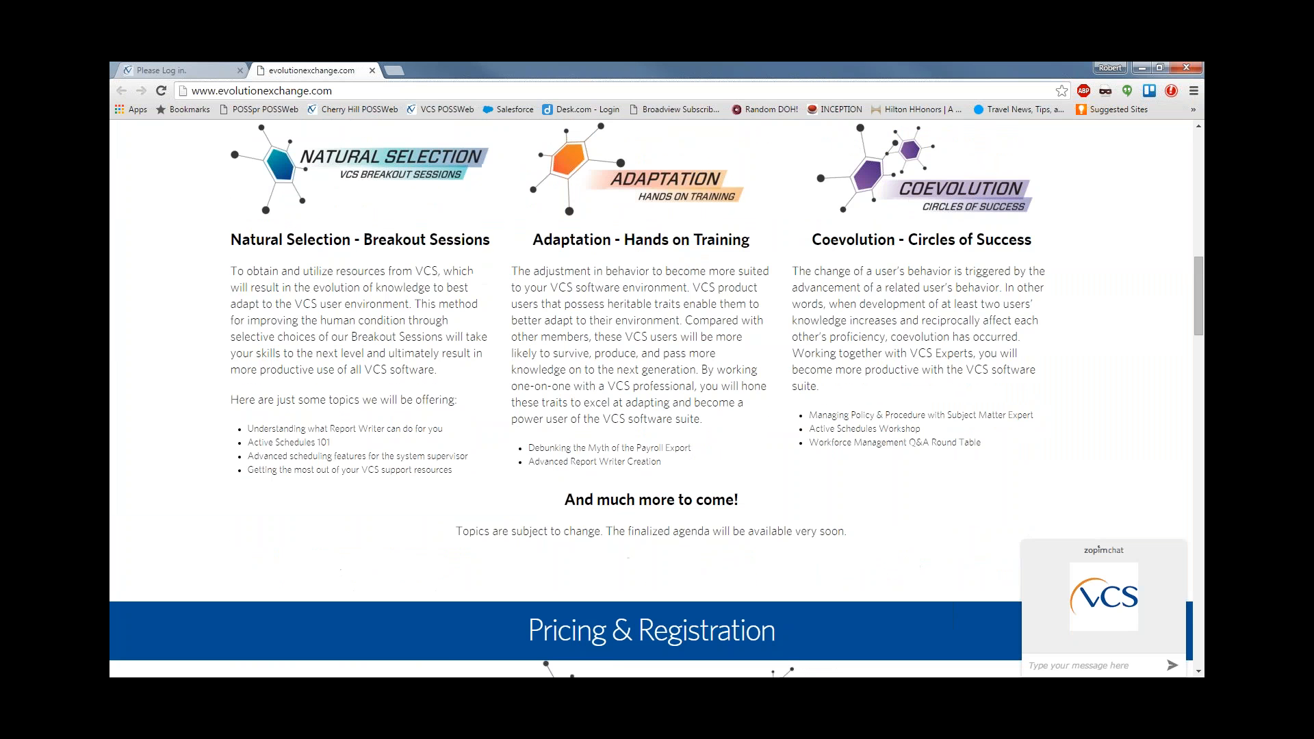
scroll(602, 403, down, 9)
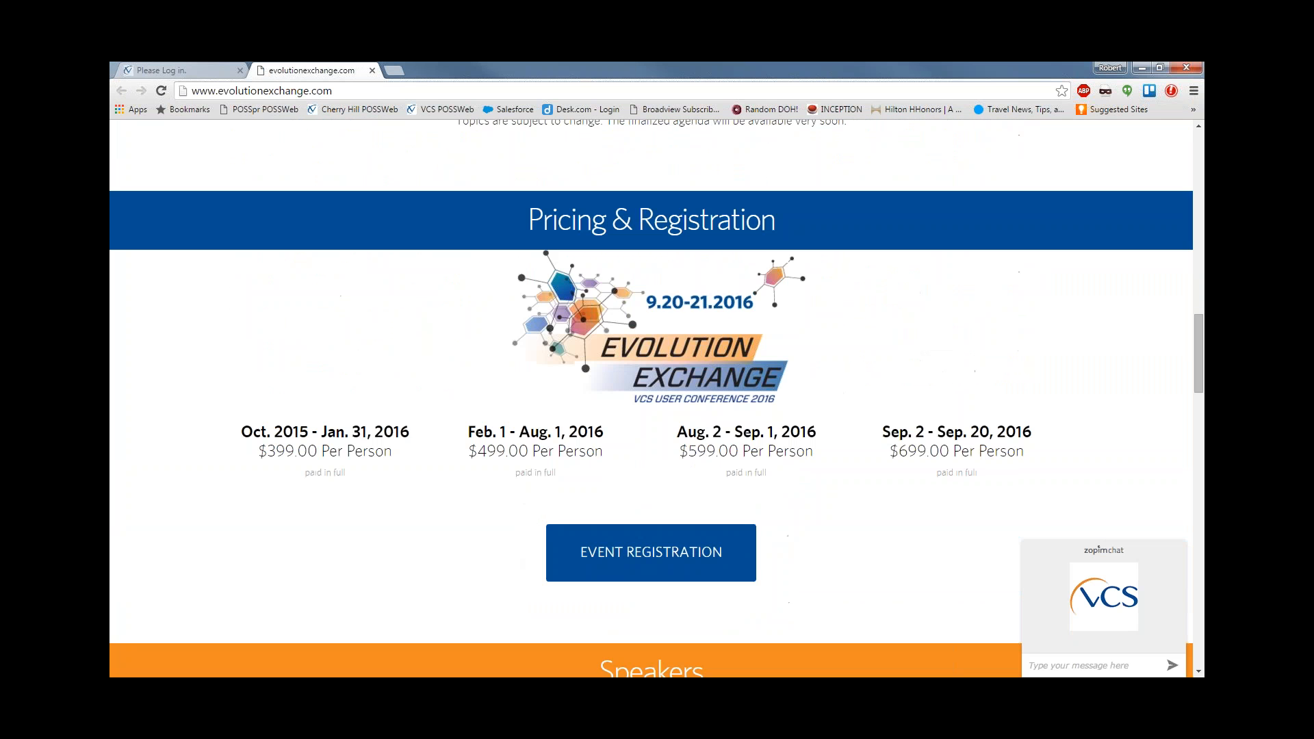
scroll(520, 436, down, 6)
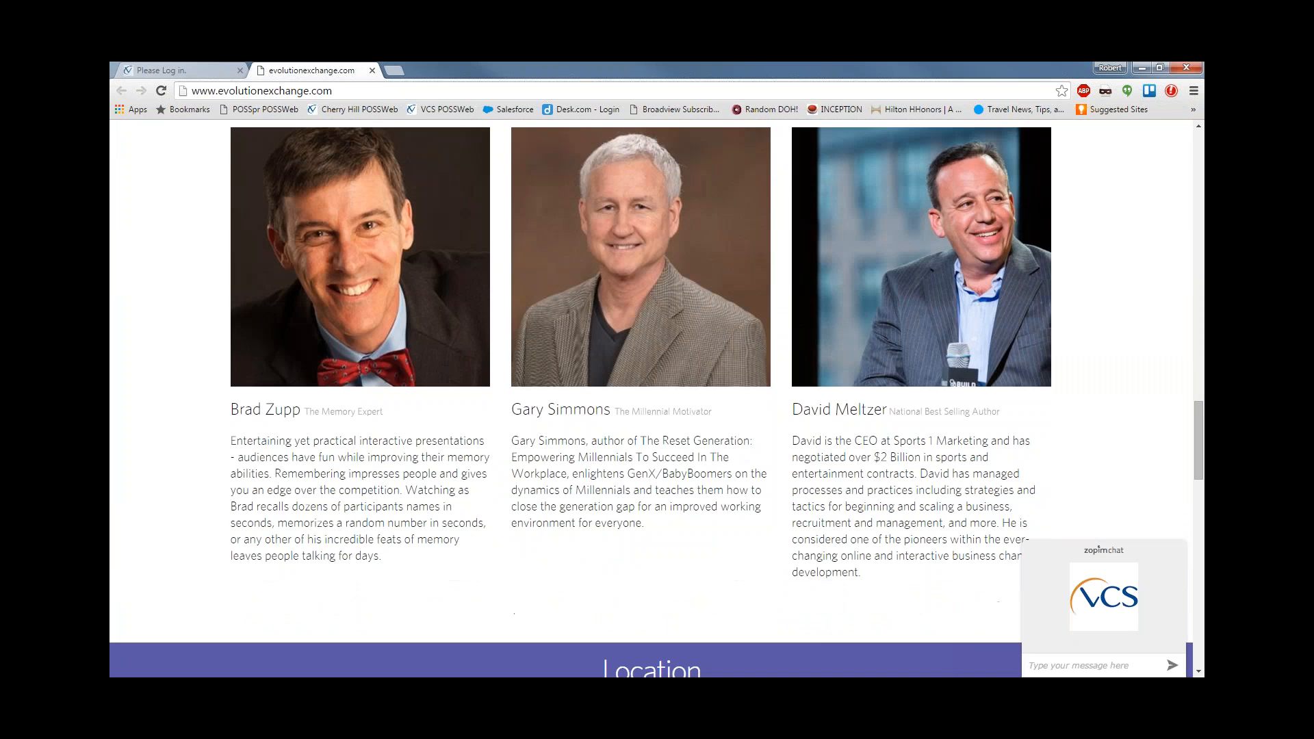
Review the conference pricing and topics again up to the page header, and close the conference site.
scroll(520, 436, up, 4)
scroll(499, 425, up, 3)
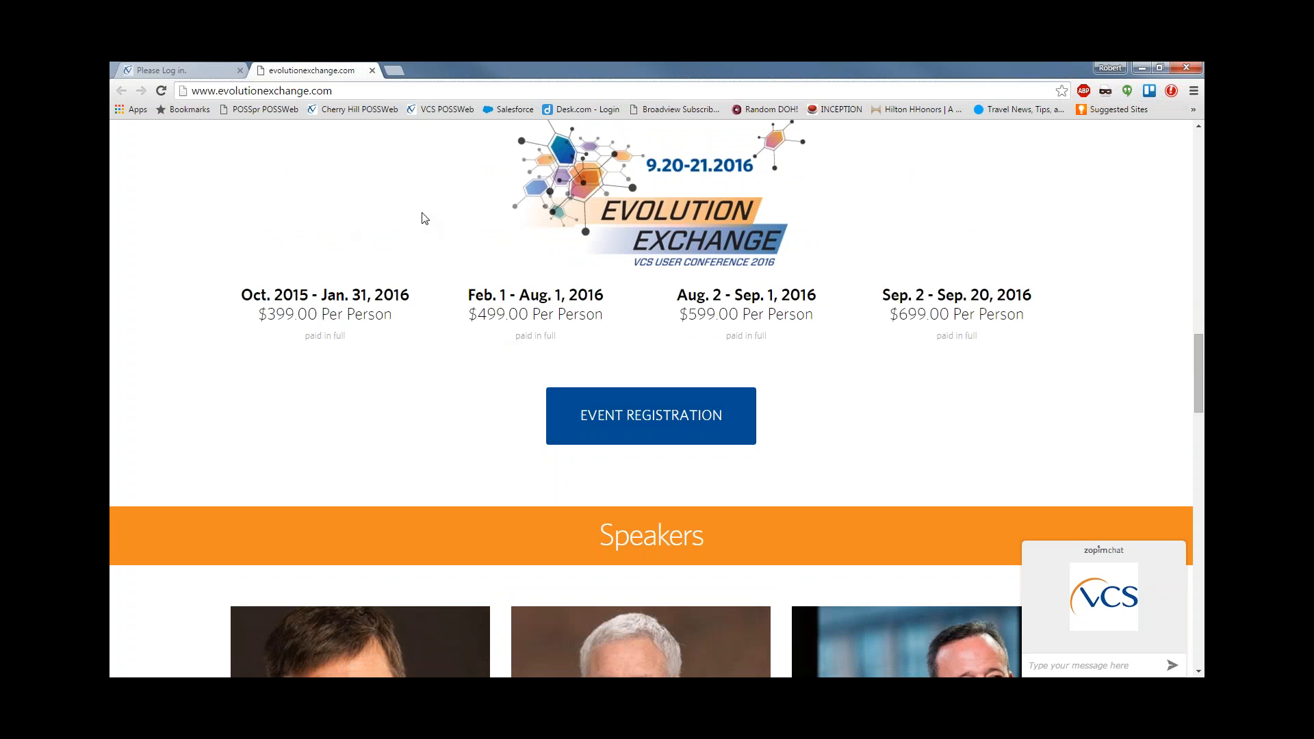
scroll(417, 226, up, 7)
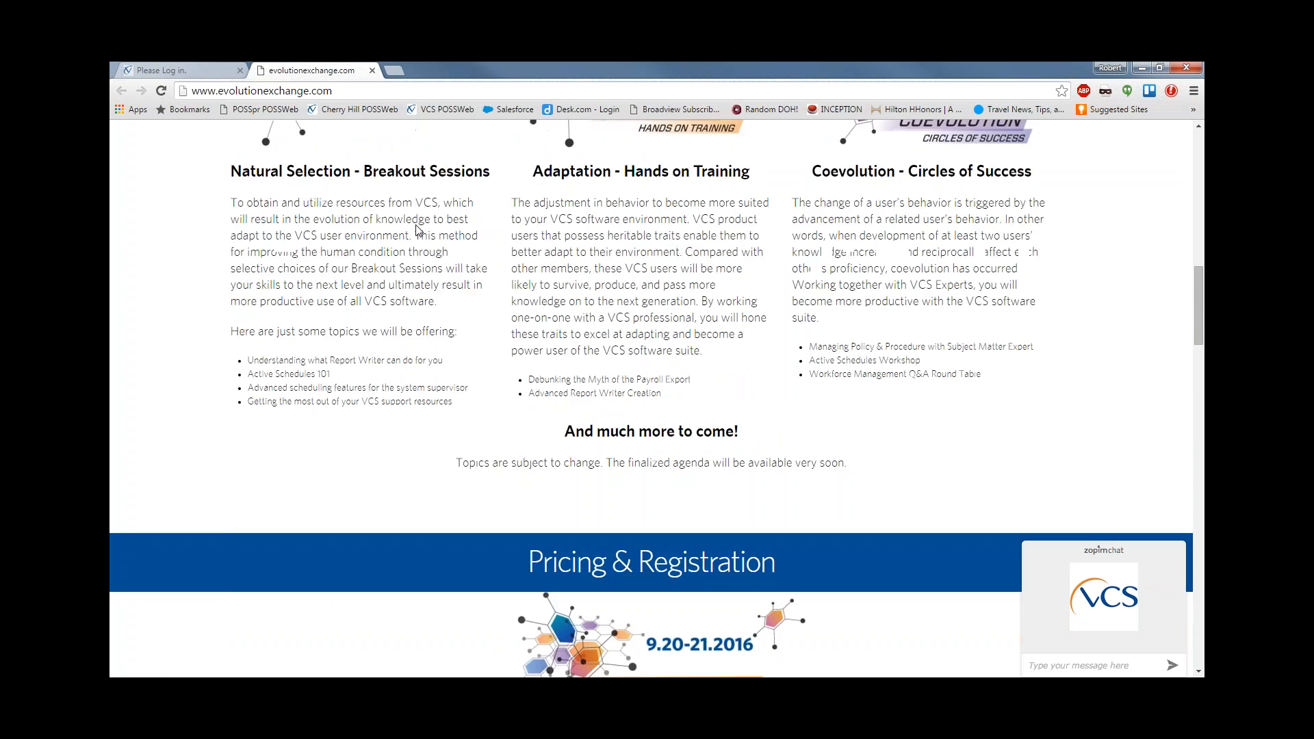
scroll(416, 229, up, 12)
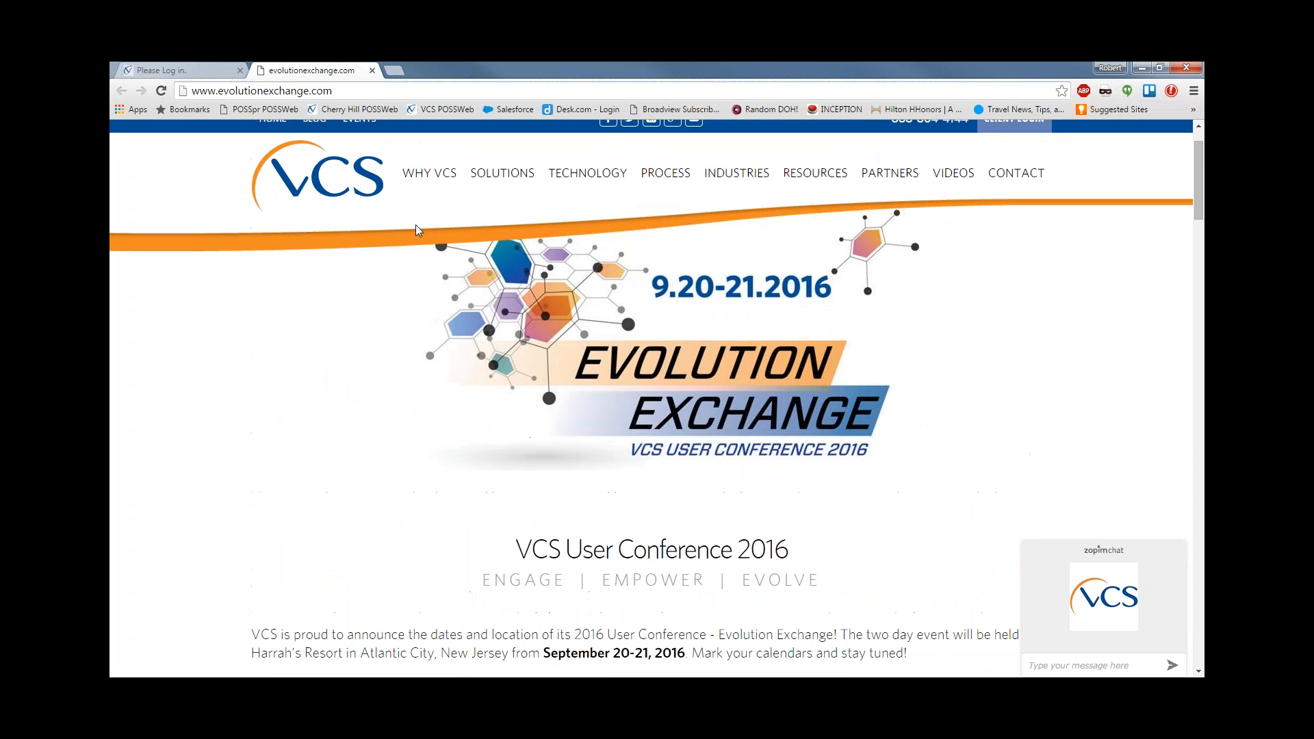
scroll(416, 229, up, 1)
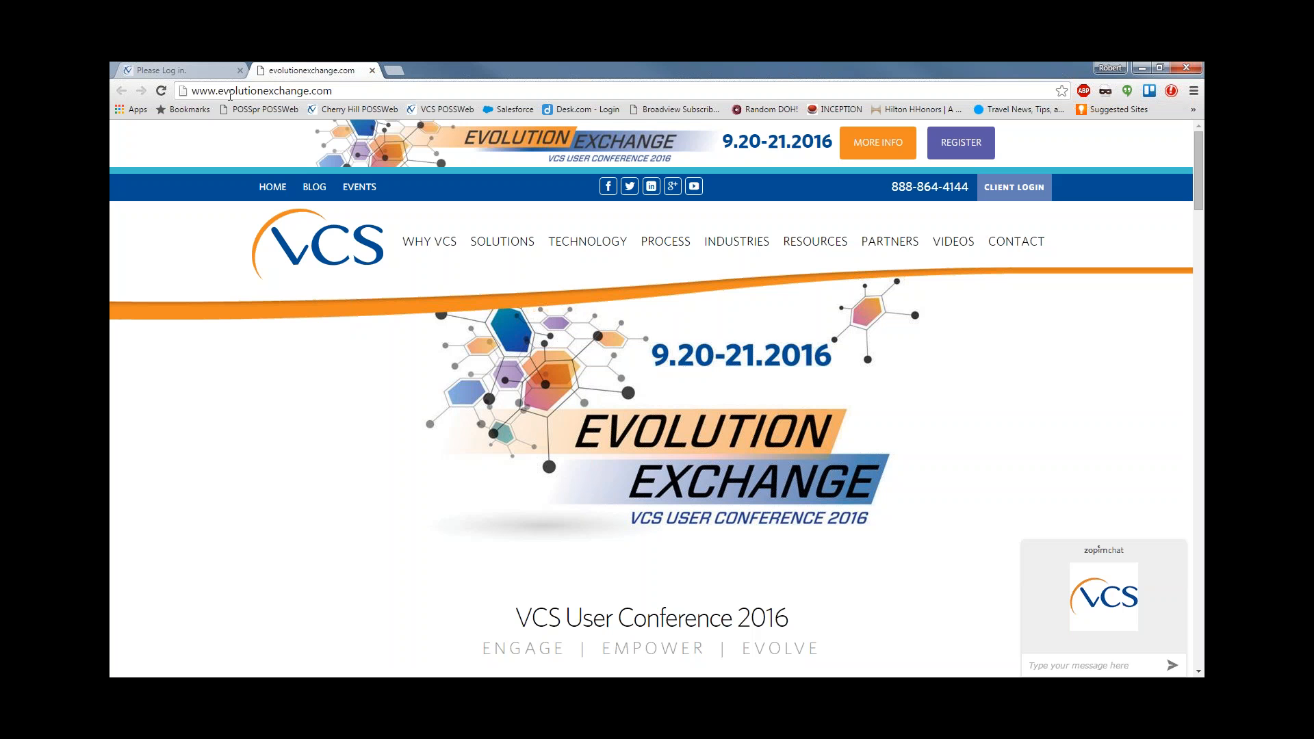
click(372, 71)
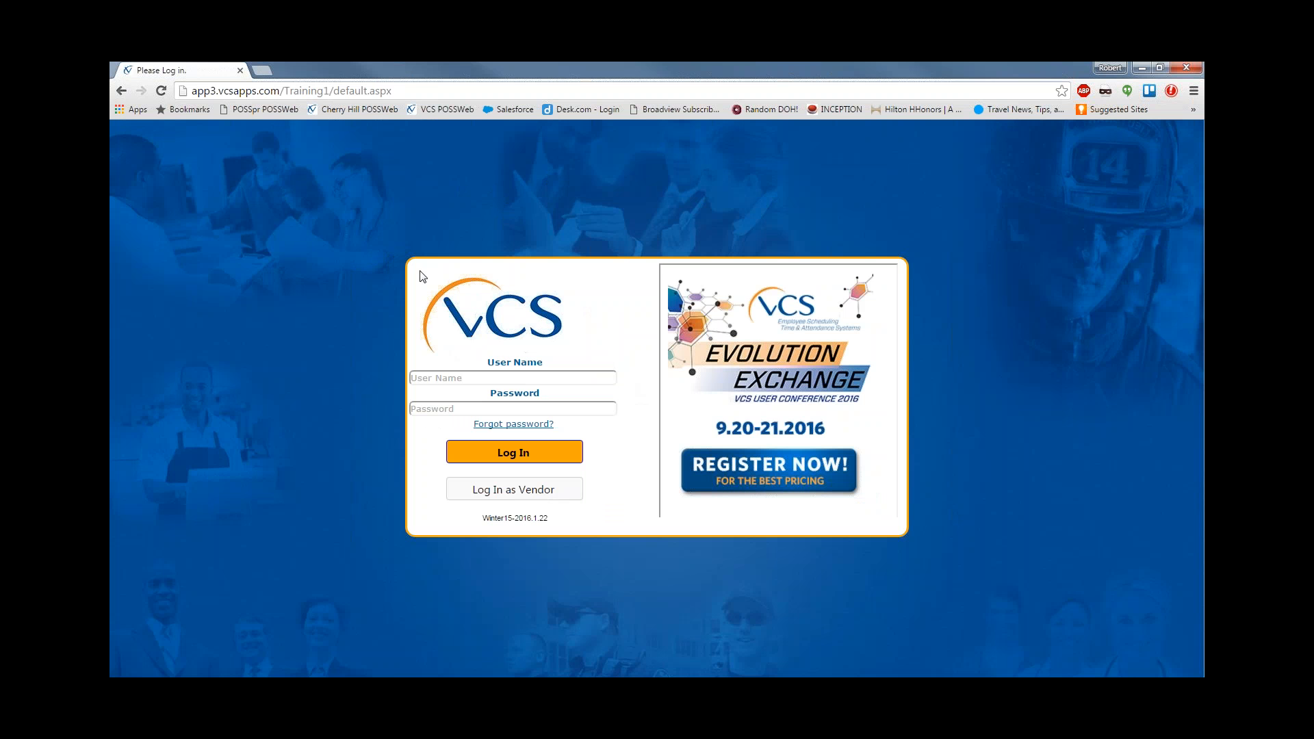
Log in with the user name and account password.
click(435, 379)
text(006)
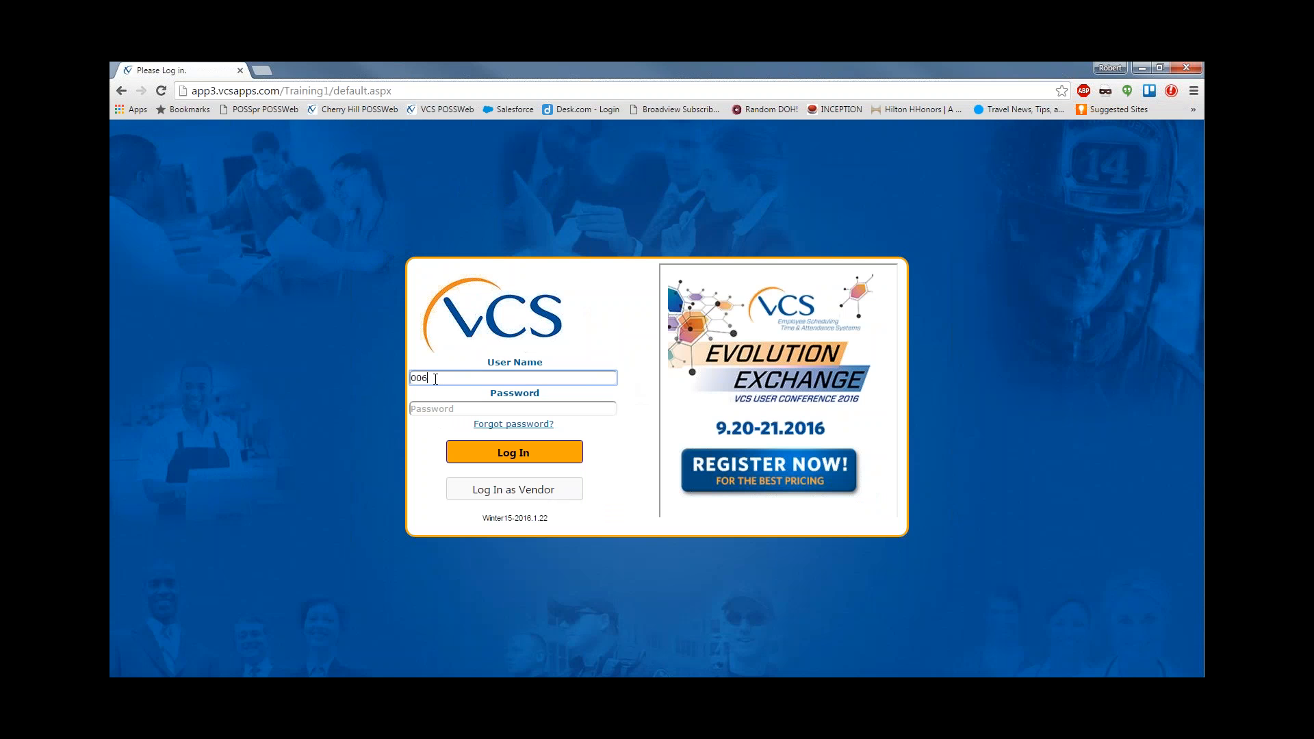
click(443, 409)
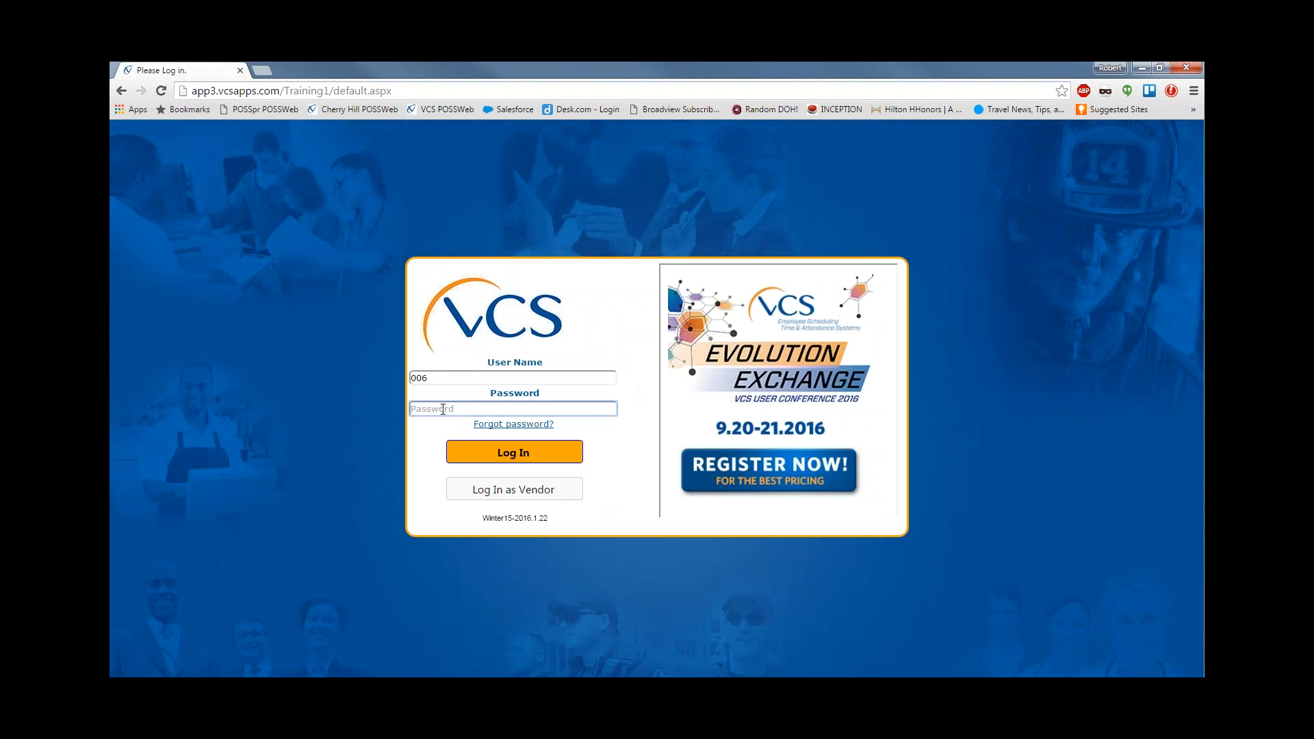
text(****)
click(514, 452)
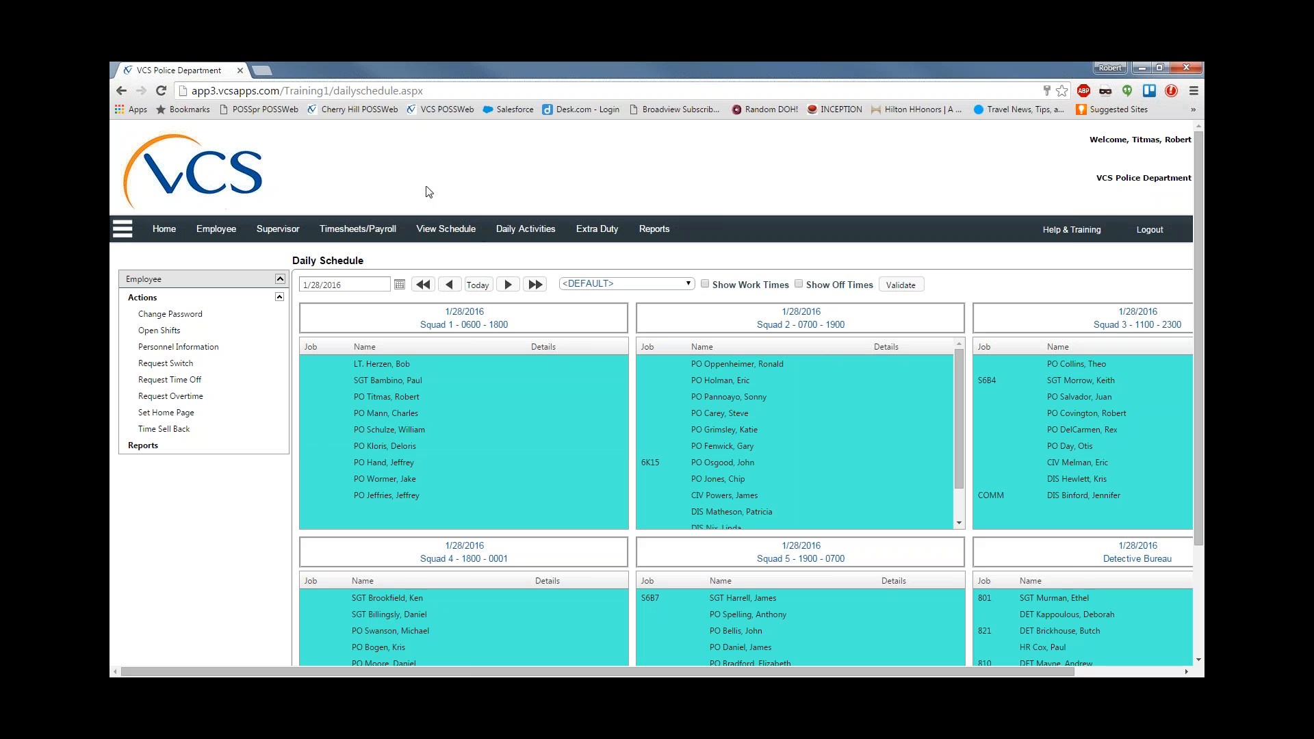
Display the View Schedule options, hide the side menu, and look over the daily schedule's squads and date calendar.
click(444, 233)
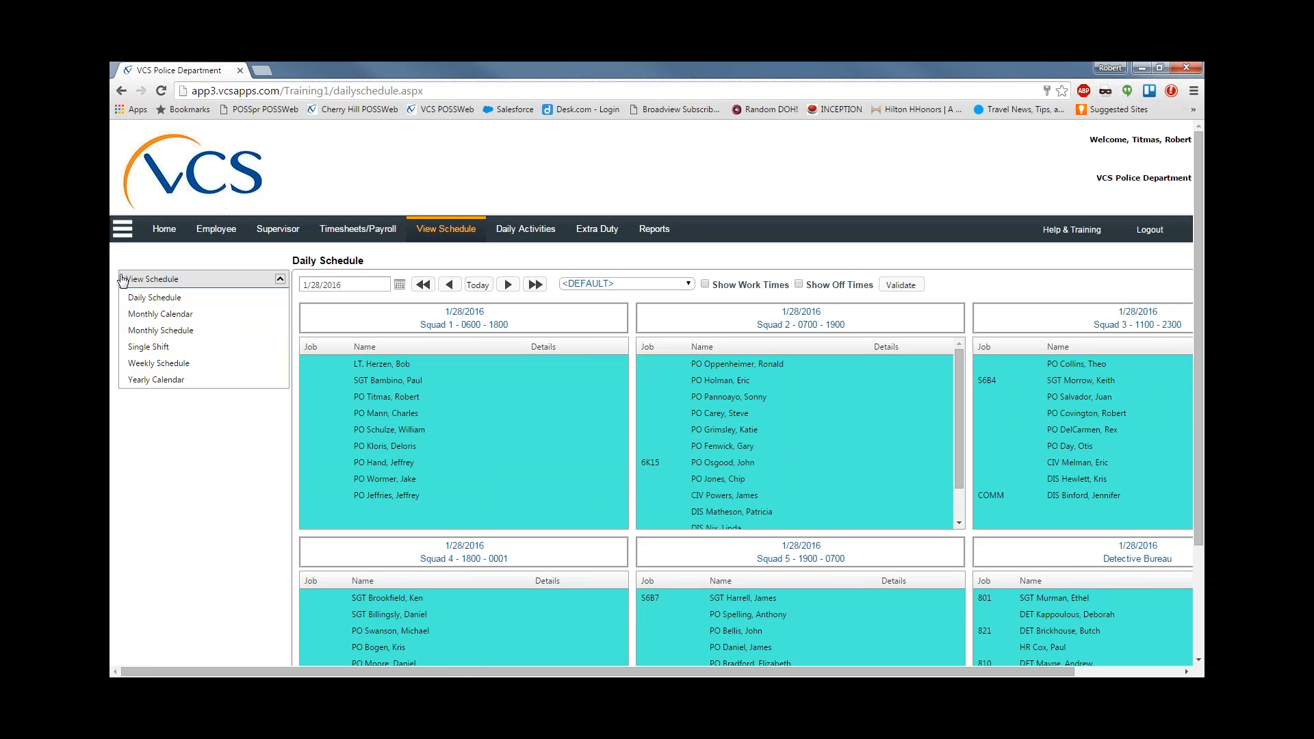
click(123, 234)
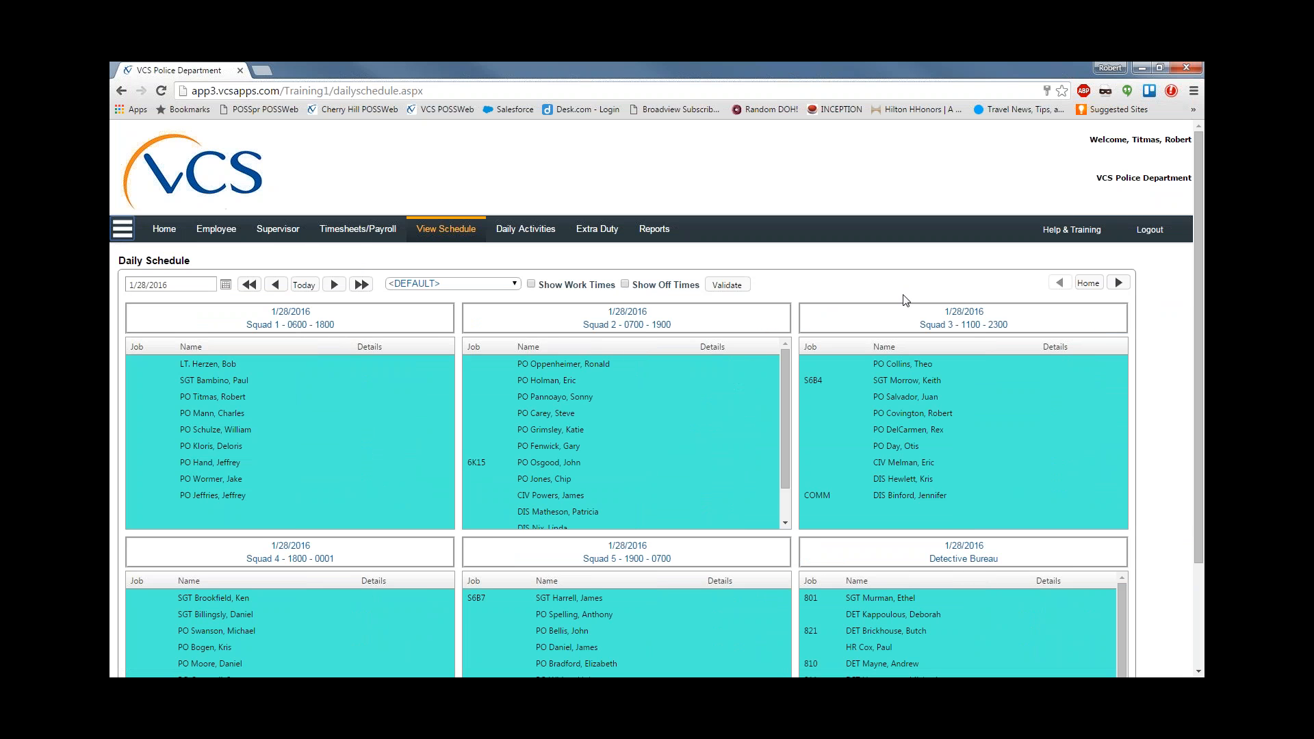
scroll(908, 282, down, 2)
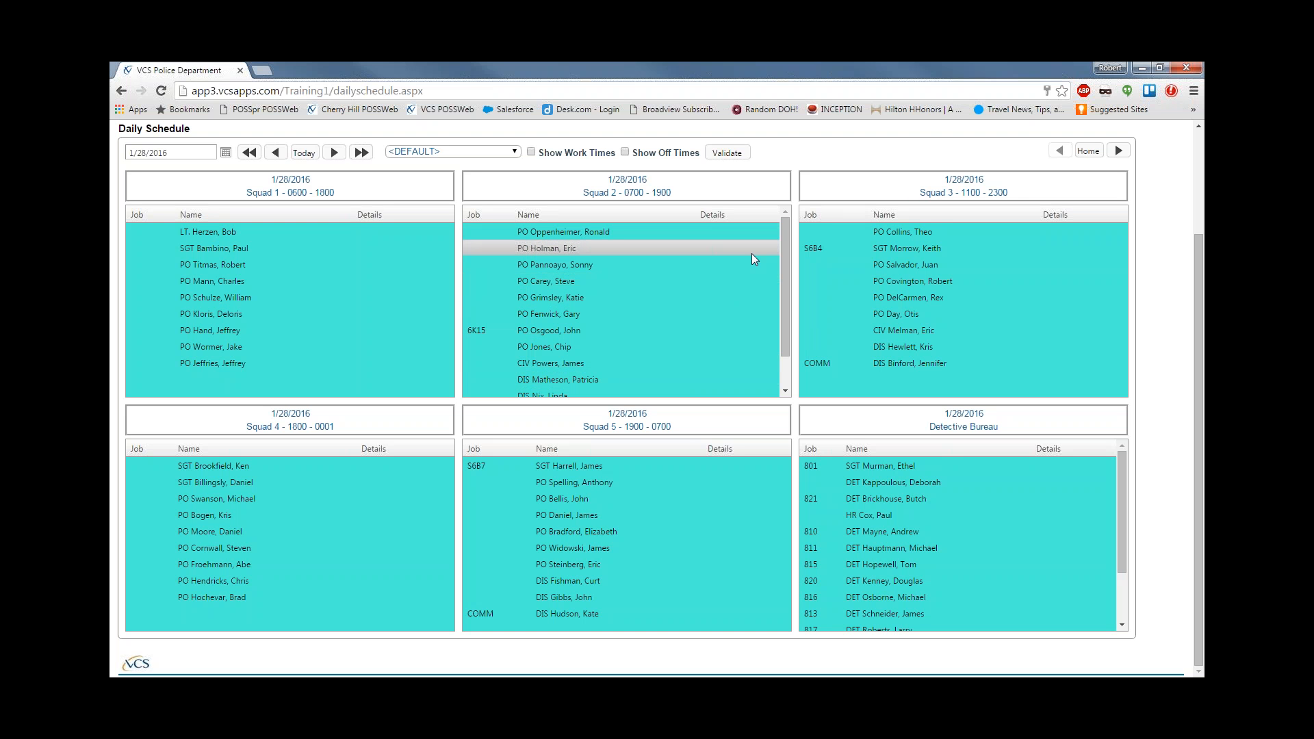
scroll(685, 335, up, 1)
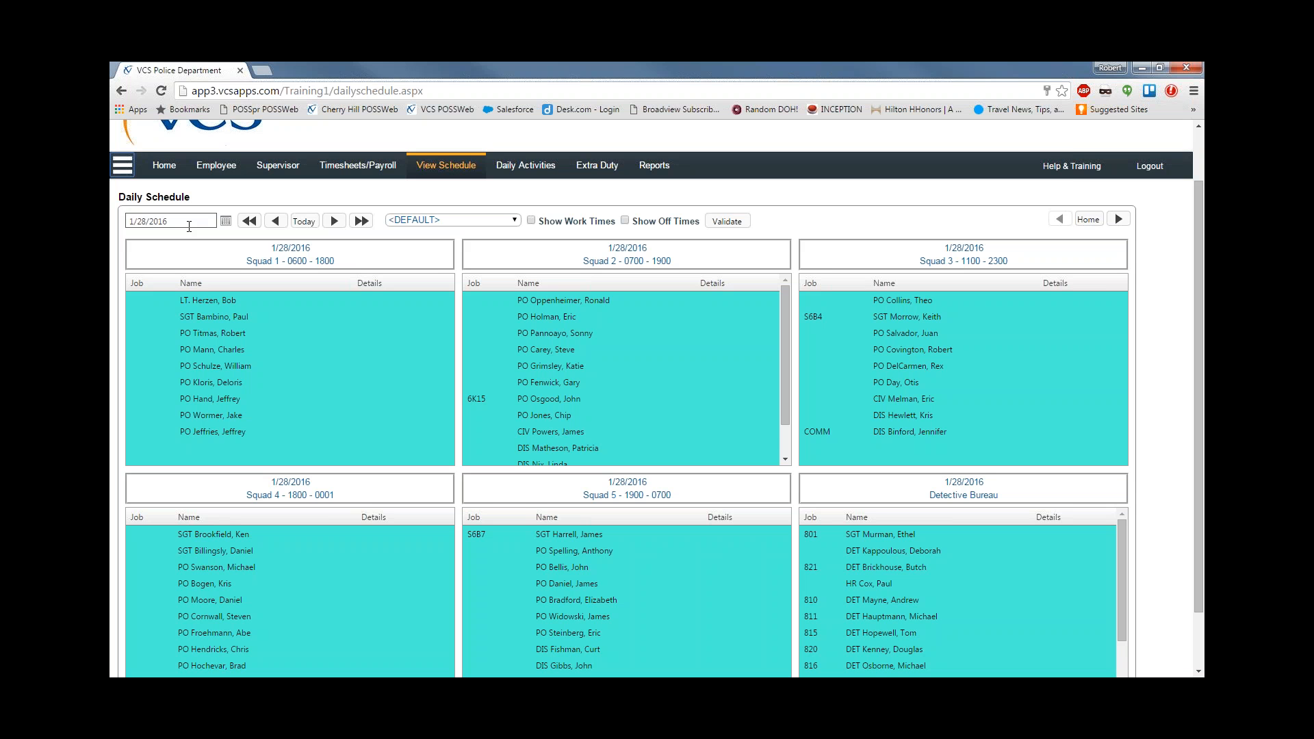
click(225, 220)
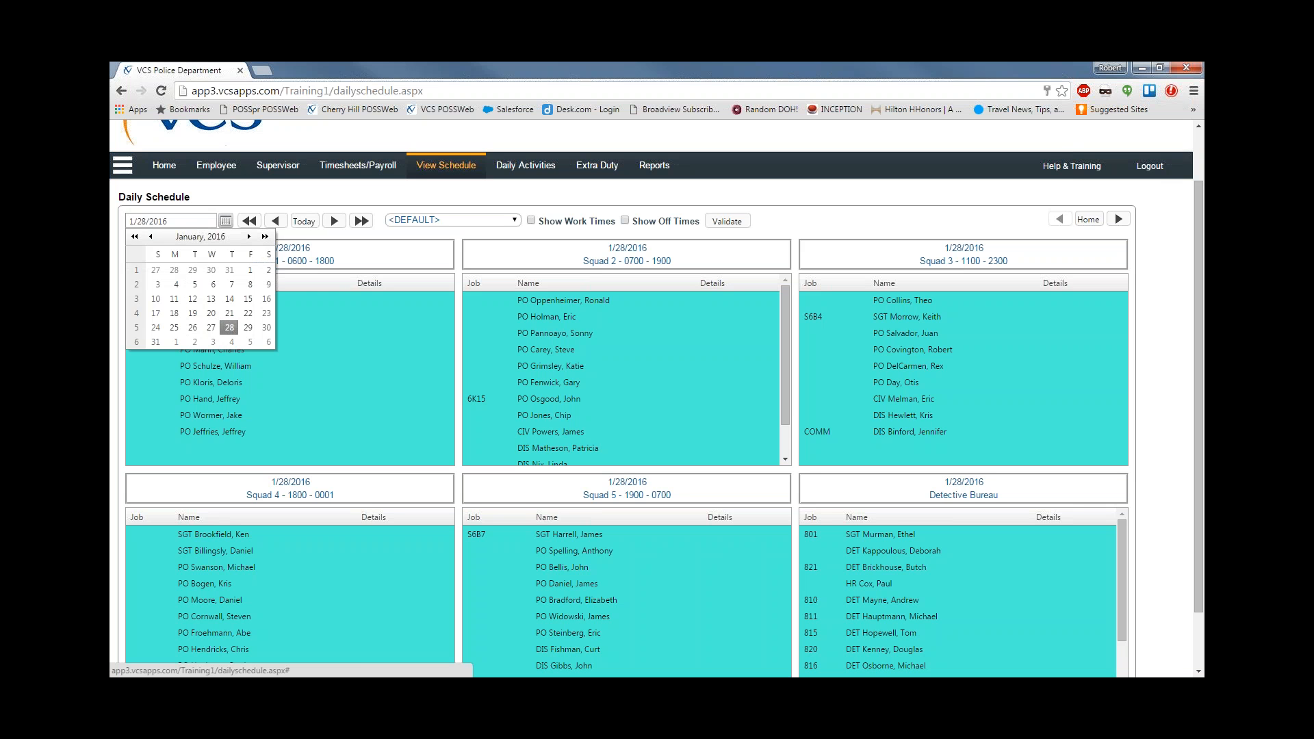
click(247, 193)
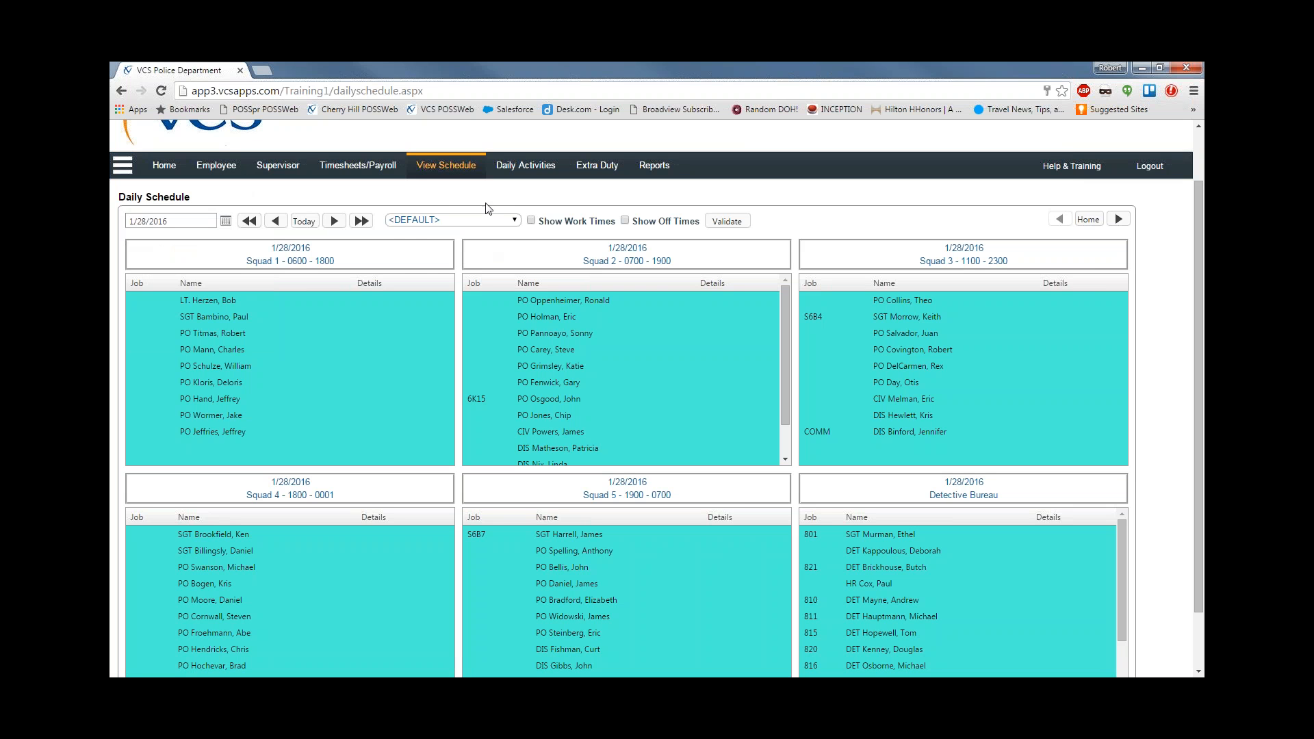
Switch the daily schedule to the ADMINISTRATION group and look over its divisions.
click(515, 220)
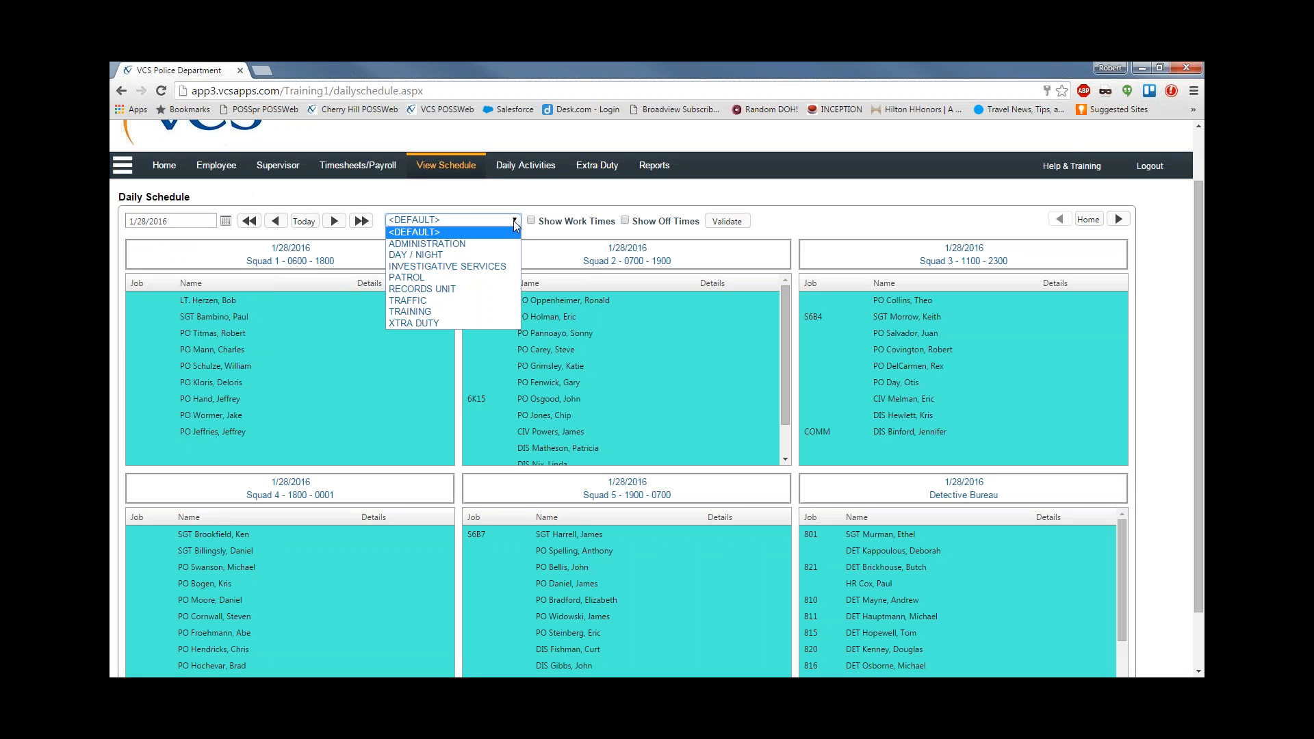
click(446, 245)
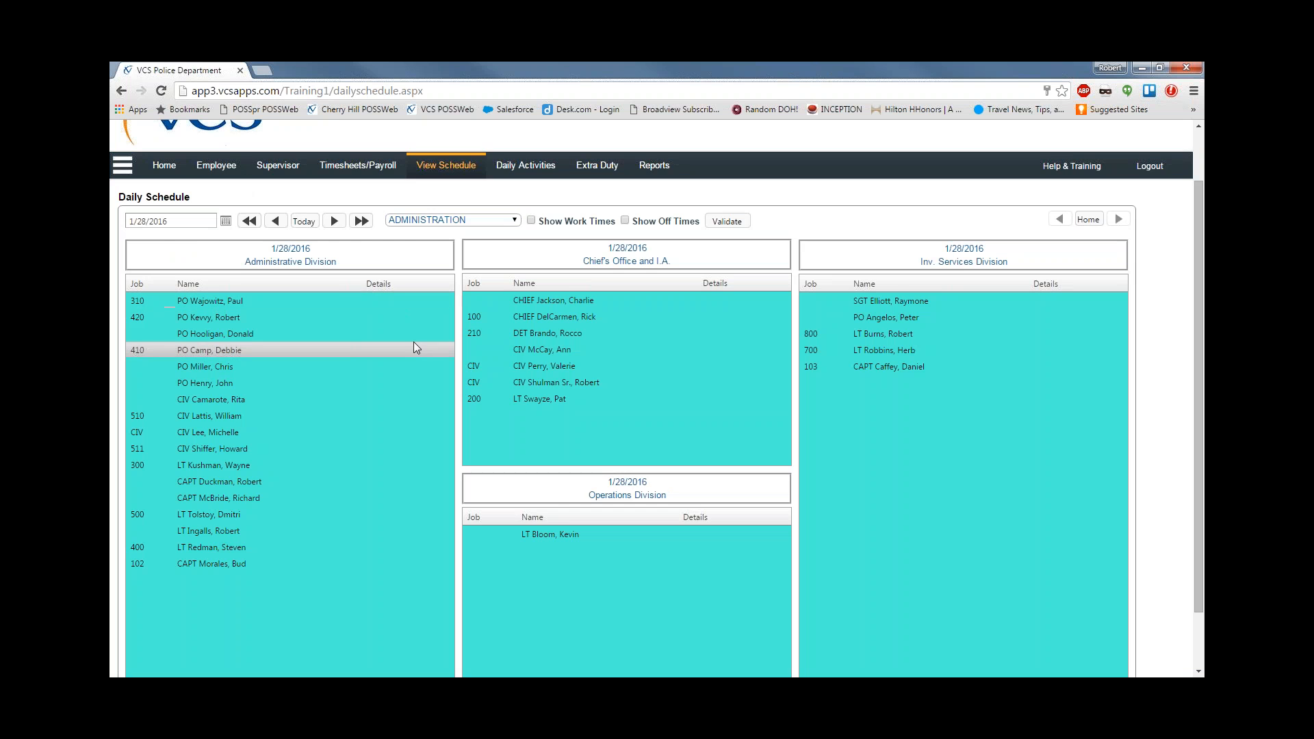
scroll(413, 343, down, 1)
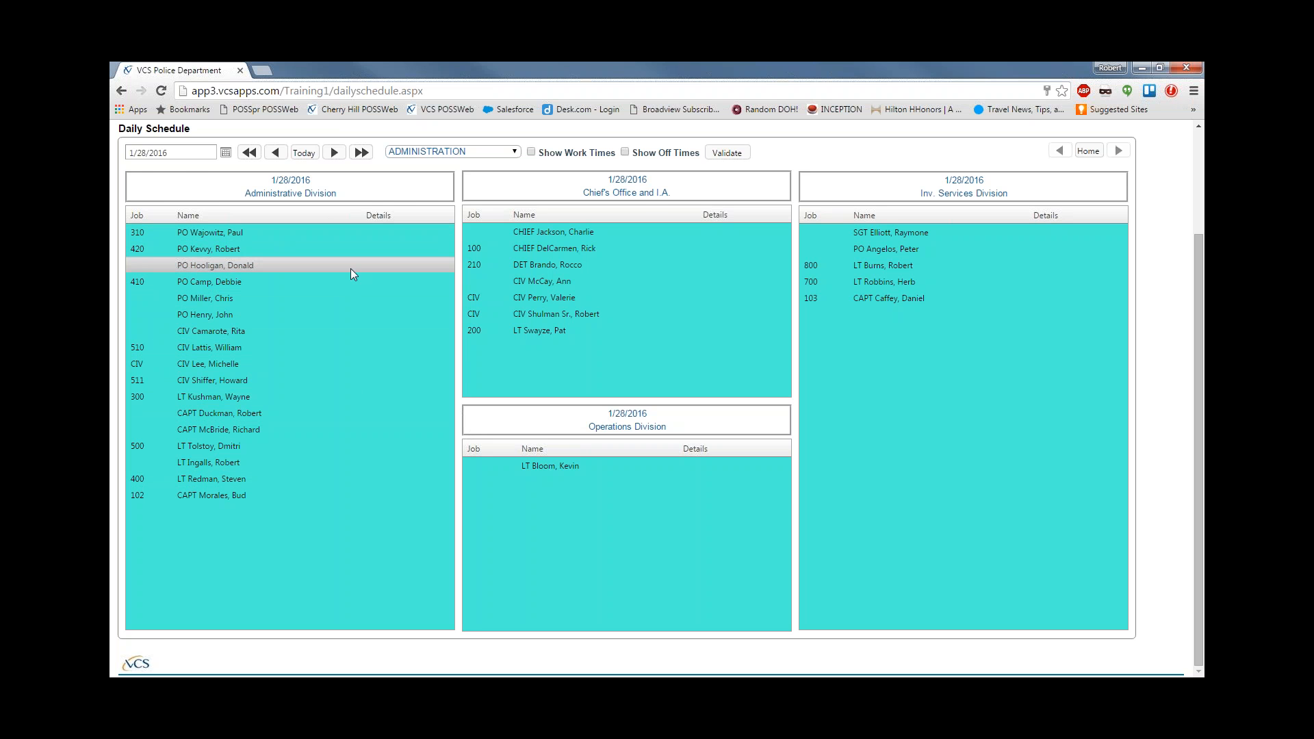
scroll(372, 333, up, 1)
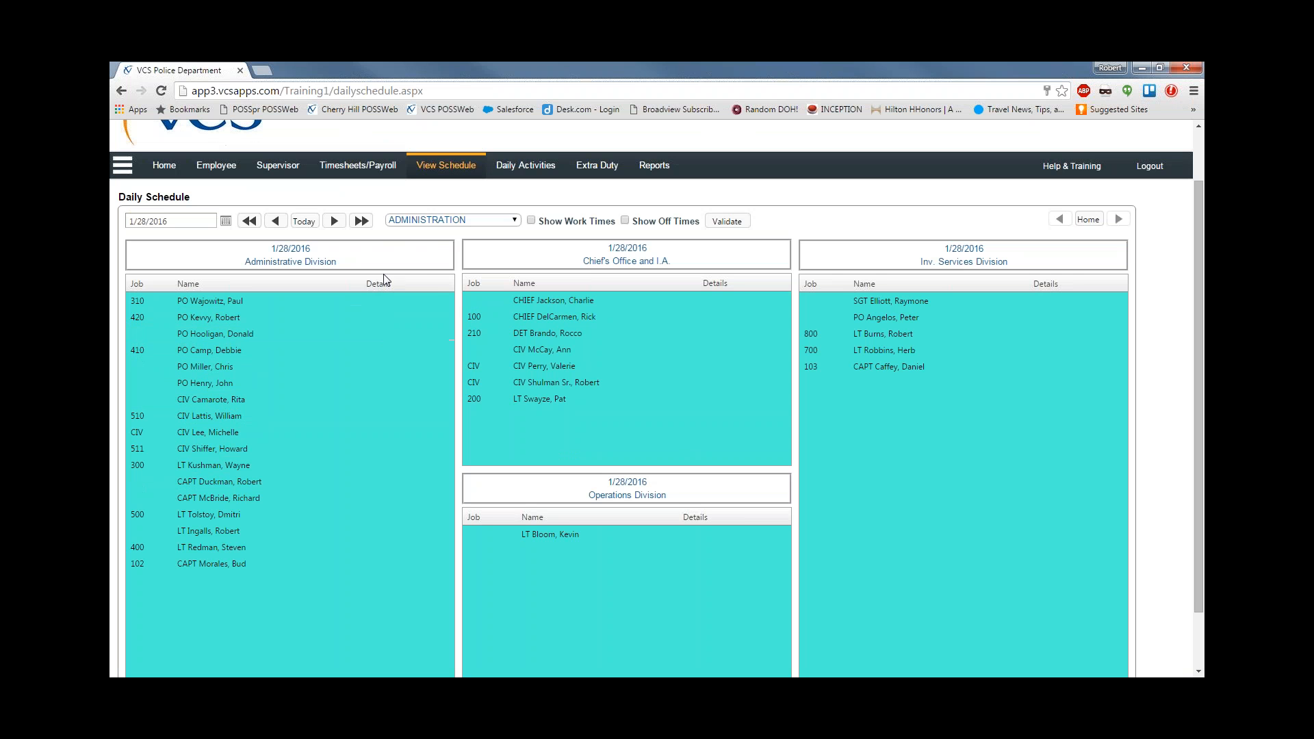
Switch the daily schedule to the PATROL group and look over its squads.
click(518, 226)
click(427, 276)
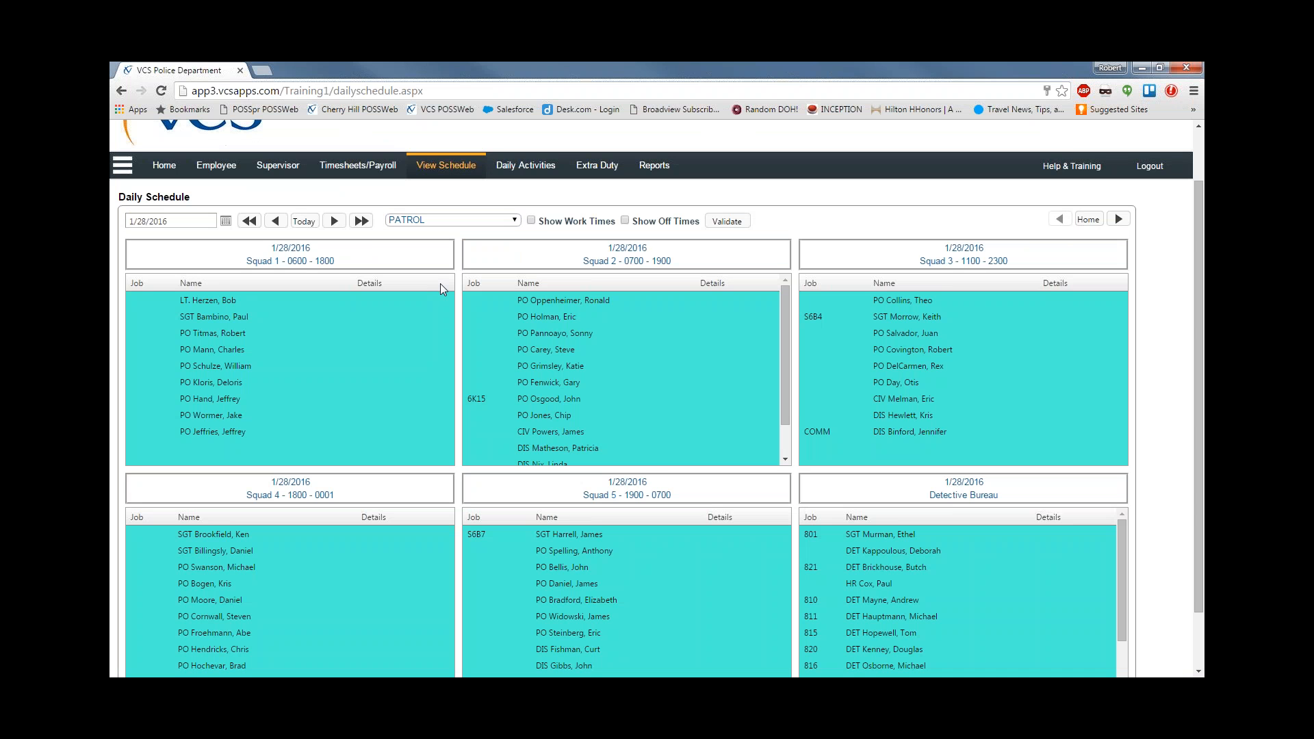
scroll(440, 283, down, 1)
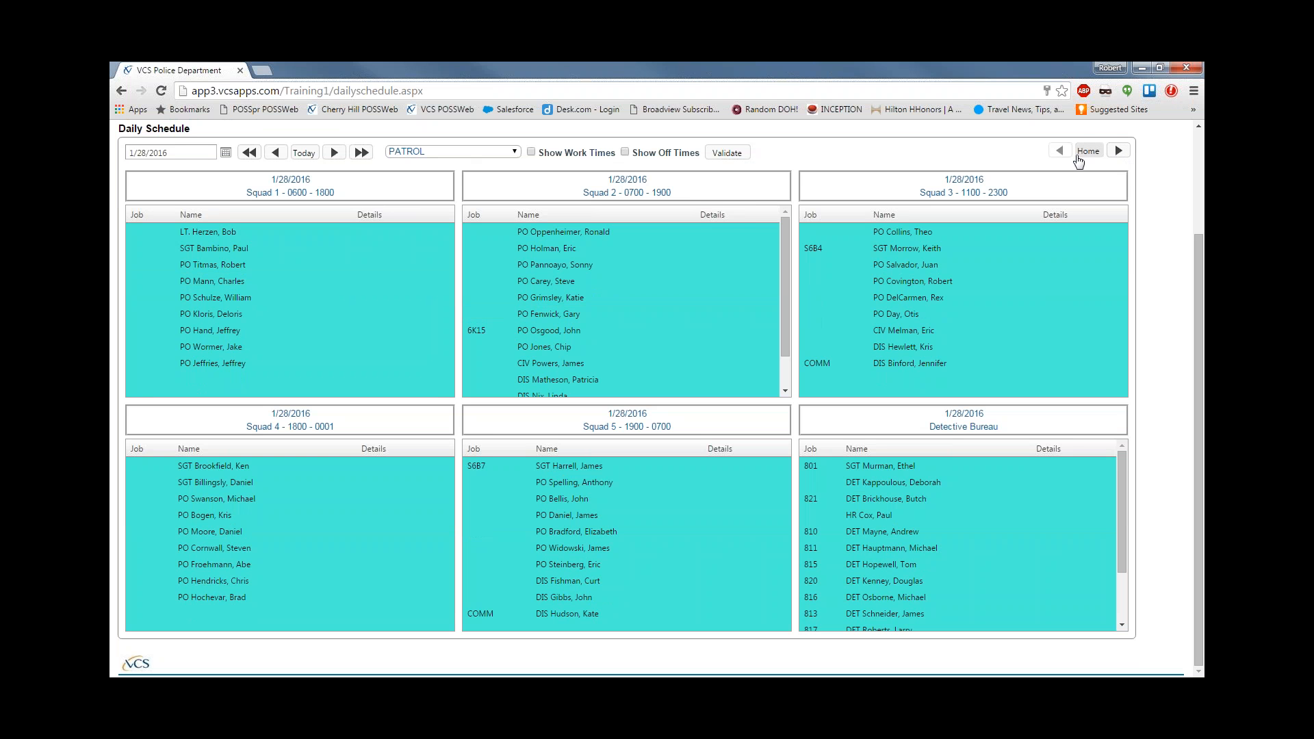
View the next page of PATROL shifts and return to the home page of the daily schedule.
click(1122, 152)
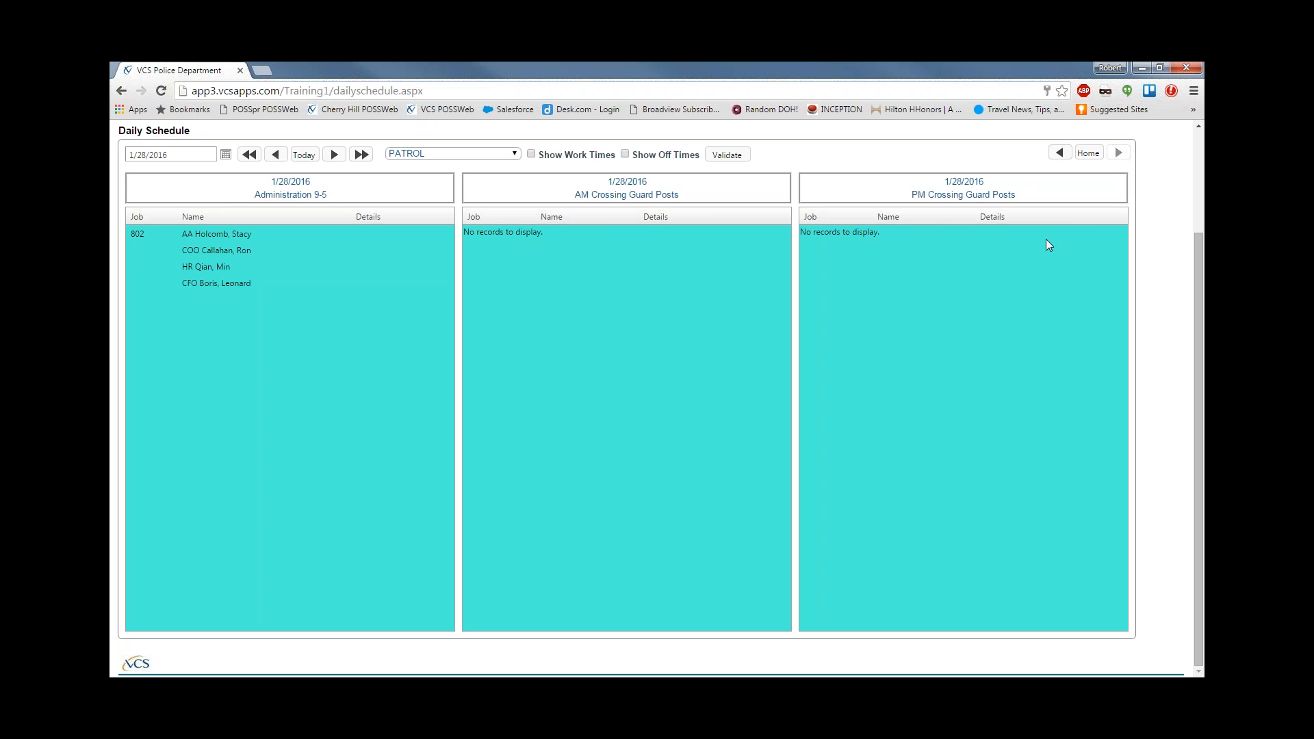
click(1091, 156)
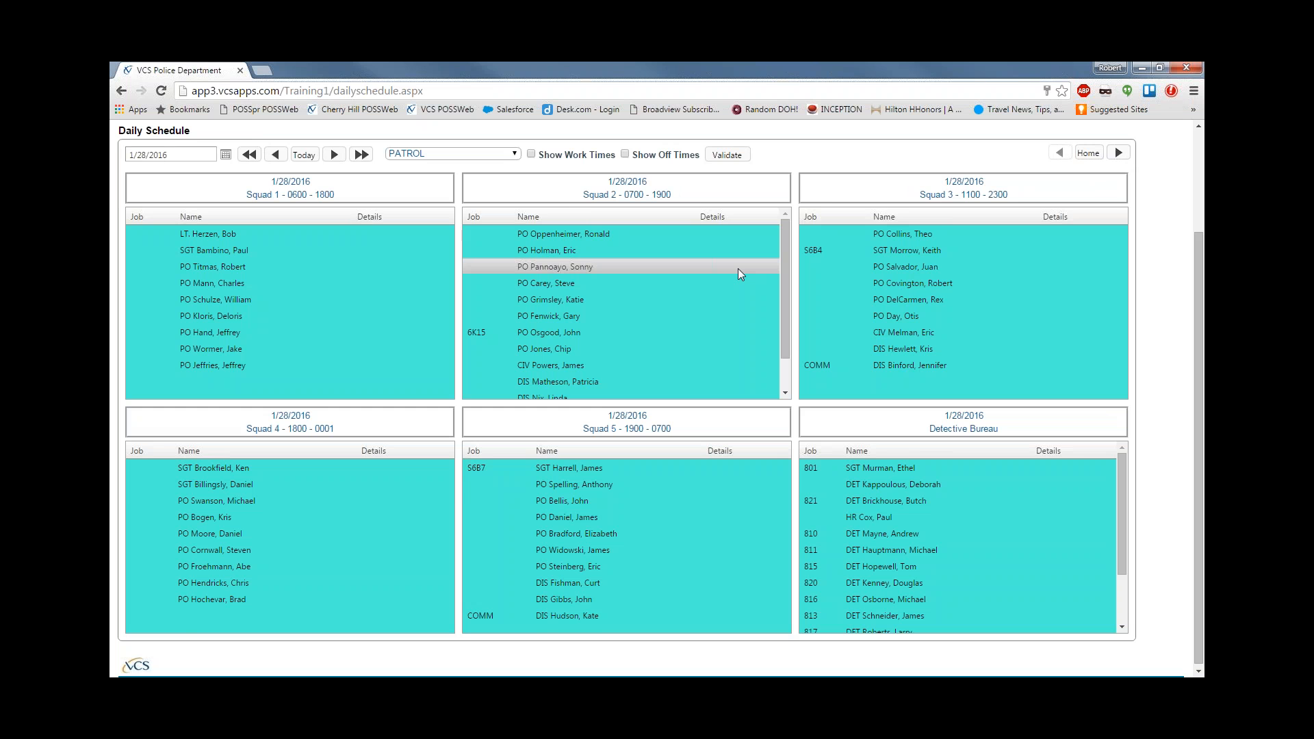
scroll(737, 274, up, 1)
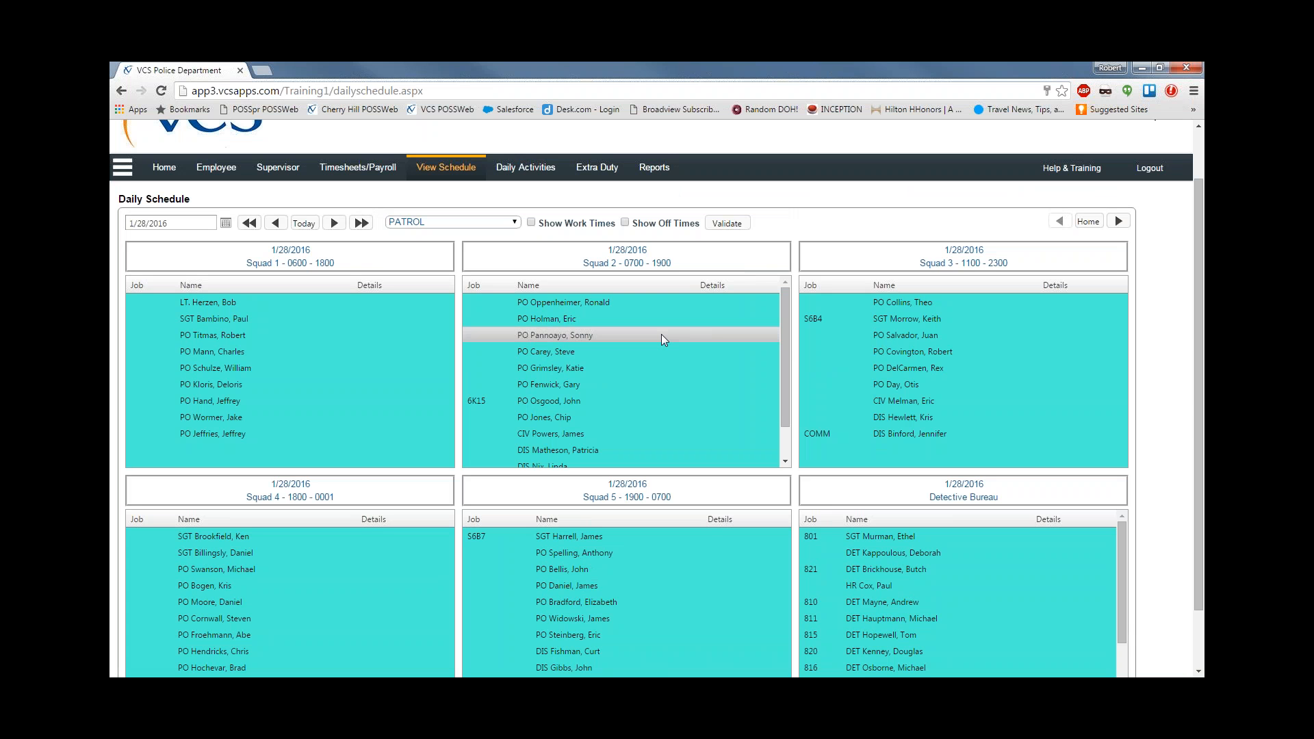
Open the Single Shift view directly from the View Schedule options and look over its page and actions.
click(446, 170)
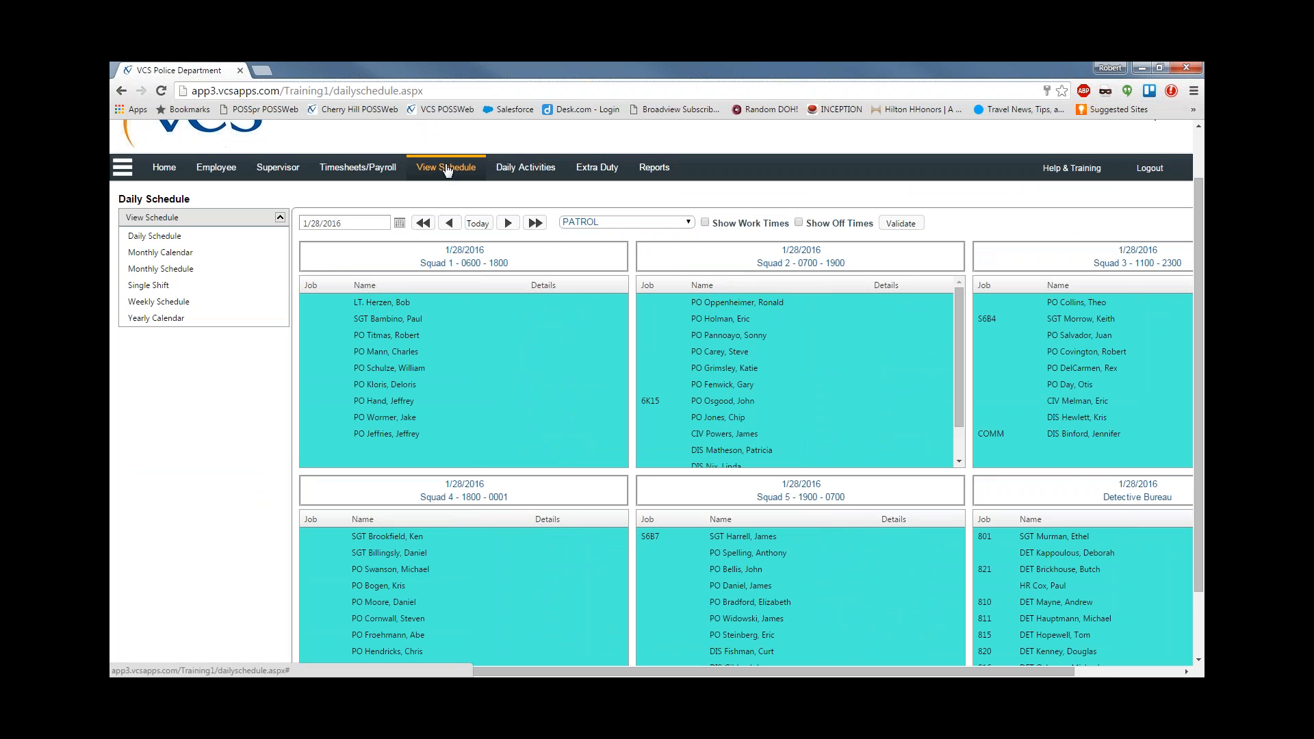
click(165, 292)
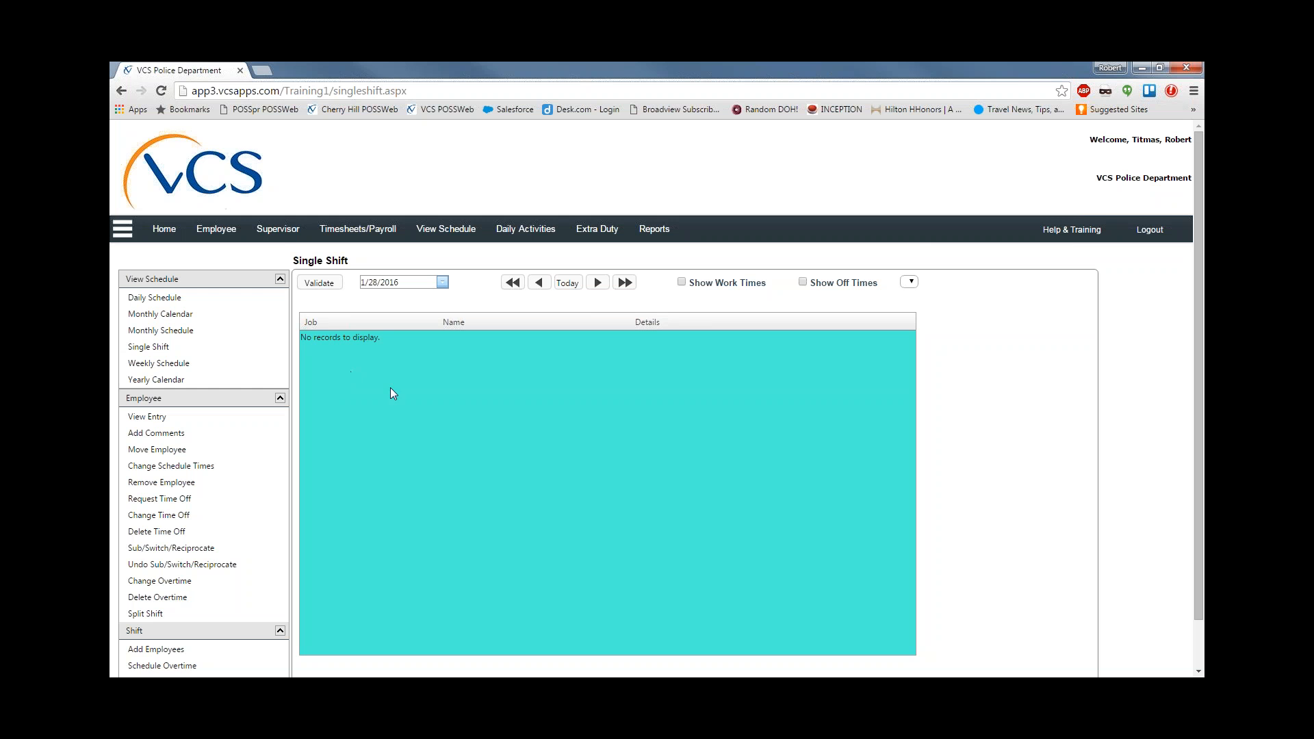
scroll(393, 376, down, 1)
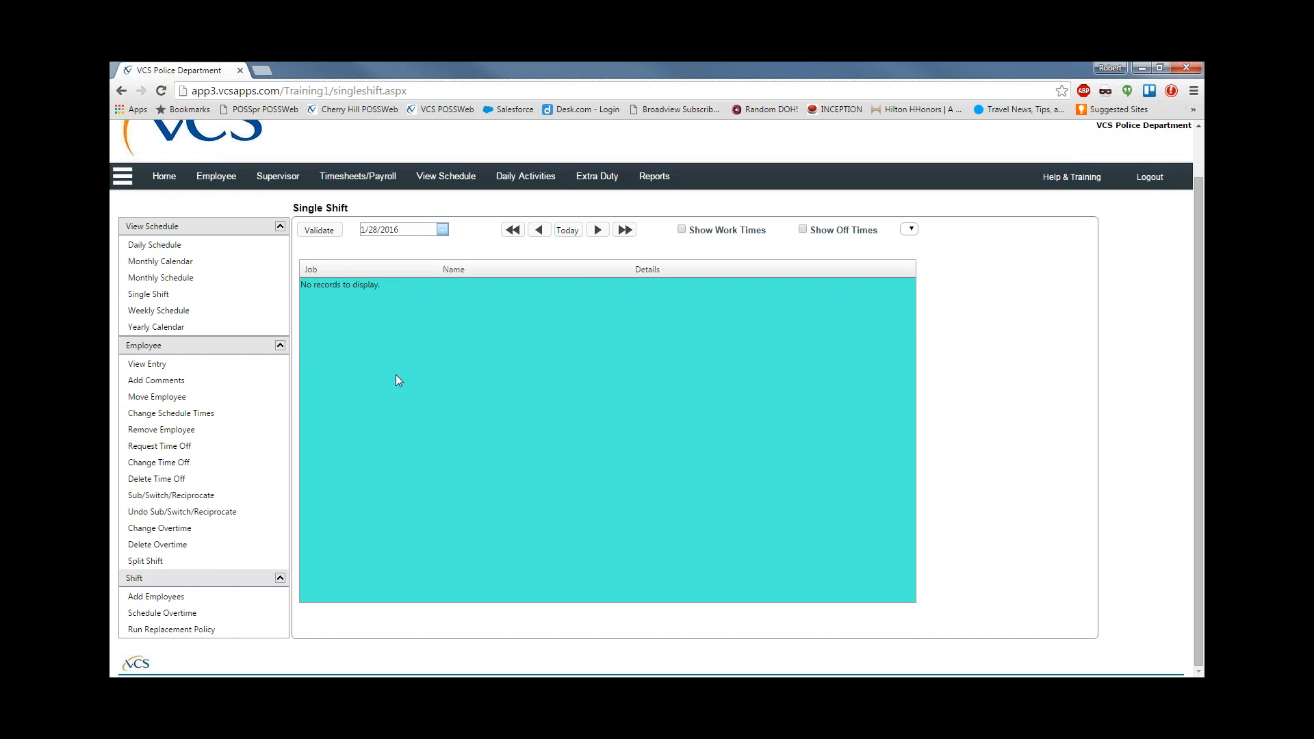
scroll(424, 381, up, 1)
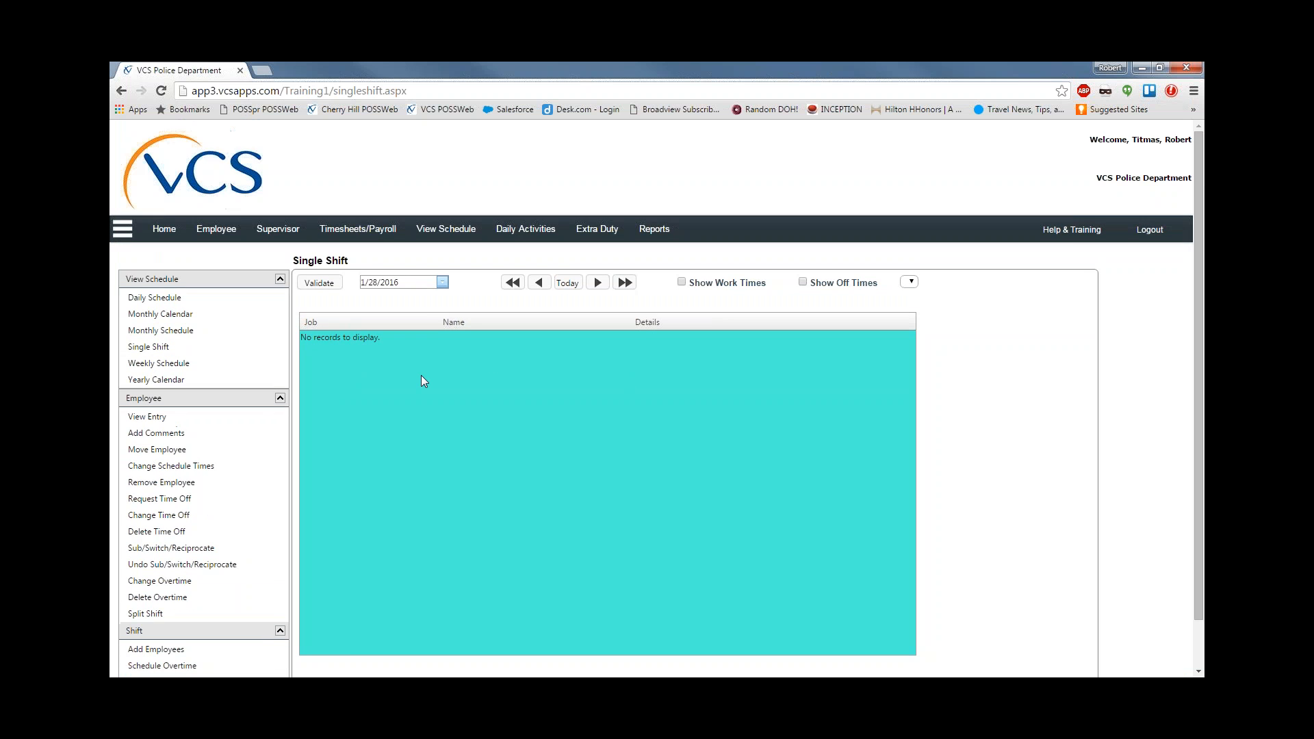
Return to the Daily Schedule and open the Squad 1 - 0600 - 1800 single shift from the third listed officer's entry.
click(174, 300)
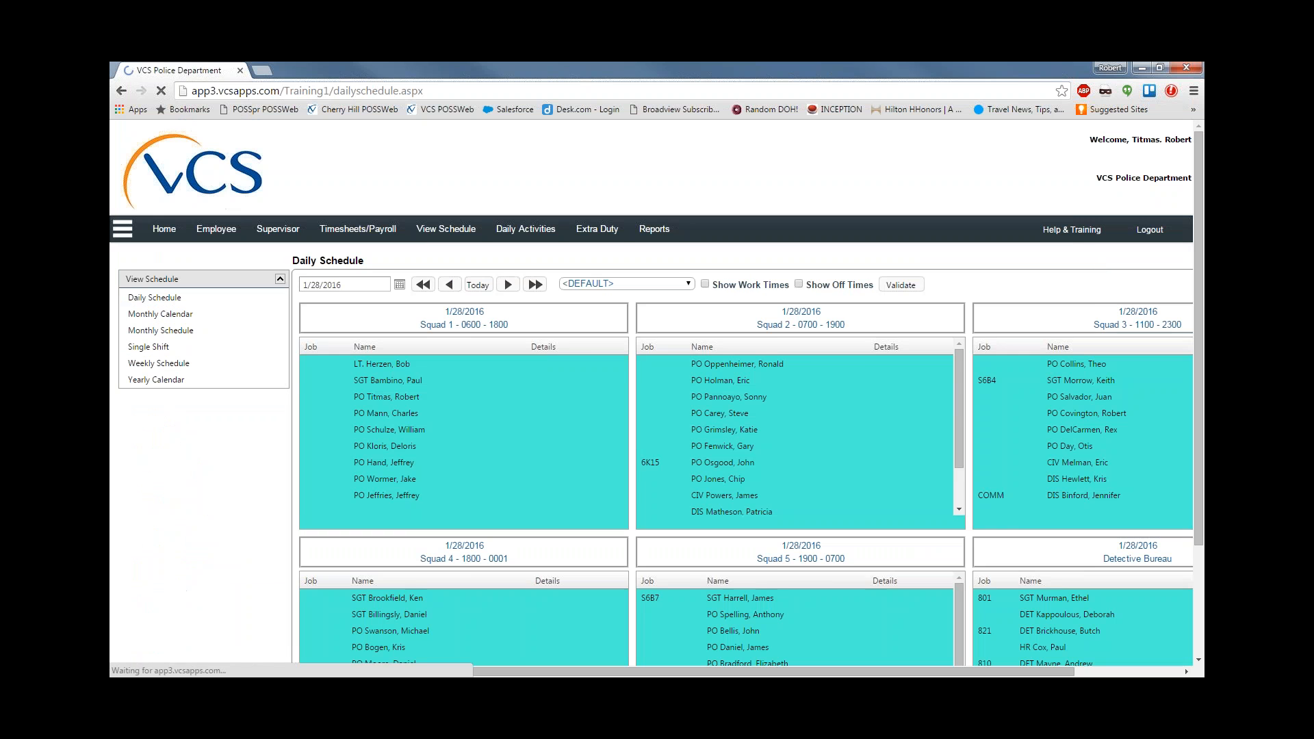
click(392, 397)
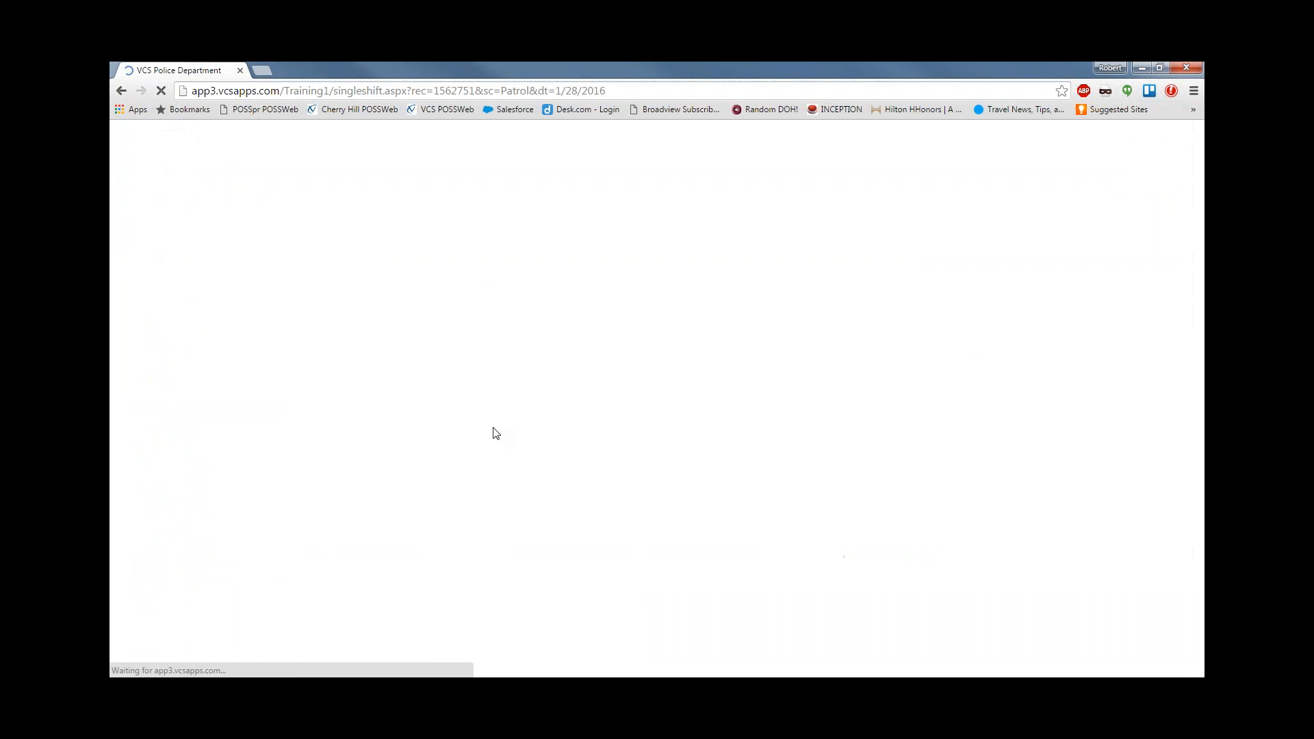
scroll(975, 425, down, 1)
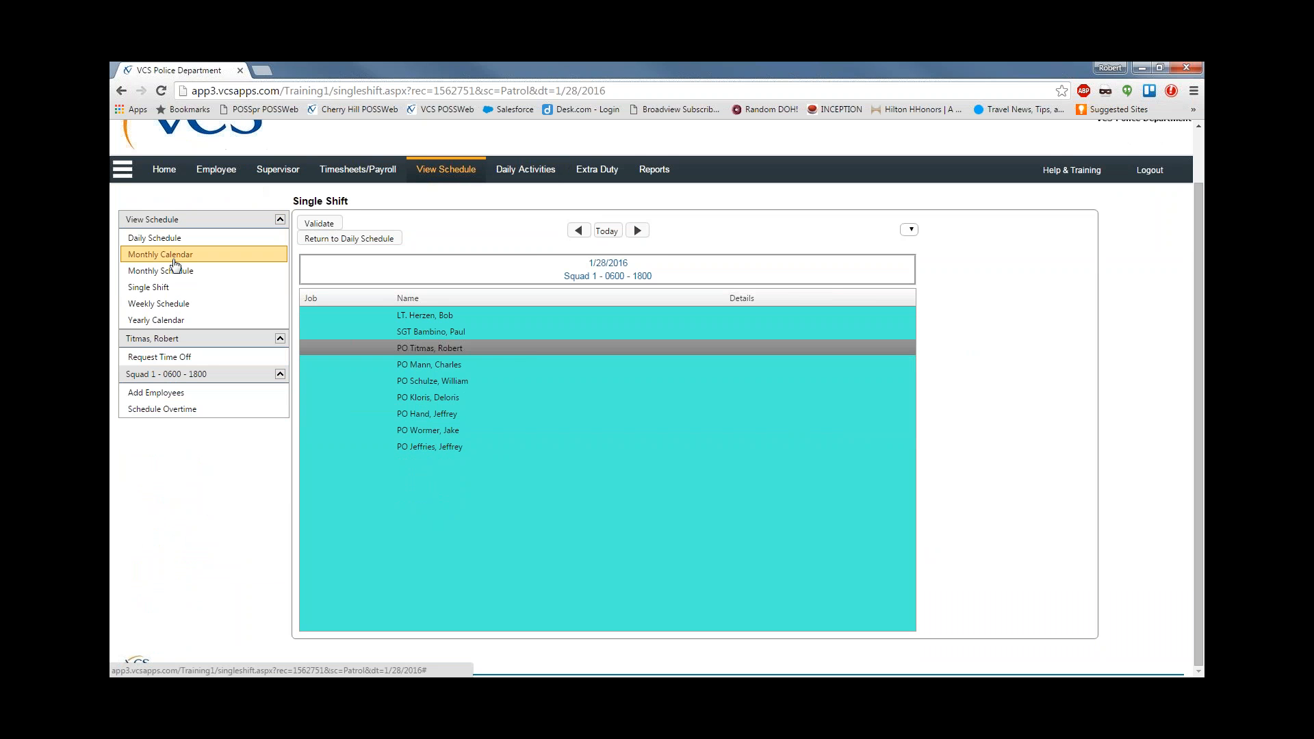
Open the Weekly Schedule and refresh it for the PLATOON A SQUAD 1 group.
click(175, 311)
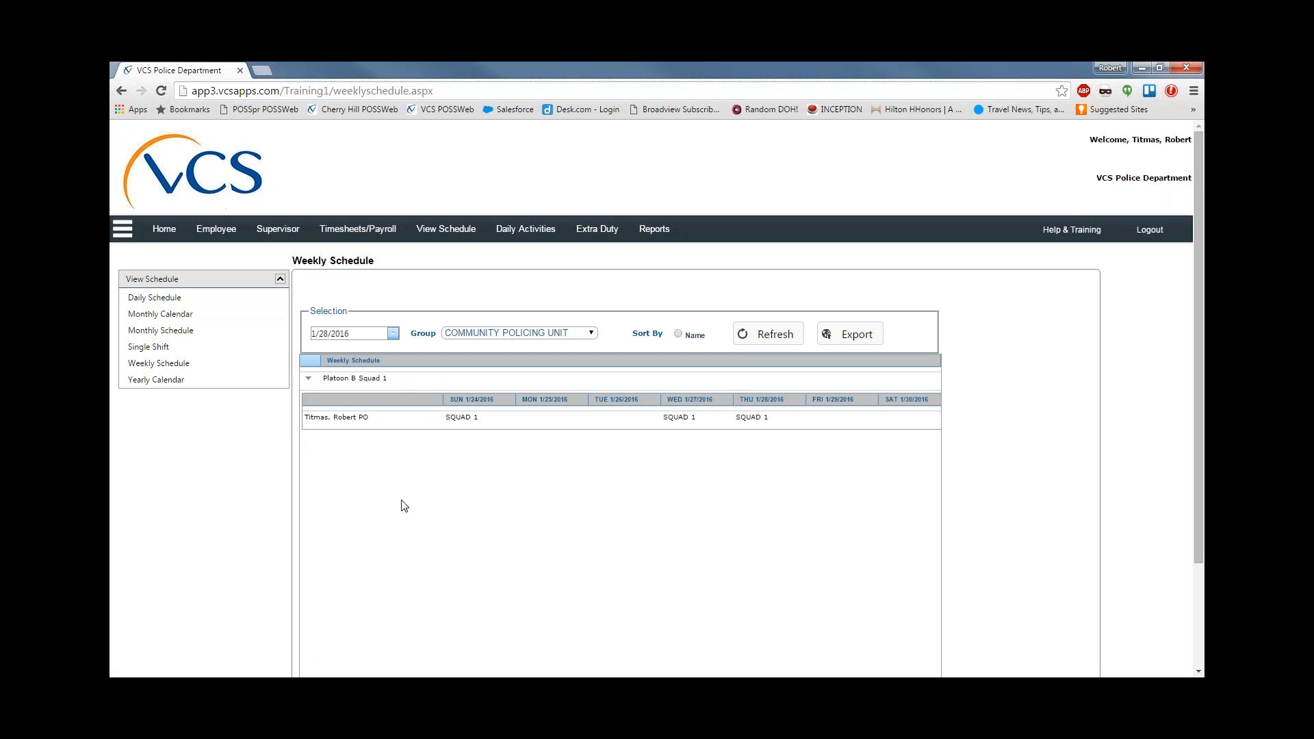
scroll(401, 504, down, 2)
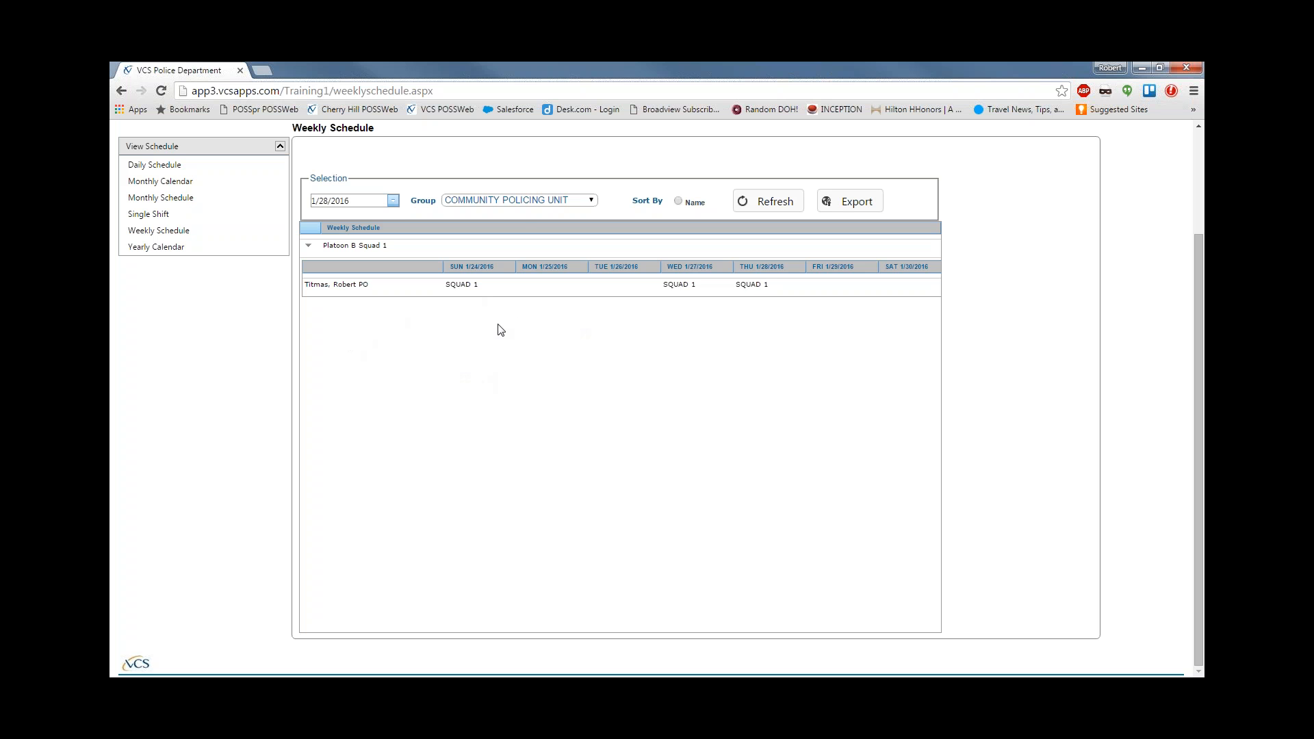
click(593, 205)
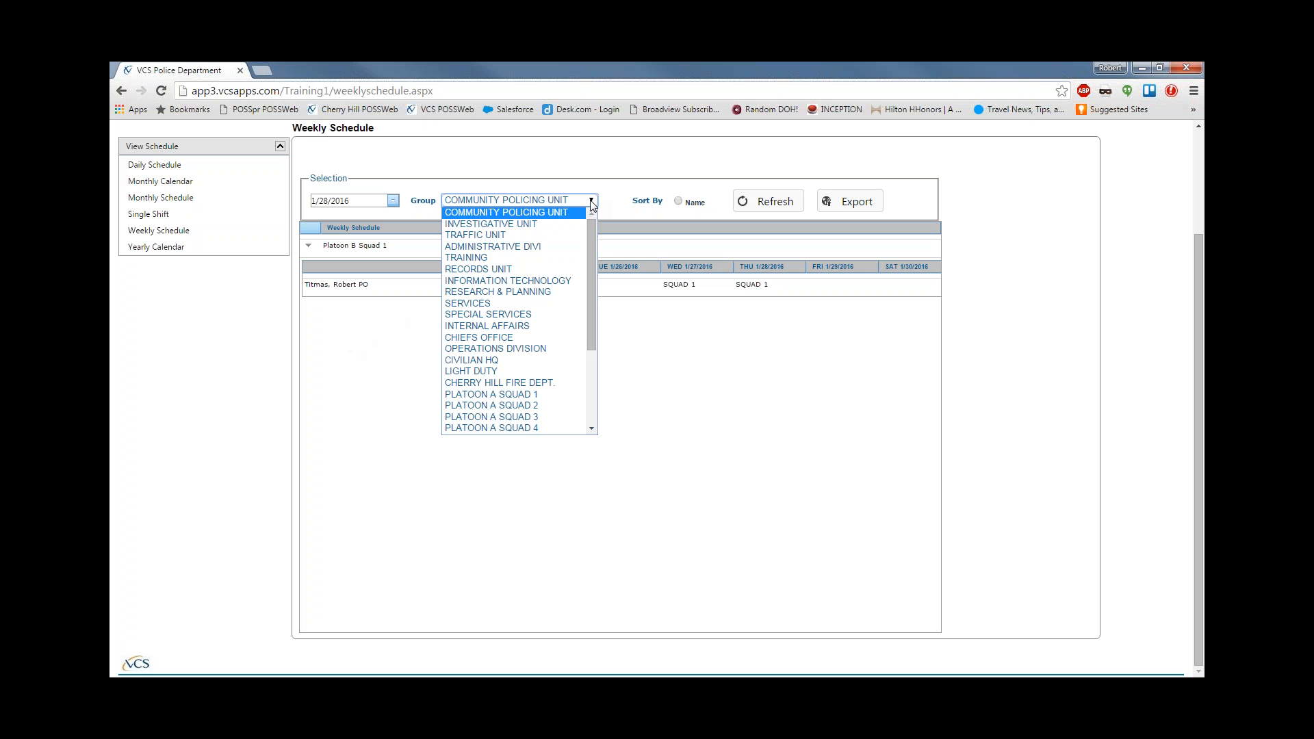
click(535, 399)
click(756, 206)
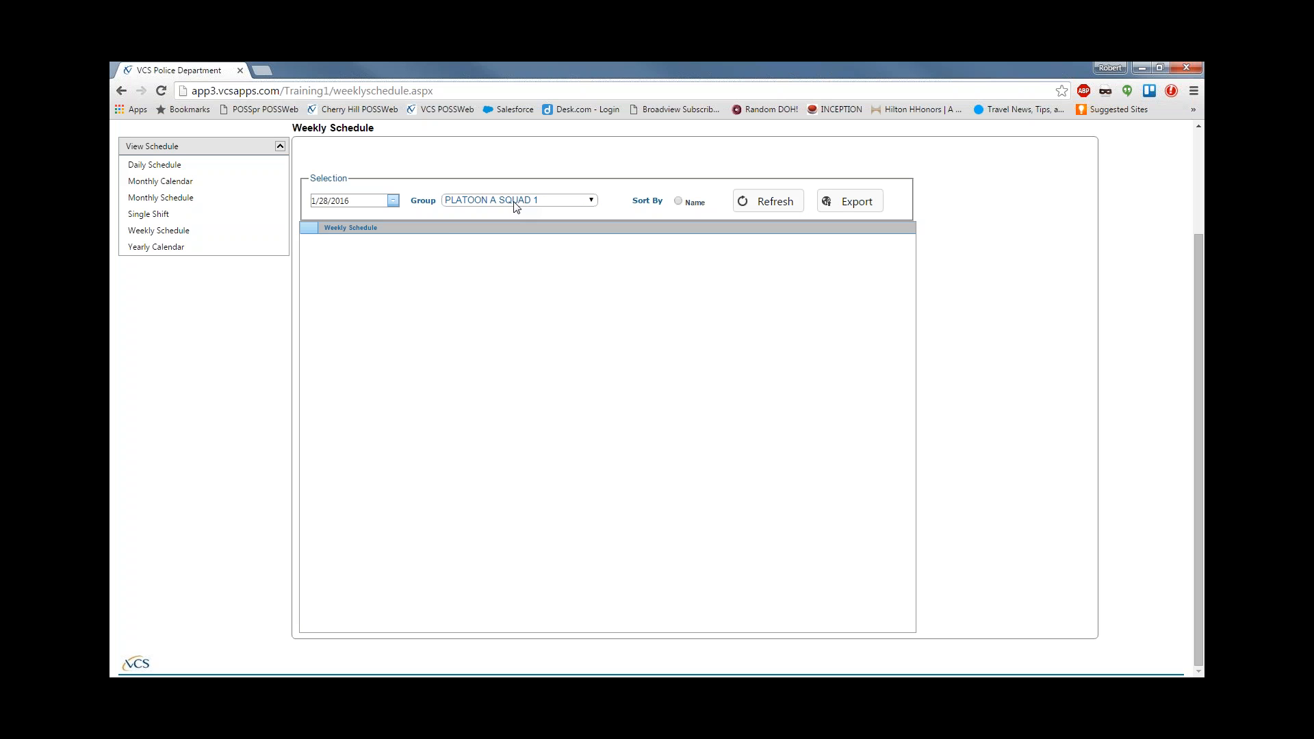
Switch the weekly schedule to the PLATOON B SQUAD 1 group and refresh it.
click(593, 200)
scroll(594, 408, down, 3)
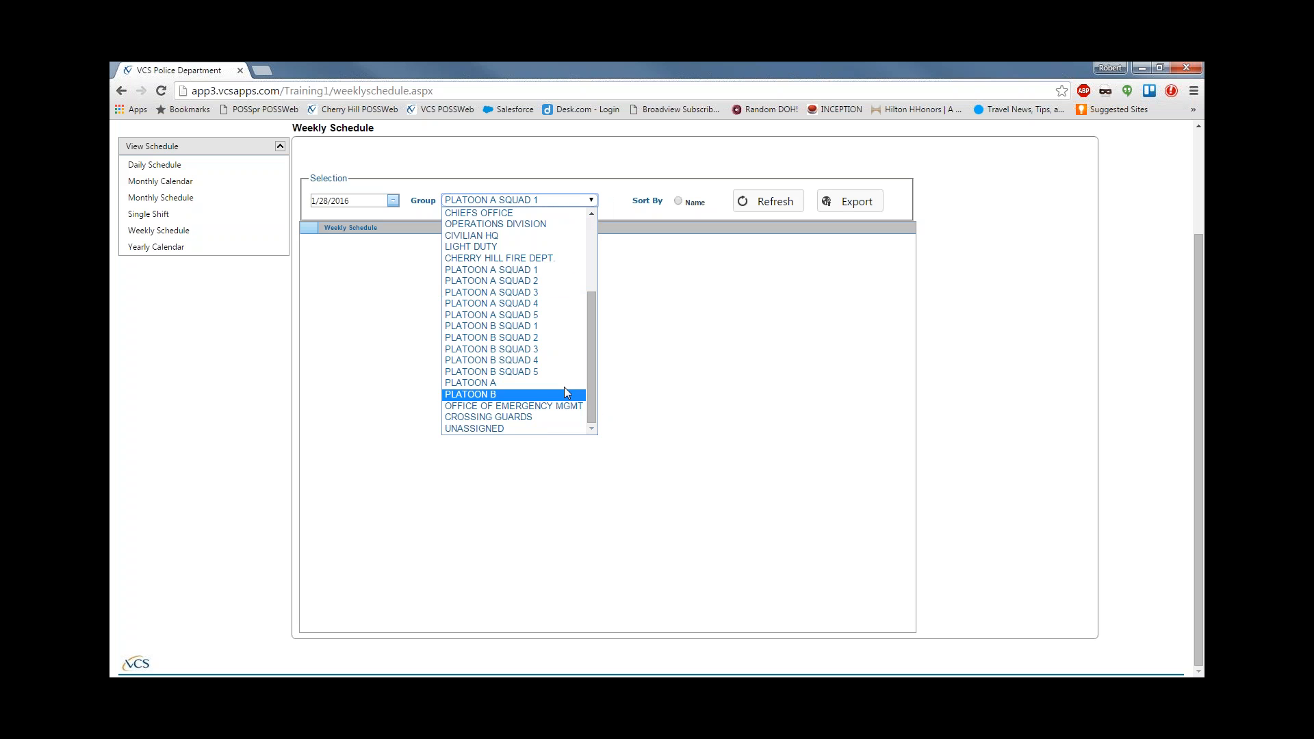
click(518, 327)
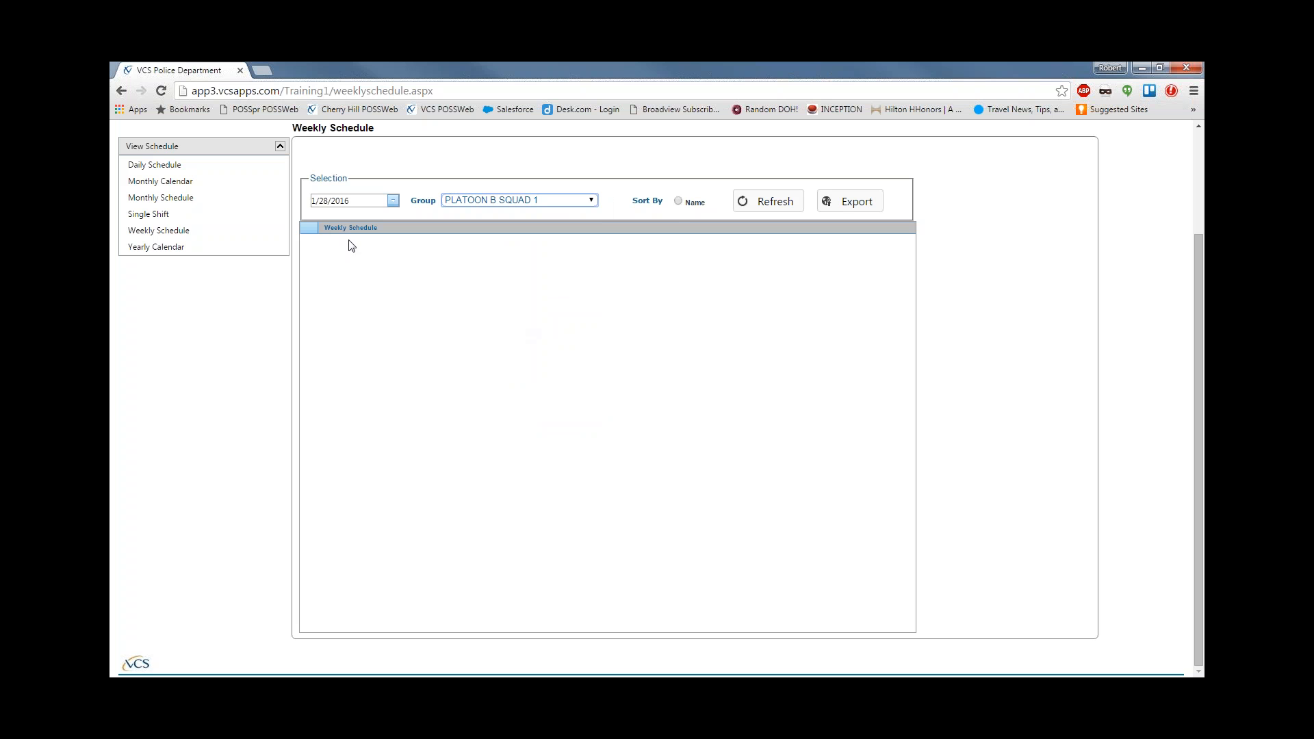
click(765, 205)
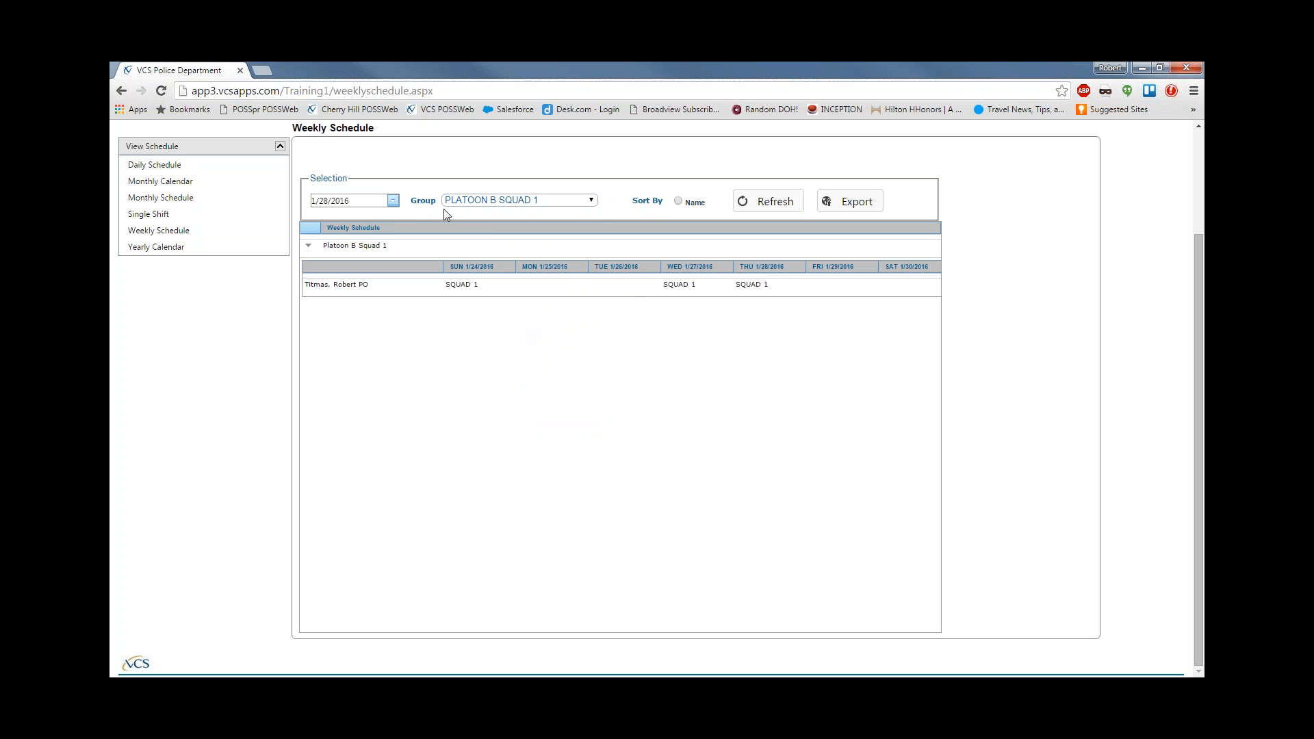
Look through the weekly schedule's date calendar, moving ahead to February 2016, and close it.
click(342, 201)
click(393, 200)
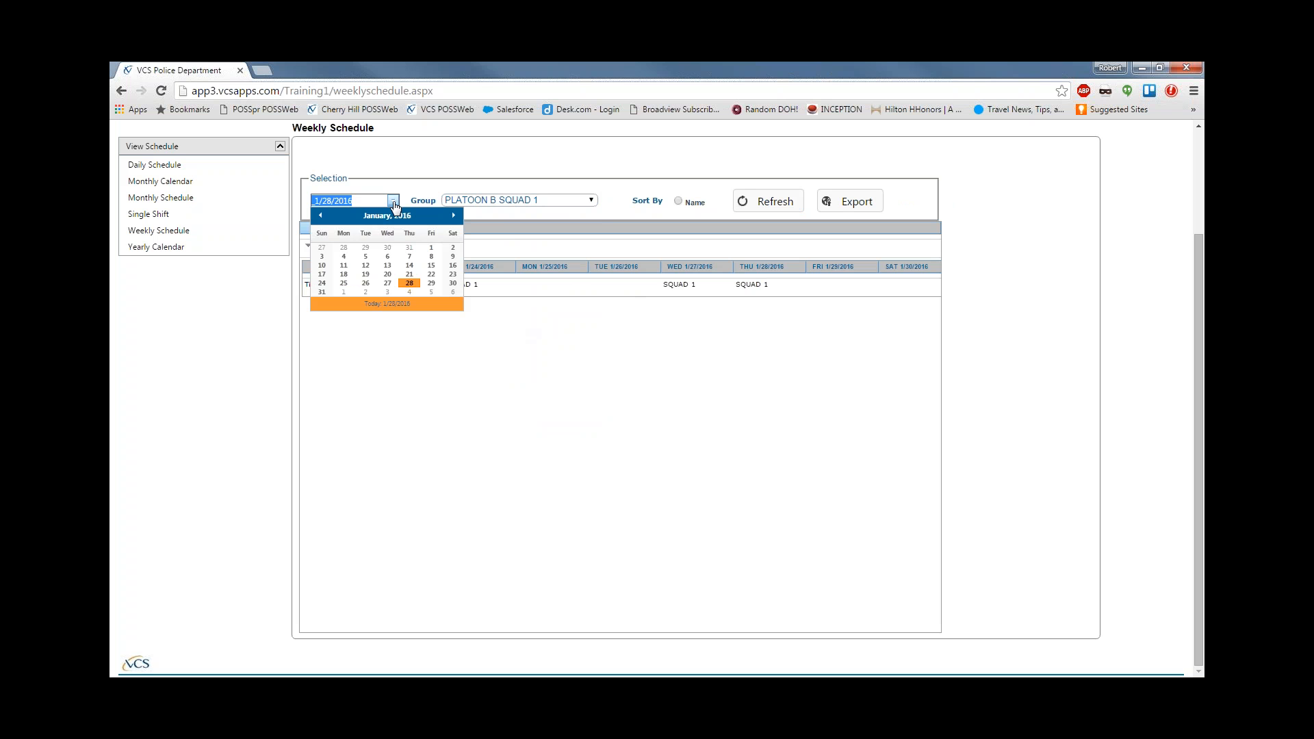
click(365, 291)
click(520, 227)
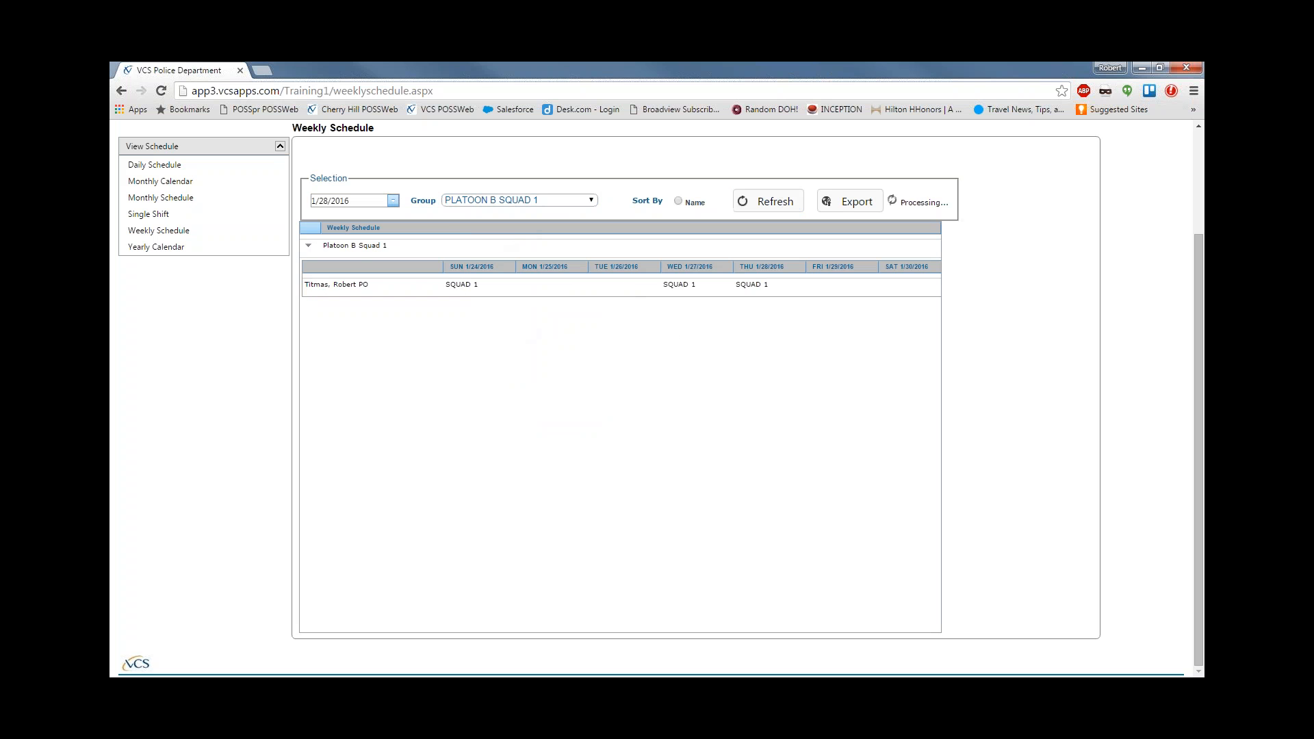
click(393, 200)
click(453, 215)
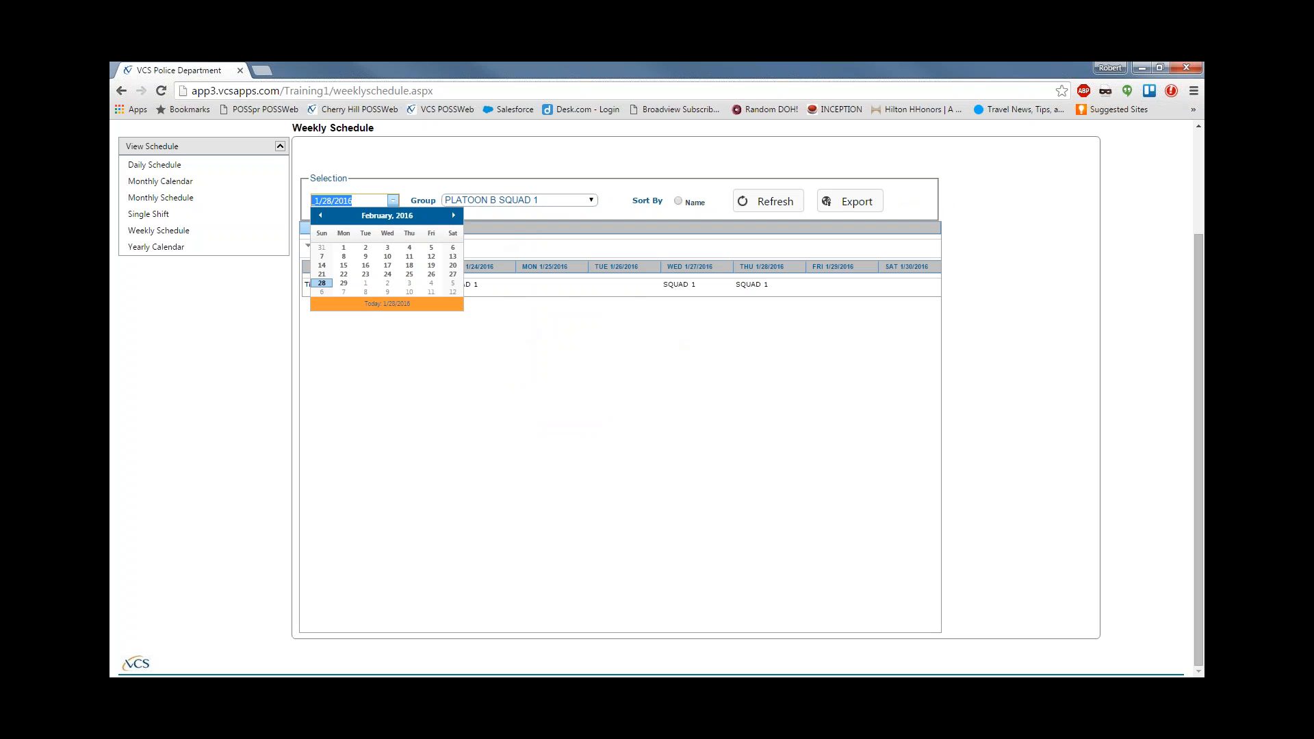
click(366, 248)
click(387, 248)
click(431, 169)
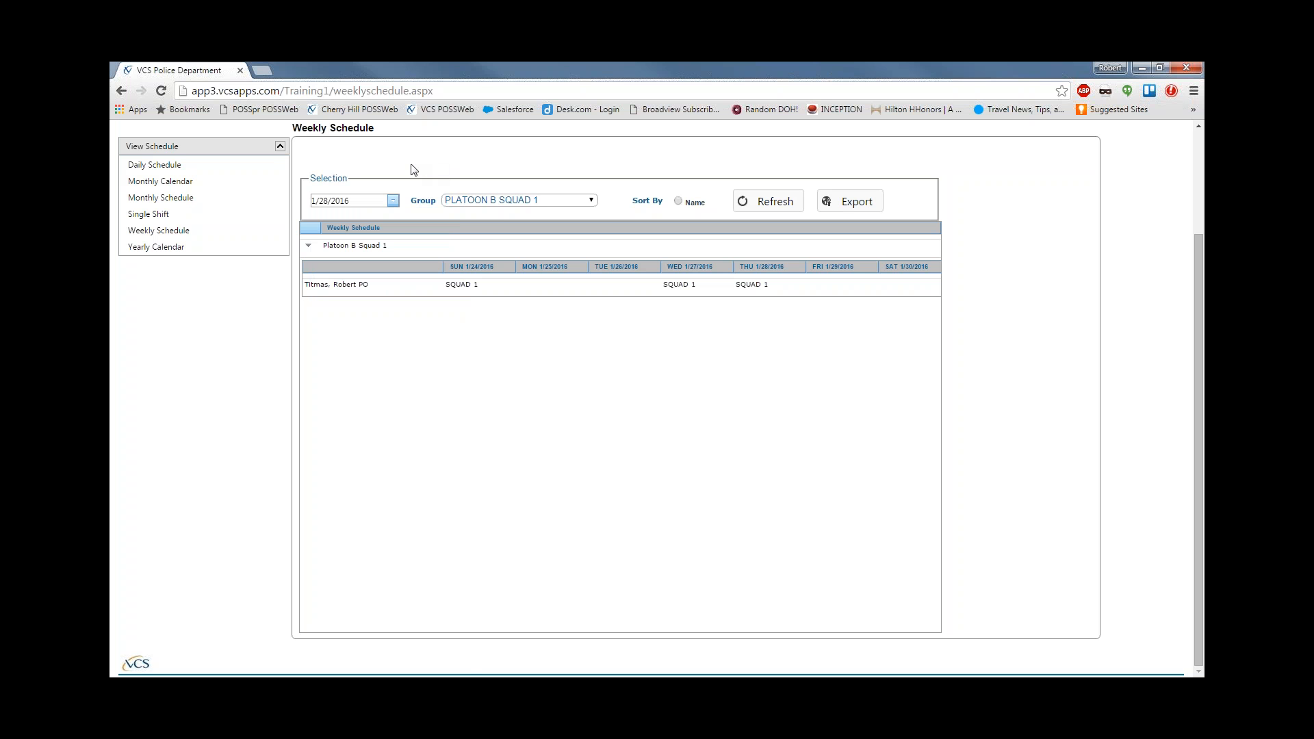
View the Monthly Schedule, and open the Monthly Calendar to look over the January entries and status legend.
click(175, 200)
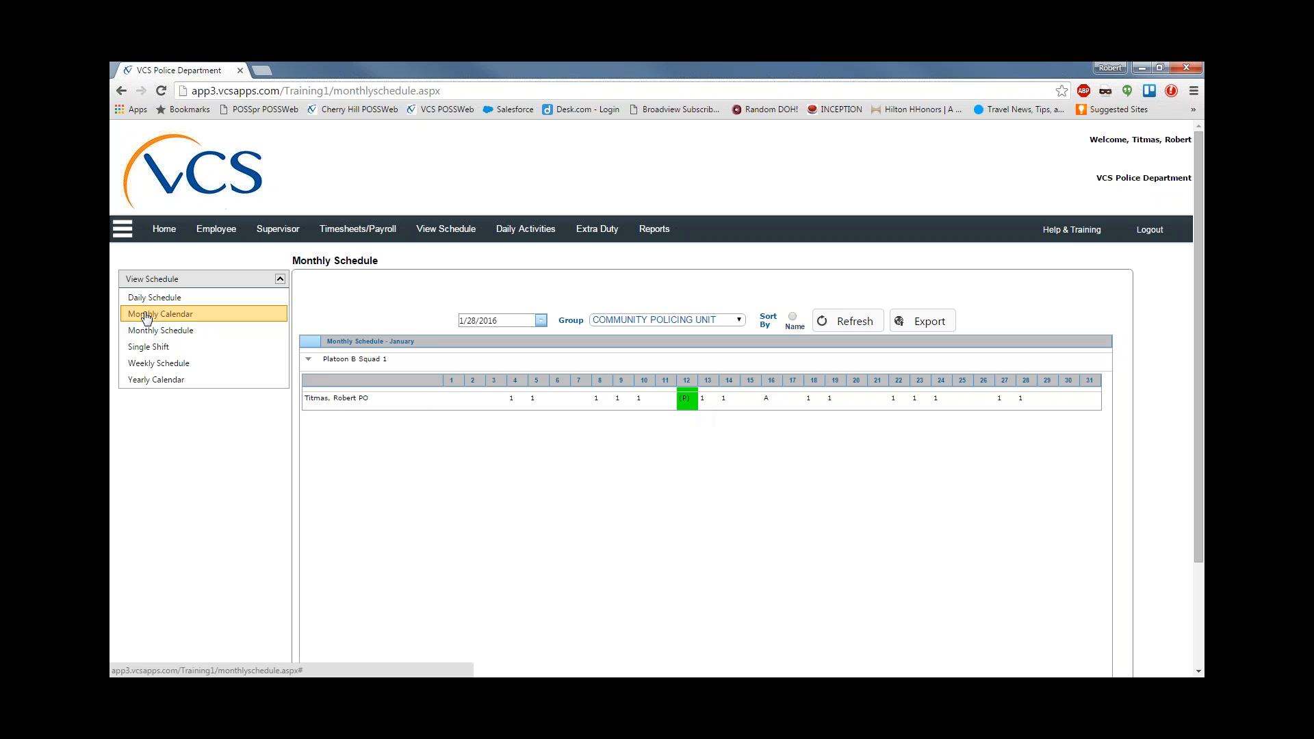
click(192, 319)
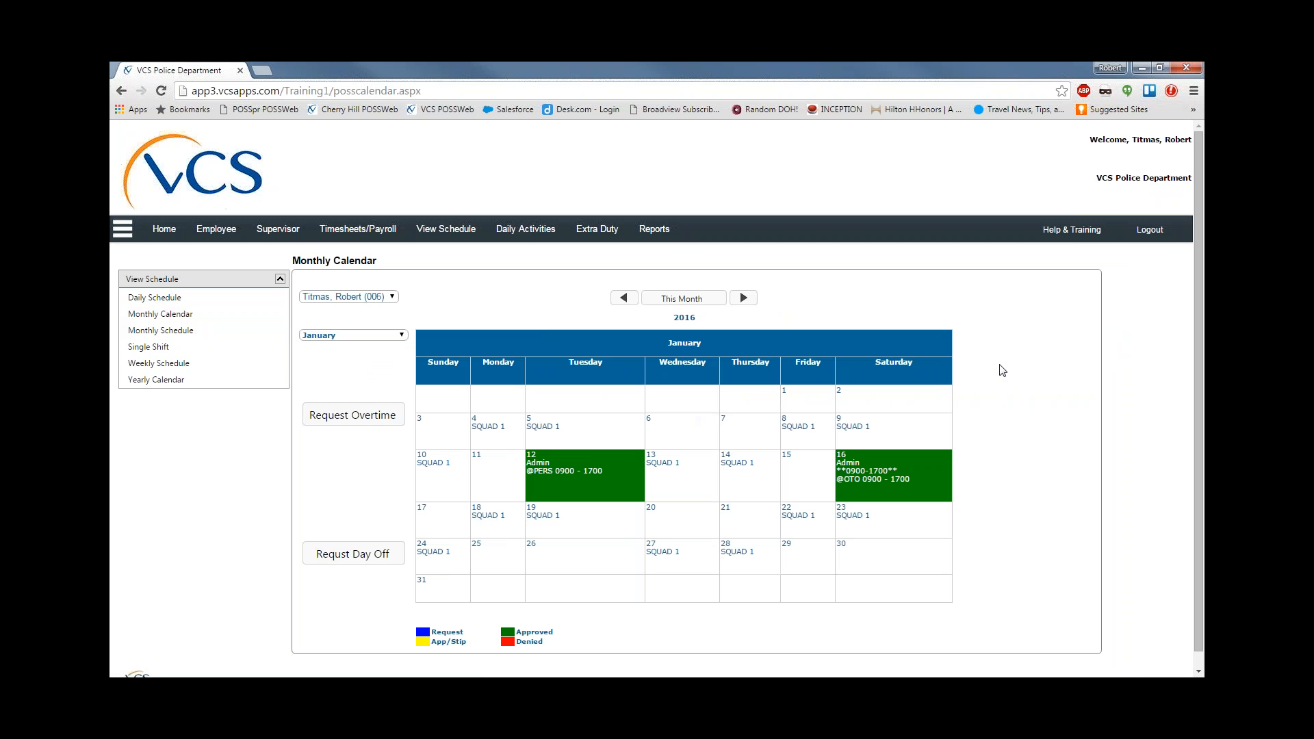
scroll(999, 370, down, 1)
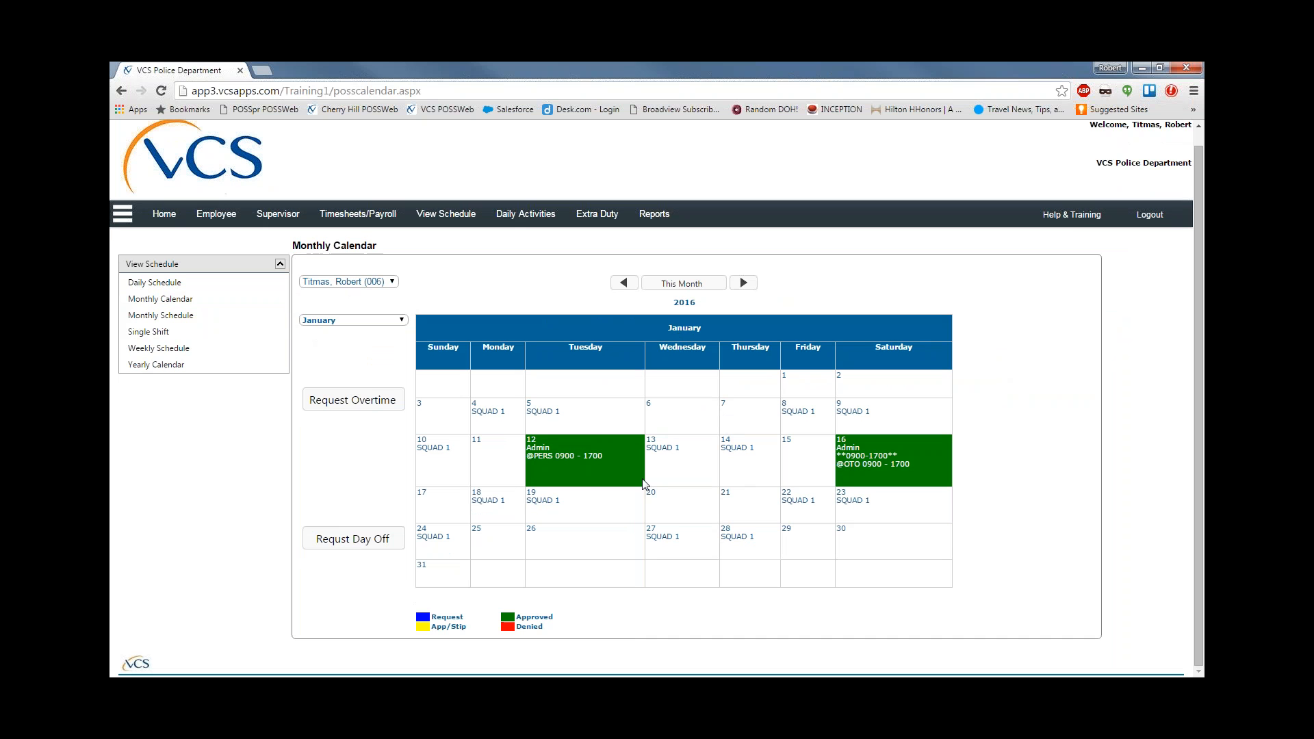
mouse_move(643, 483)
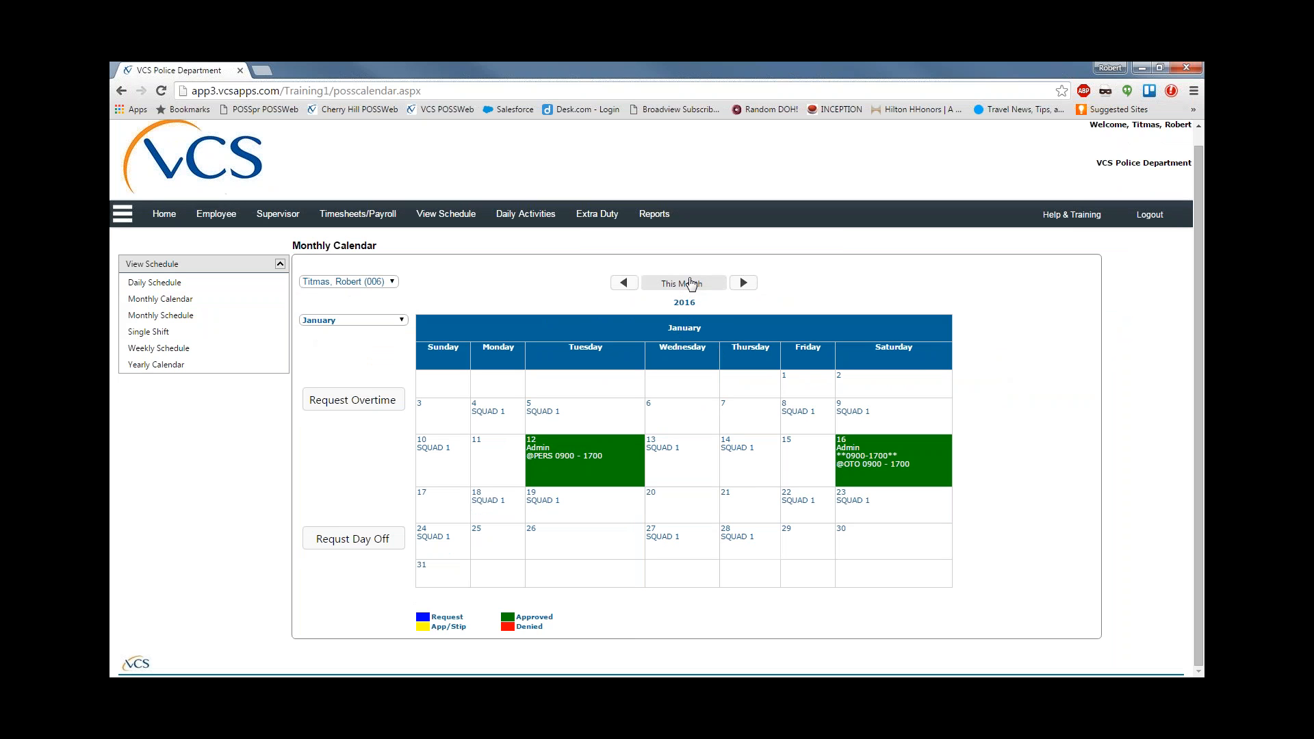
Switch the Monthly Calendar to July and check which employees can be chosen for it.
click(402, 320)
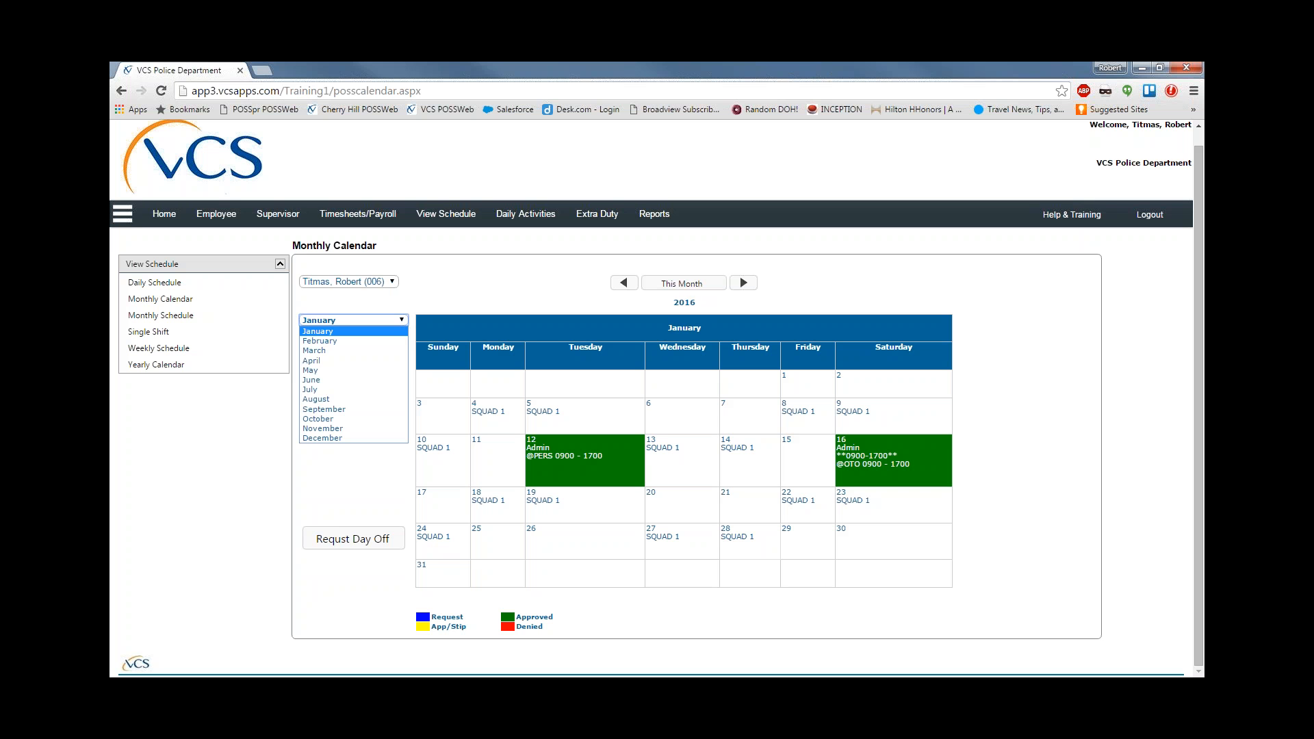
click(329, 389)
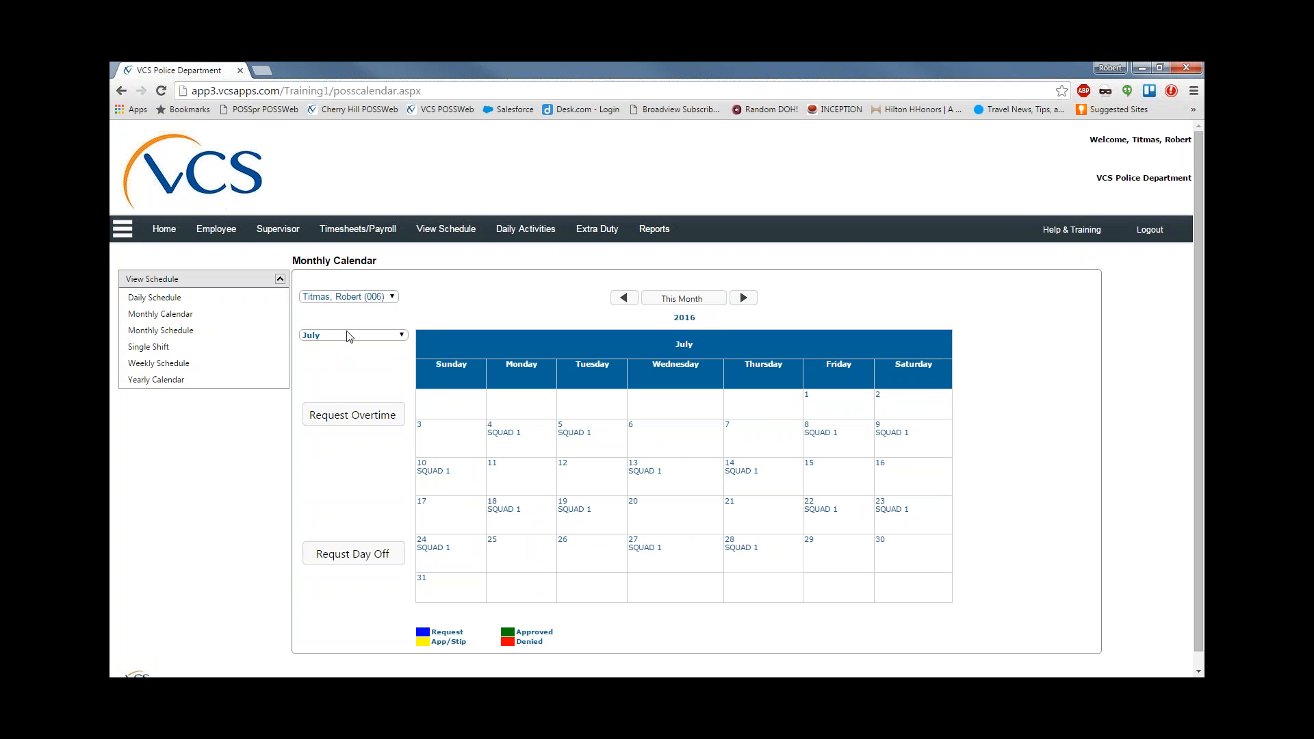
click(392, 298)
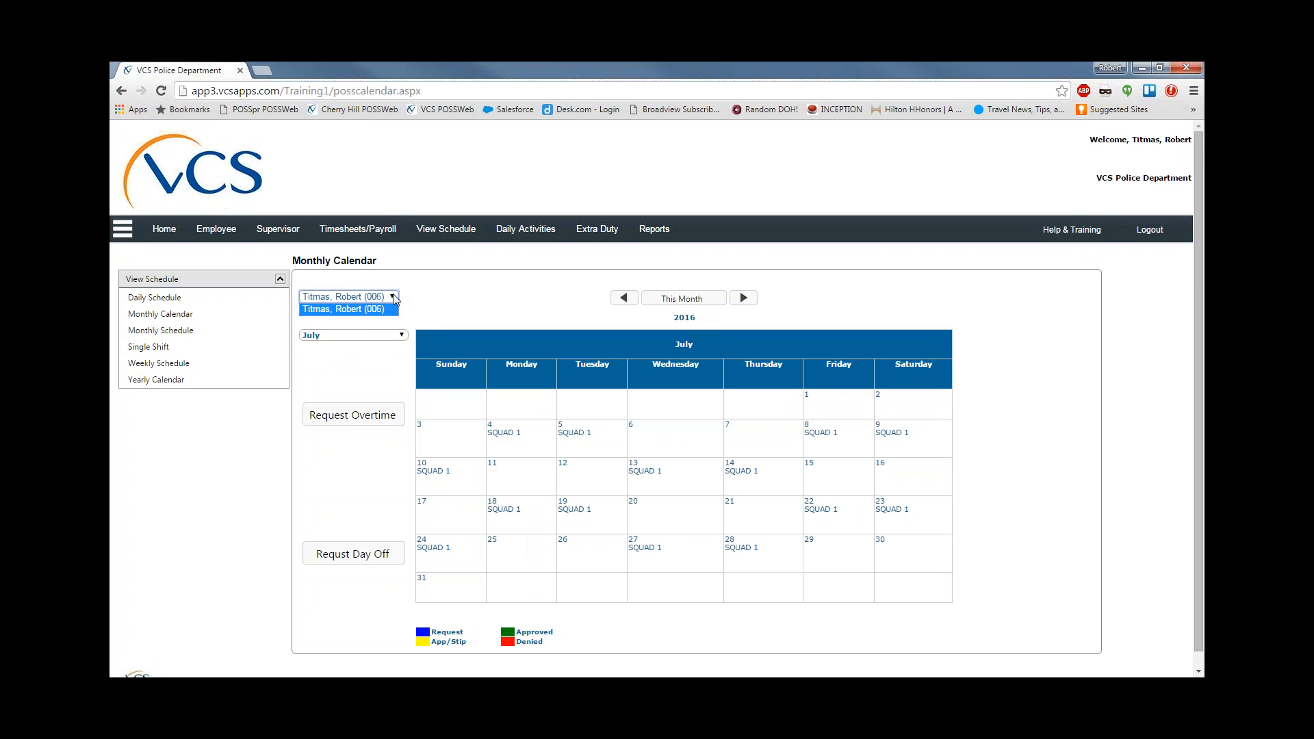
click(394, 299)
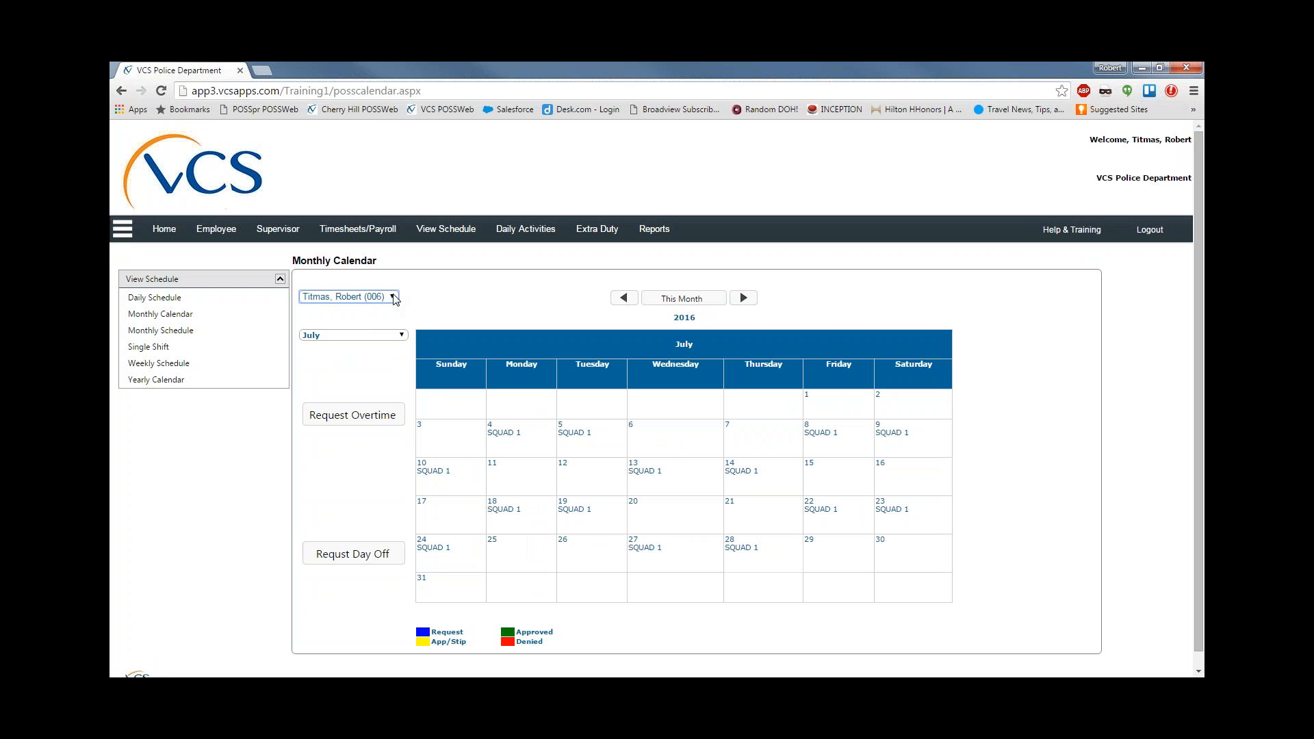
Open the Yearly Calendar and look over all twelve months, including the marked days in January.
click(151, 384)
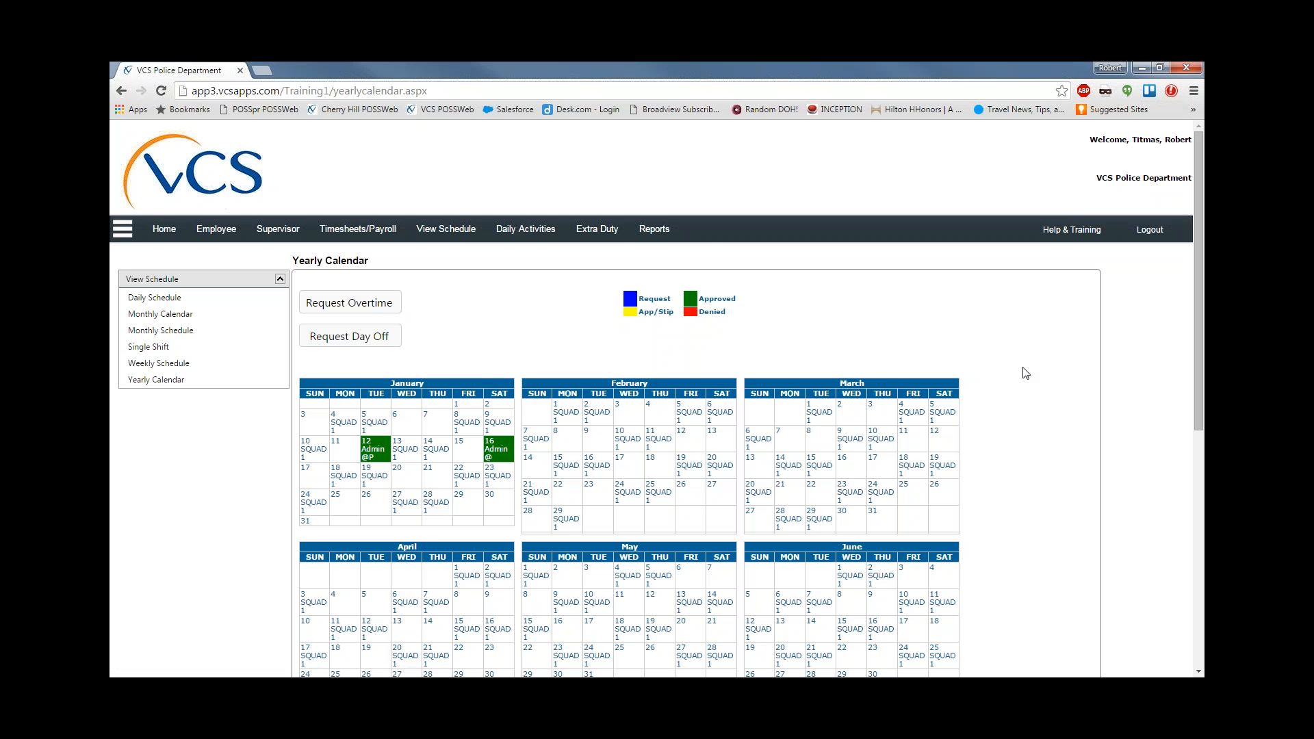
scroll(1027, 376, down, 1)
scroll(1027, 375, down, 5)
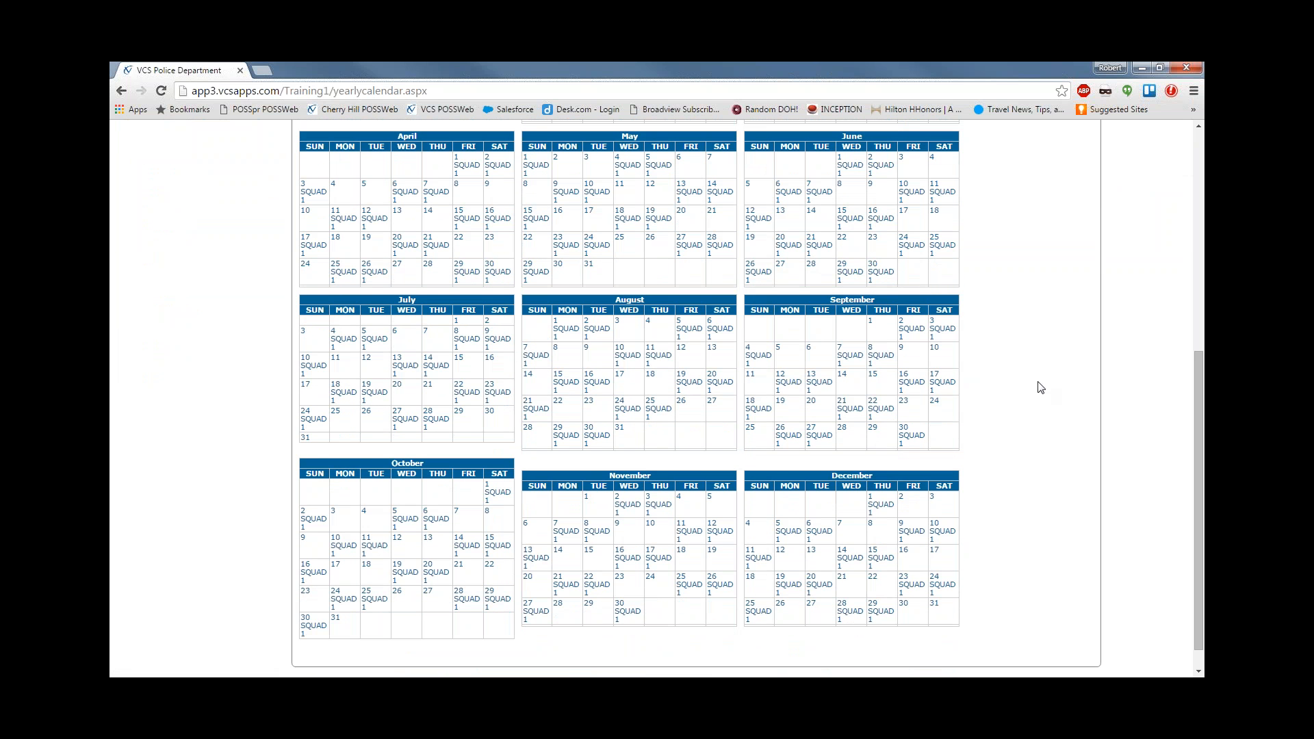
scroll(1040, 387, up, 3)
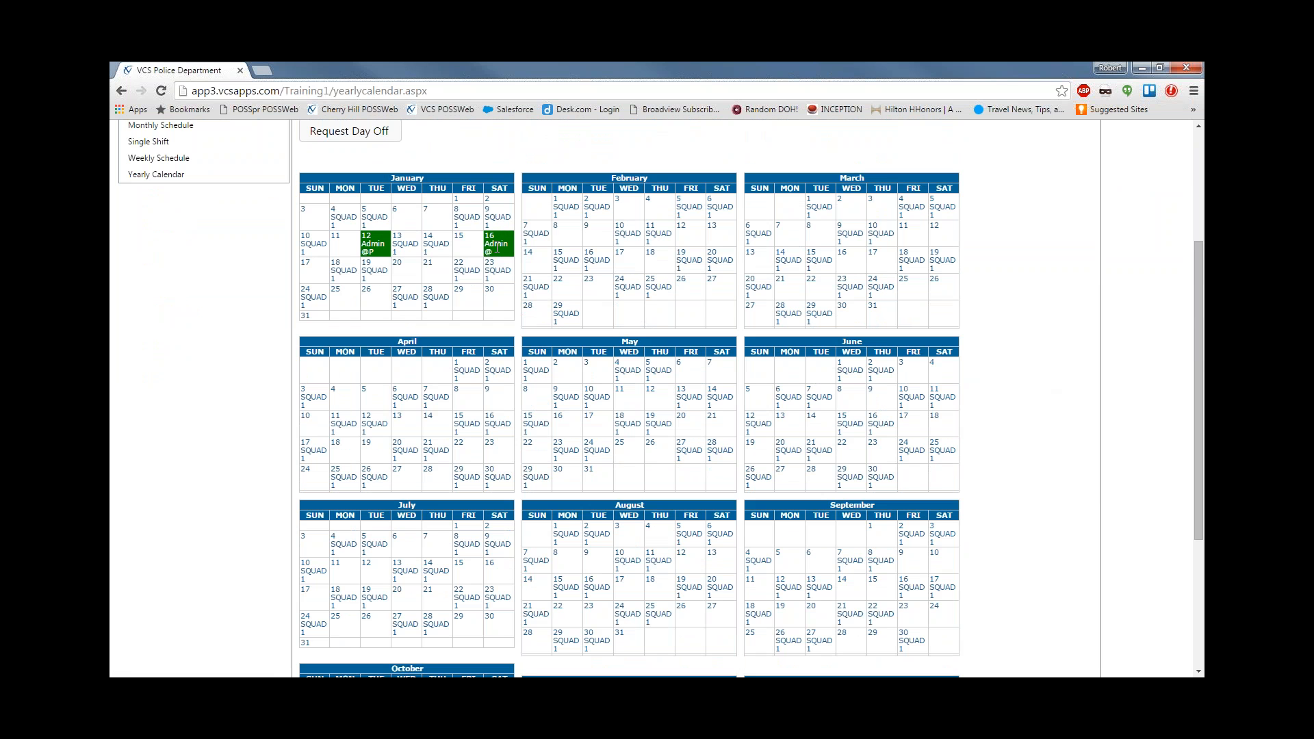
mouse_move(494, 241)
scroll(493, 348, down, 4)
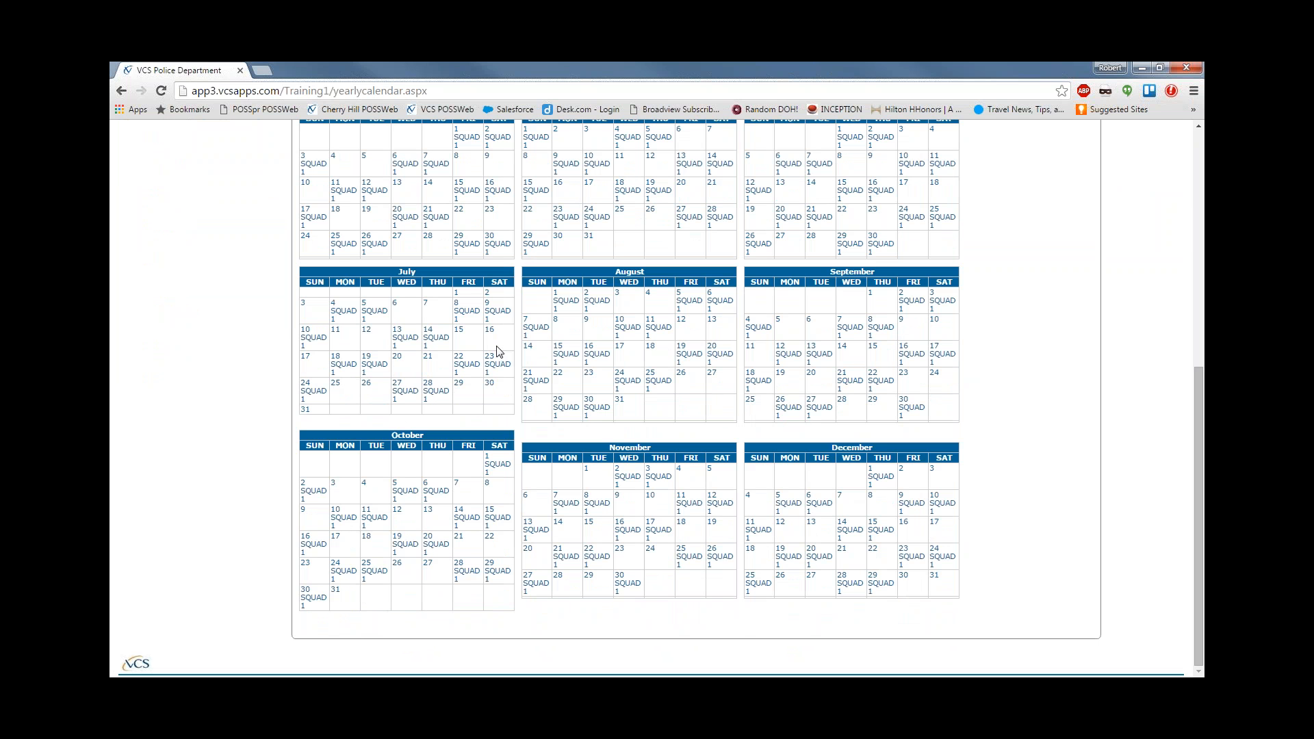
scroll(498, 351, up, 3)
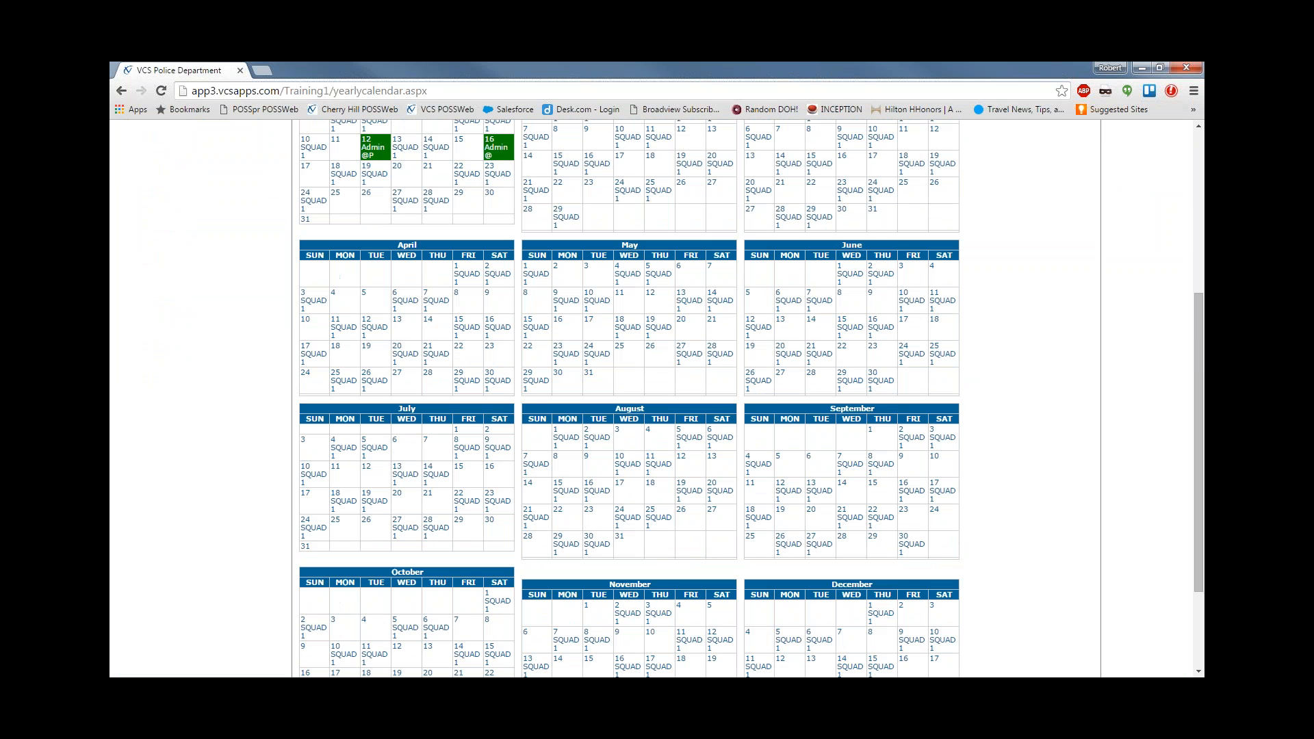
scroll(497, 351, up, 1)
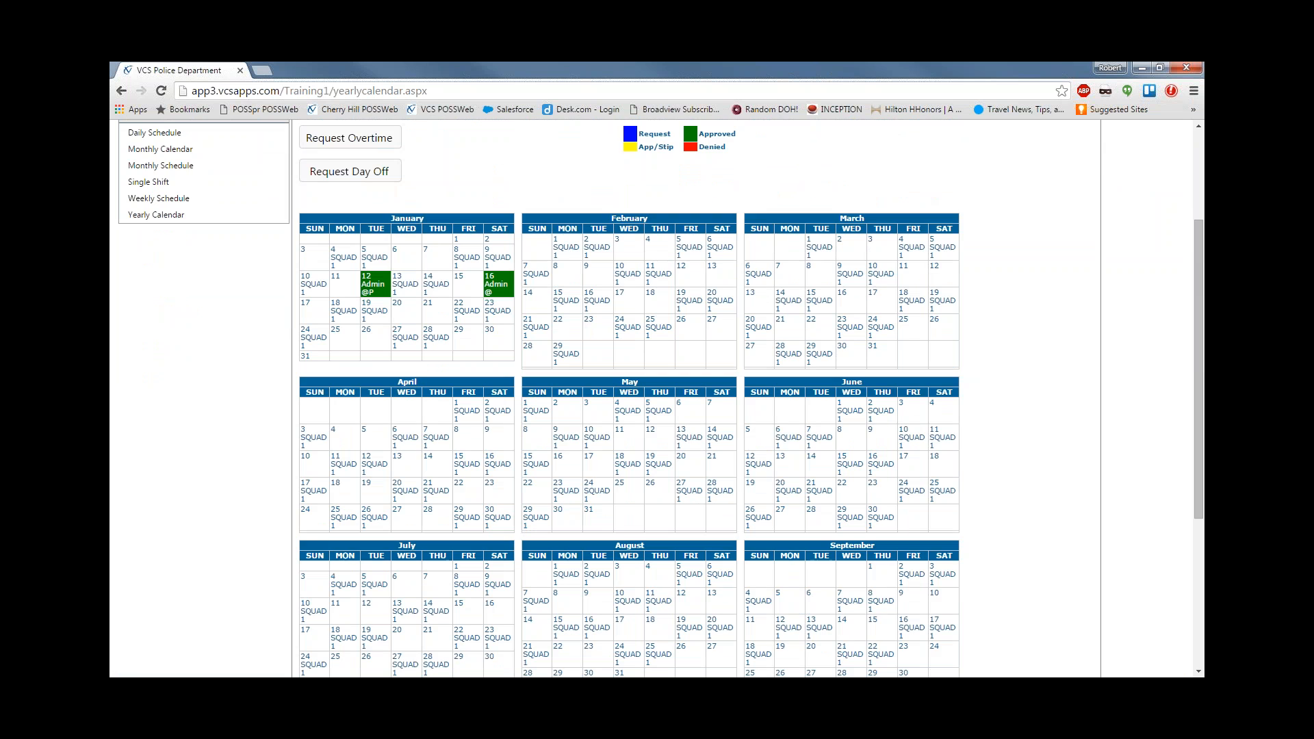
scroll(497, 351, up, 1)
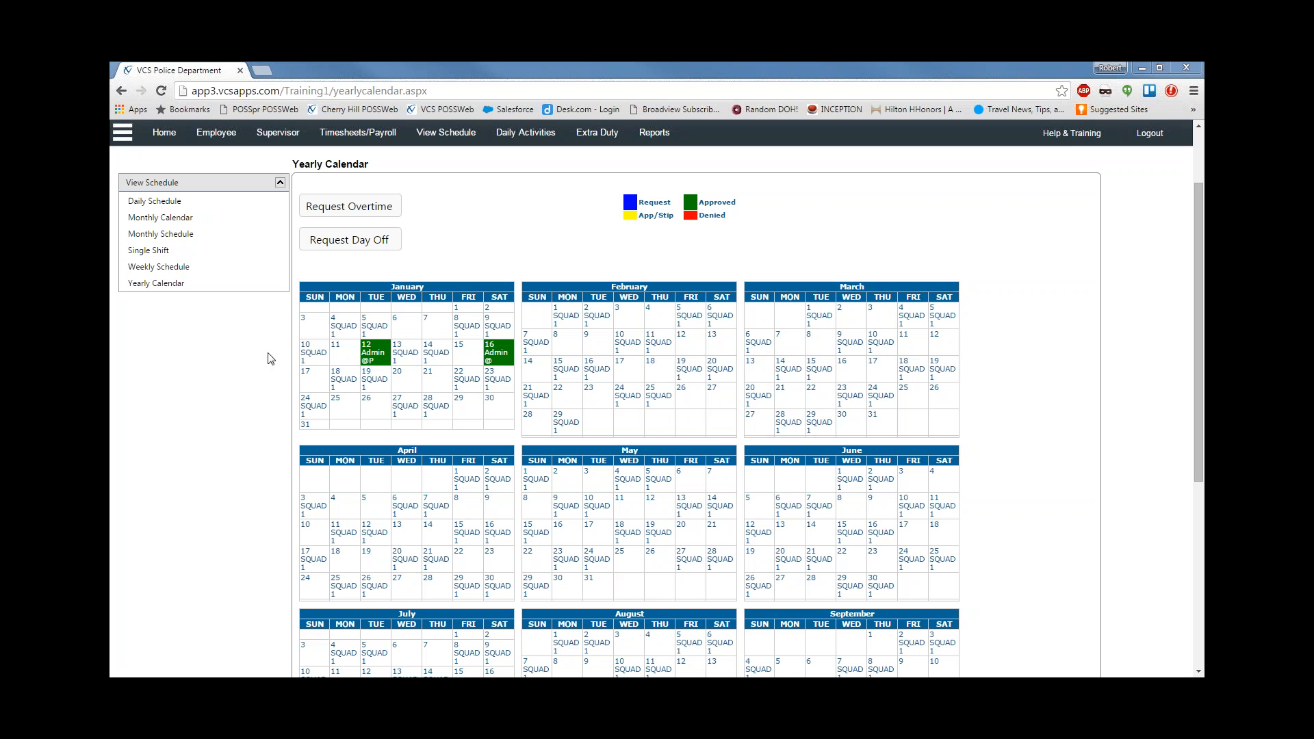
Open Change Password from the Employee actions, enter the current password and the new password with its confirmation, and submit the change.
click(214, 137)
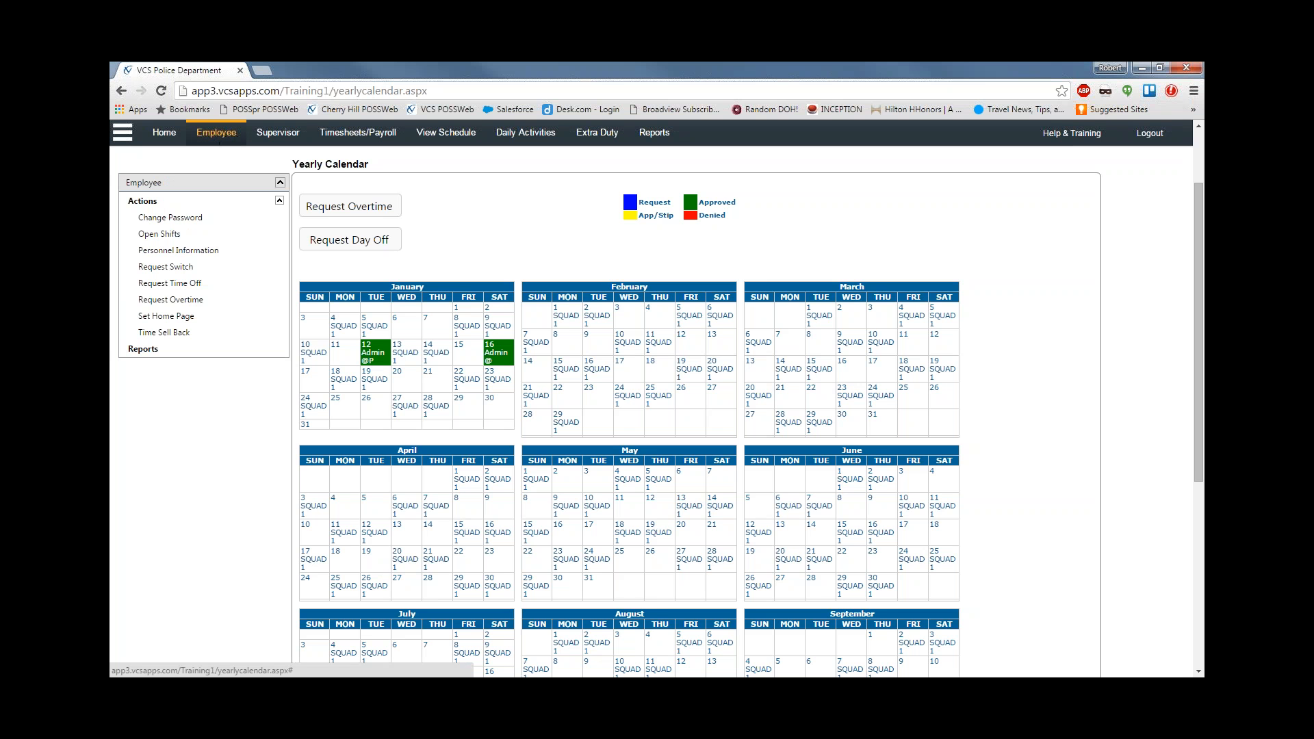
scroll(217, 216, up, 1)
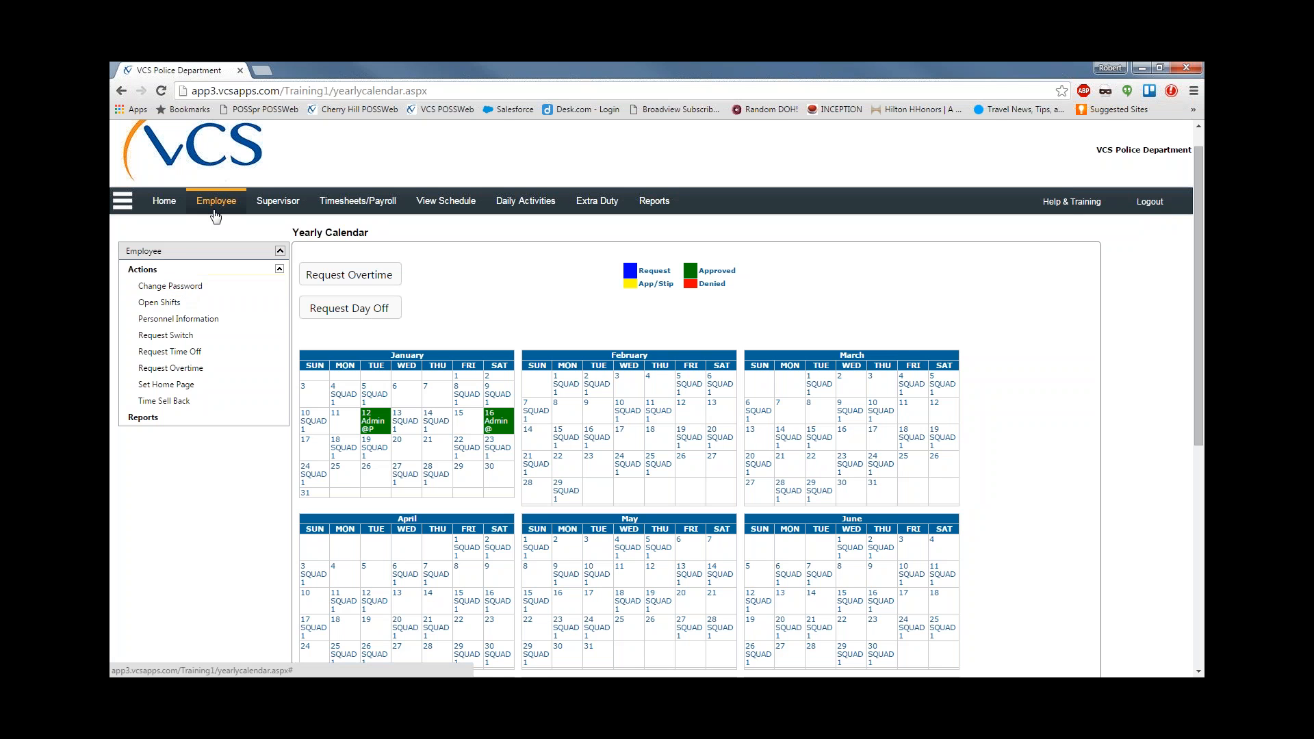
click(185, 290)
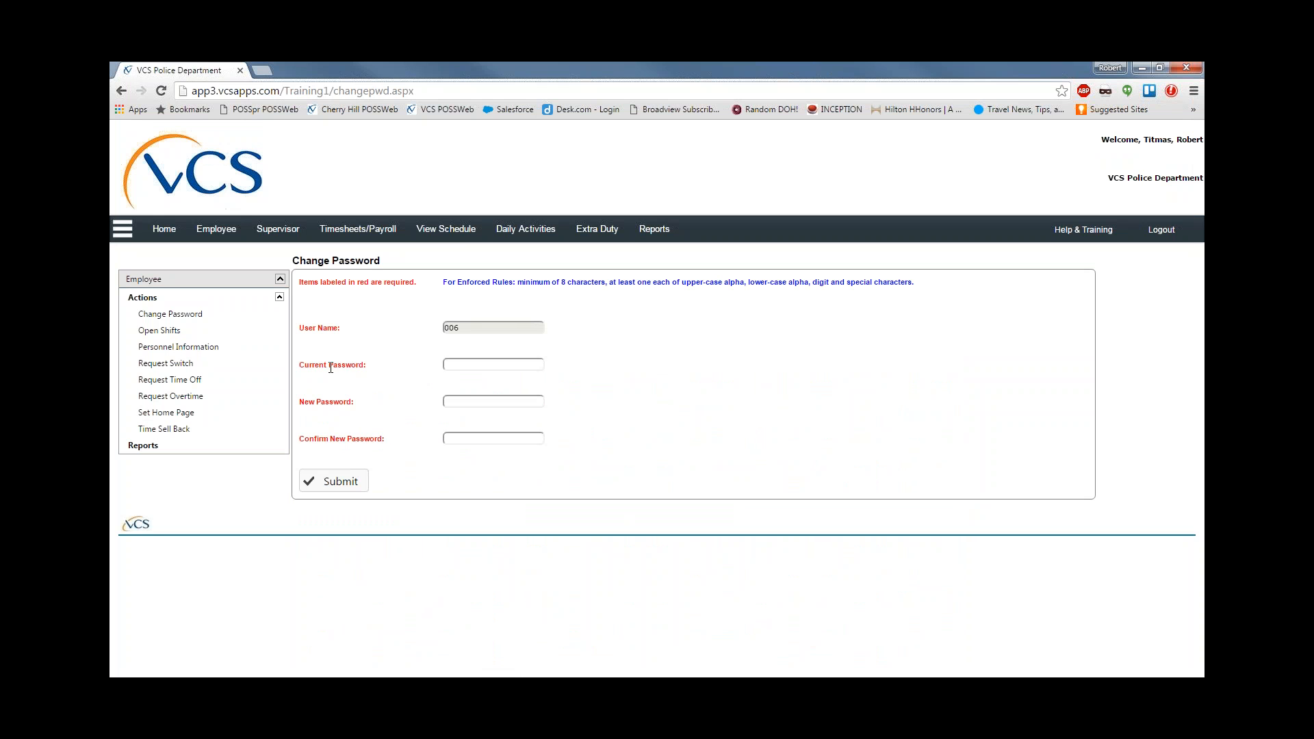
click(462, 365)
text(••••)
click(459, 403)
text(••••)
key(Tab)
text(•••••)
click(339, 484)
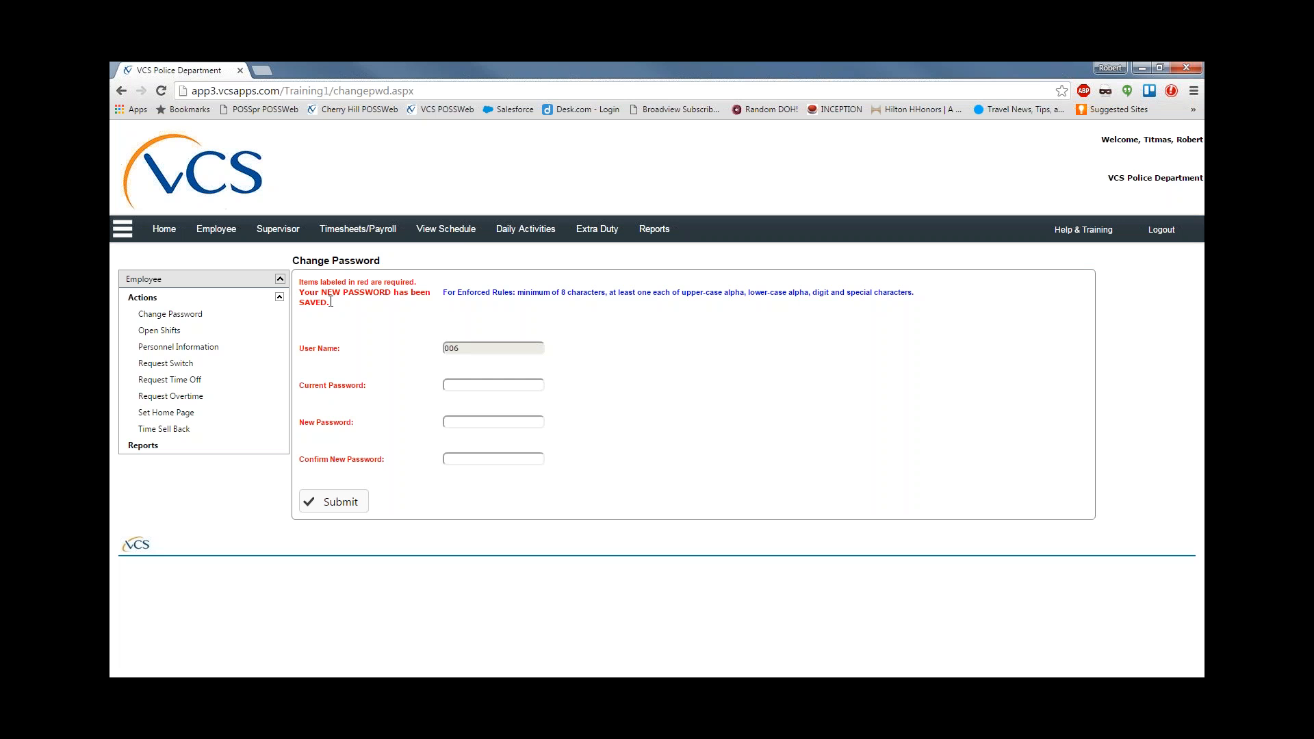
Open Set Home Page, choose Daily Schedule as the home page and save it.
click(189, 415)
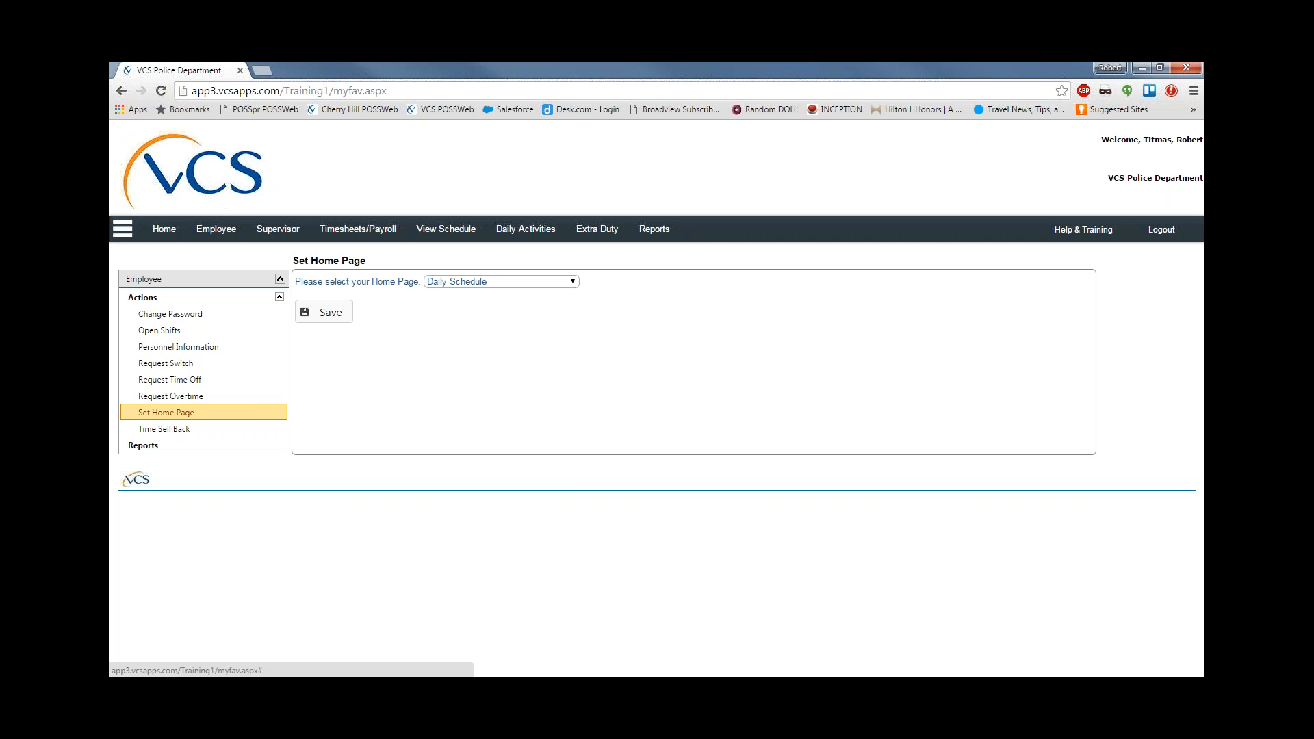
click(573, 282)
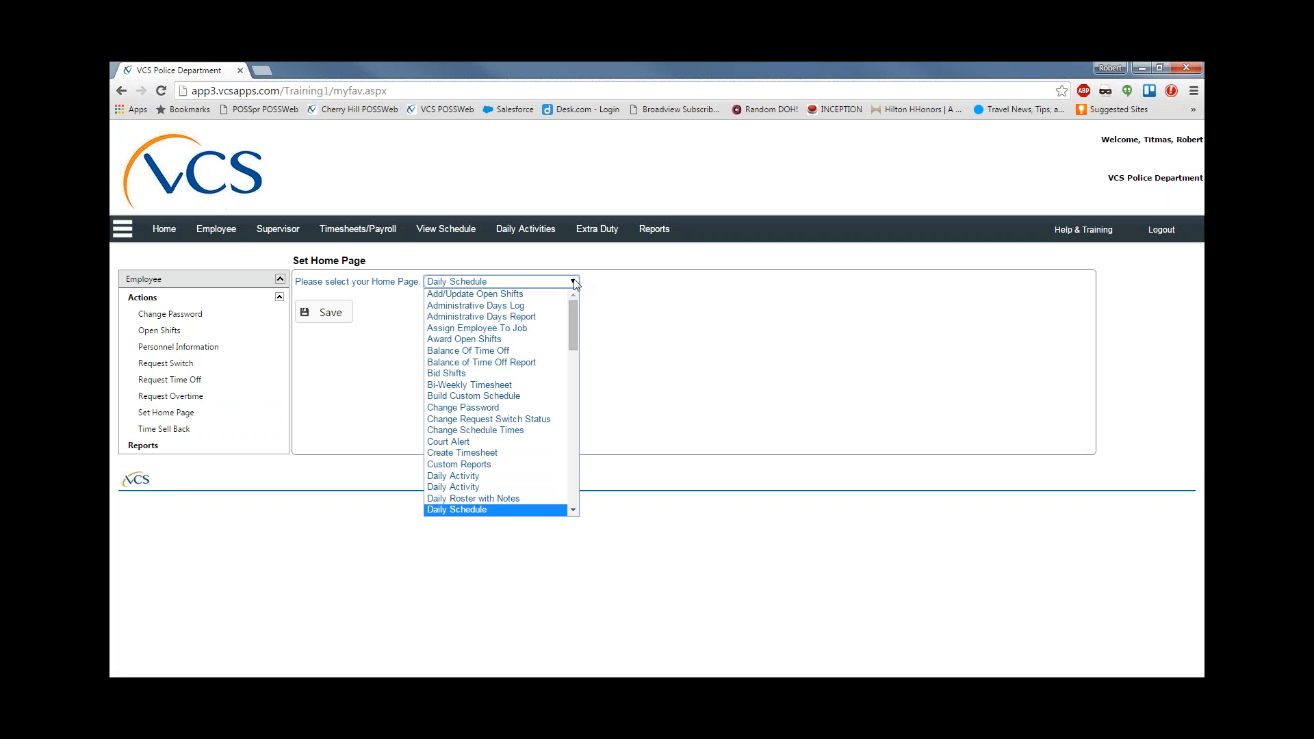
click(450, 510)
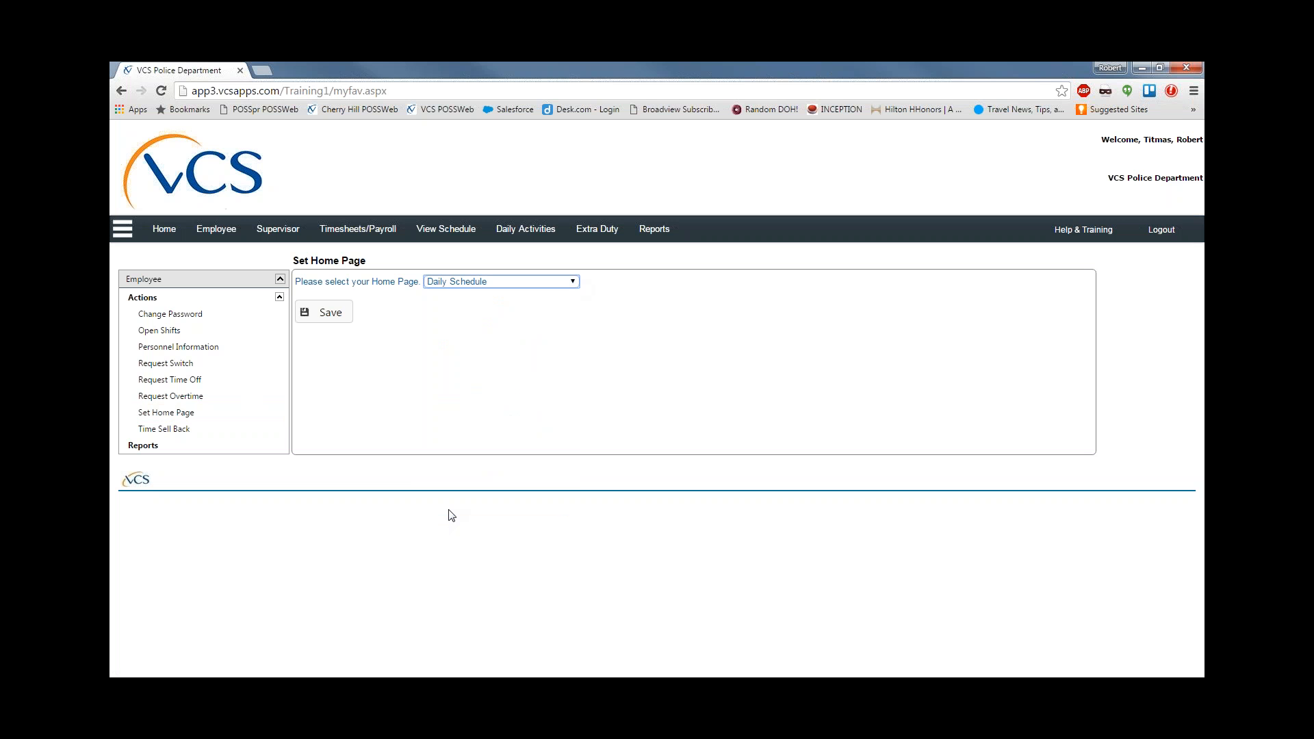
click(323, 314)
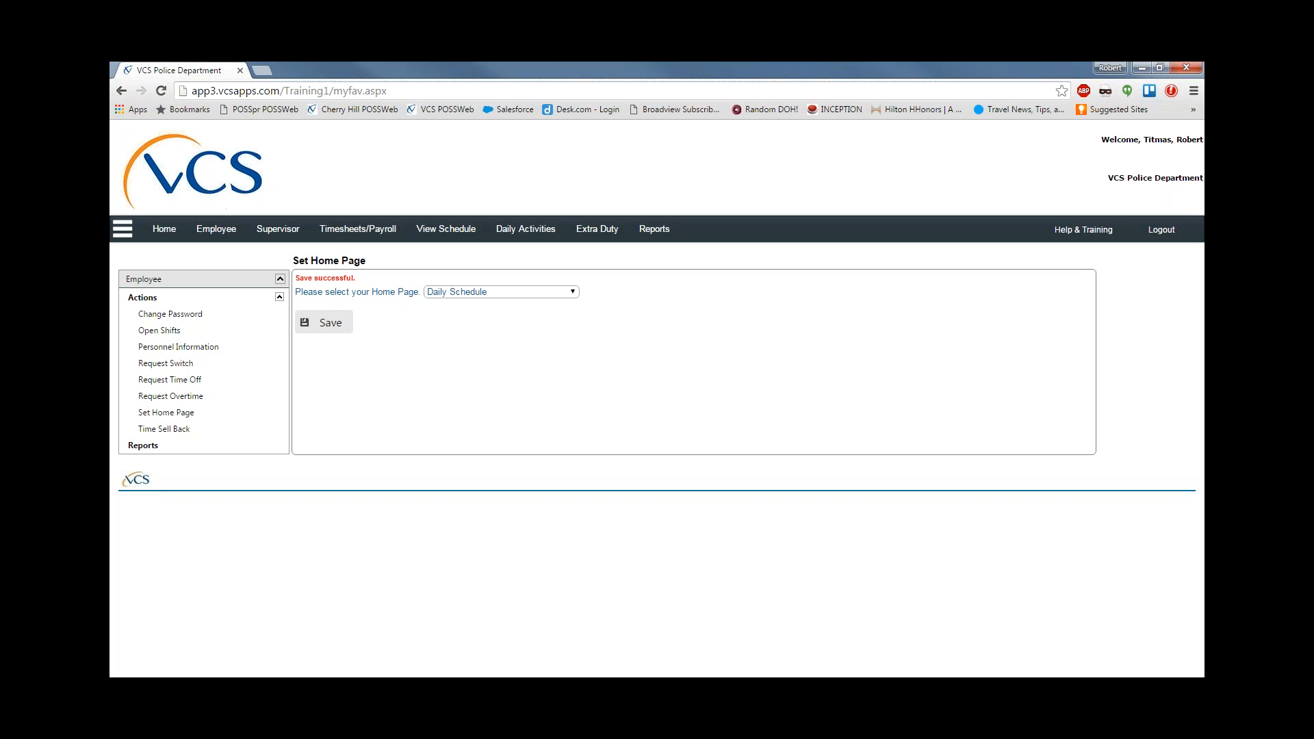
Open Personnel Information from the Employee actions, review the general, contact and emergency contact details, and save the record.
click(207, 353)
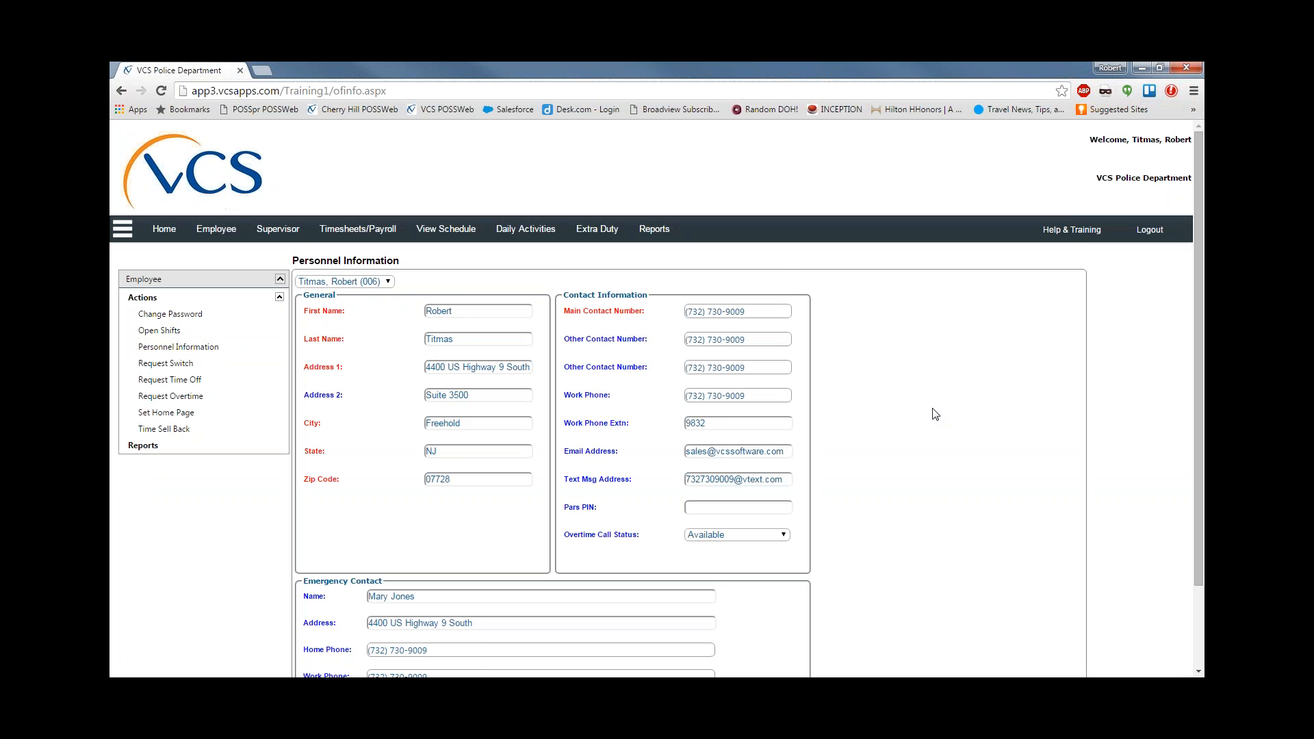
scroll(934, 413, down, 3)
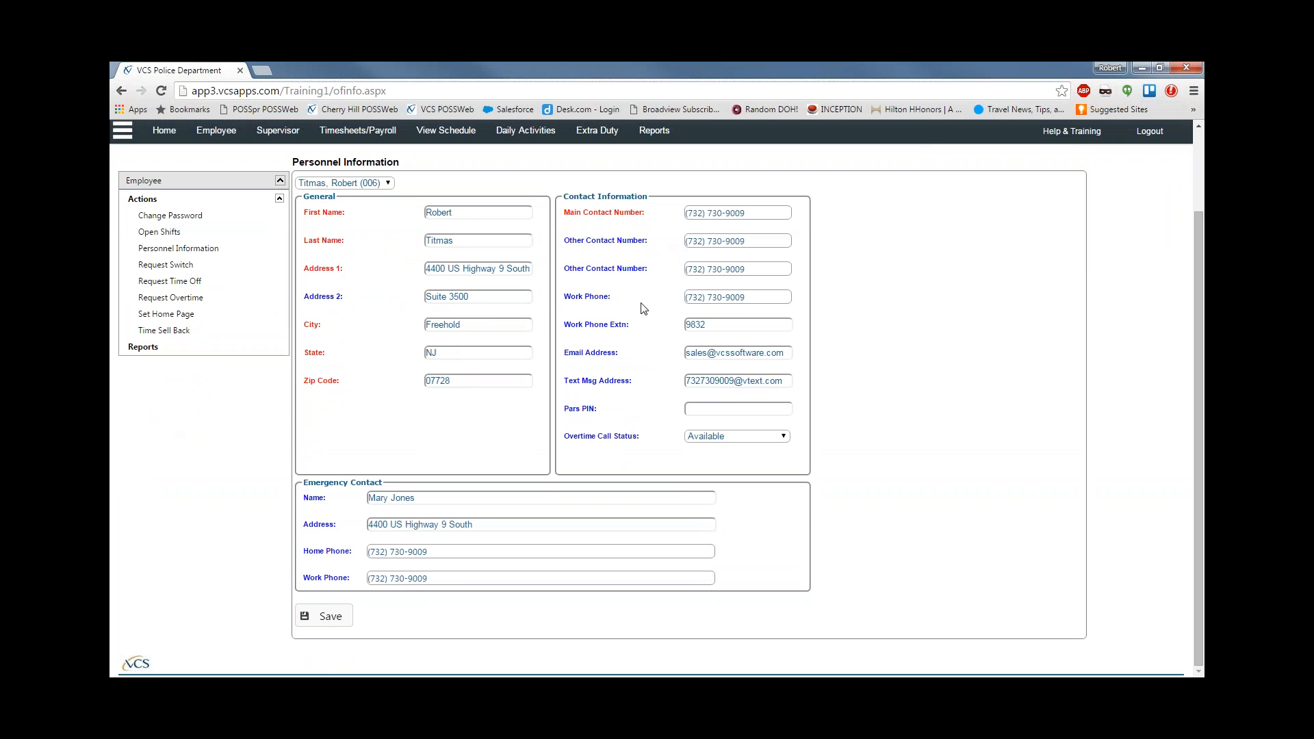
click(692, 290)
click(329, 617)
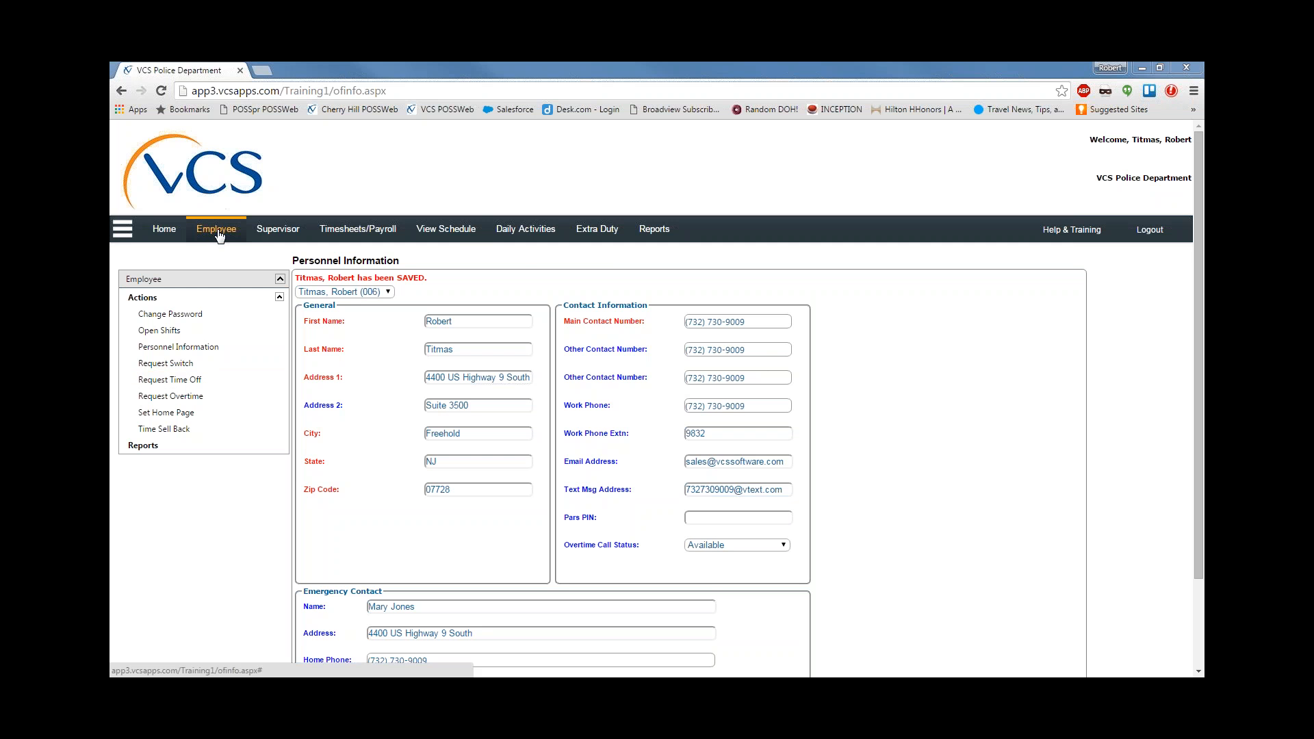
Open the Daily Schedule, select the logged-in employee in Squad 1 (0600 - 1800), view the Request Time Off form and close it.
click(464, 233)
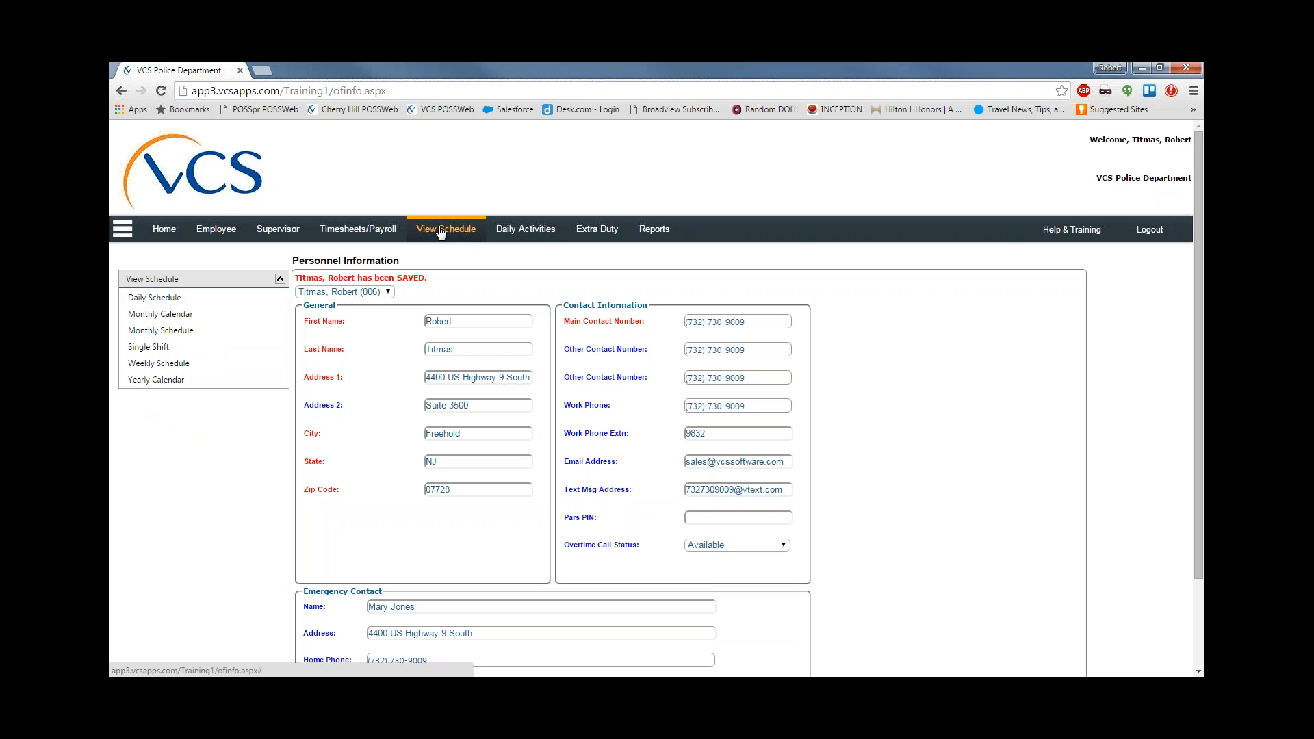
click(169, 298)
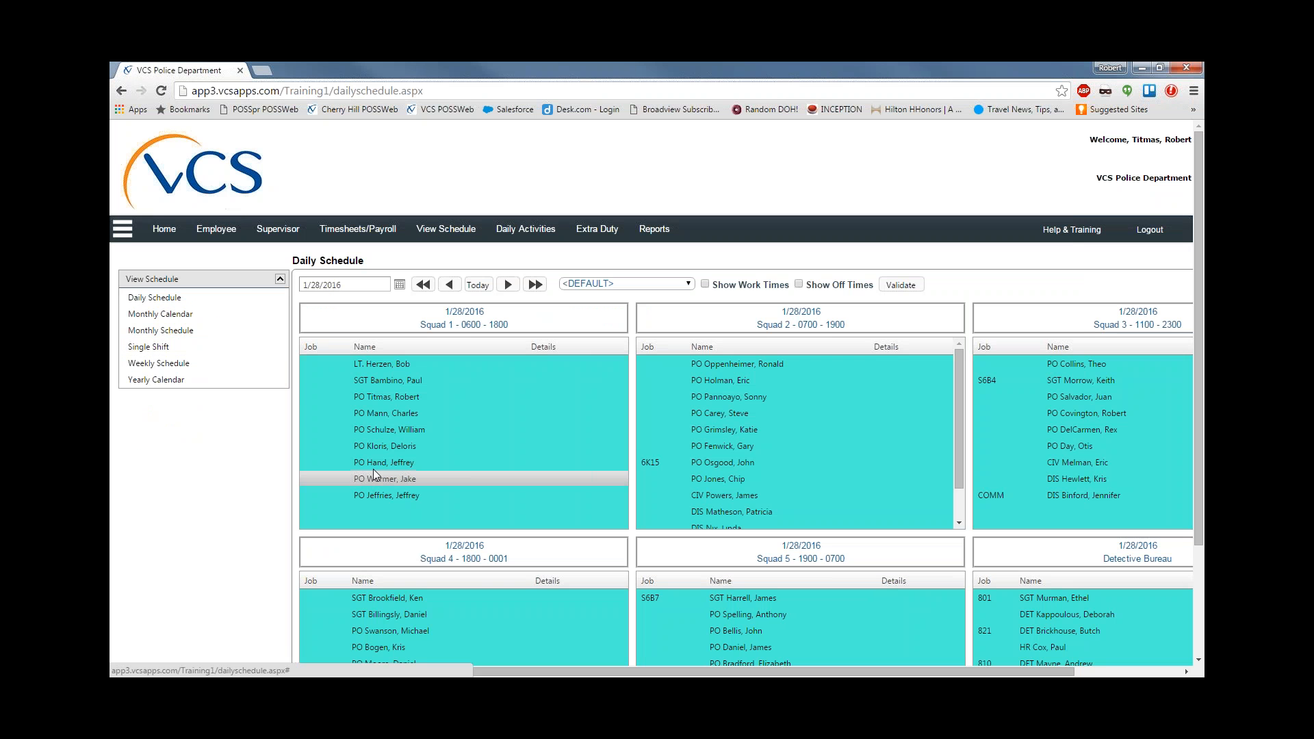
click(390, 398)
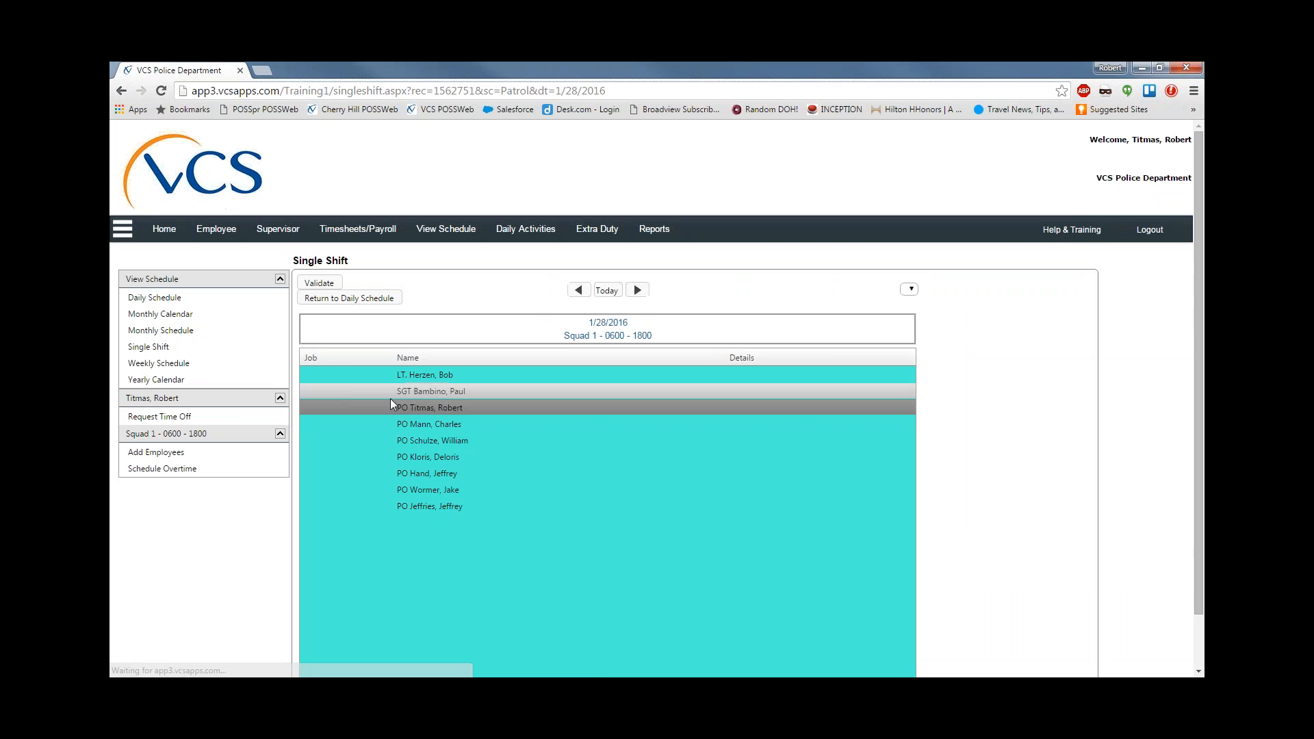
click(180, 418)
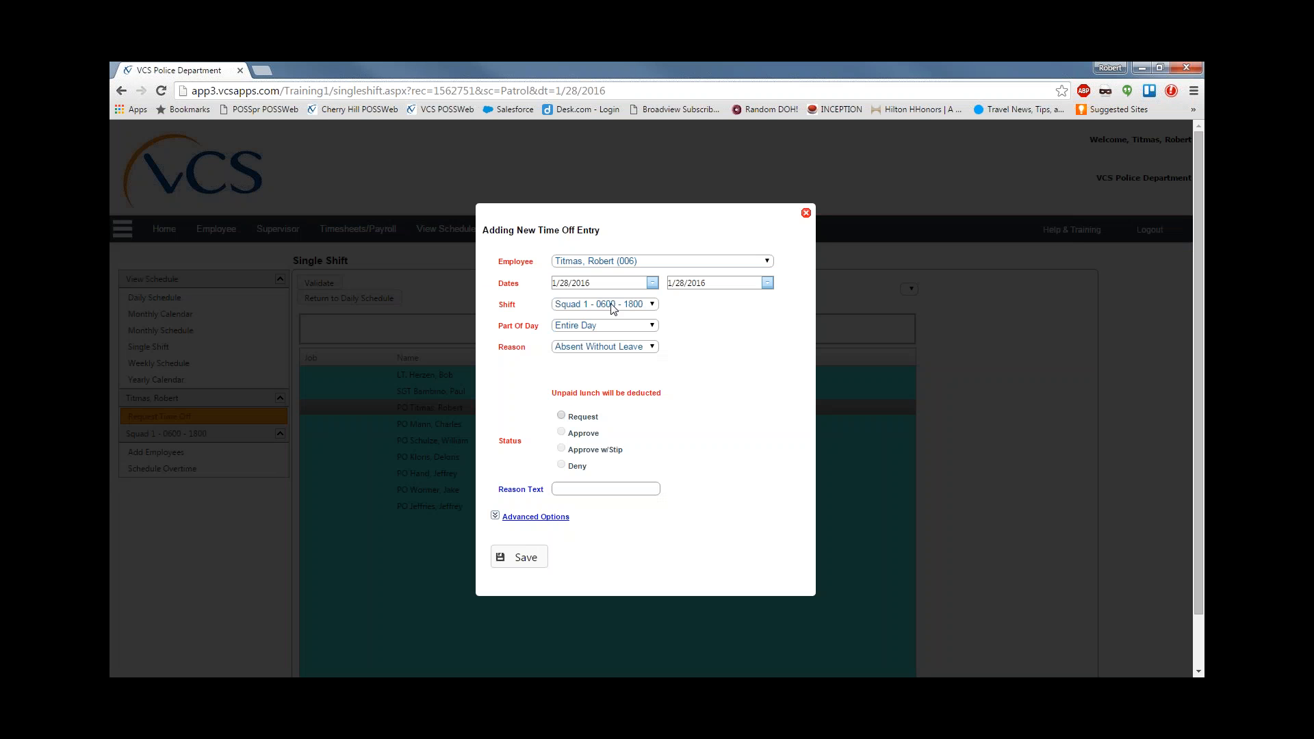
click(806, 214)
Open Request Time Off from the Employee actions and view the employee's time balances and existing time off.
click(233, 236)
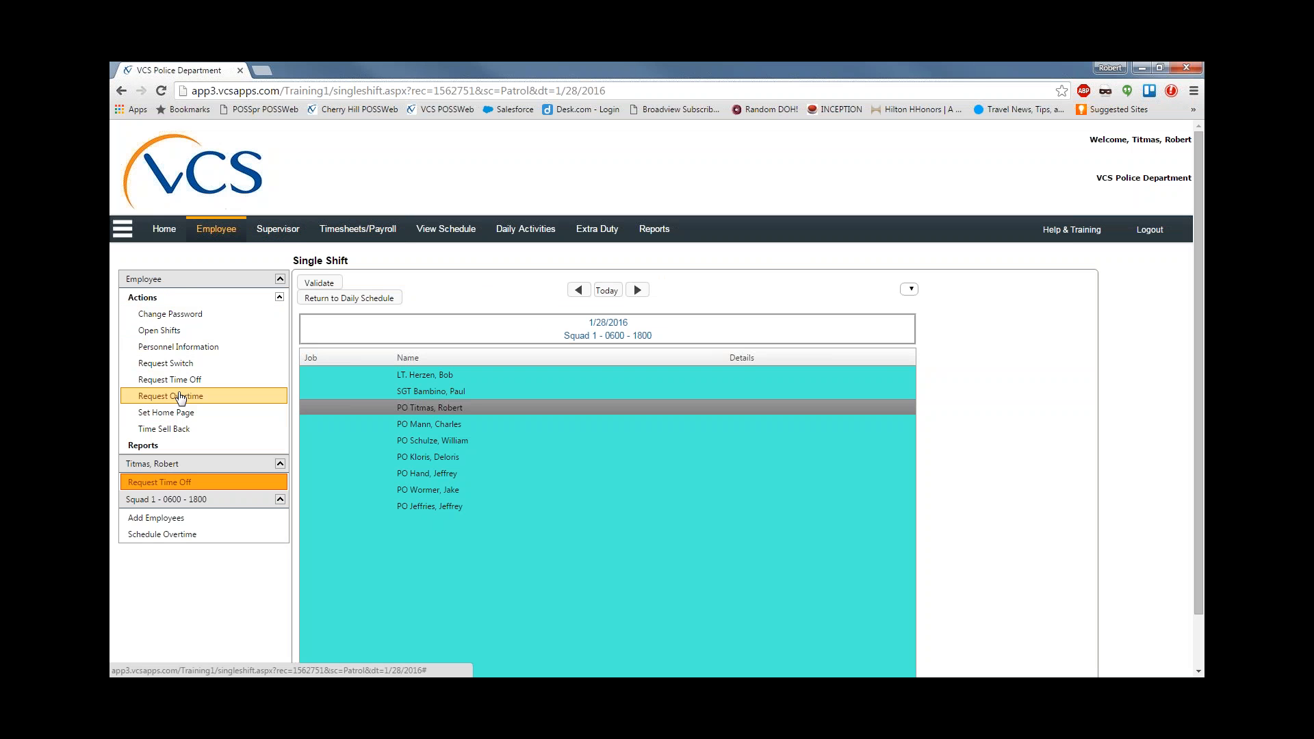
click(177, 380)
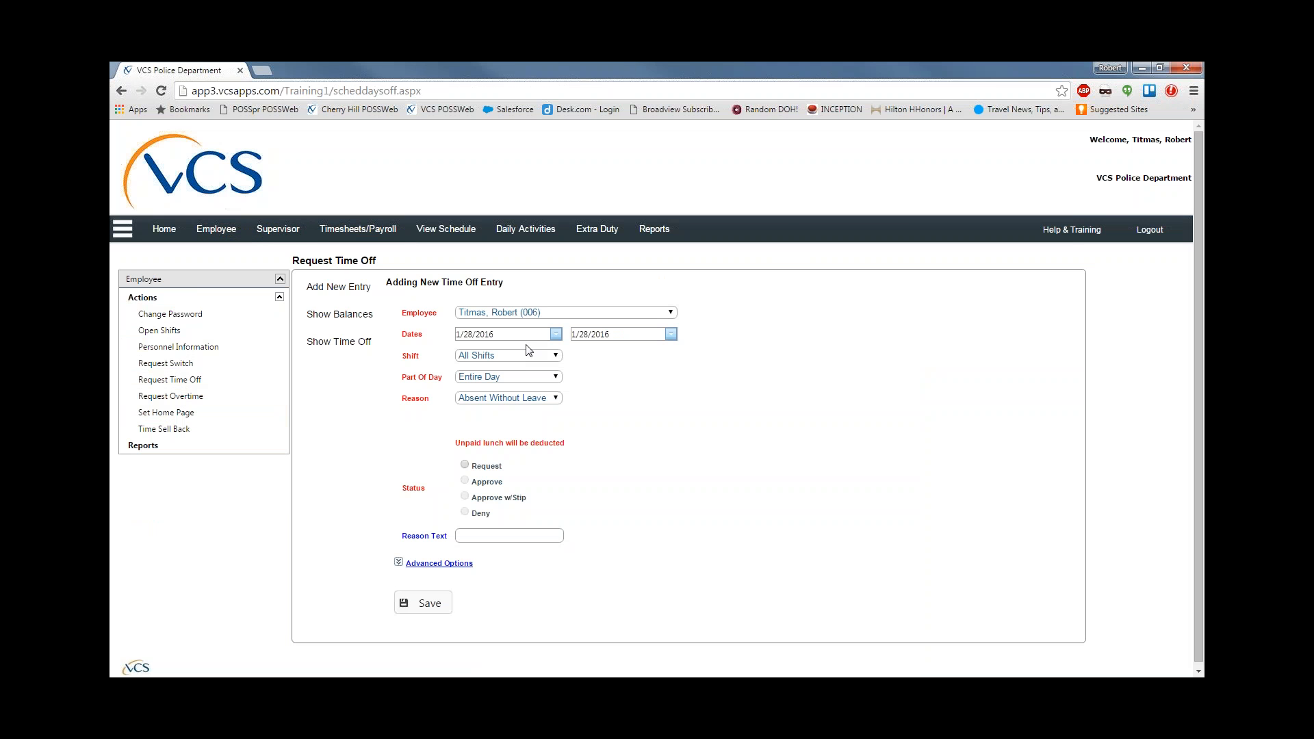
scroll(757, 372, down, 1)
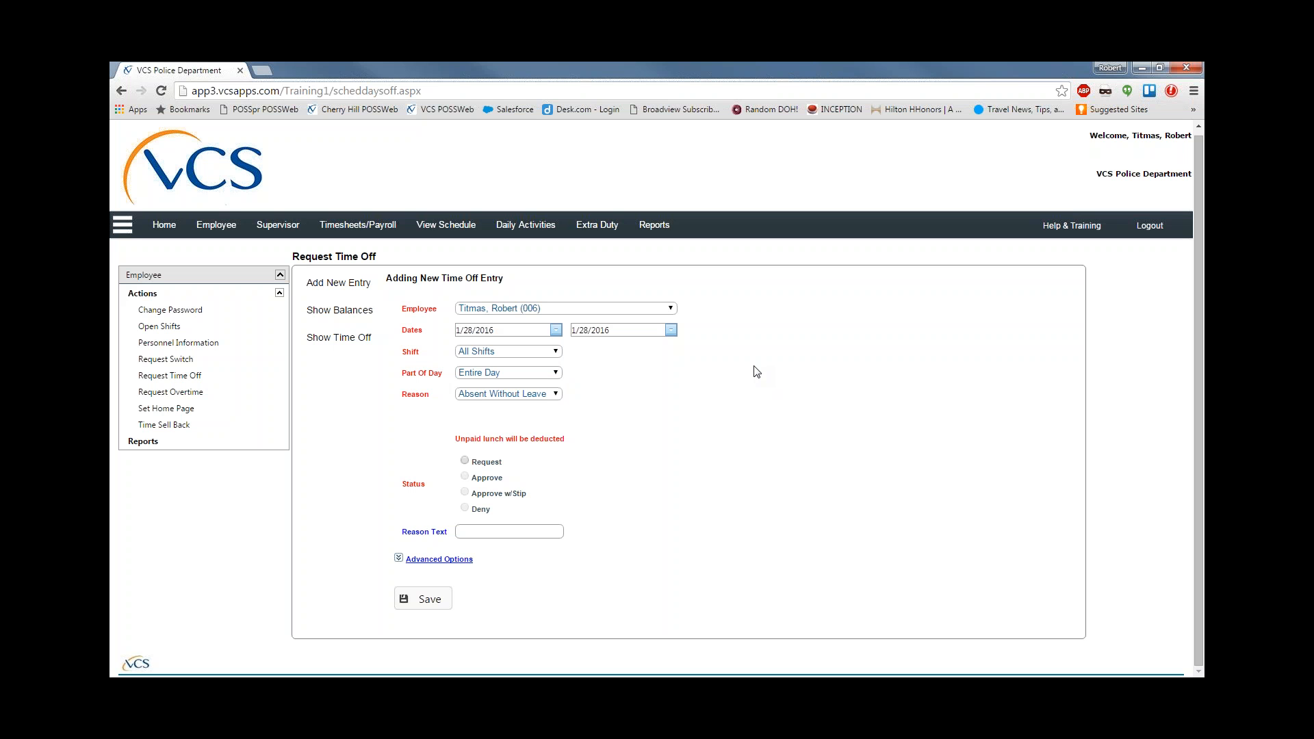
click(344, 320)
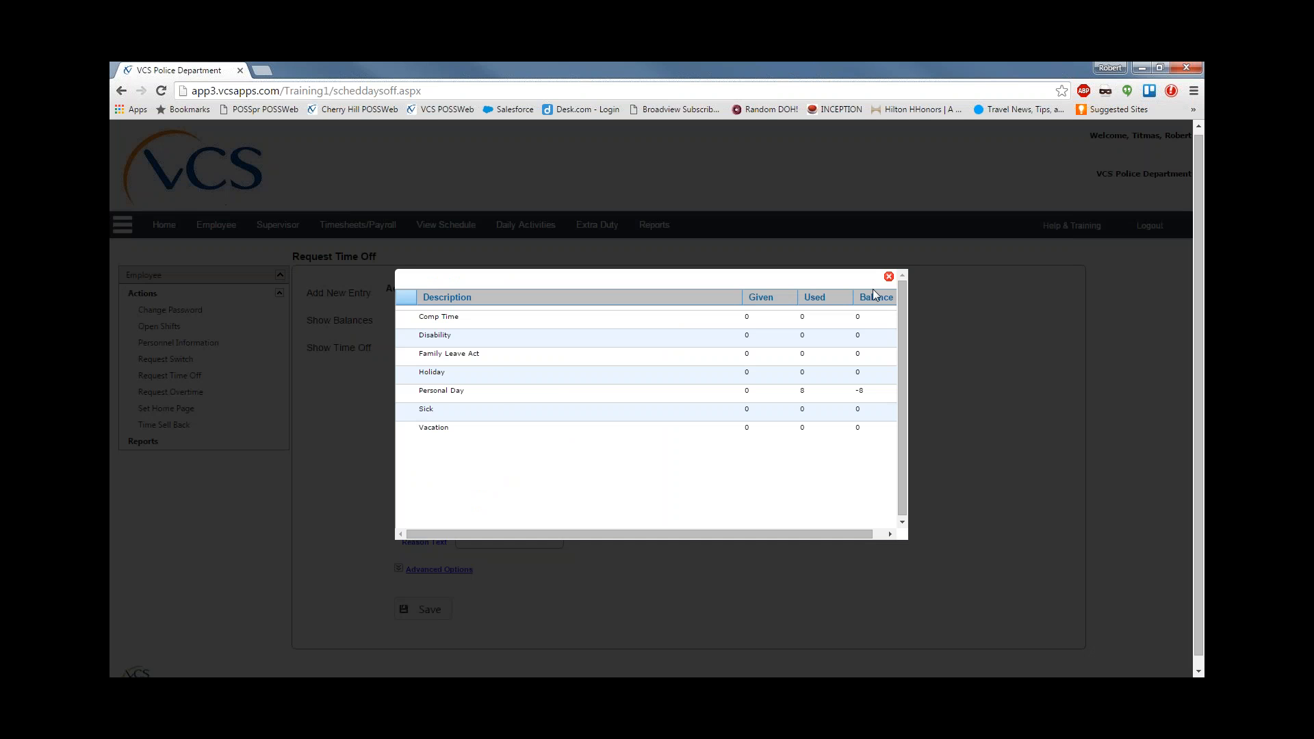
click(889, 277)
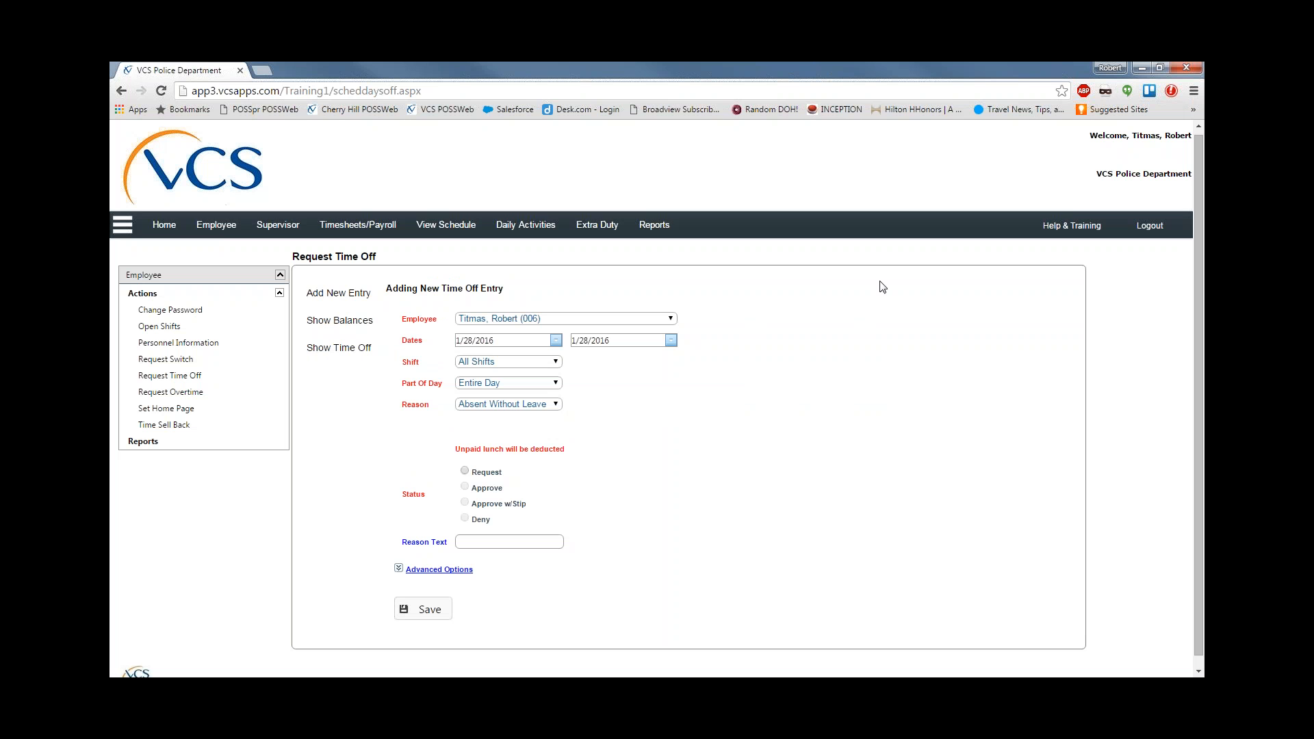
click(338, 349)
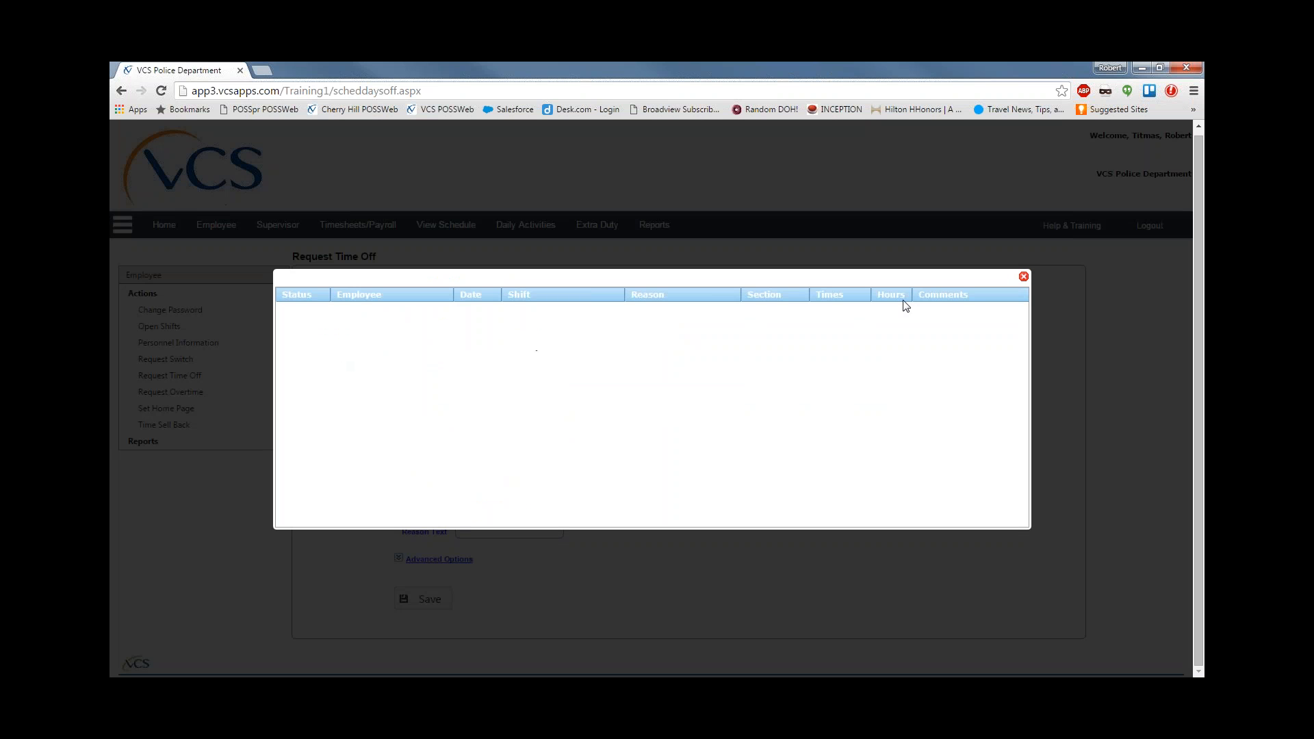
click(1023, 277)
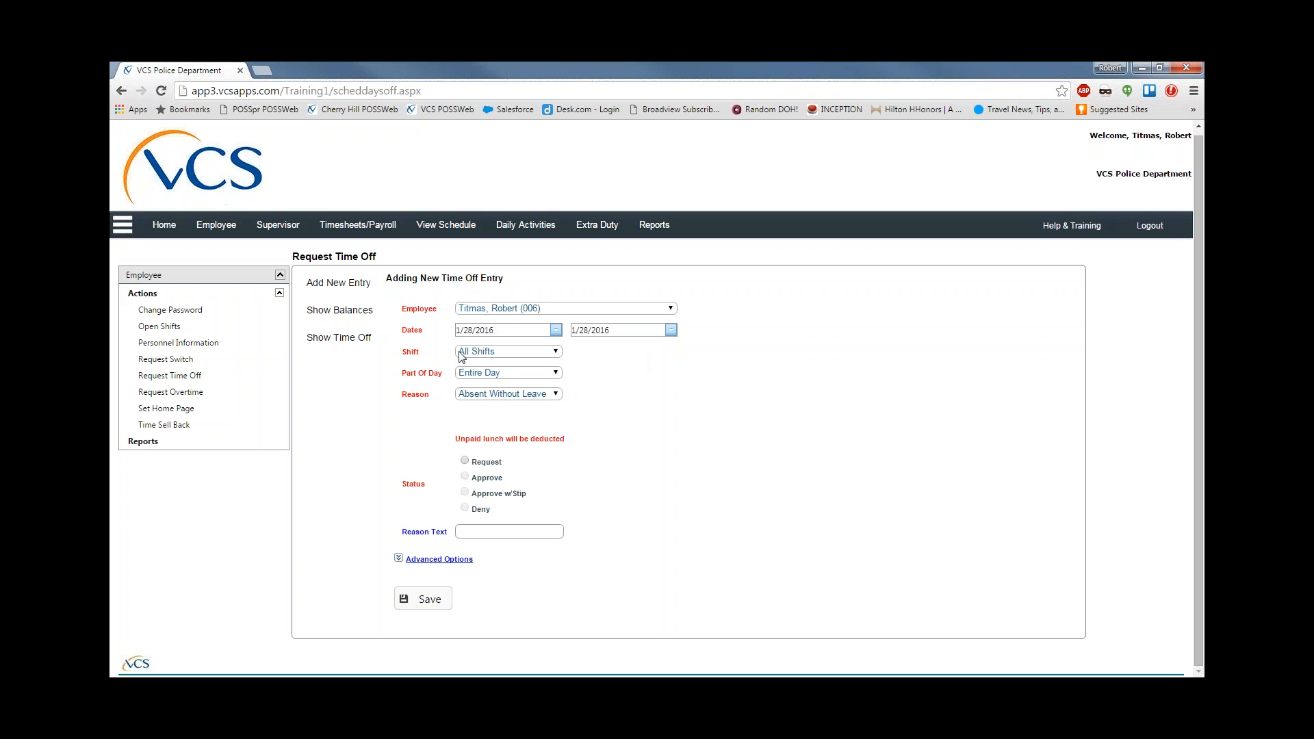
Check the available Shift and Part Of Day options in the new time off entry.
click(556, 353)
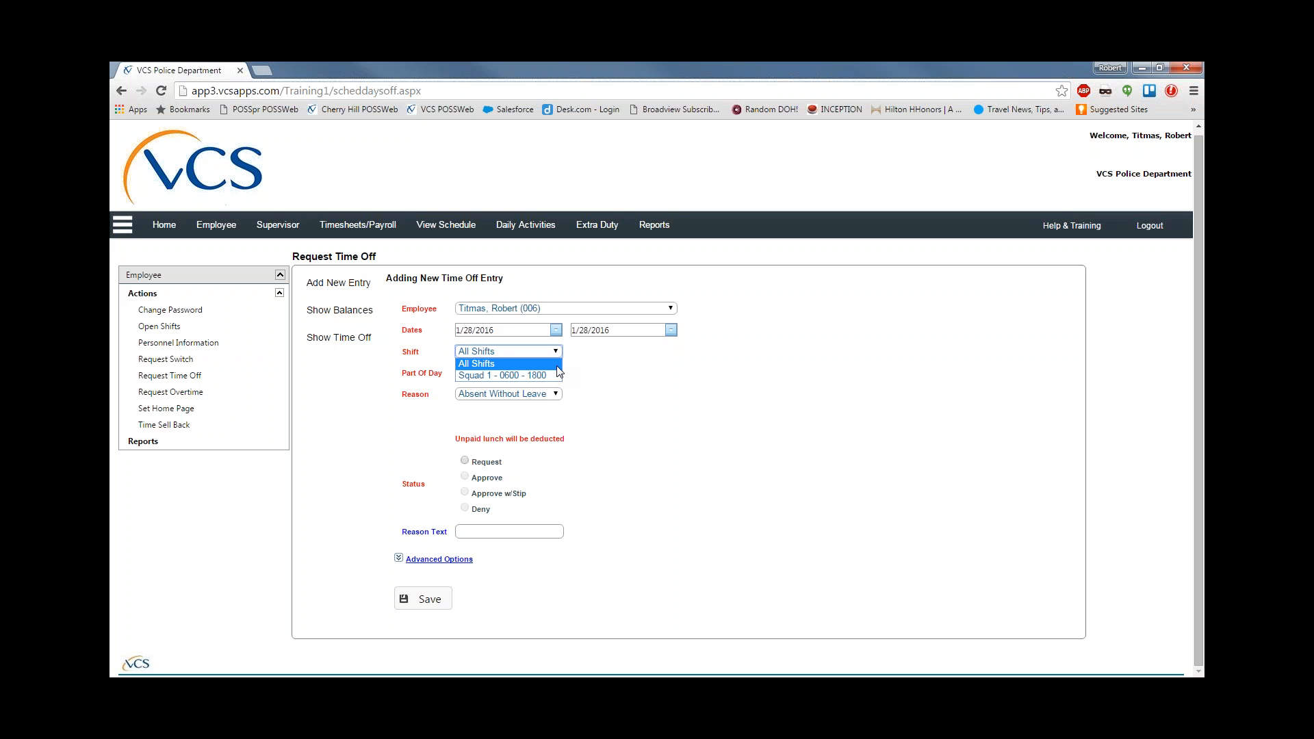
click(559, 355)
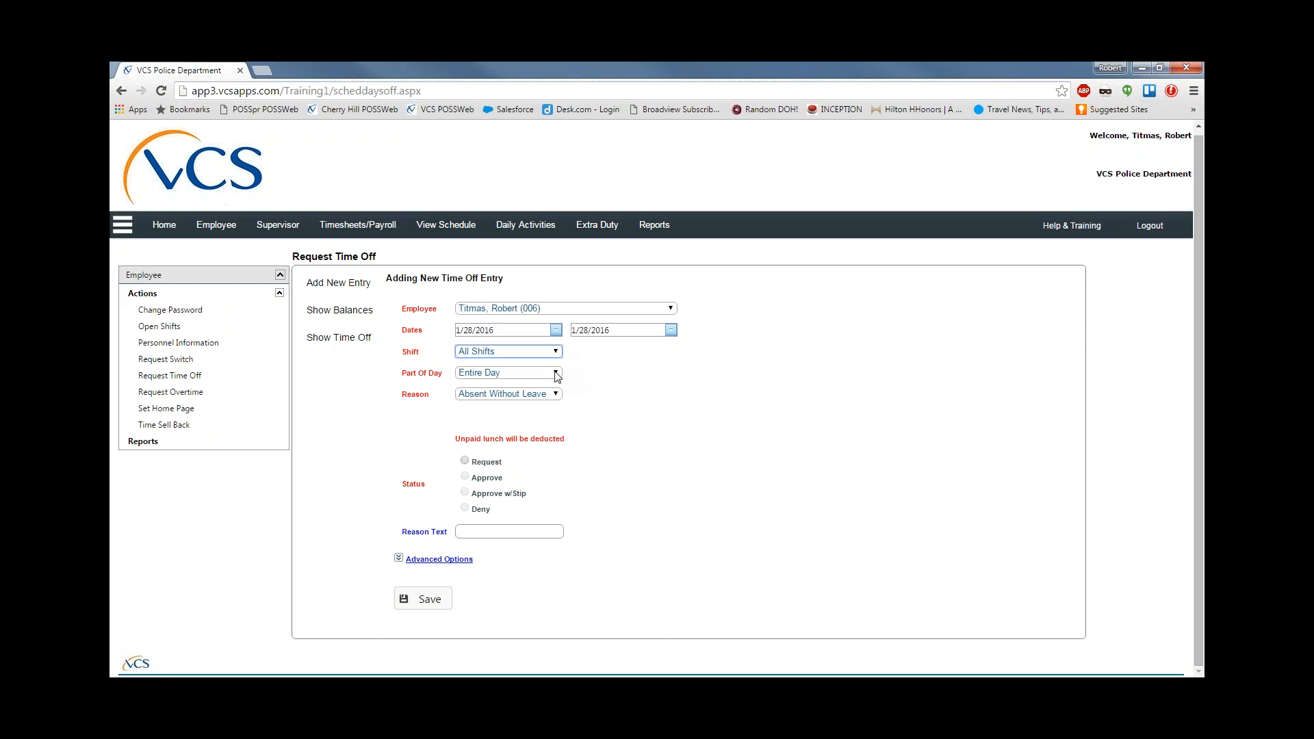
click(557, 374)
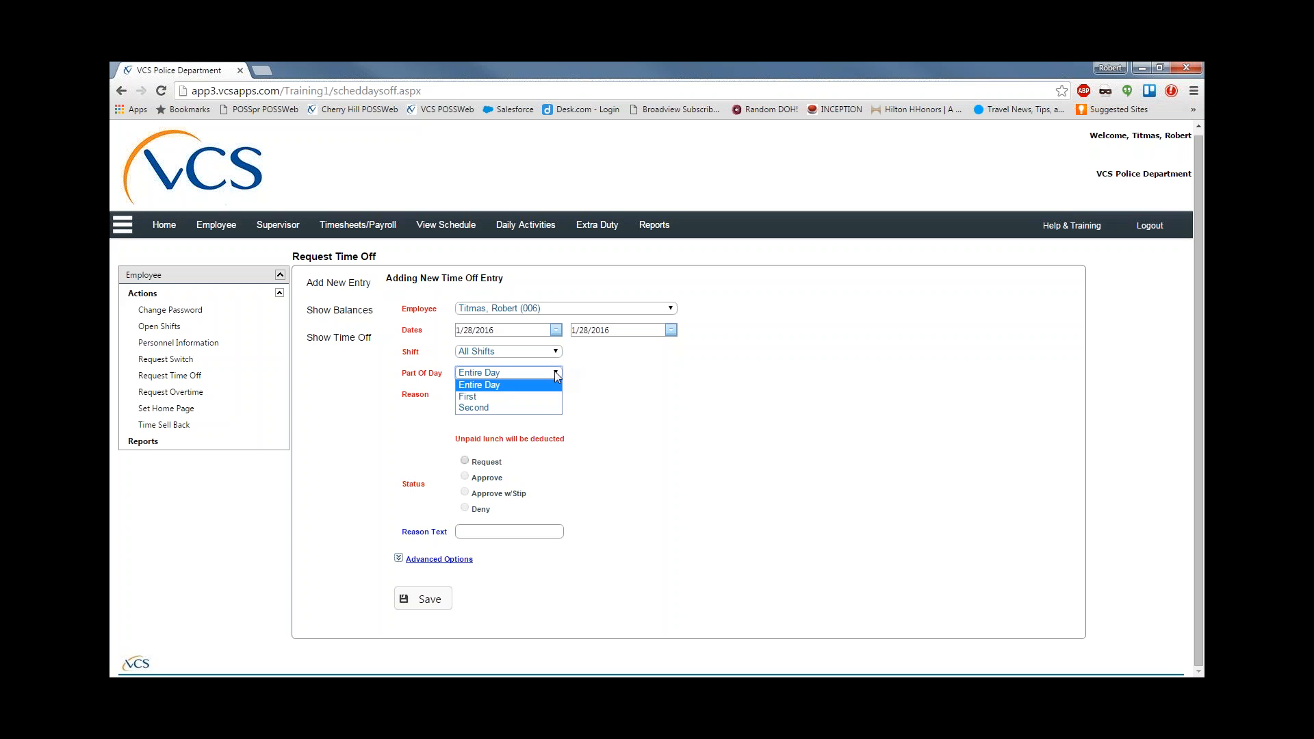
click(557, 376)
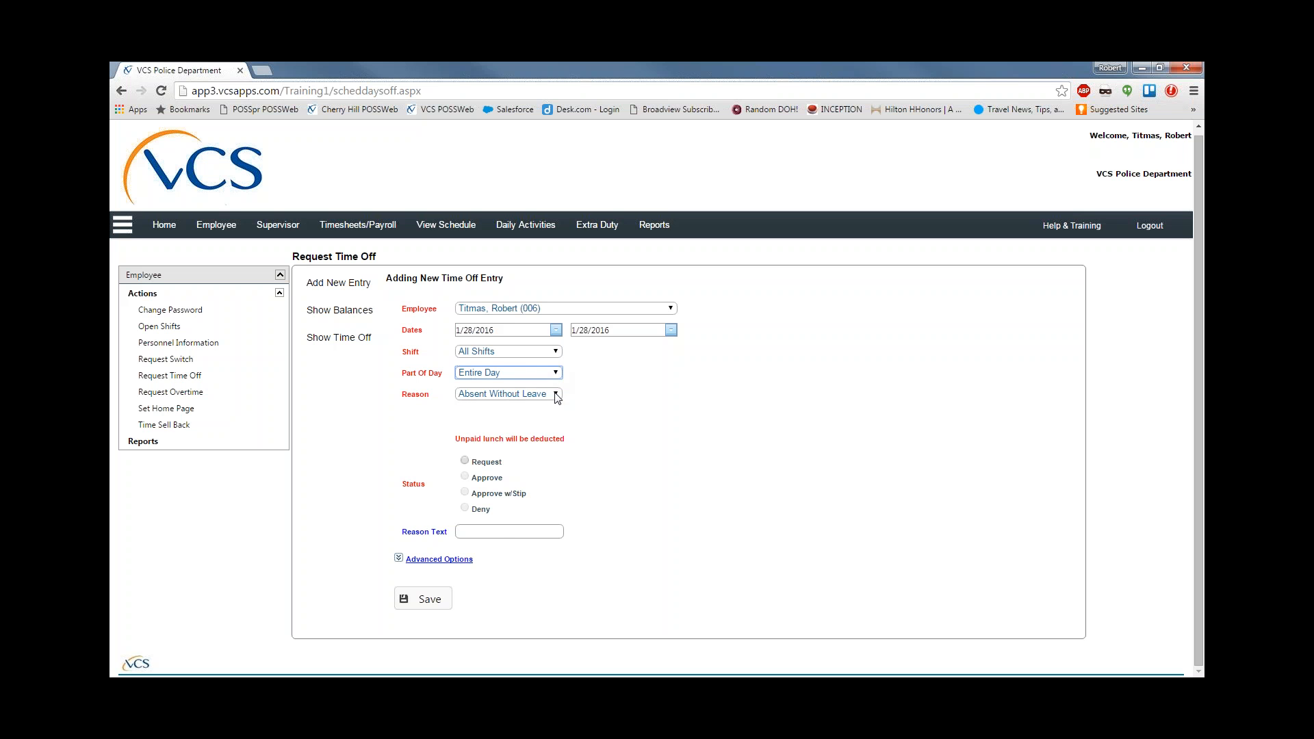
Set the time off reason to Comp Time and the status to Request, leaving Reason Text empty.
click(556, 395)
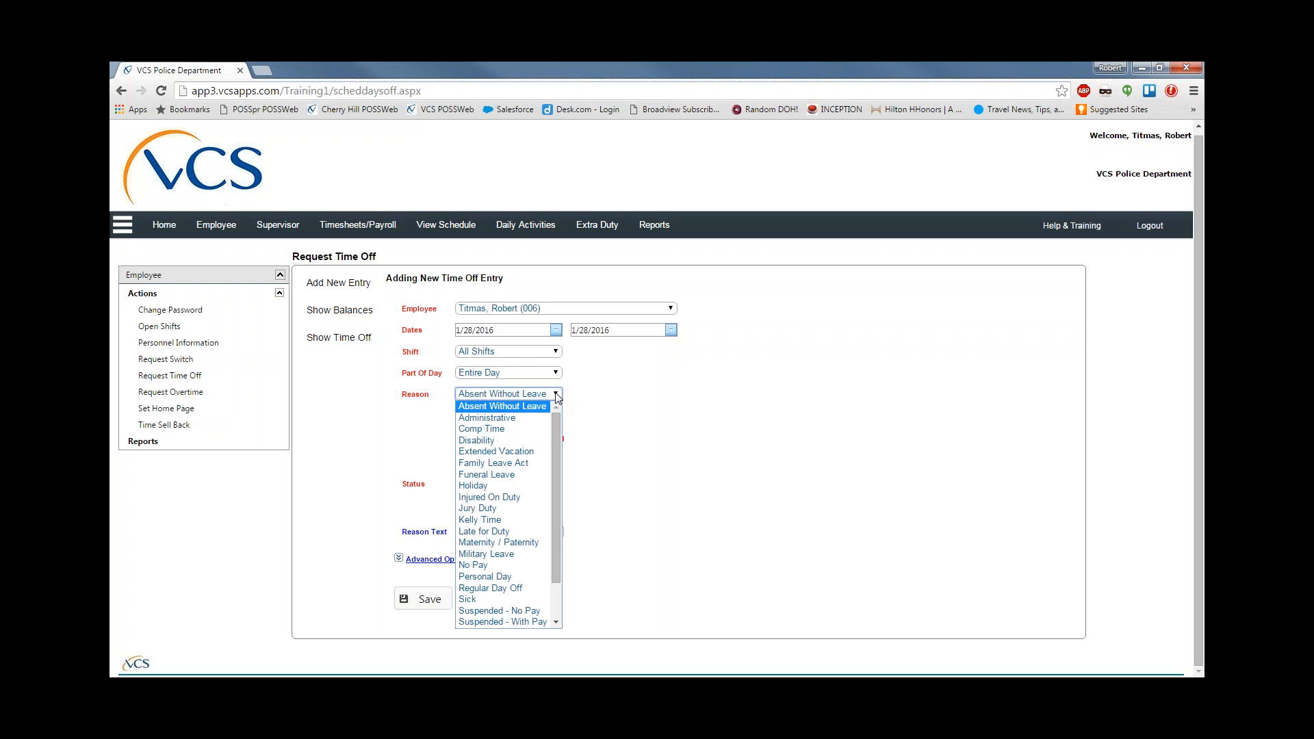
click(481, 429)
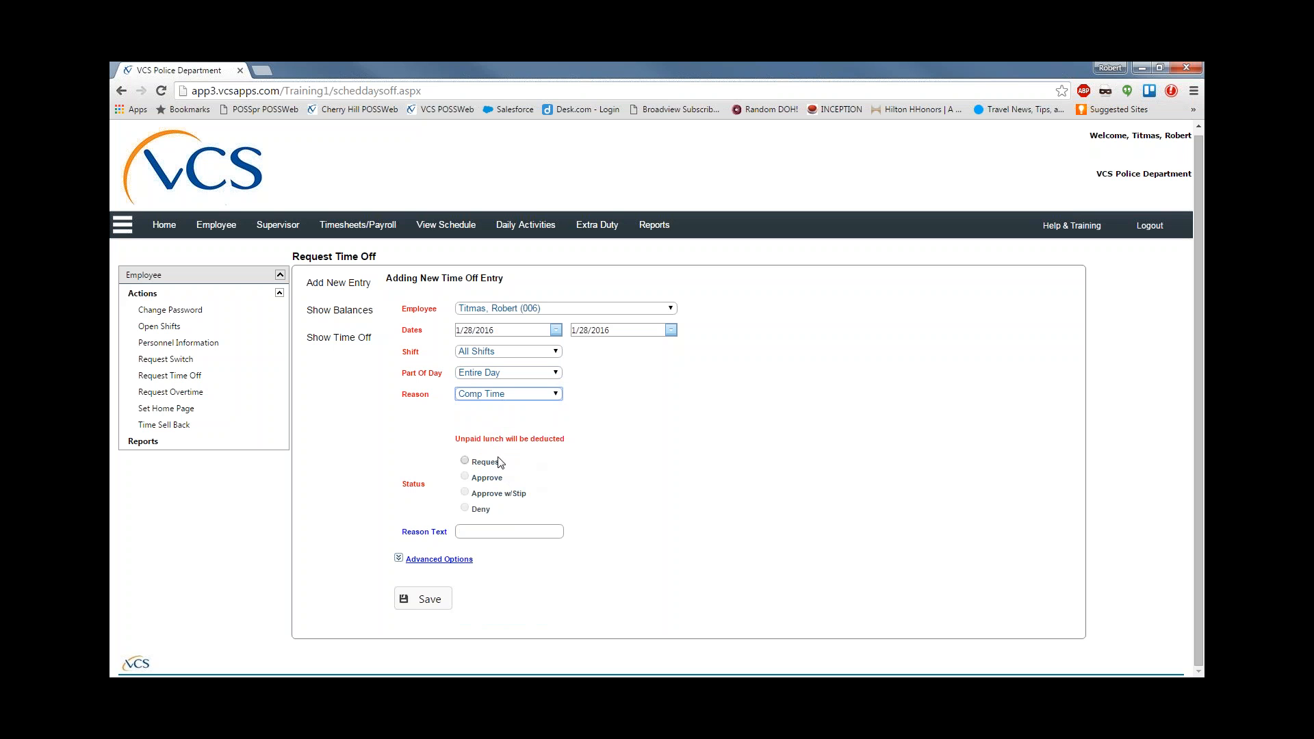
click(464, 461)
click(470, 532)
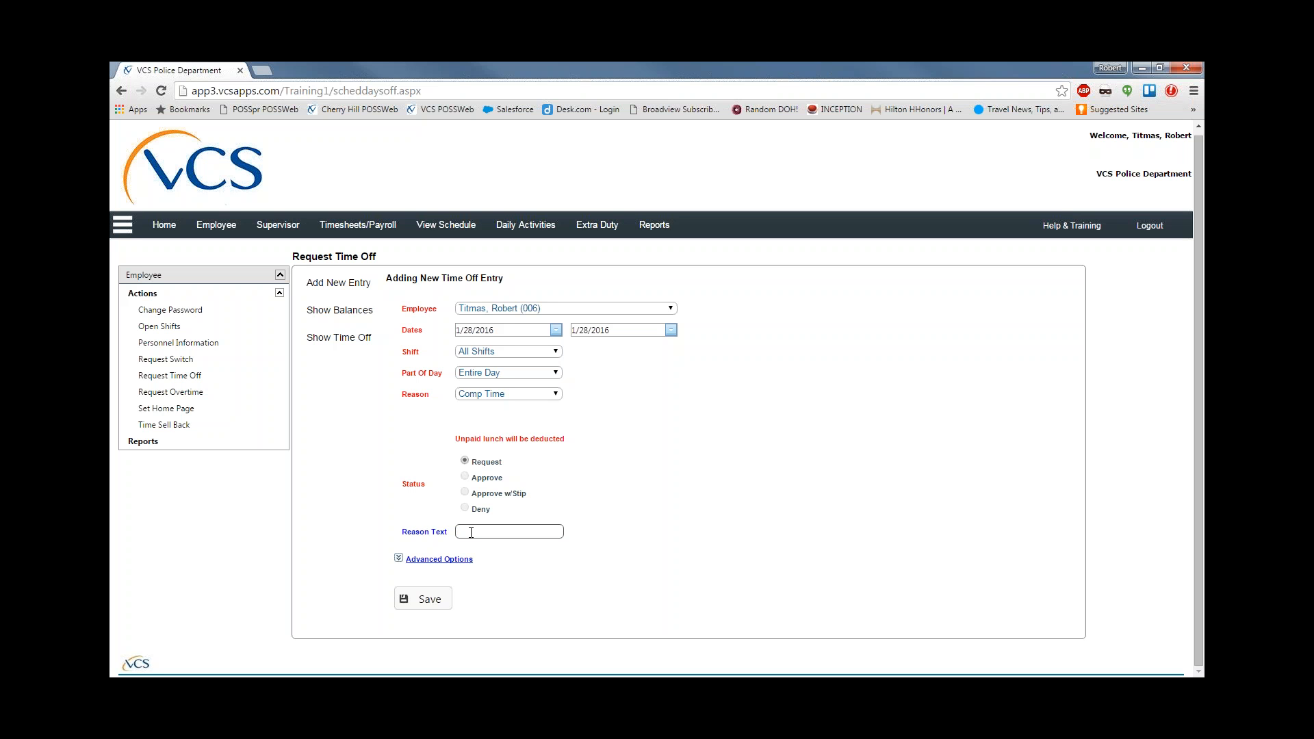
click(471, 533)
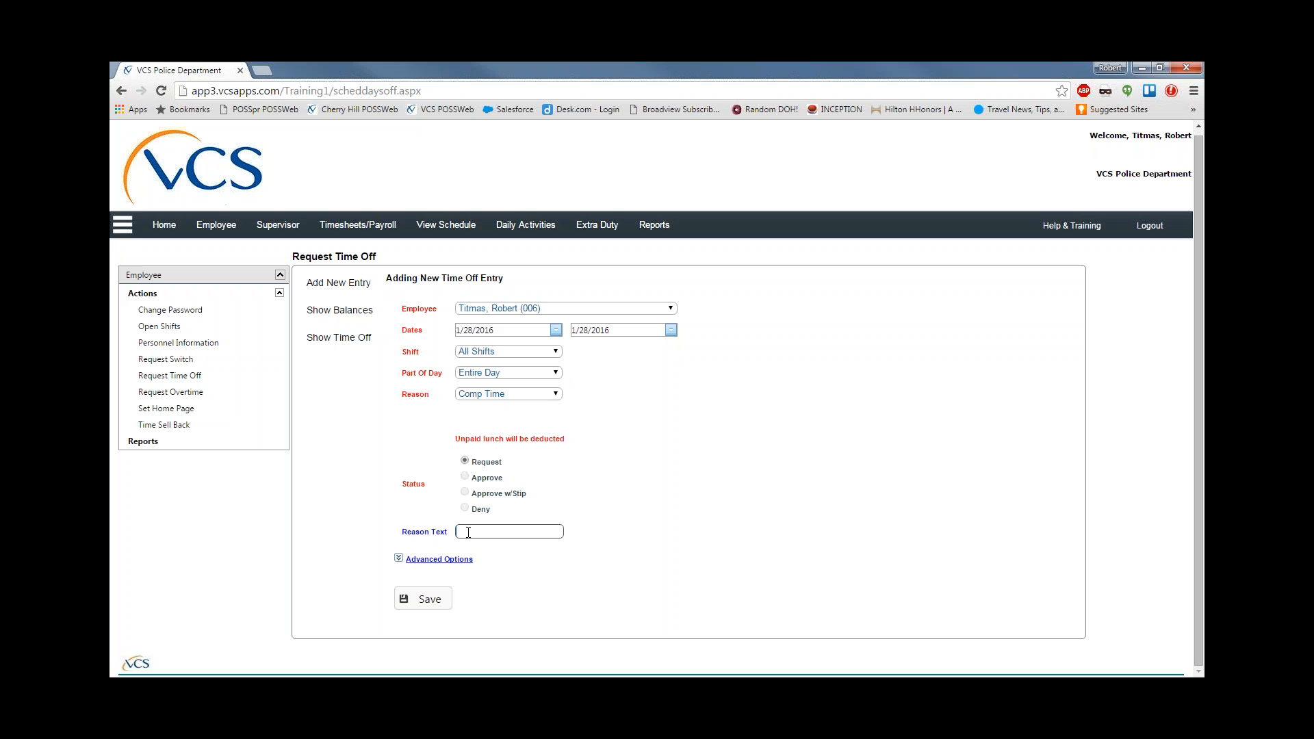
Expand the Advanced Options of the time off entry, review the available checkboxes and collapse them again.
click(399, 560)
scroll(347, 556, down, 1)
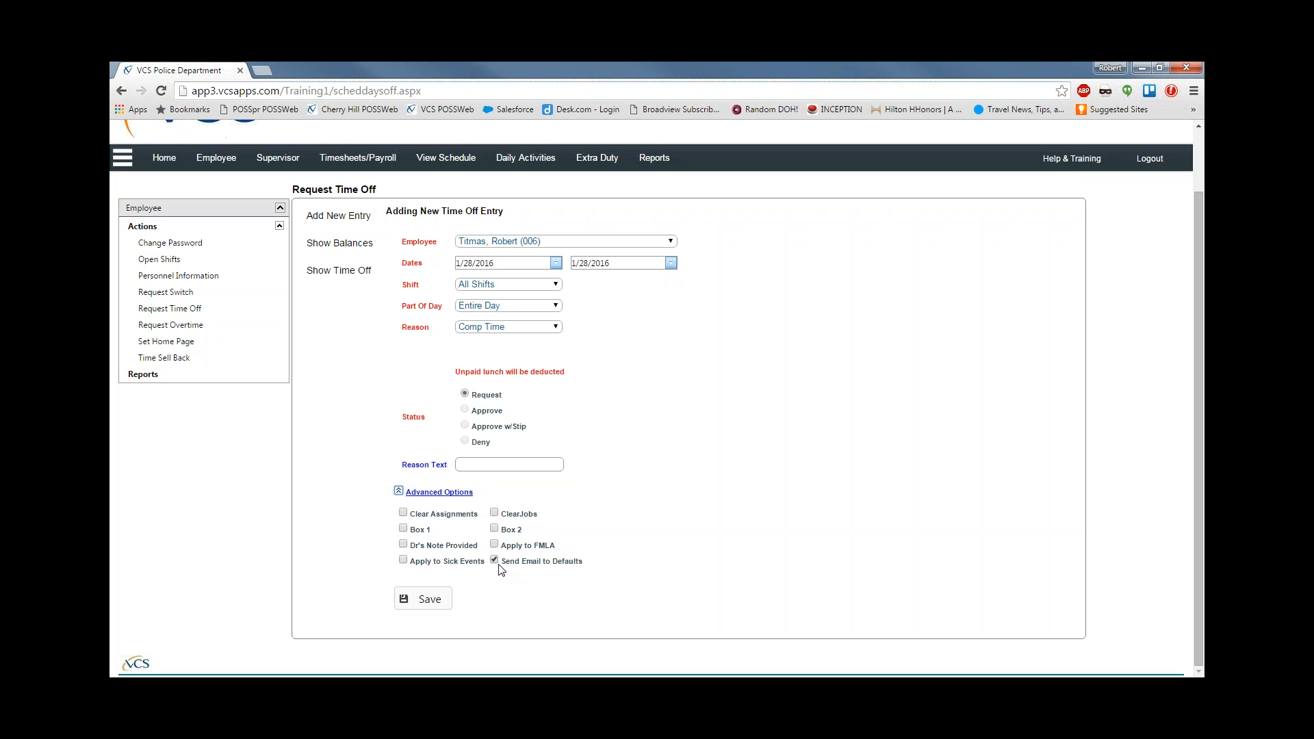
click(419, 497)
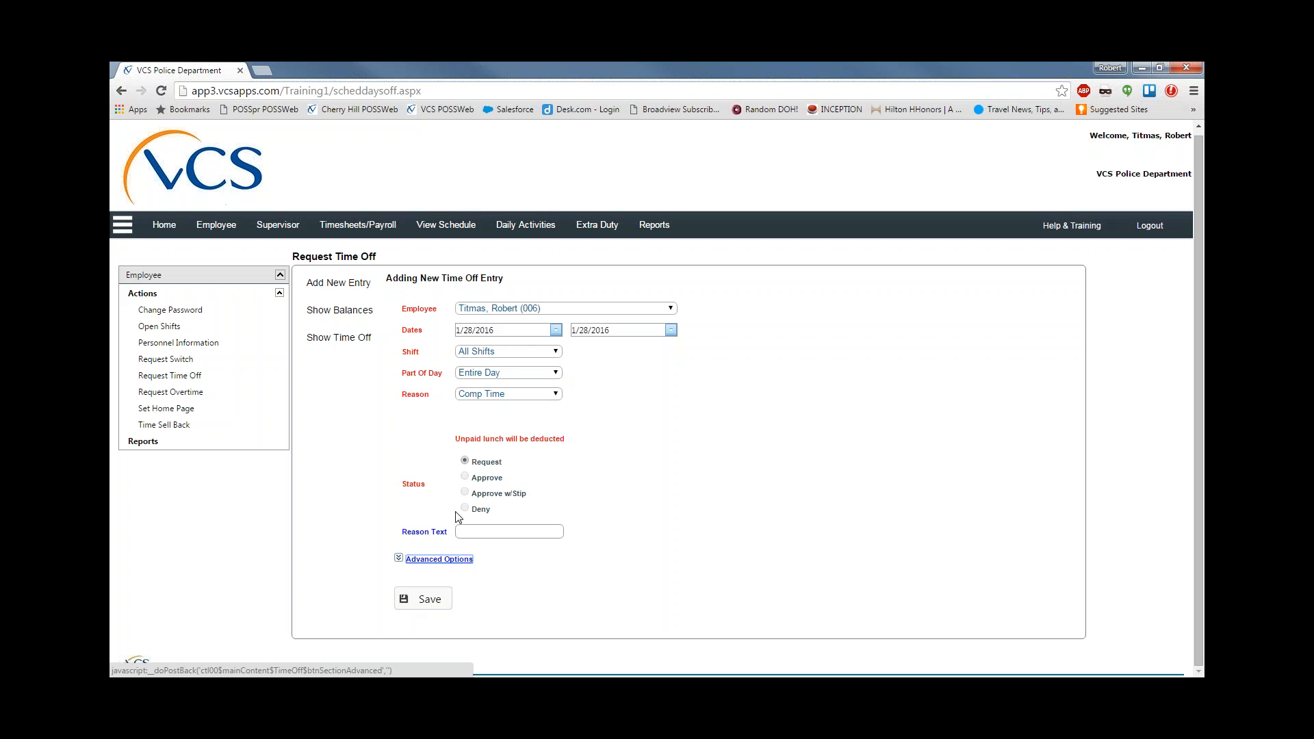
Try to save the Comp Time request for 1/28/2016, choosing to continue, and close the time off list.
click(426, 600)
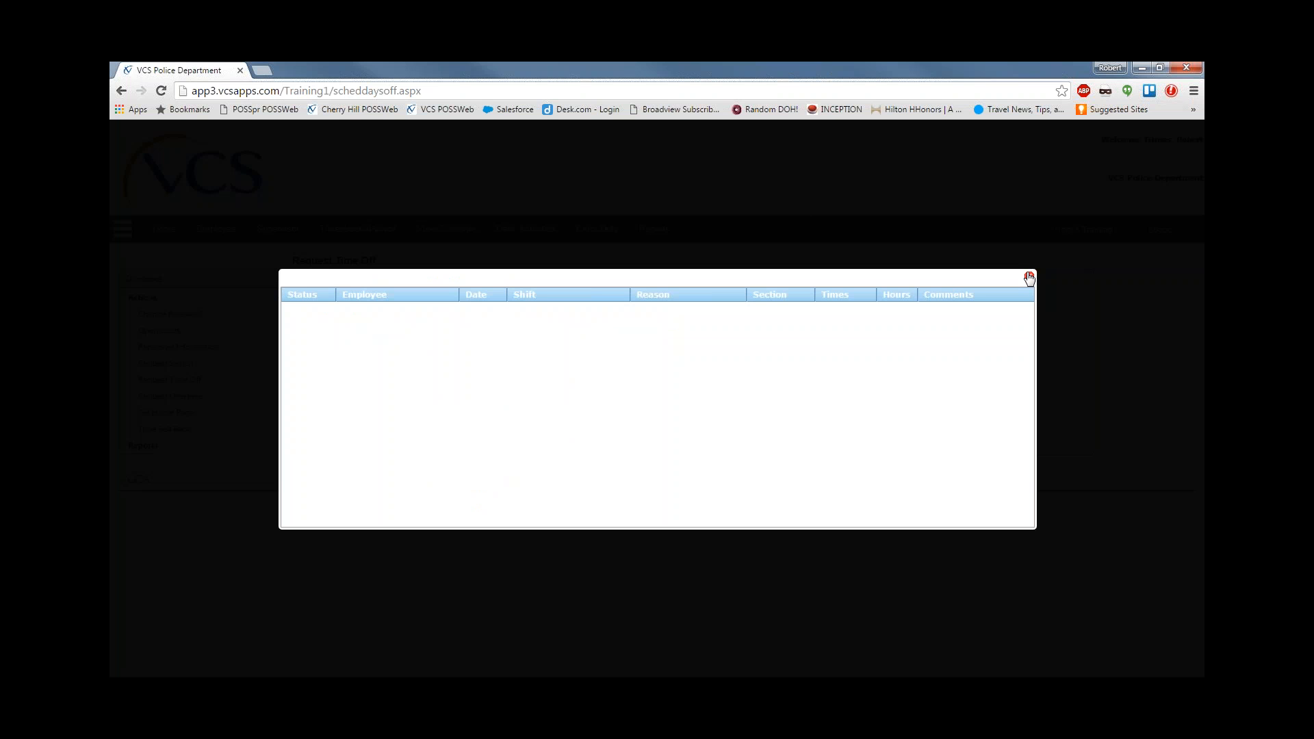
click(1029, 278)
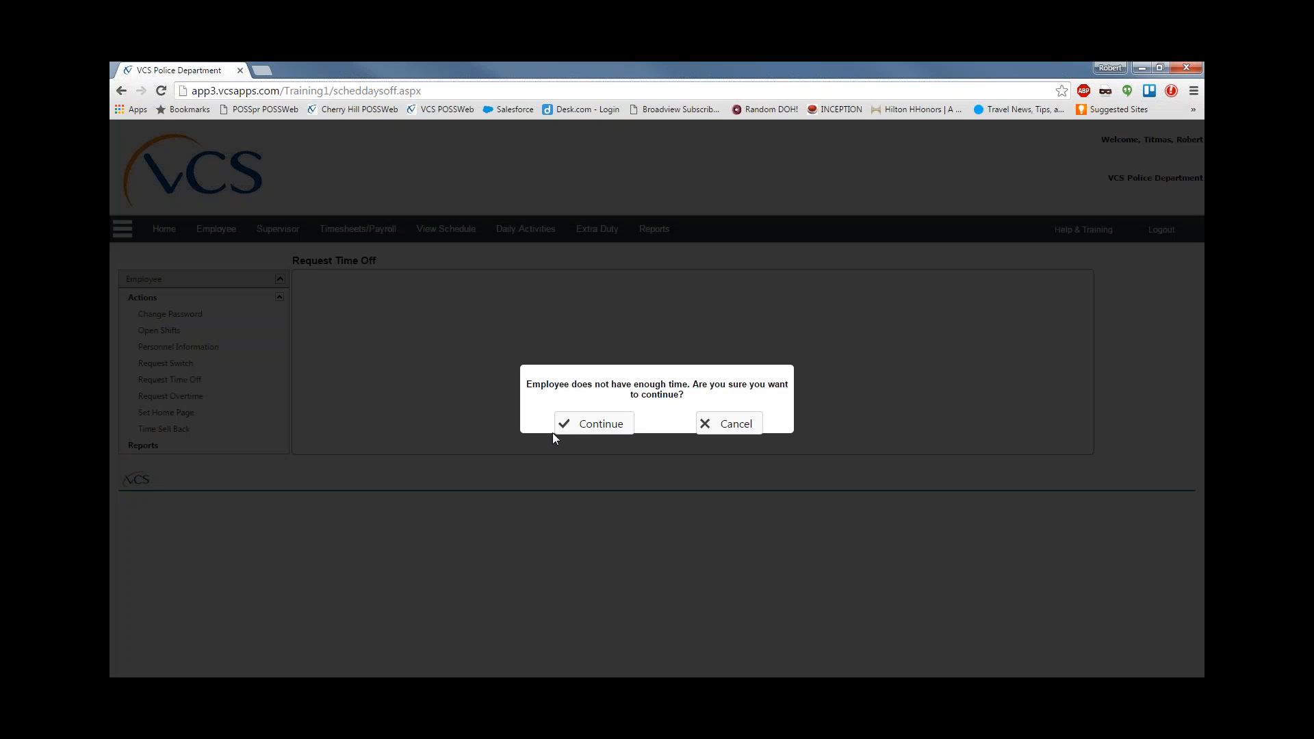
click(581, 426)
click(601, 423)
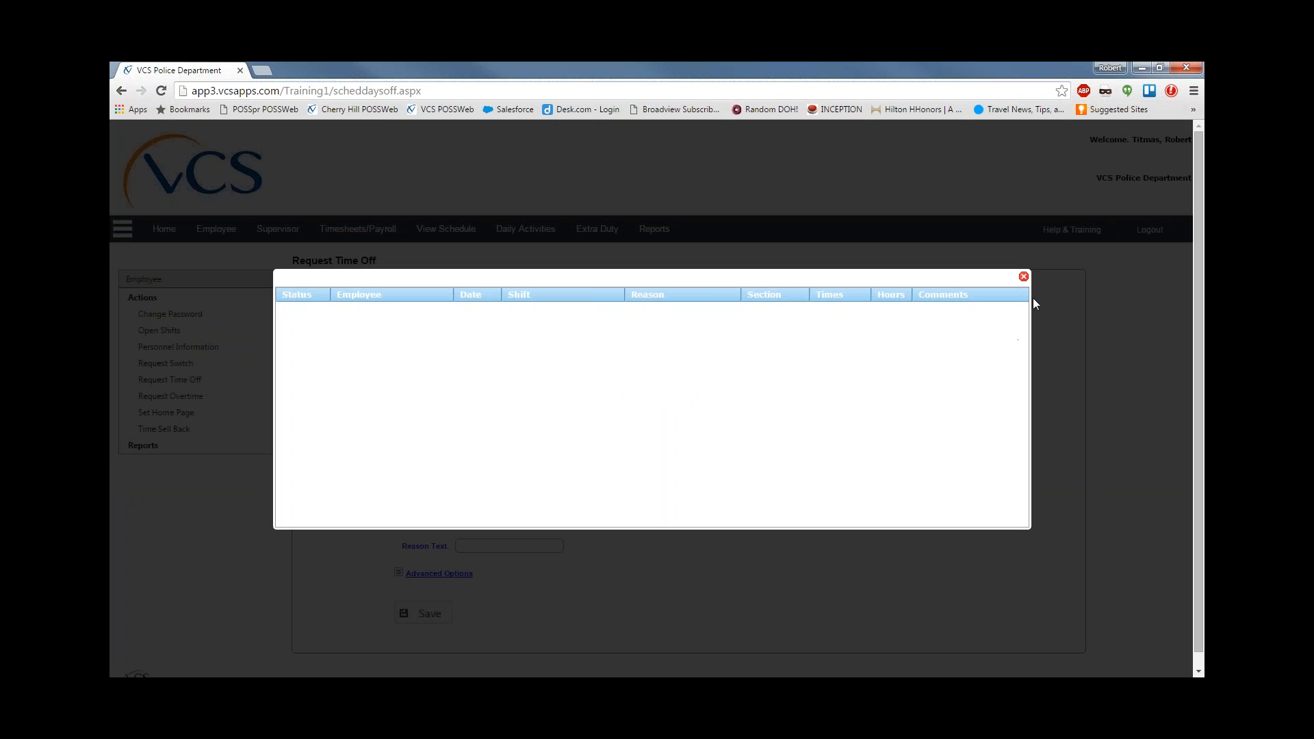
click(1023, 276)
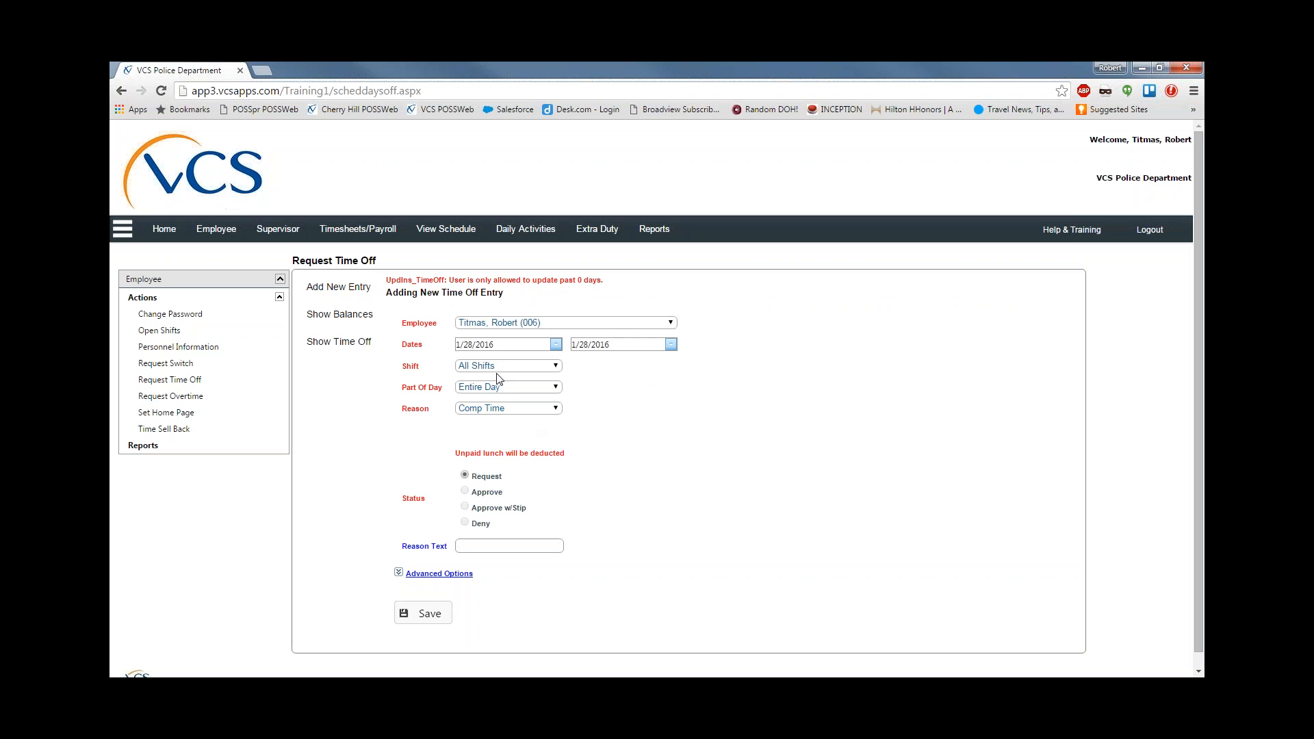
Set both the start and end dates of the time off entry to 1/29/2016 and close the time off list.
click(555, 344)
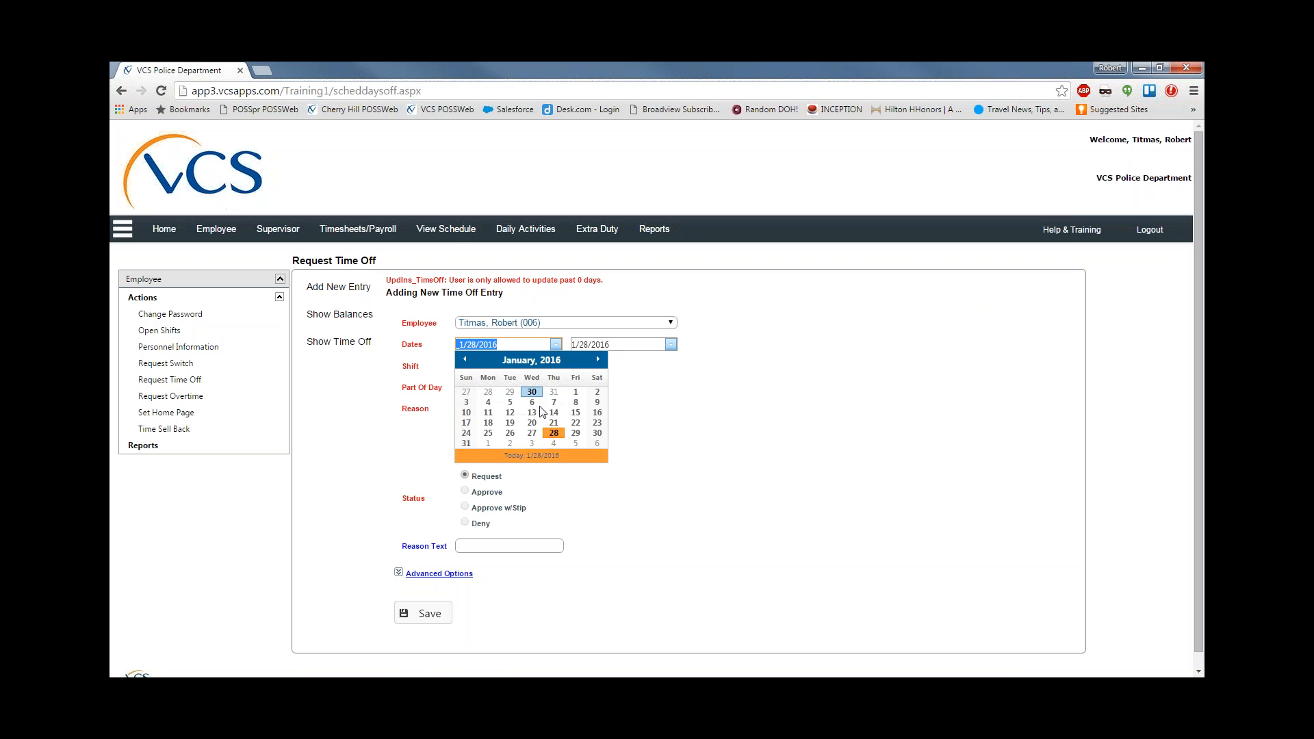
click(572, 434)
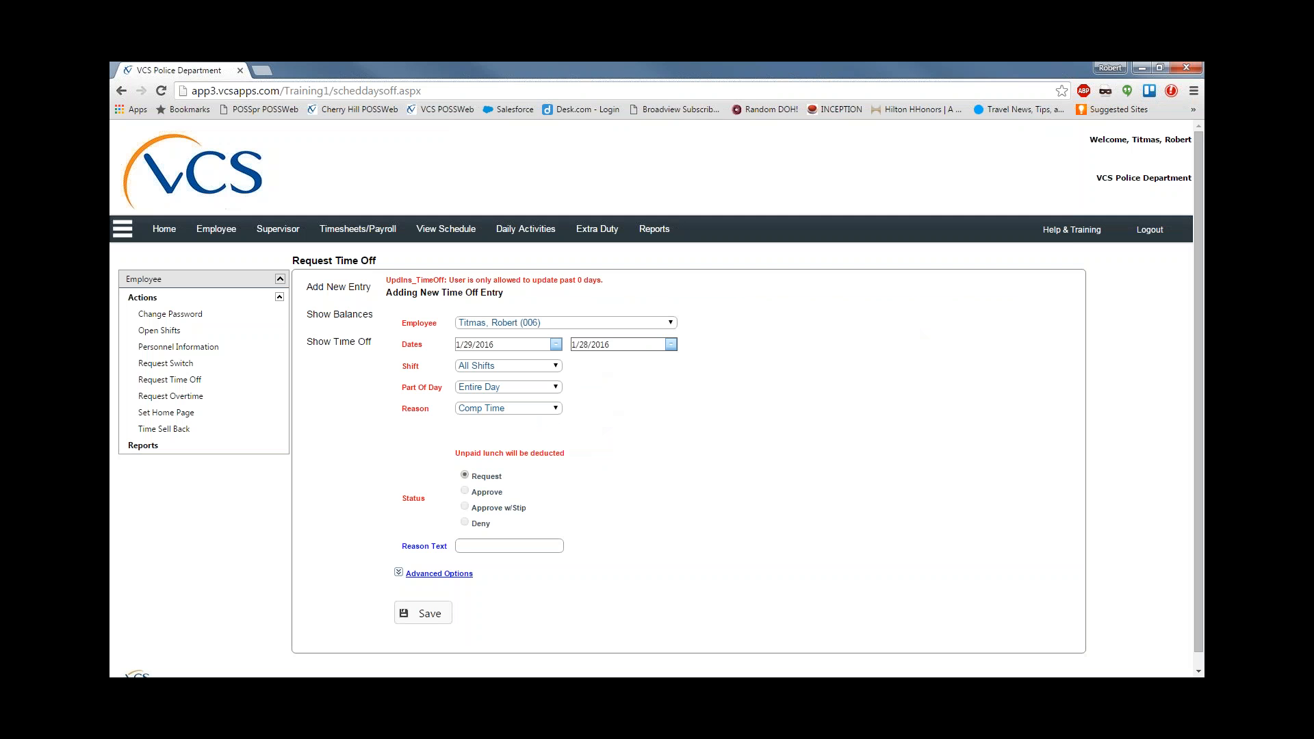
click(671, 344)
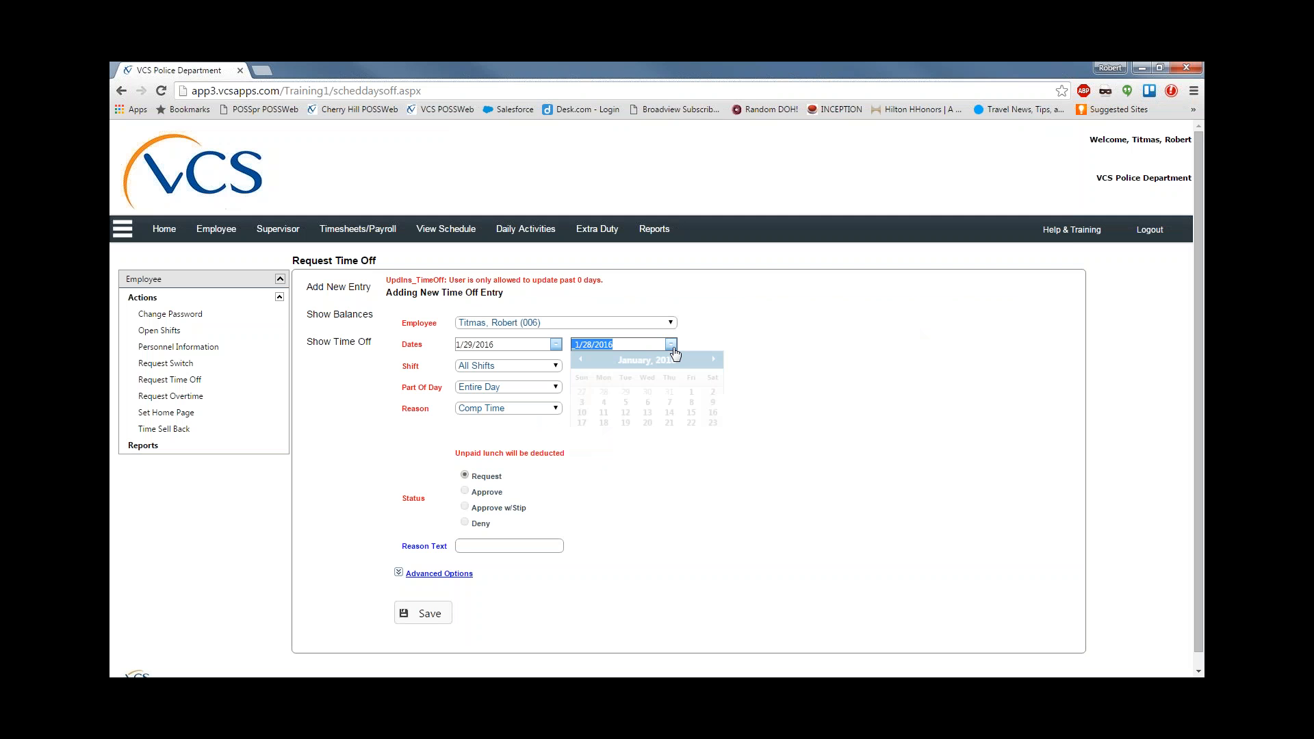
click(689, 435)
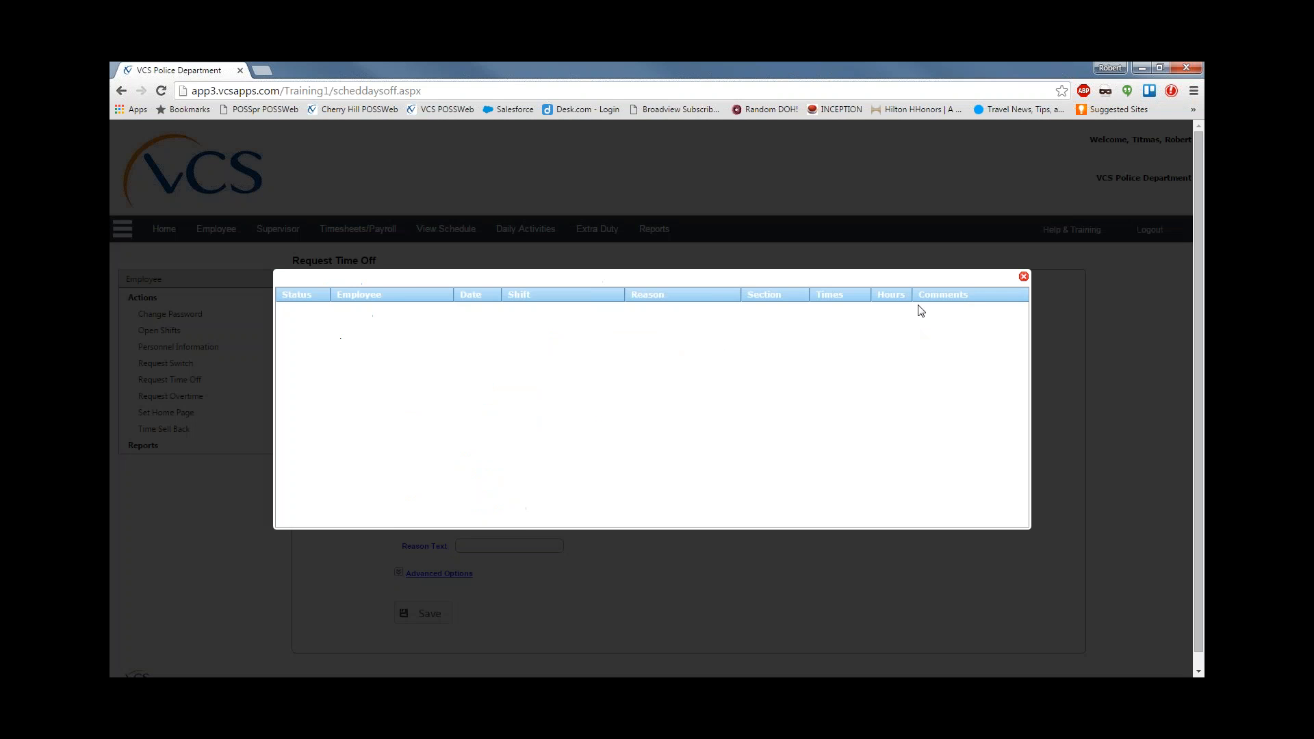
click(1023, 276)
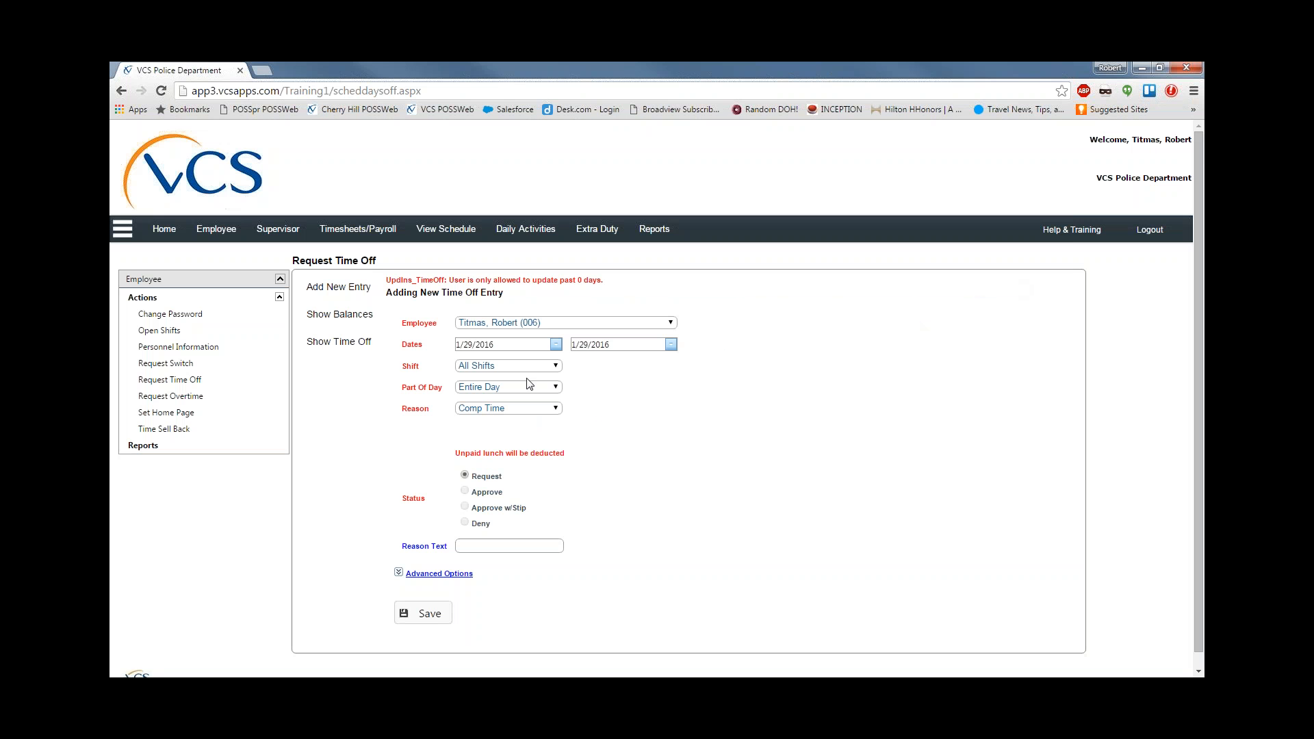
Set both the start and end dates of the time off entry to 2/1/2016, closing the time off list after each change.
click(555, 366)
click(556, 368)
click(556, 345)
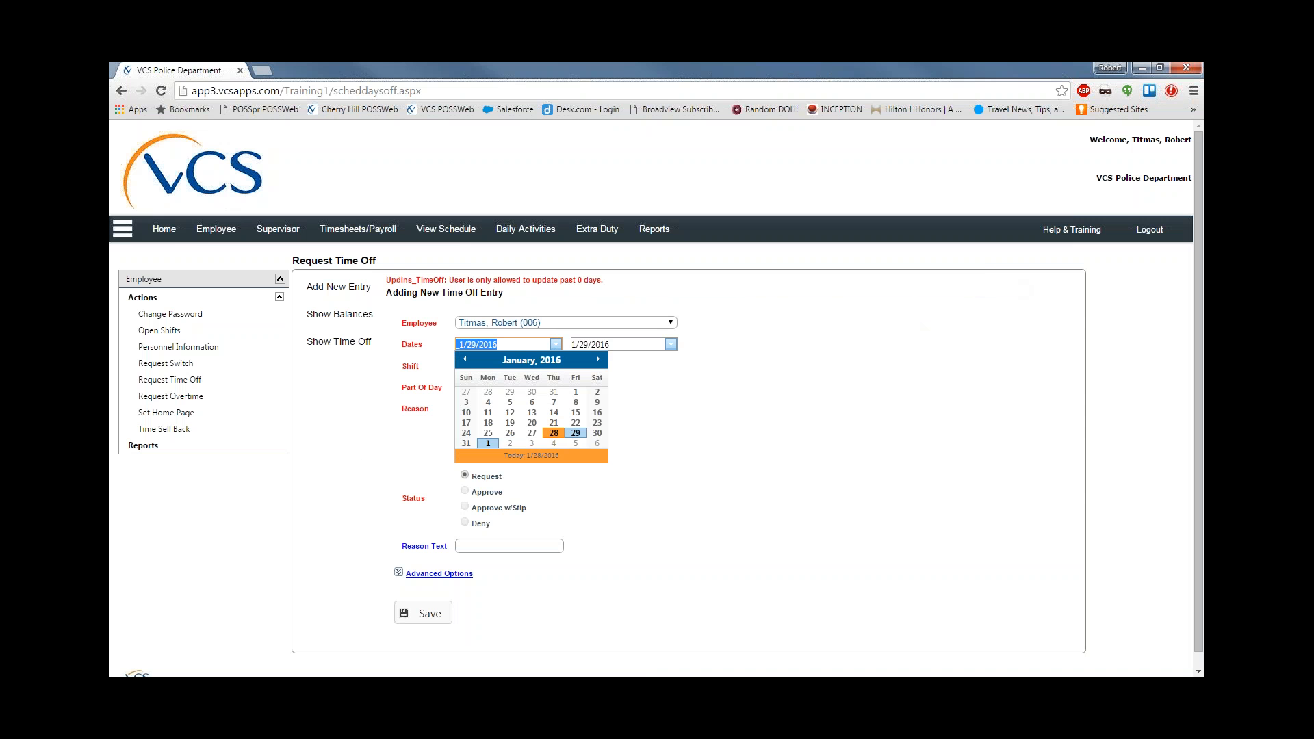
click(488, 443)
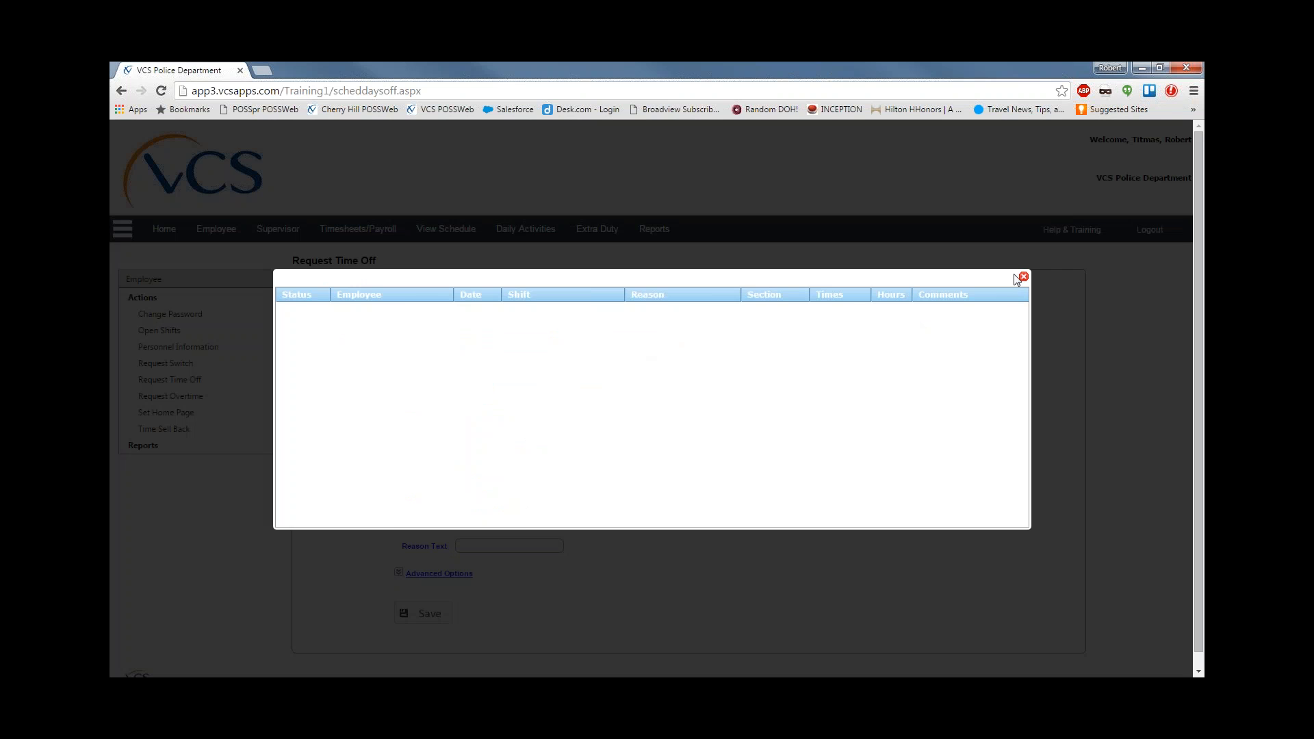
click(1023, 277)
click(671, 344)
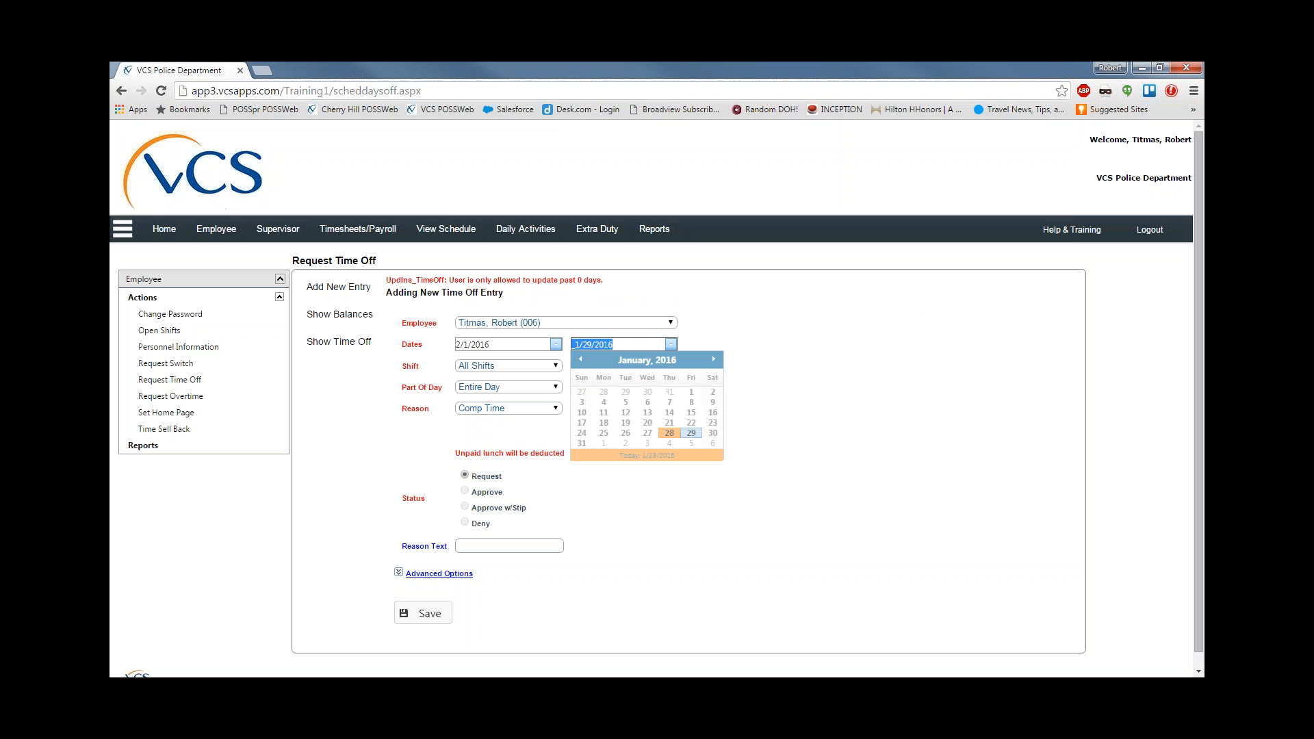
click(604, 443)
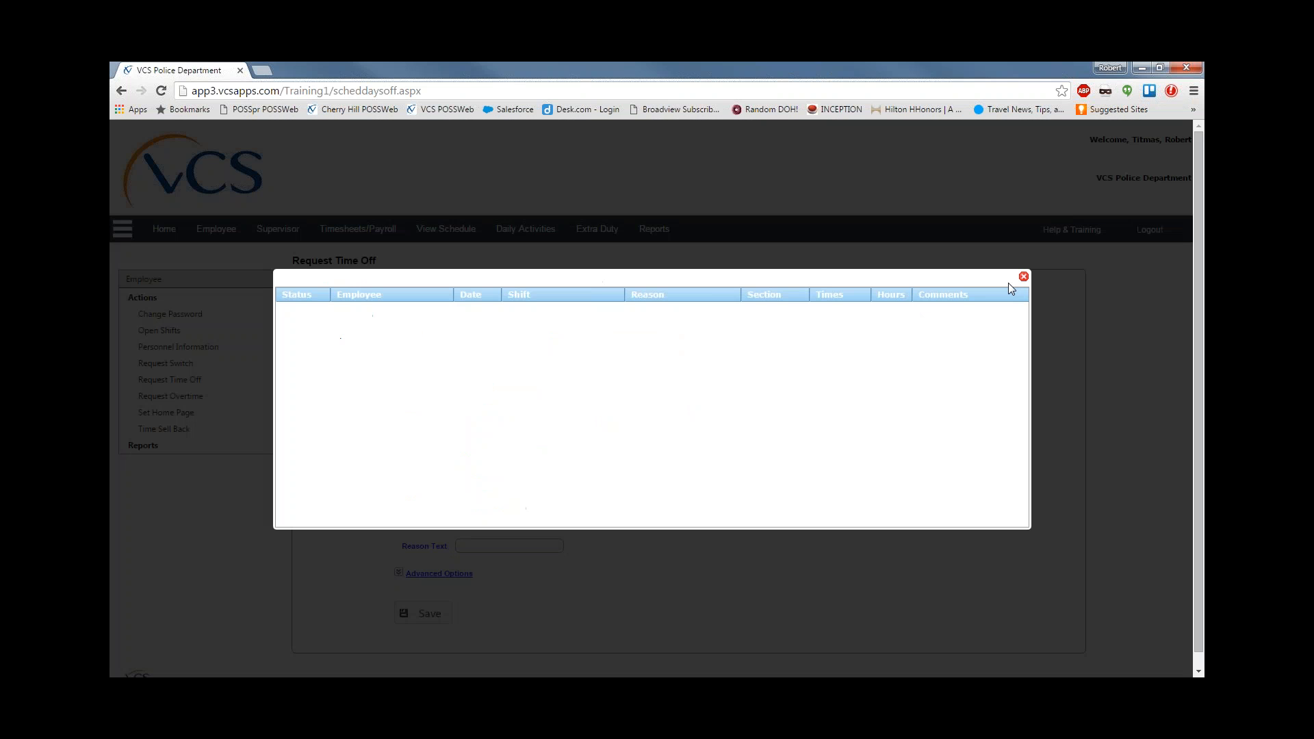
click(1023, 277)
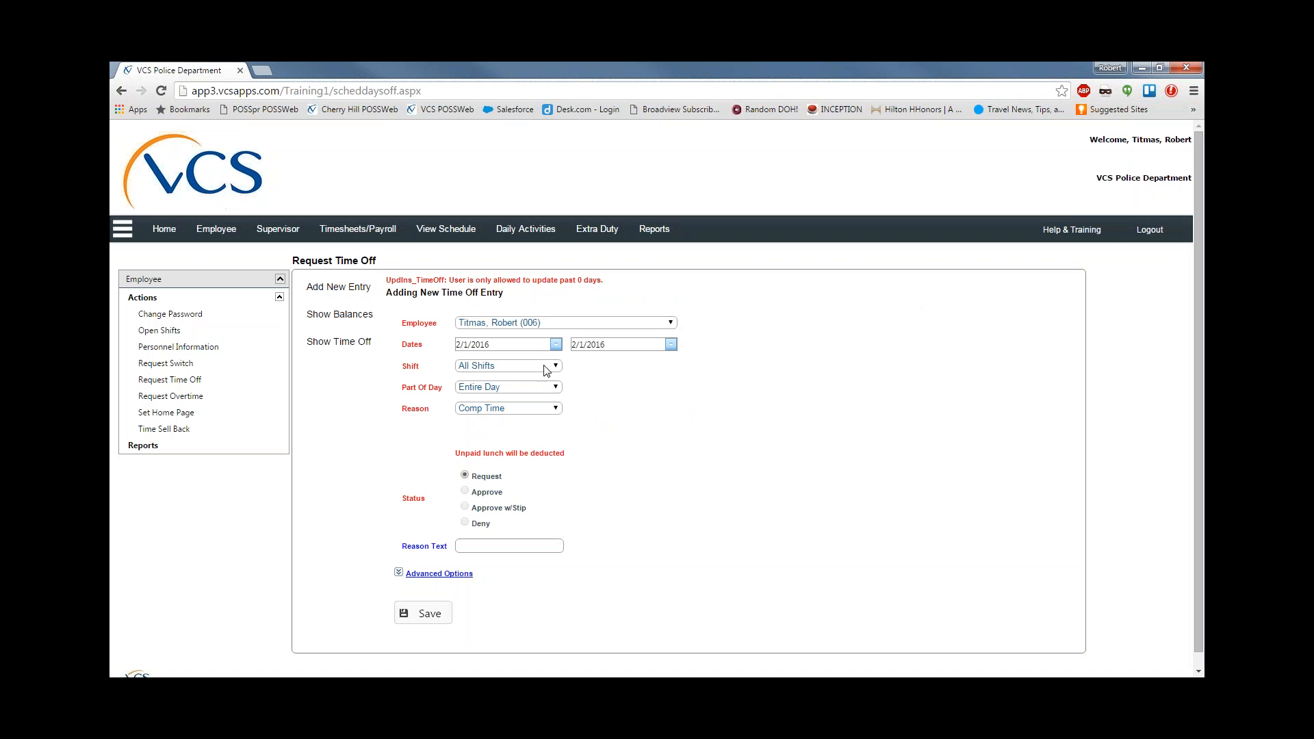
Keep the shift at All Shifts, try to save the Comp Time request for 2/1/2016, and close the time off list.
click(556, 368)
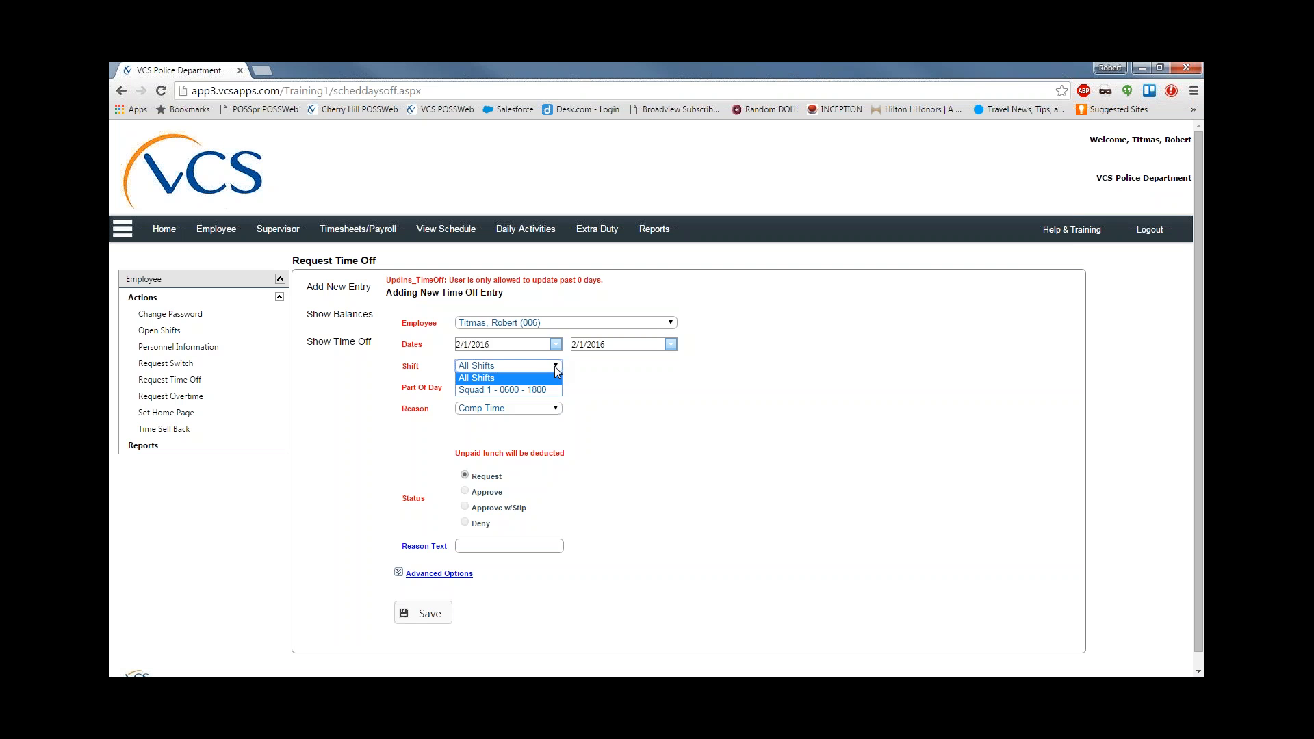
click(555, 368)
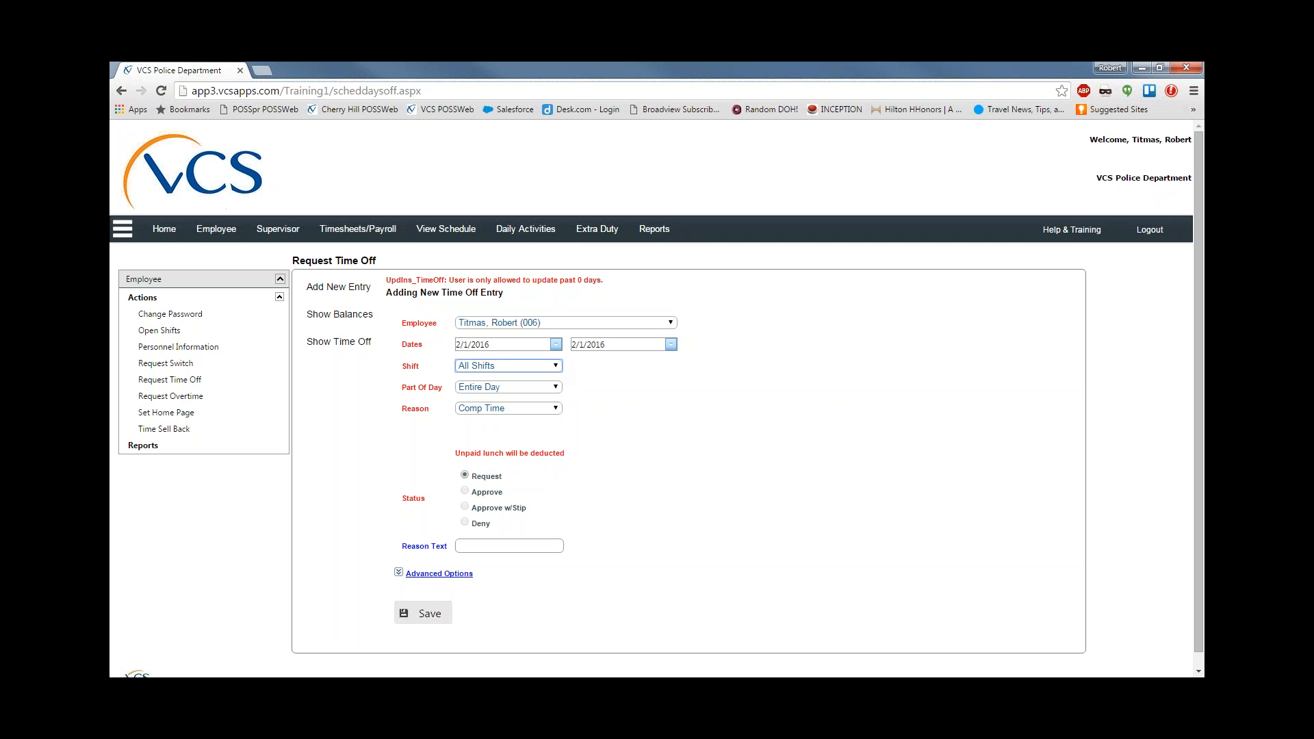
click(418, 616)
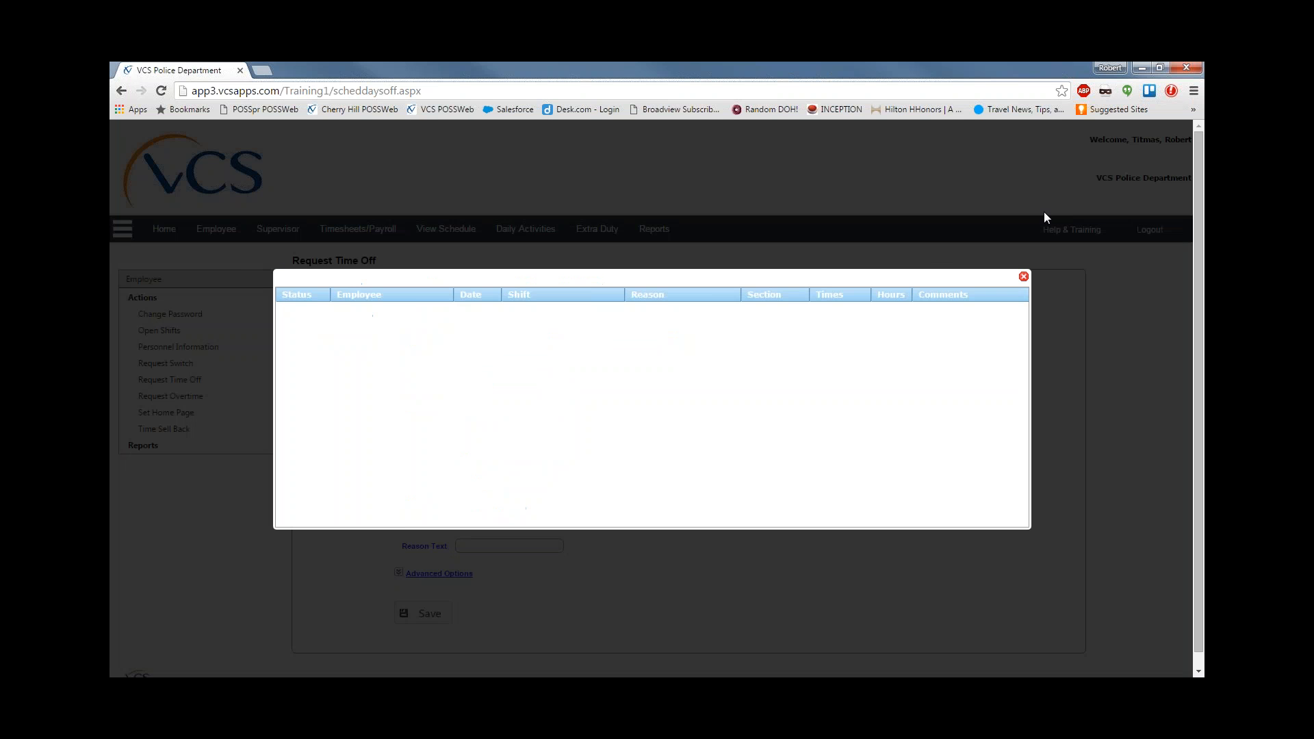
click(1024, 276)
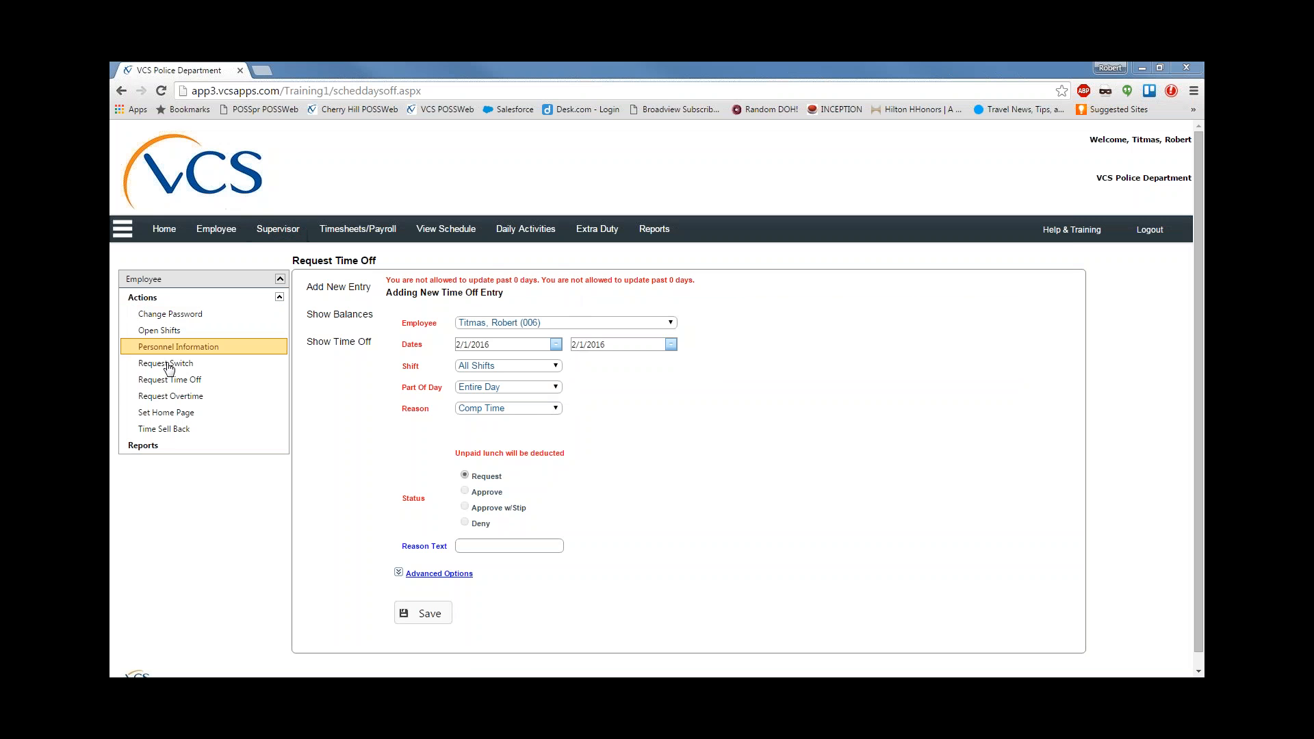
Start a fresh time off request for 1/28/2016 with the reason Comp Time and the status Request.
click(190, 385)
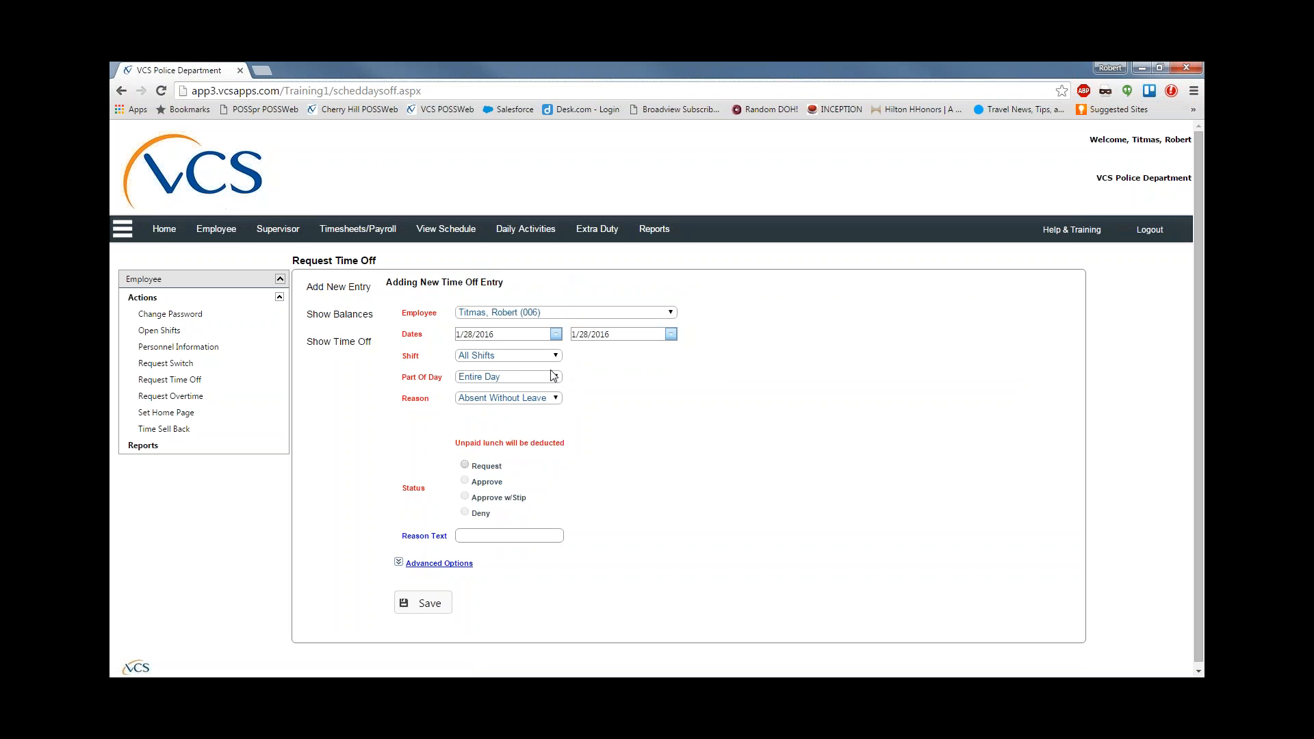
click(556, 399)
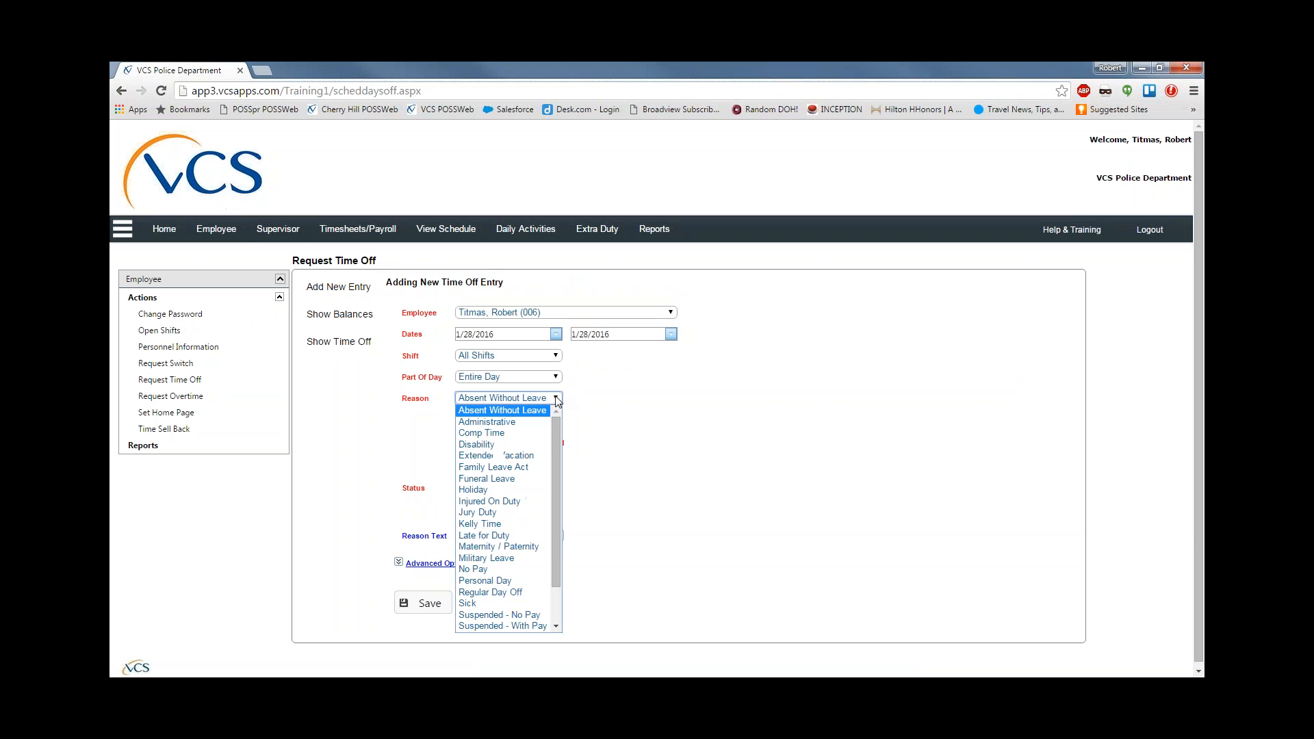
click(510, 429)
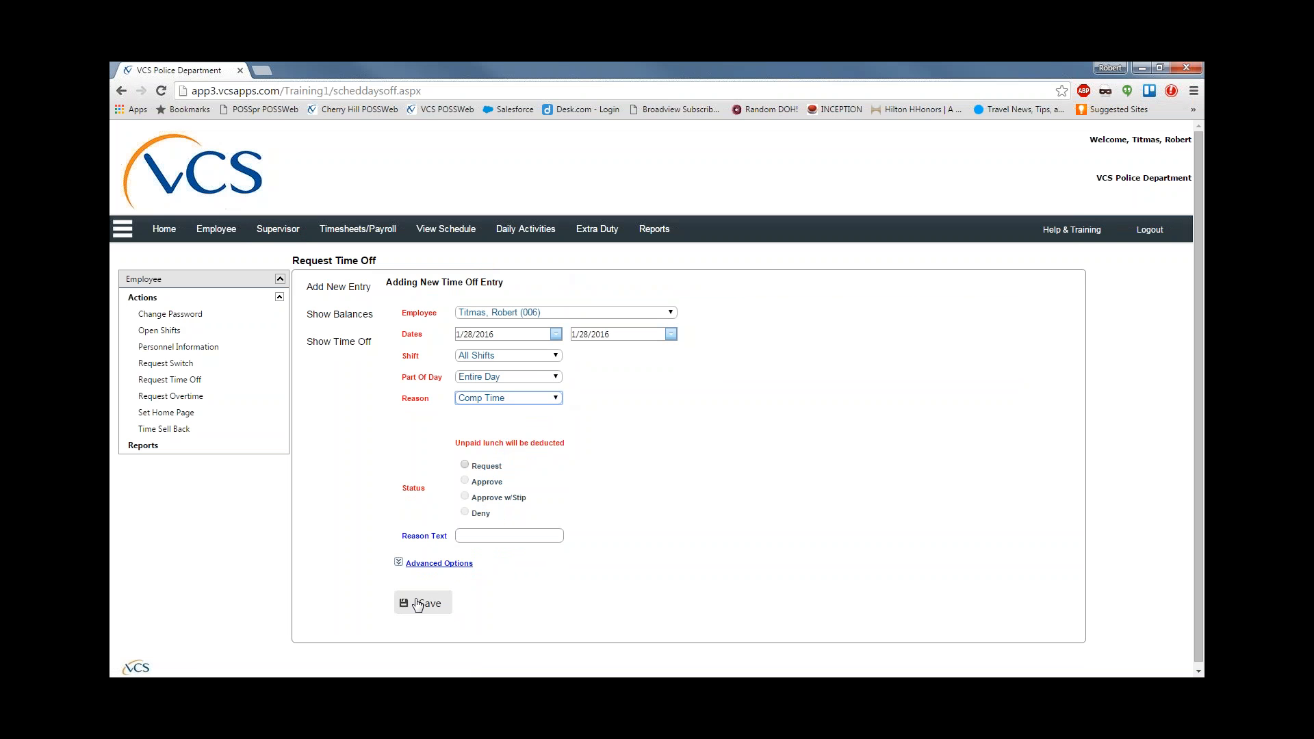
click(465, 466)
Save the Comp Time request, choosing to continue despite the employee's insufficient time, and acknowledge the confirmation.
click(420, 606)
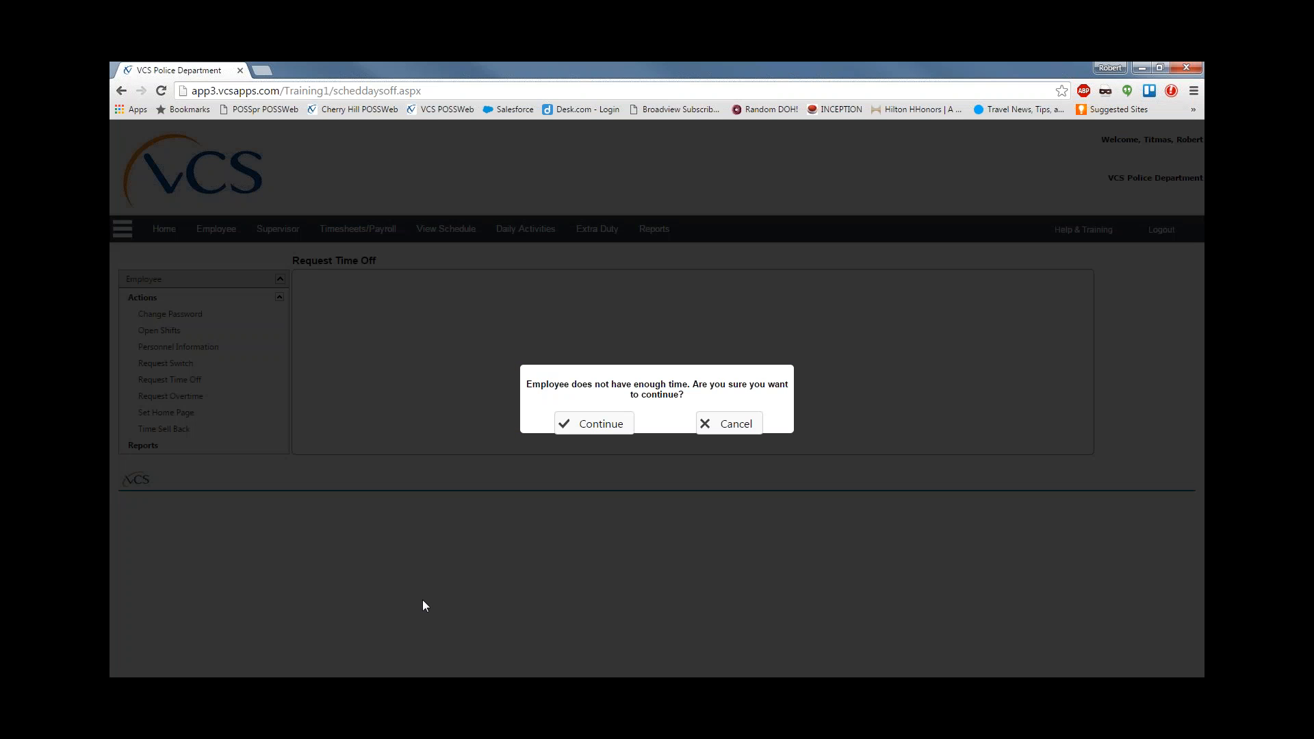
click(611, 423)
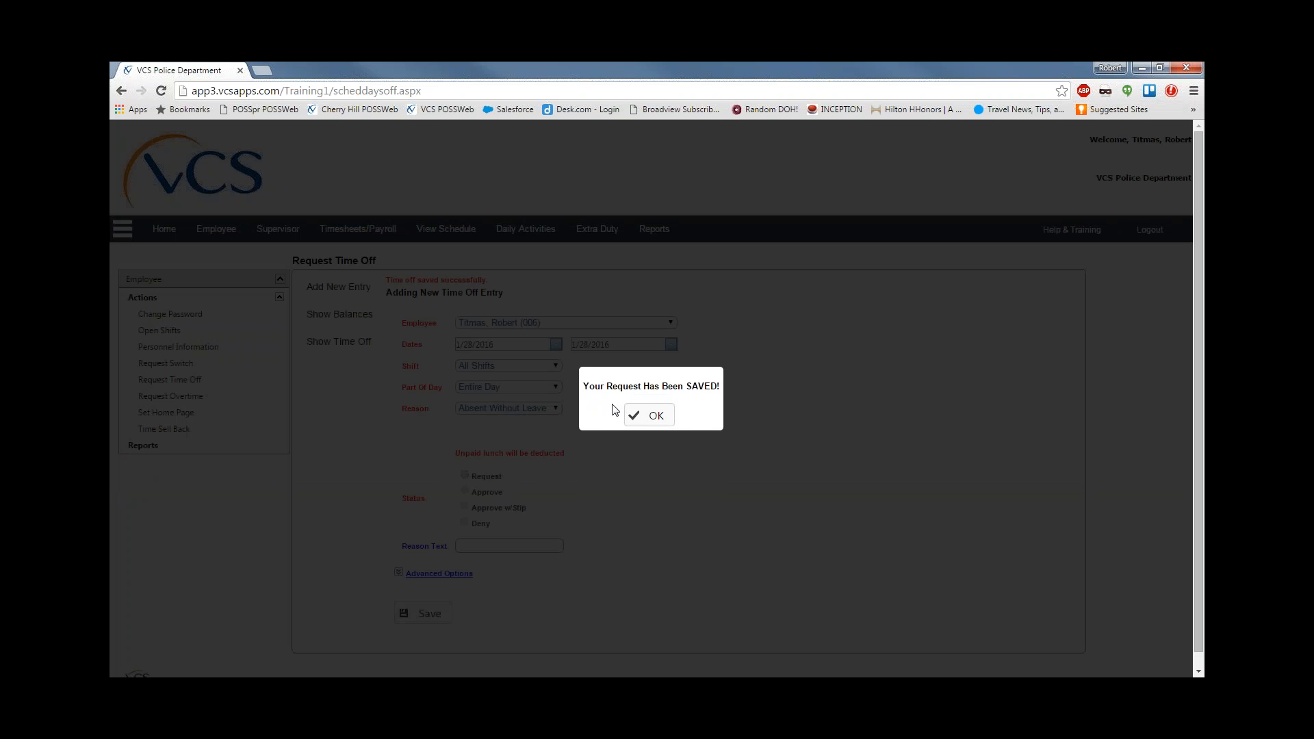
click(648, 417)
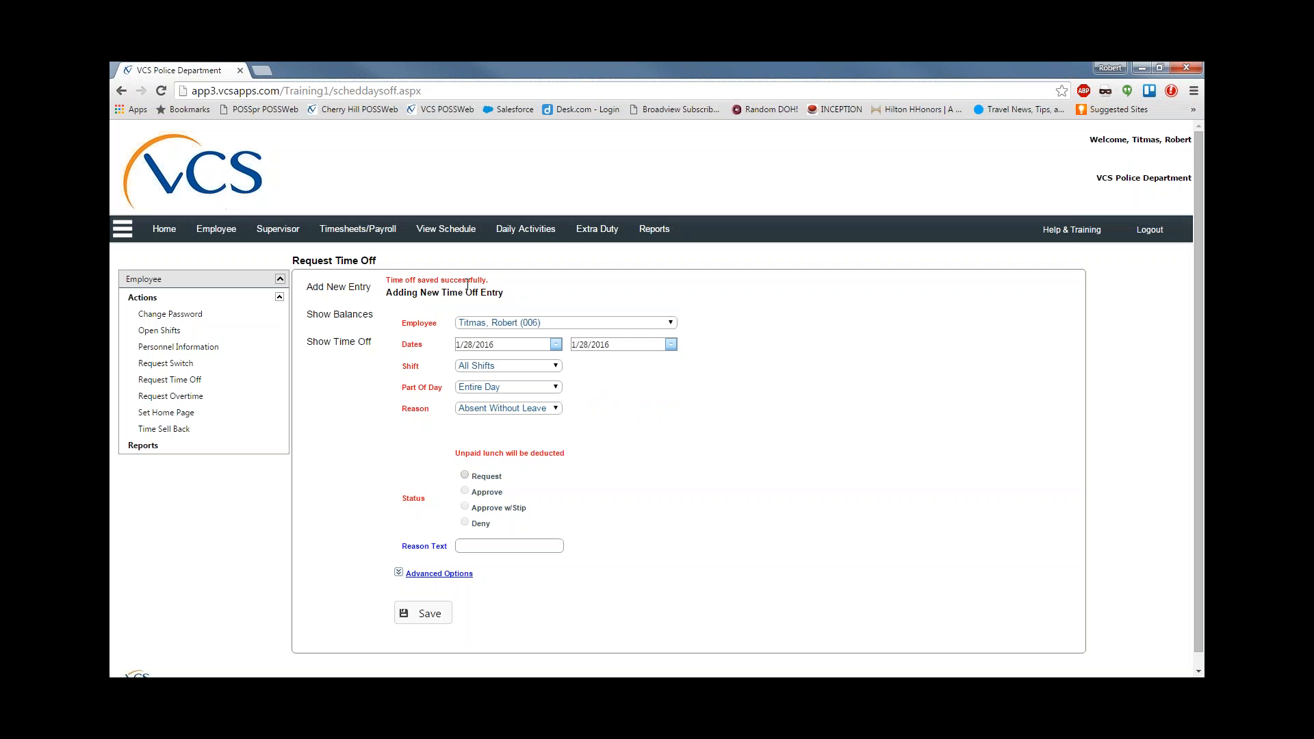
Examine the 1/28/2016 Comp Time request in the Daily, Weekly and Monthly Schedules, the Monthly Calendar and the Yearly Calendar.
click(448, 236)
click(152, 299)
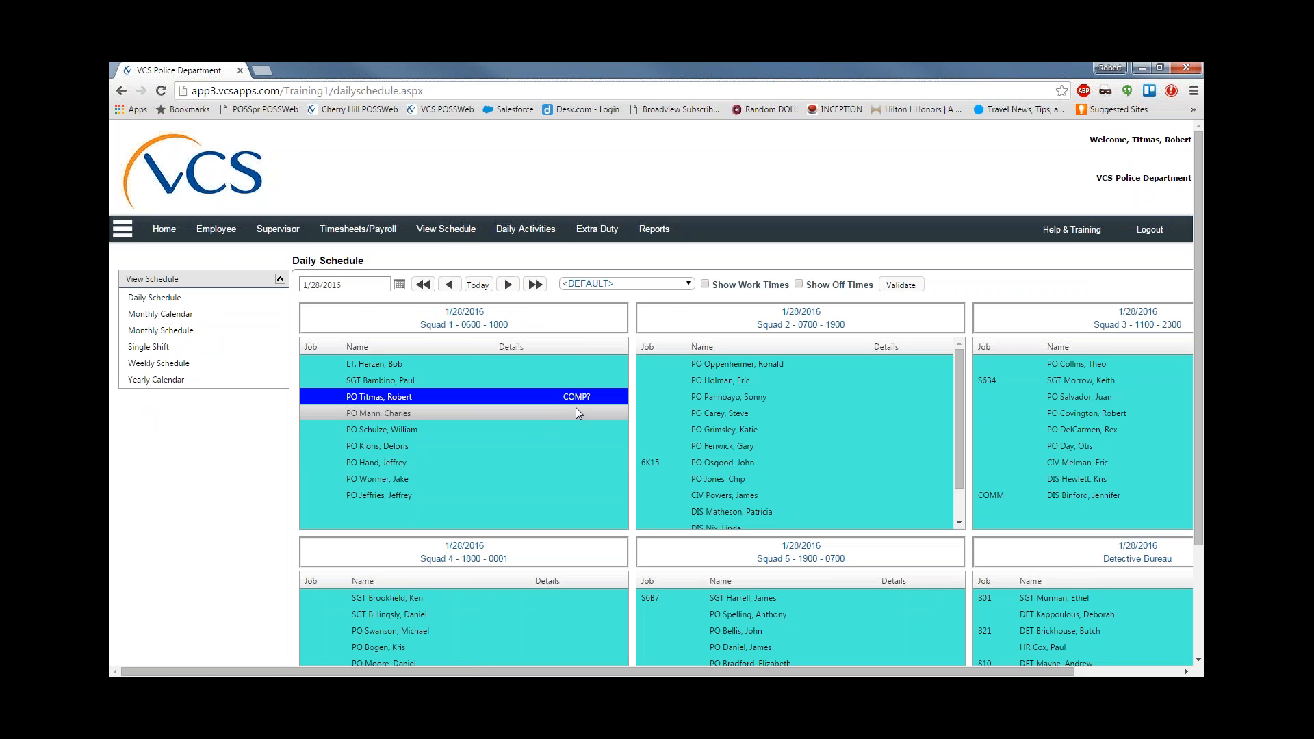
click(162, 370)
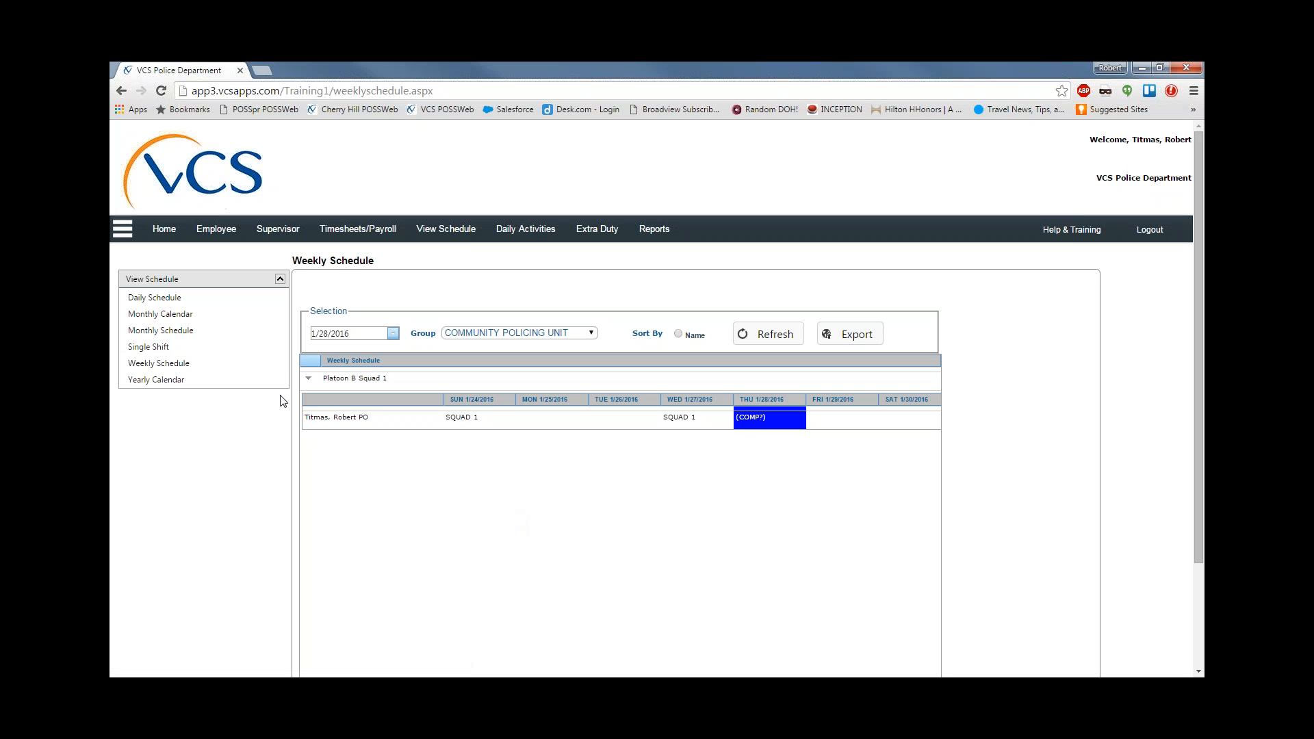
click(189, 332)
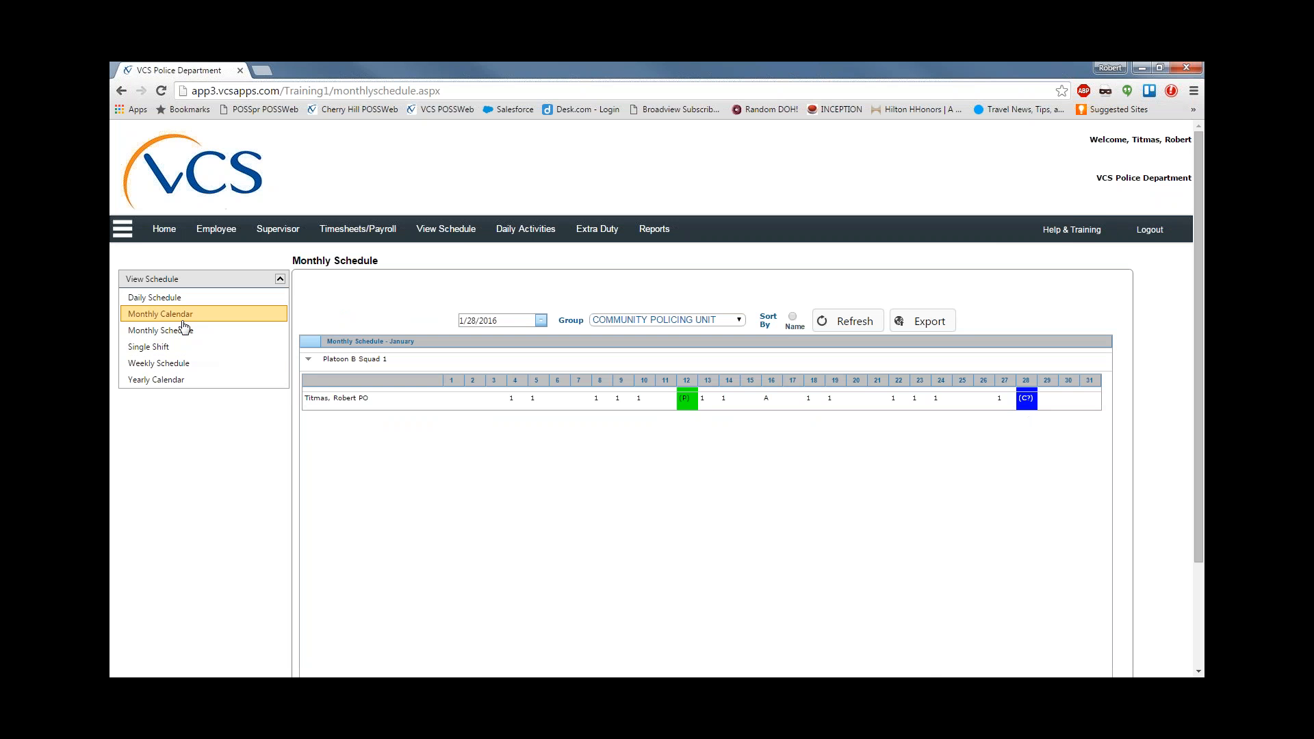
click(184, 316)
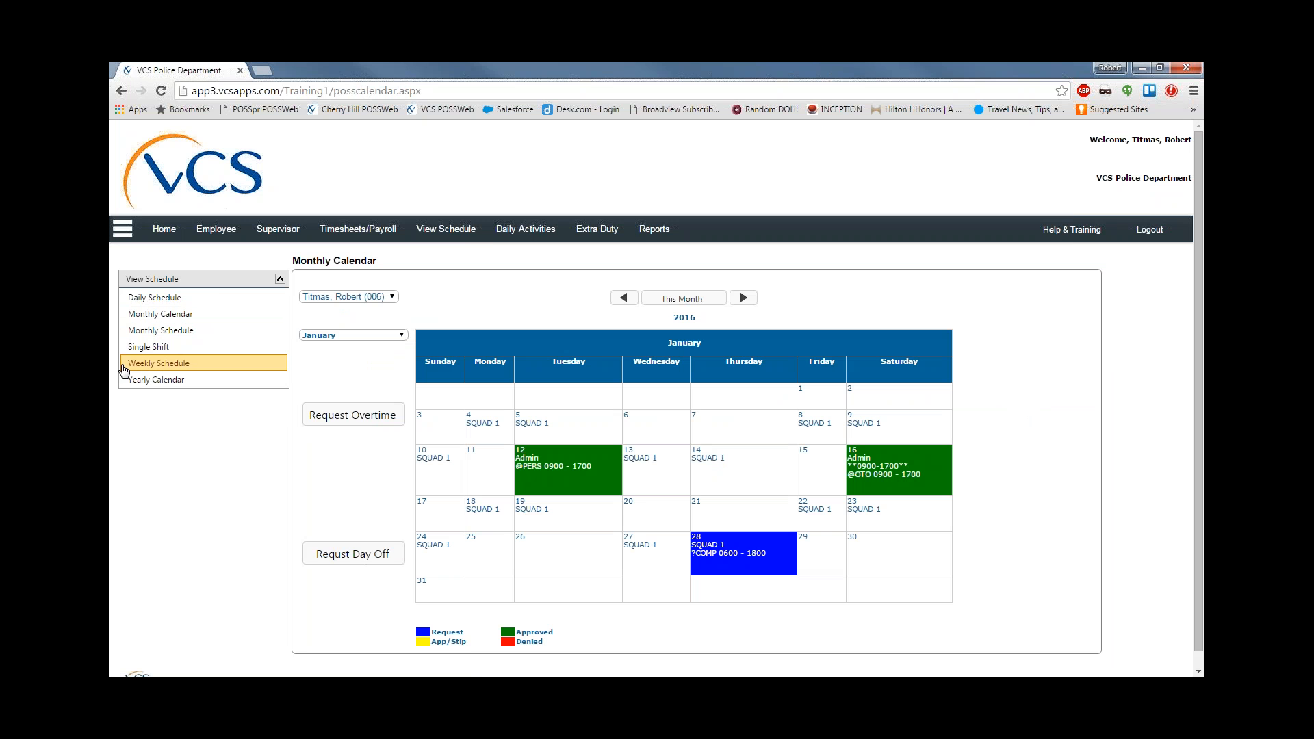
click(139, 381)
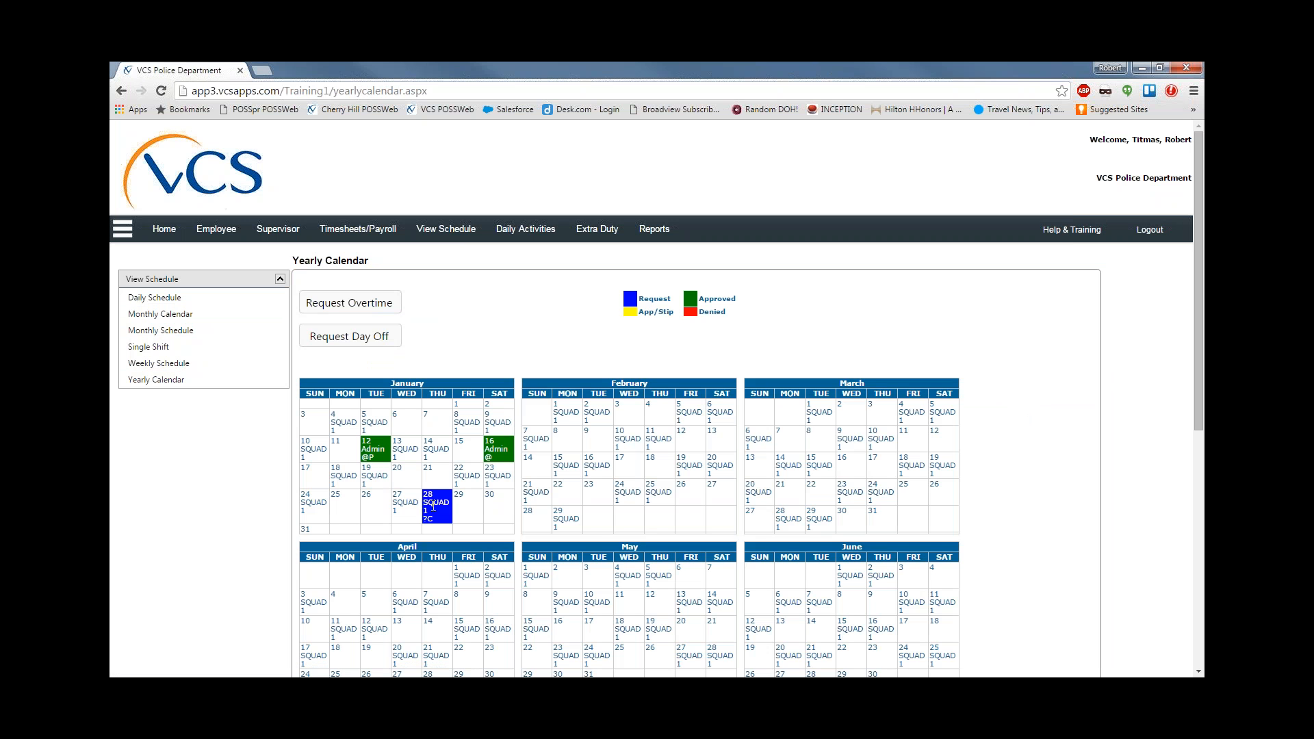
mouse_move(433, 506)
Start another employee time off request and set both its start and end dates to 2/1/2016.
click(224, 235)
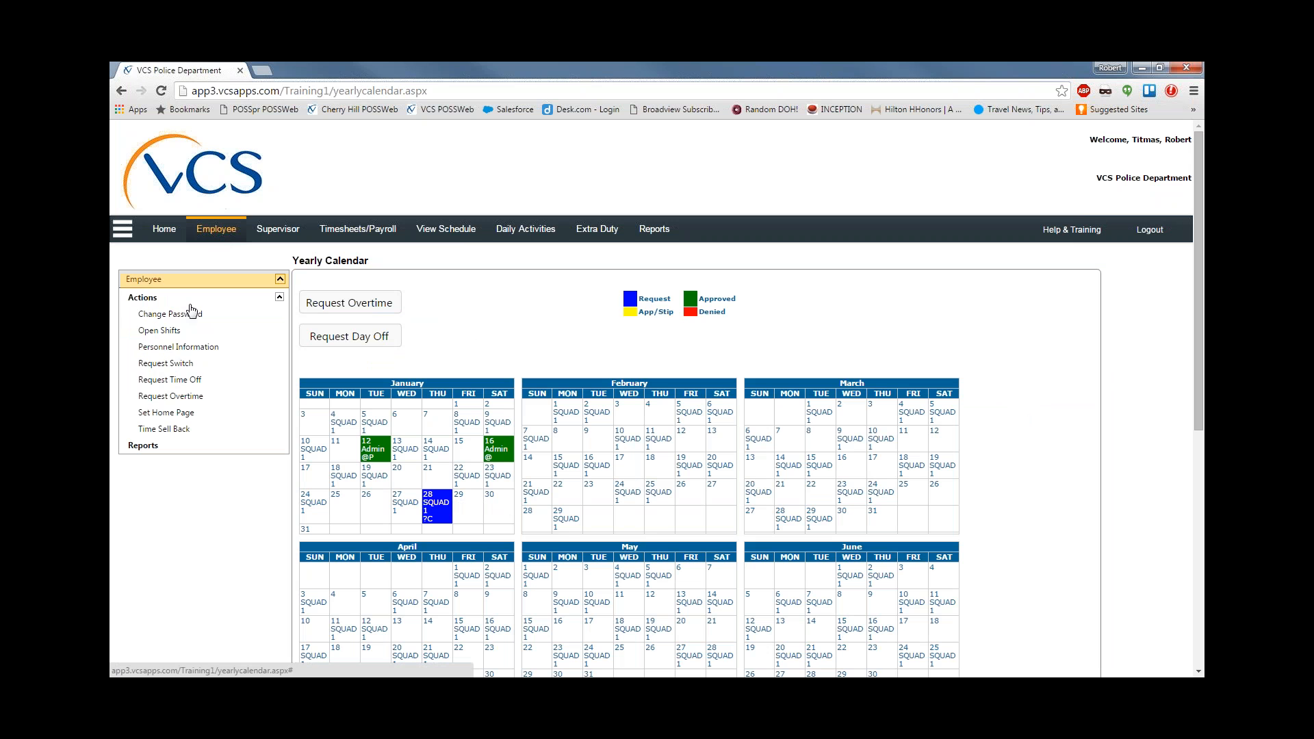
click(201, 383)
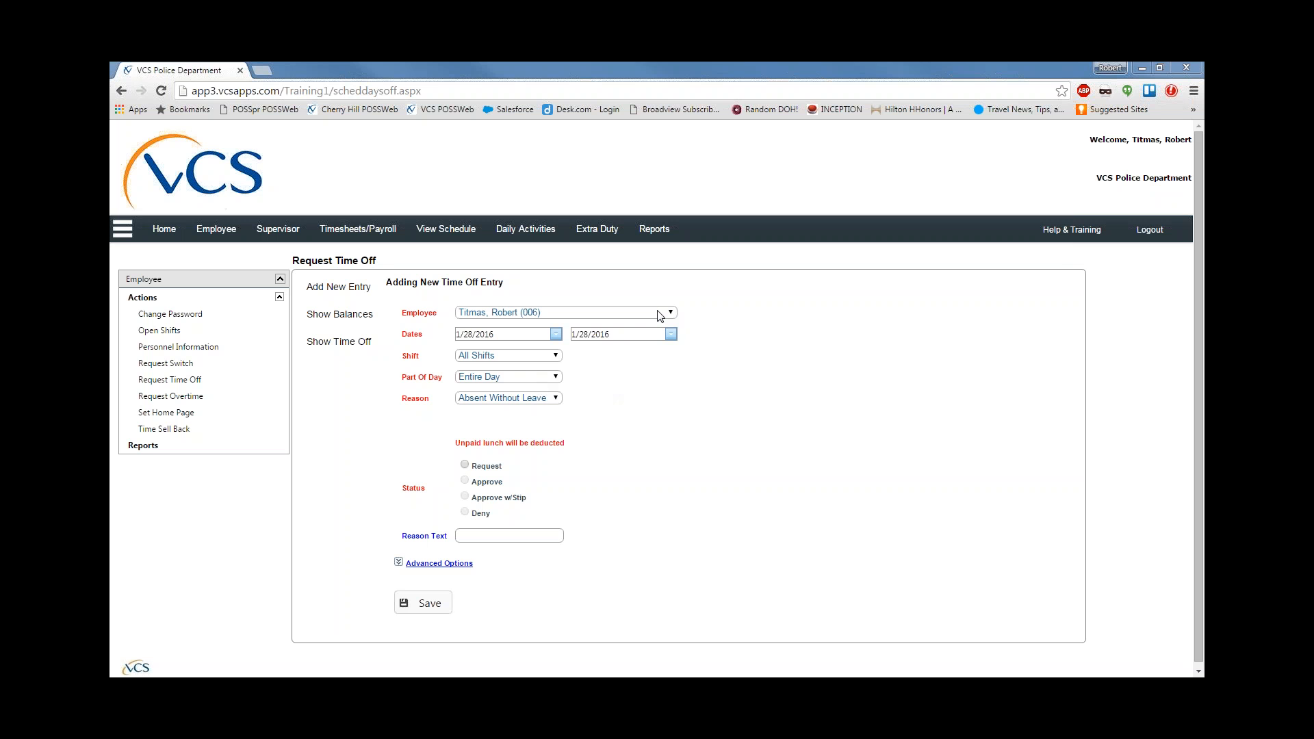
click(556, 334)
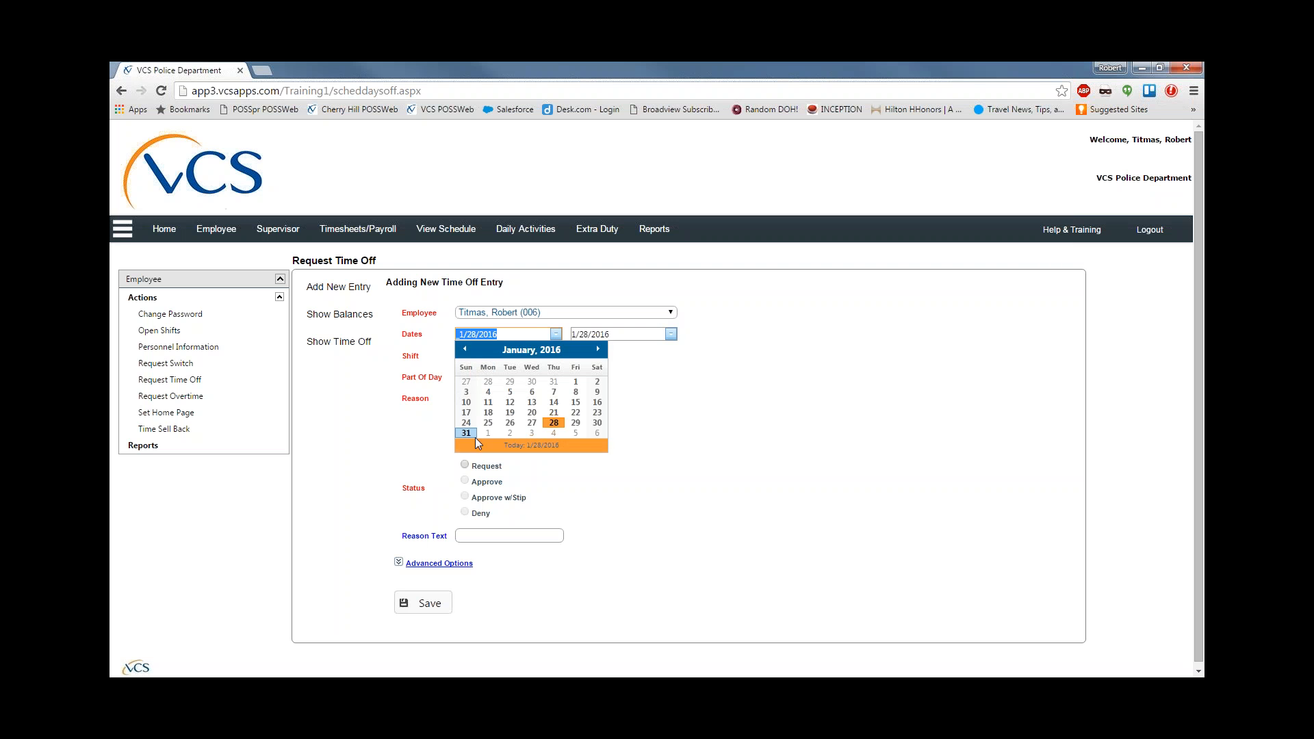
click(475, 437)
click(636, 334)
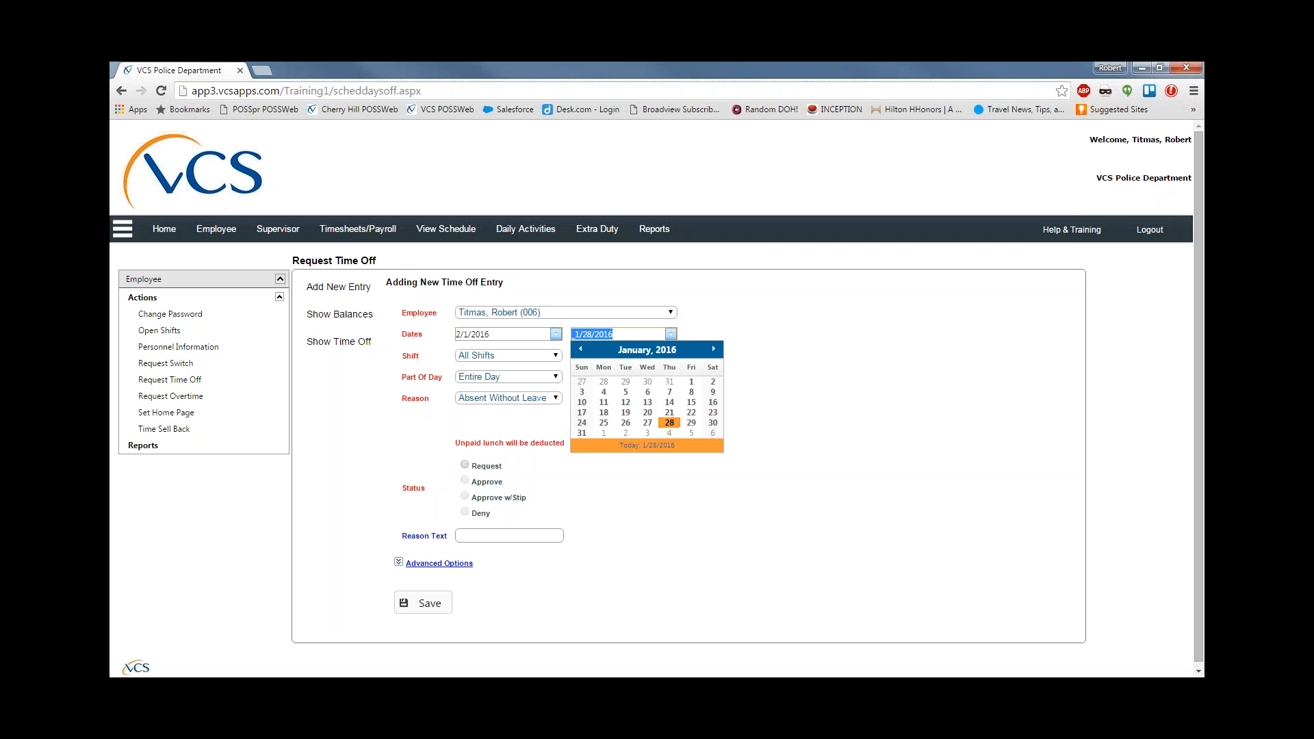
click(602, 432)
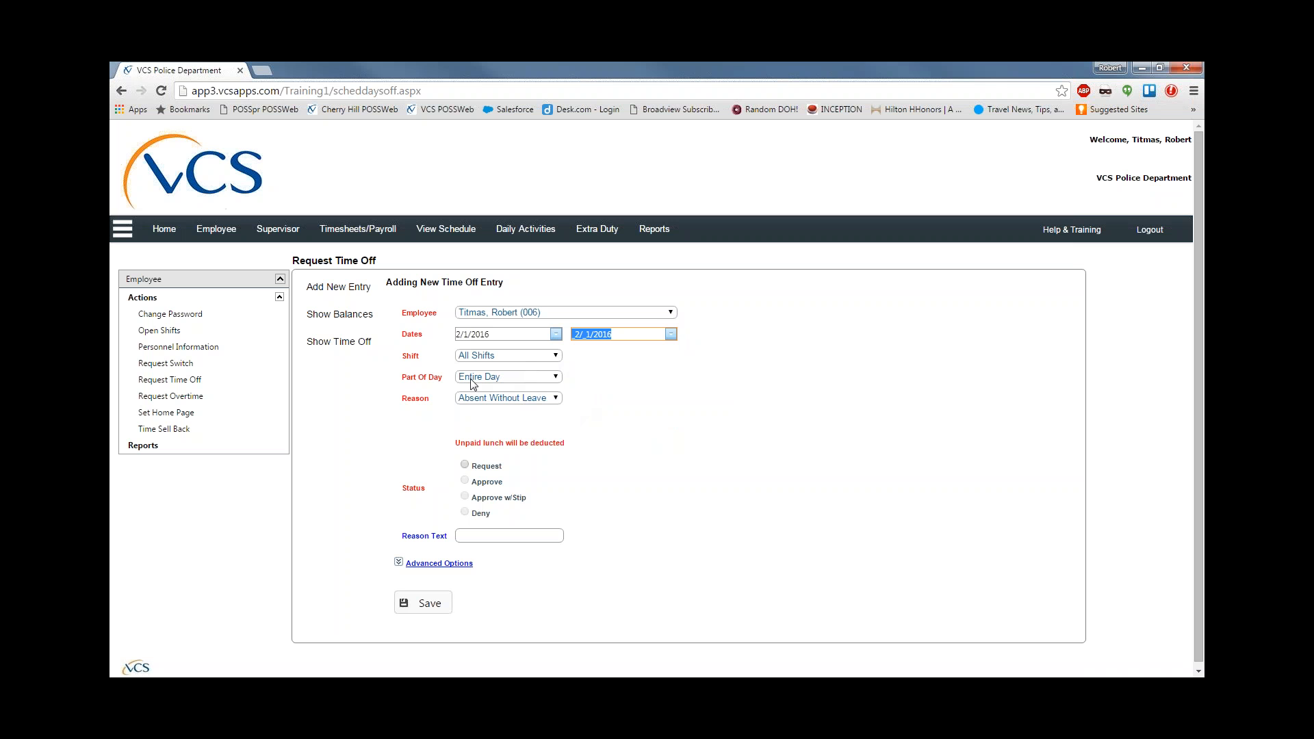
Set Part Of Day to First for the time off entry, and review the other part-of-day choices without changing it.
click(554, 377)
click(526, 398)
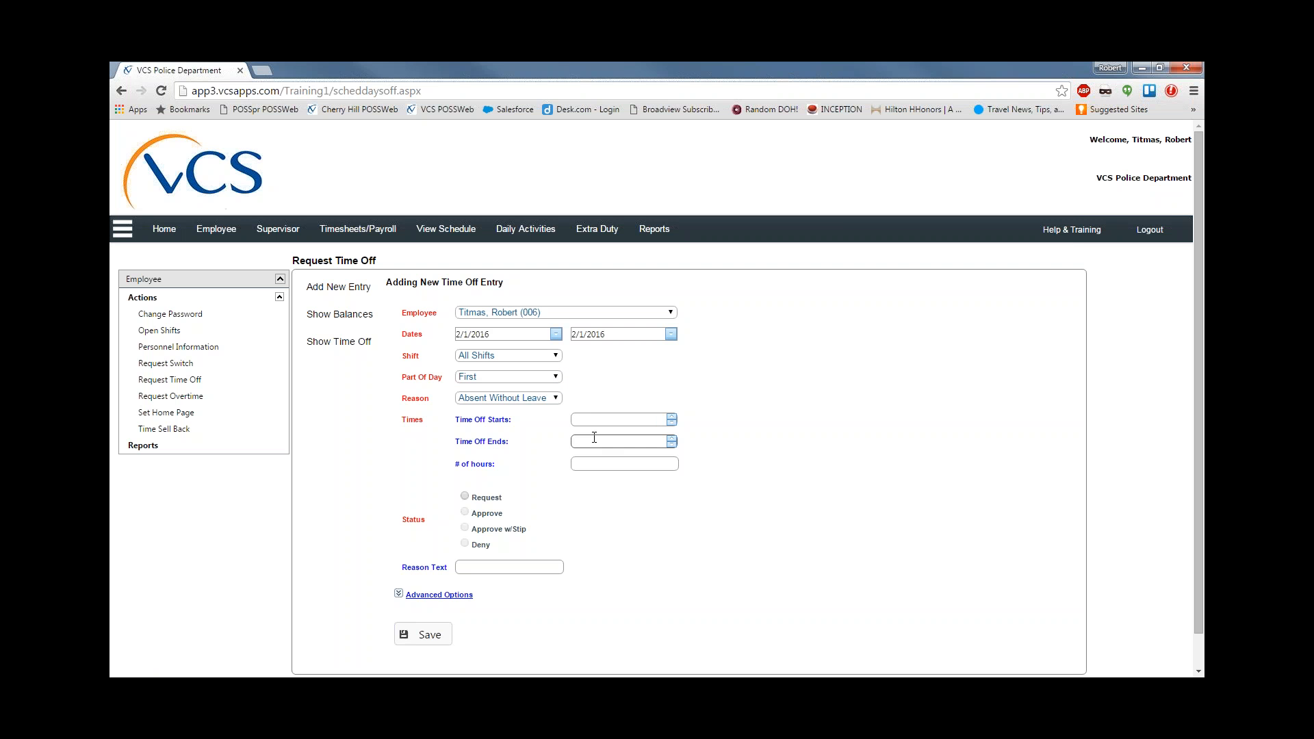
click(556, 381)
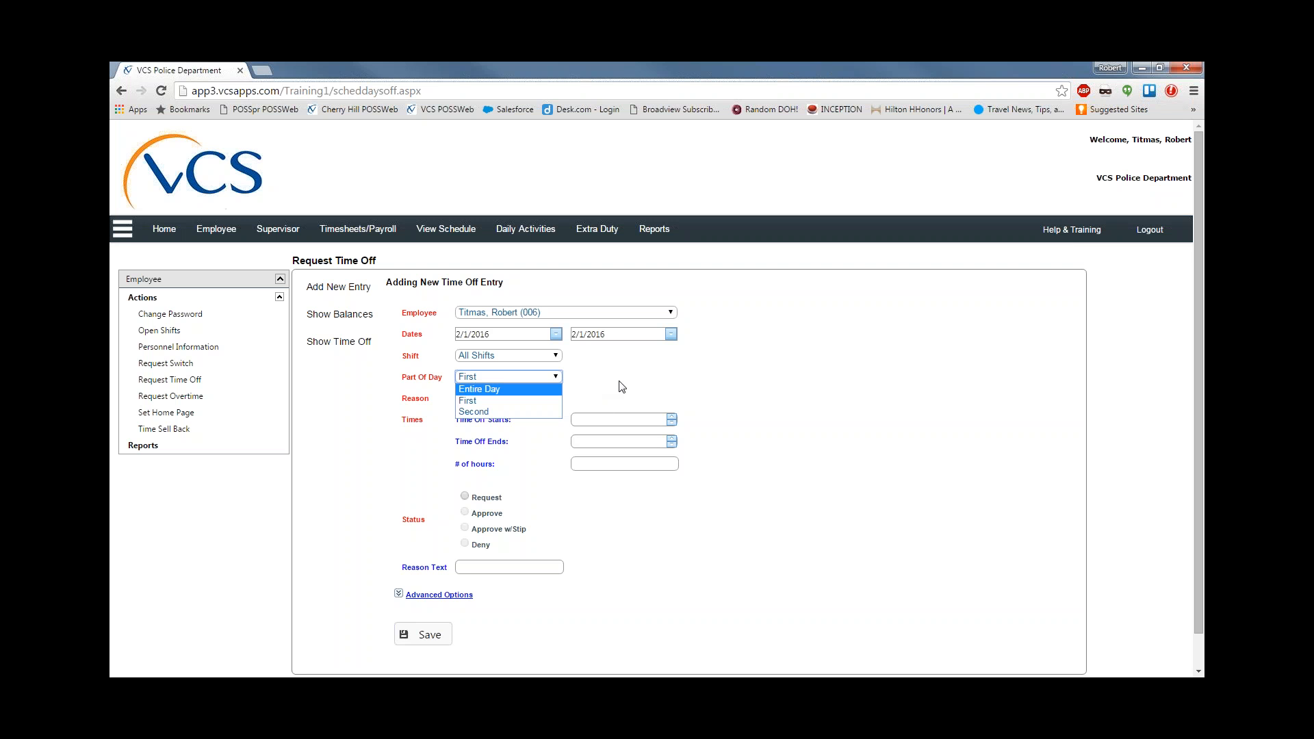
click(677, 395)
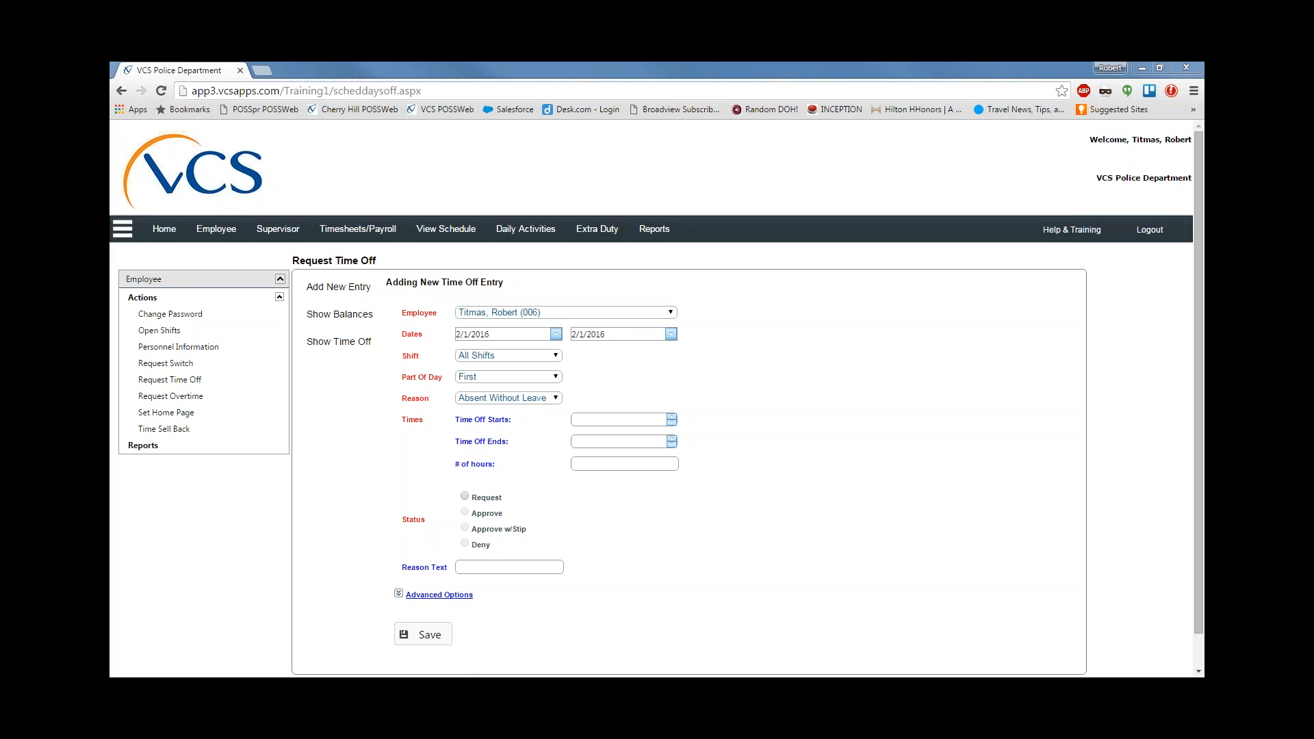
Open the employee's overtime request form, review the list of existing overtime entries and close it.
click(170, 402)
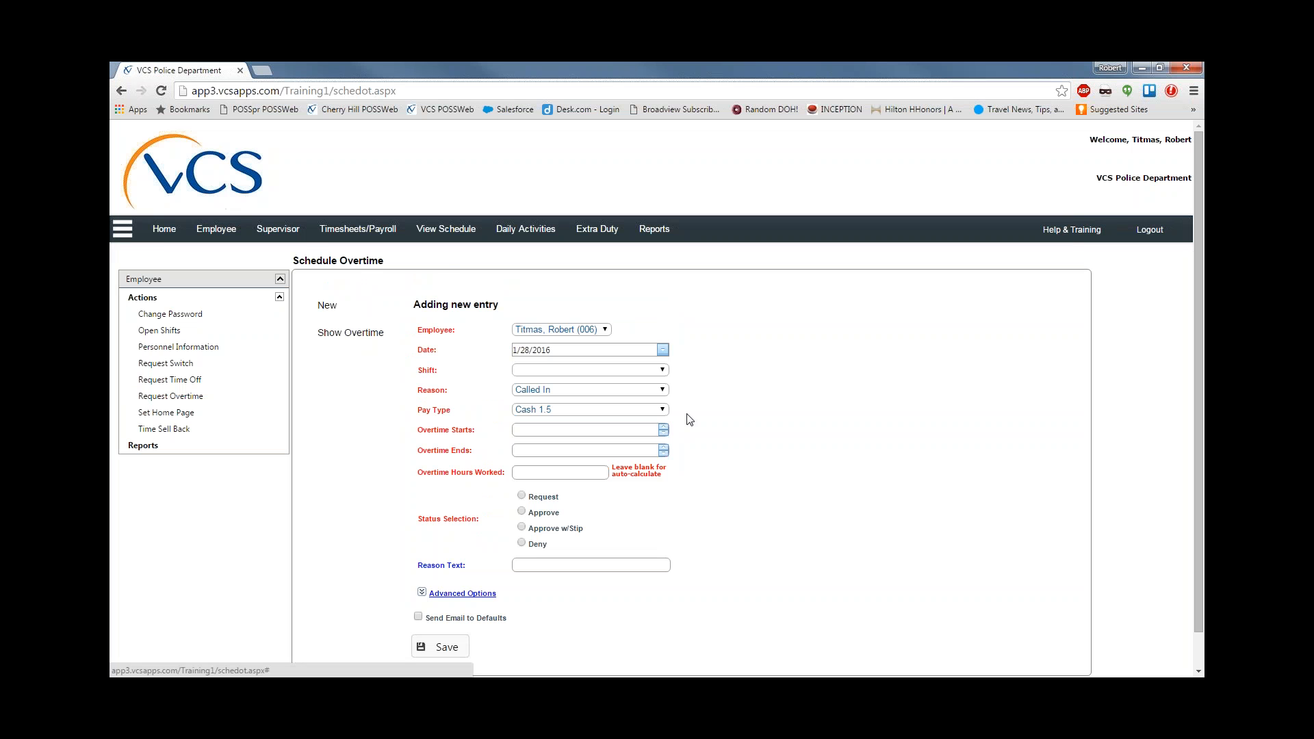
scroll(787, 453, down, 1)
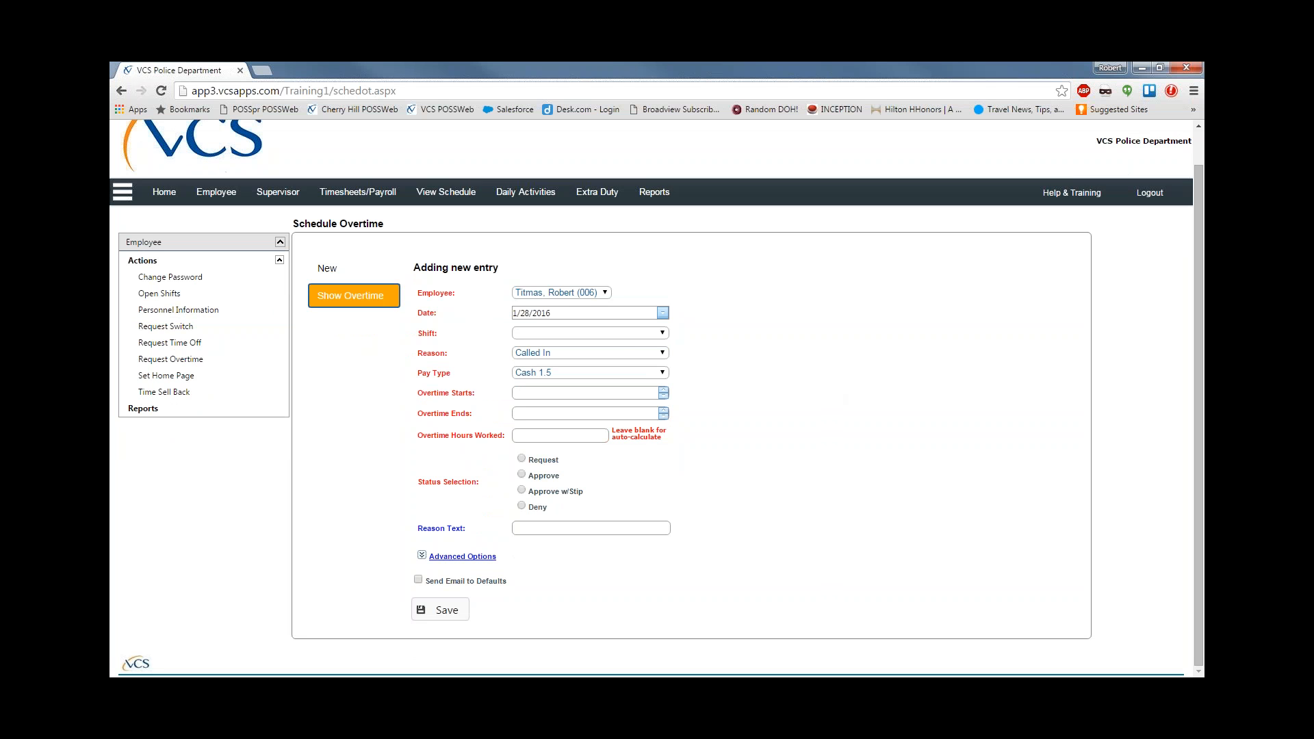
click(346, 299)
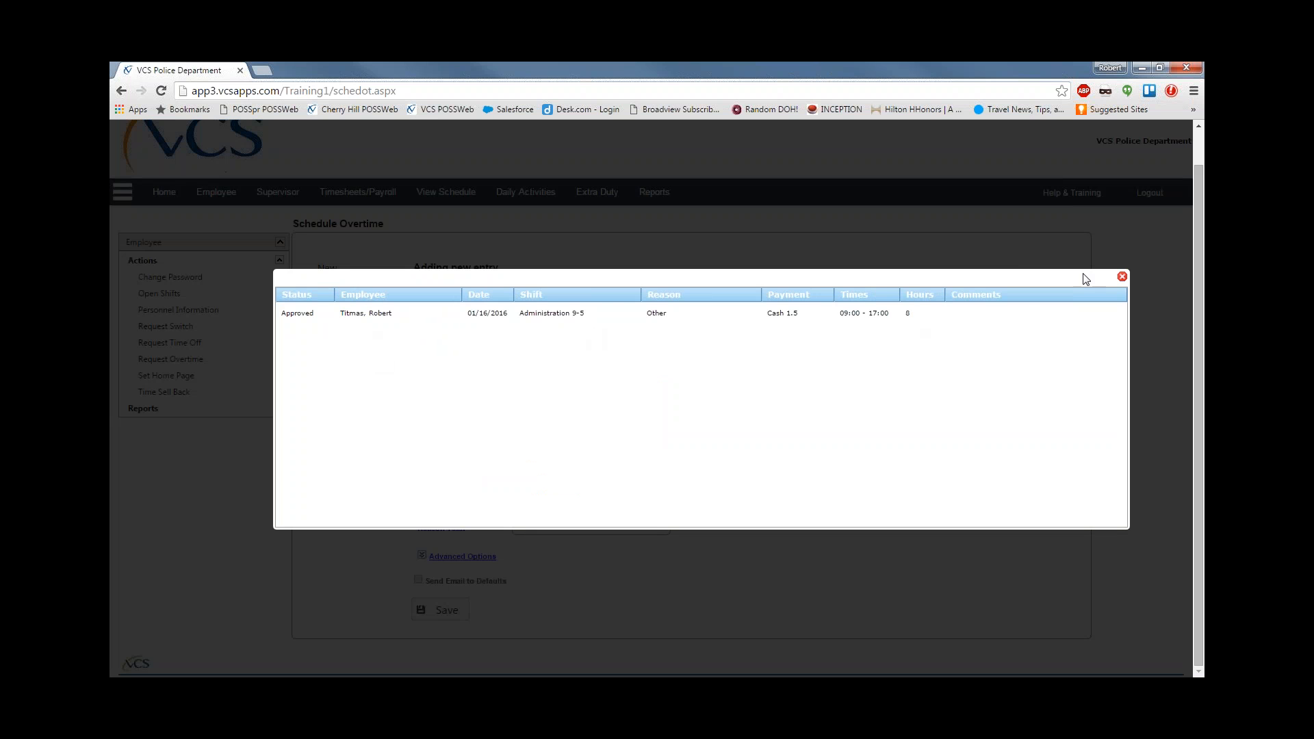
click(1121, 278)
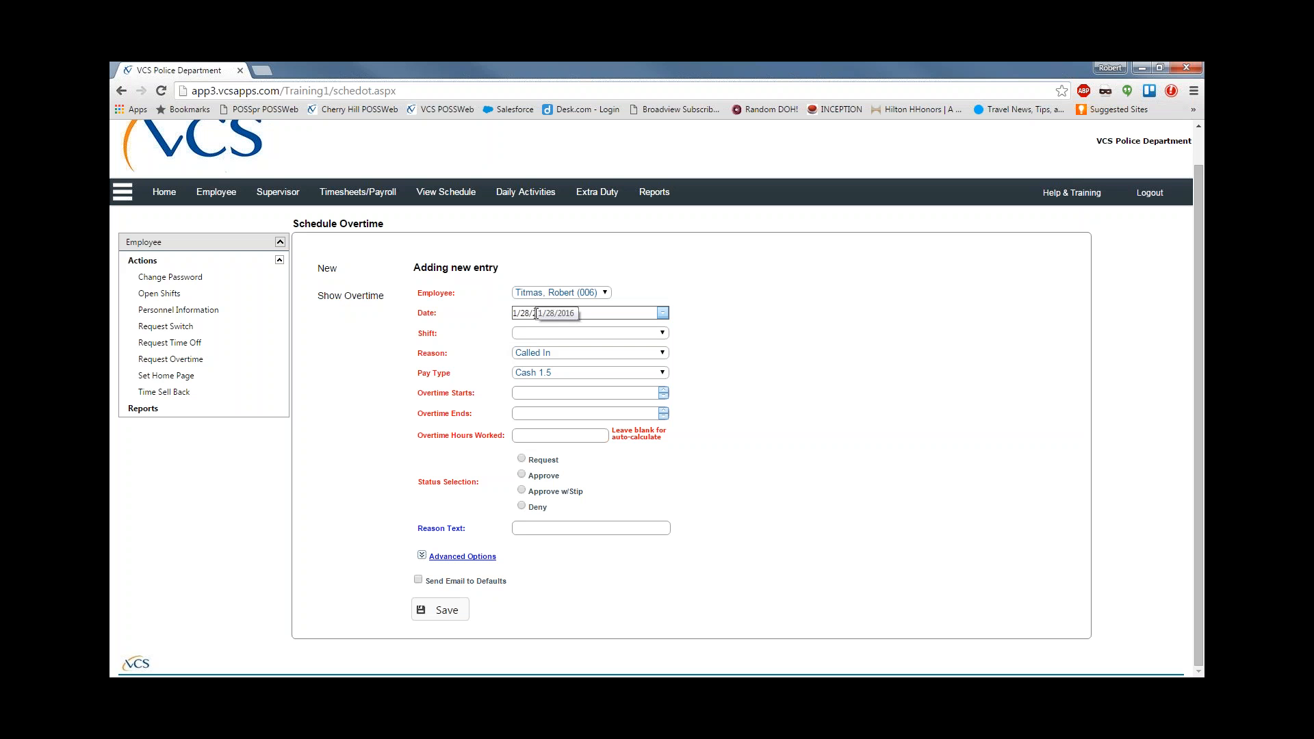
Set the new overtime entry's date to 1/27/2016 and check its shift choices without selecting one.
click(663, 314)
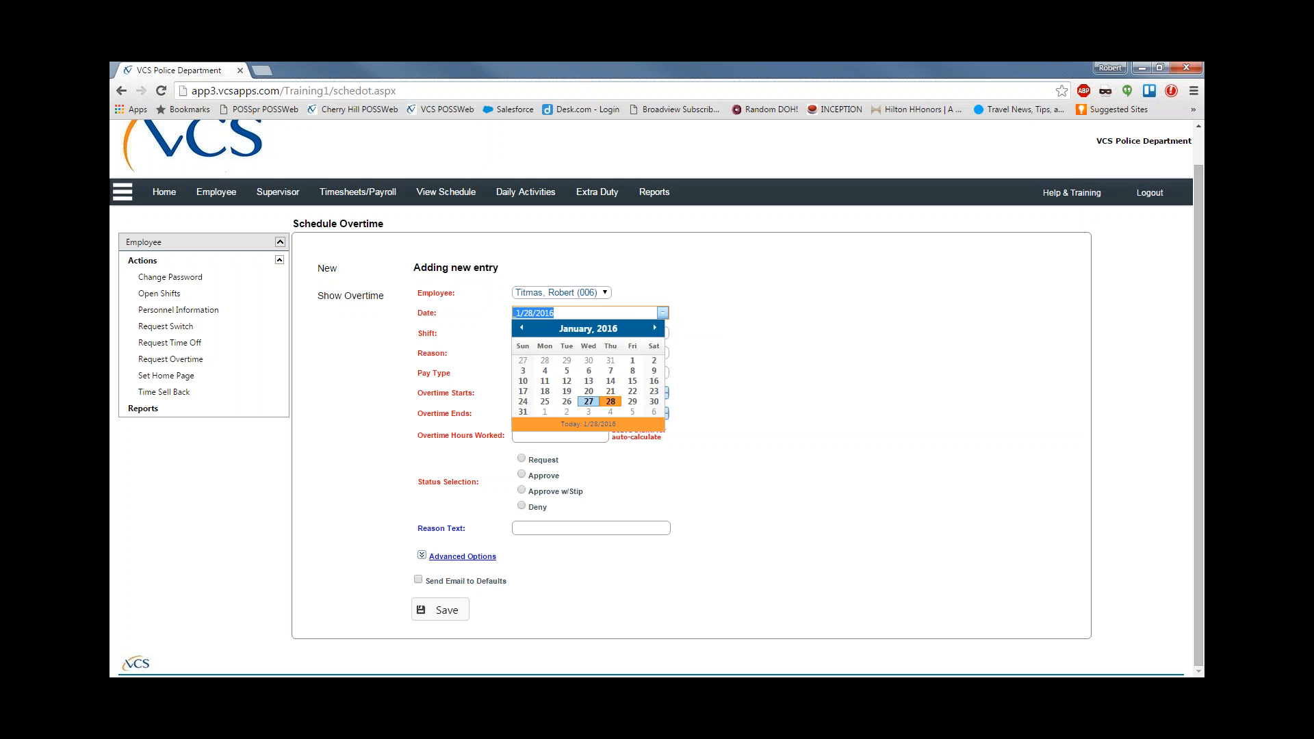
click(588, 401)
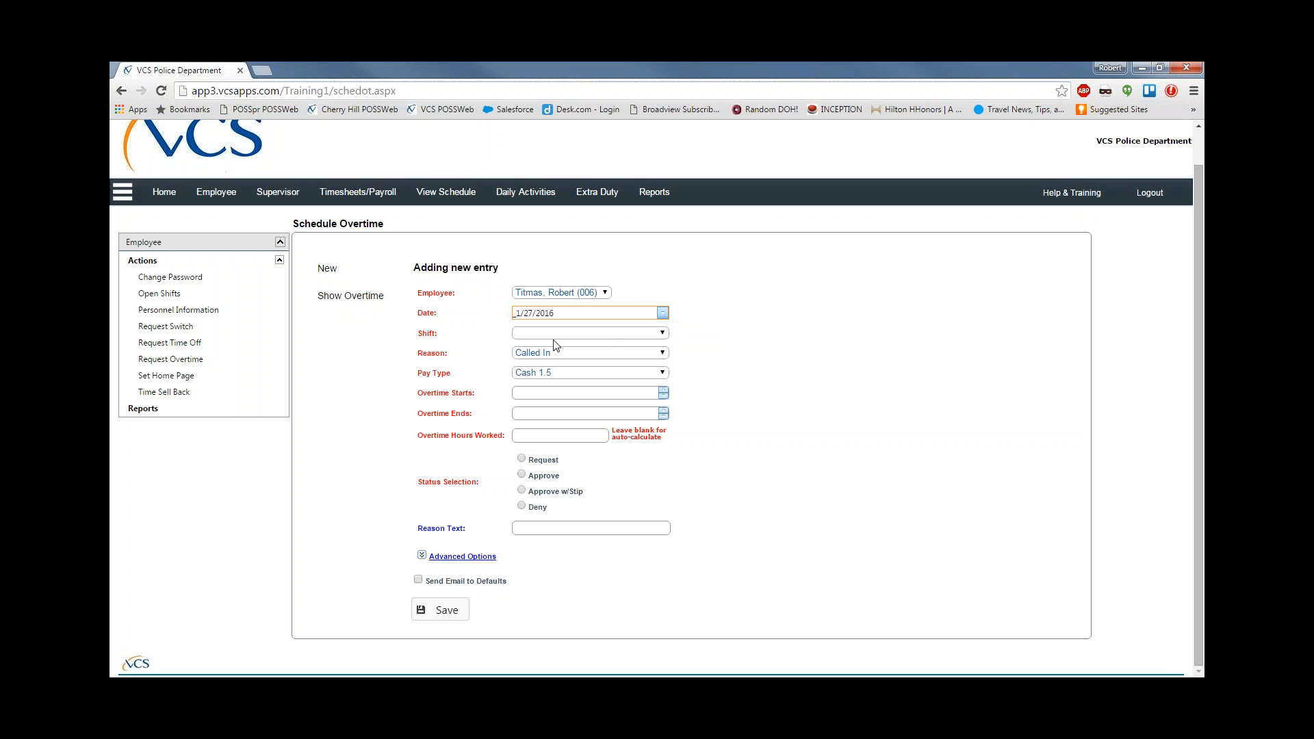
click(663, 333)
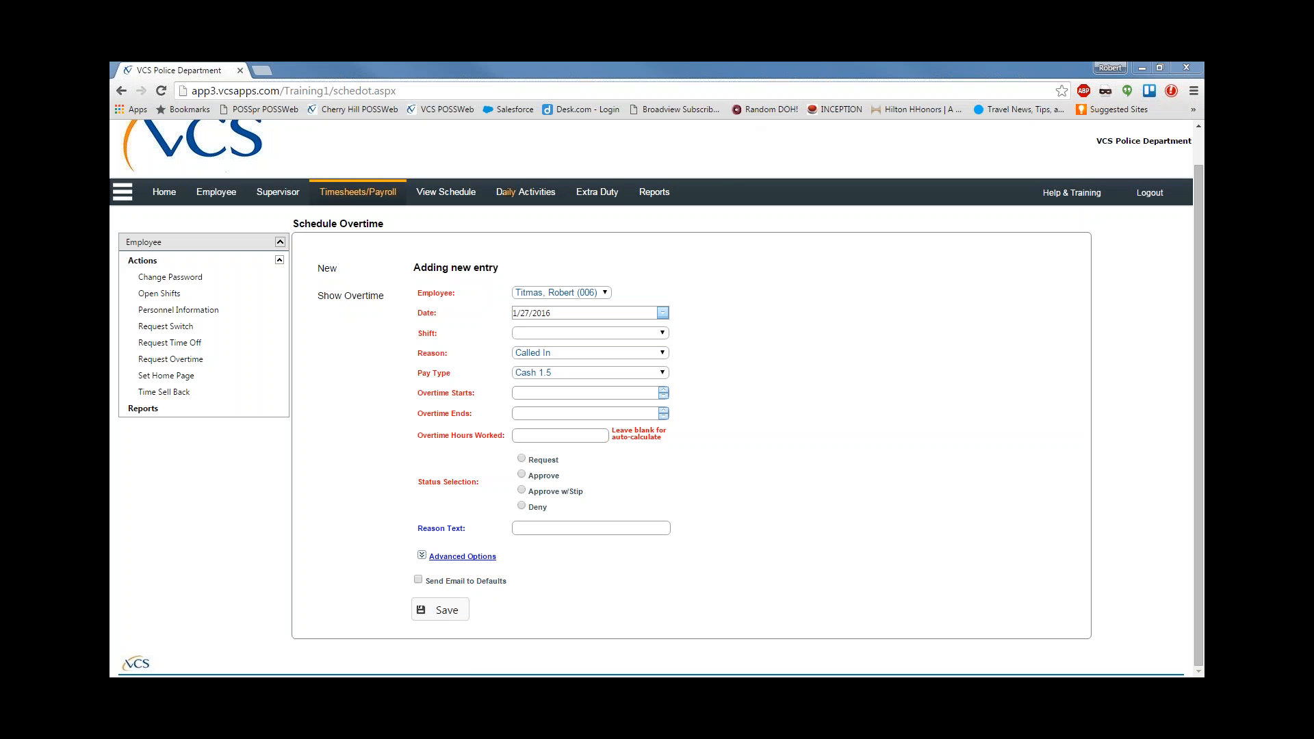
Start a fresh overtime request and set its date to 1/27/2016 and shift to Squad 1 - 0600 - 1800.
click(174, 360)
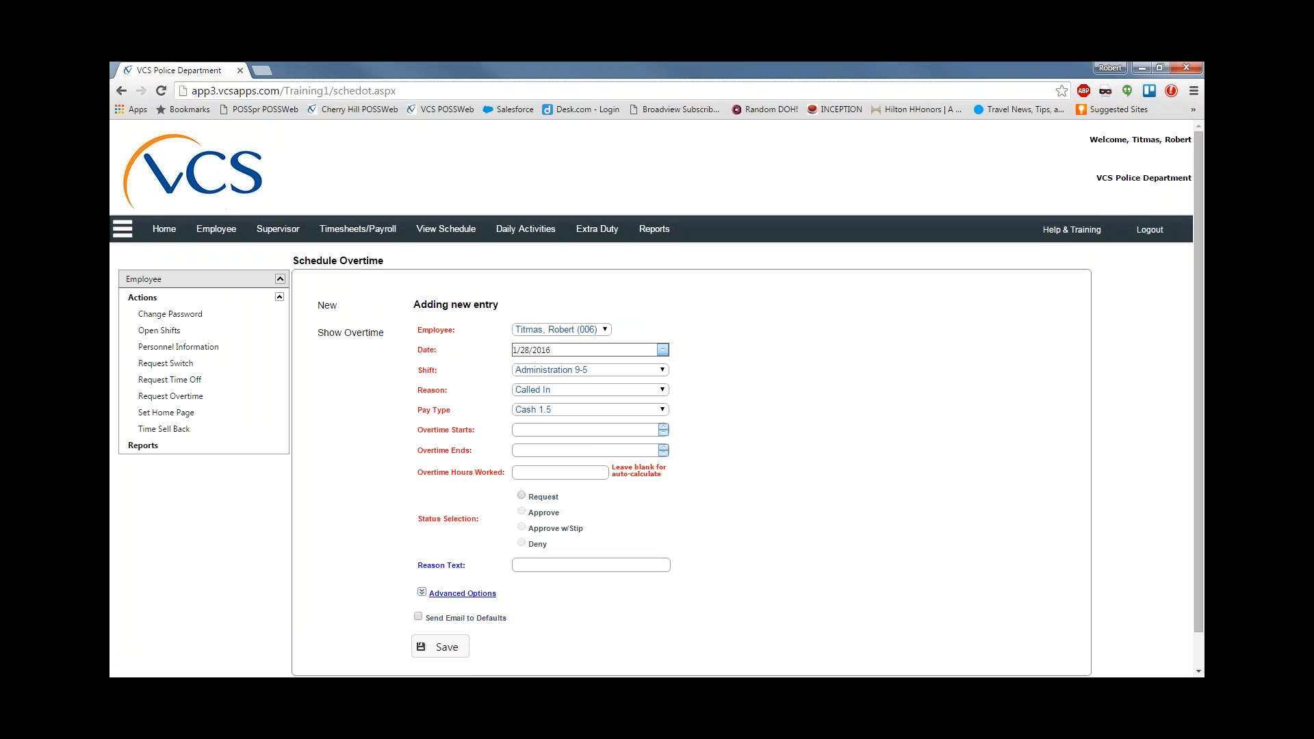
click(661, 350)
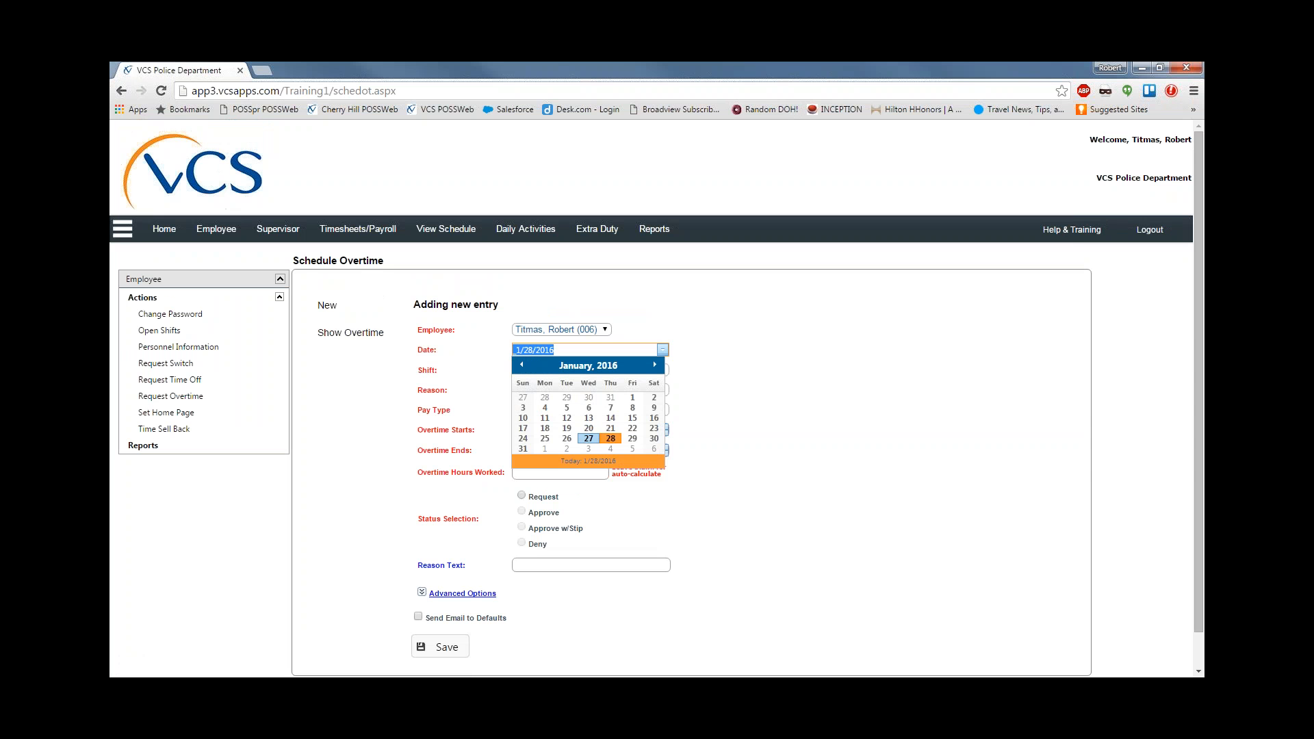
click(588, 438)
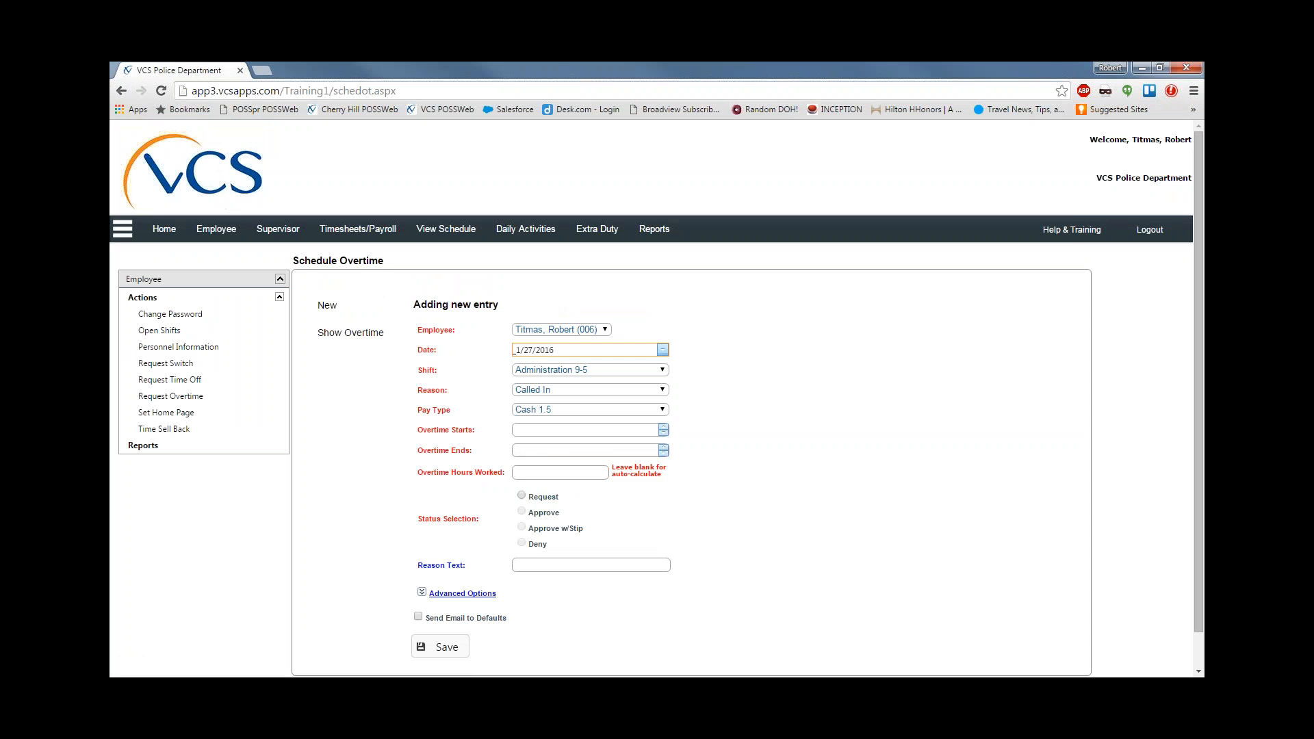
click(662, 370)
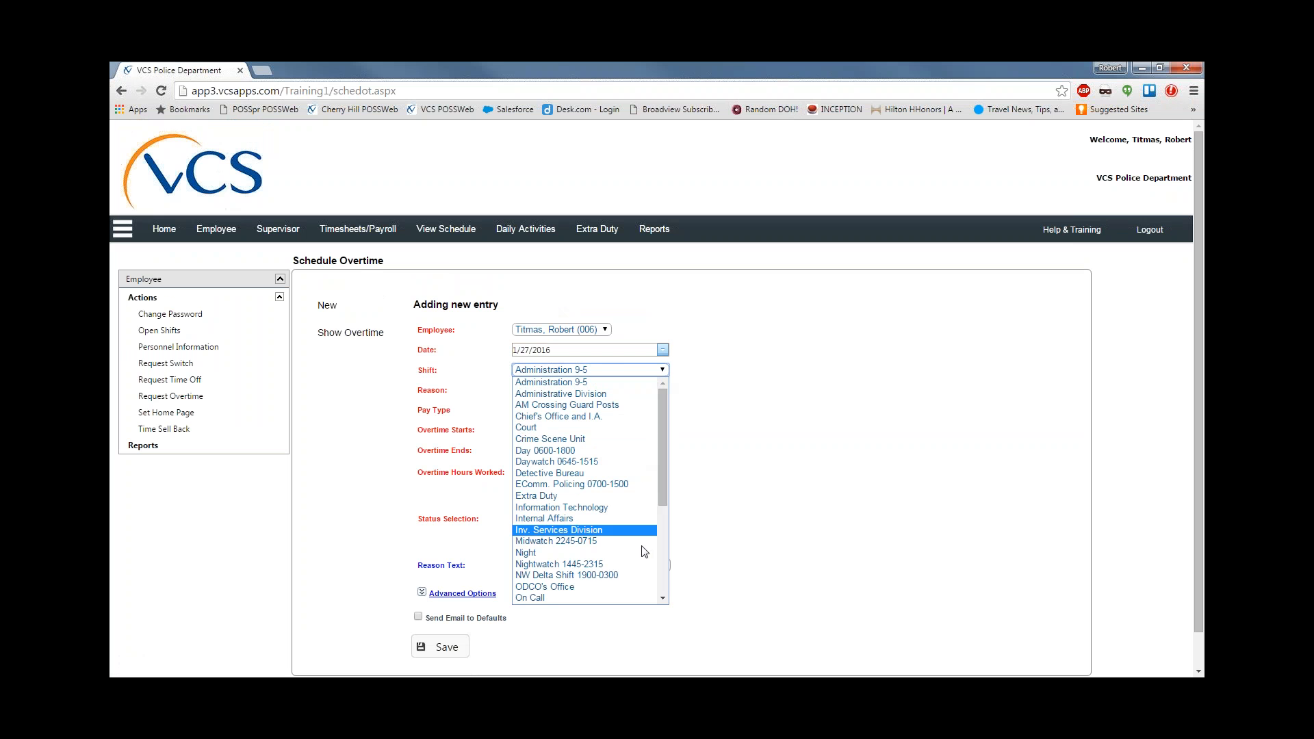
click(662, 577)
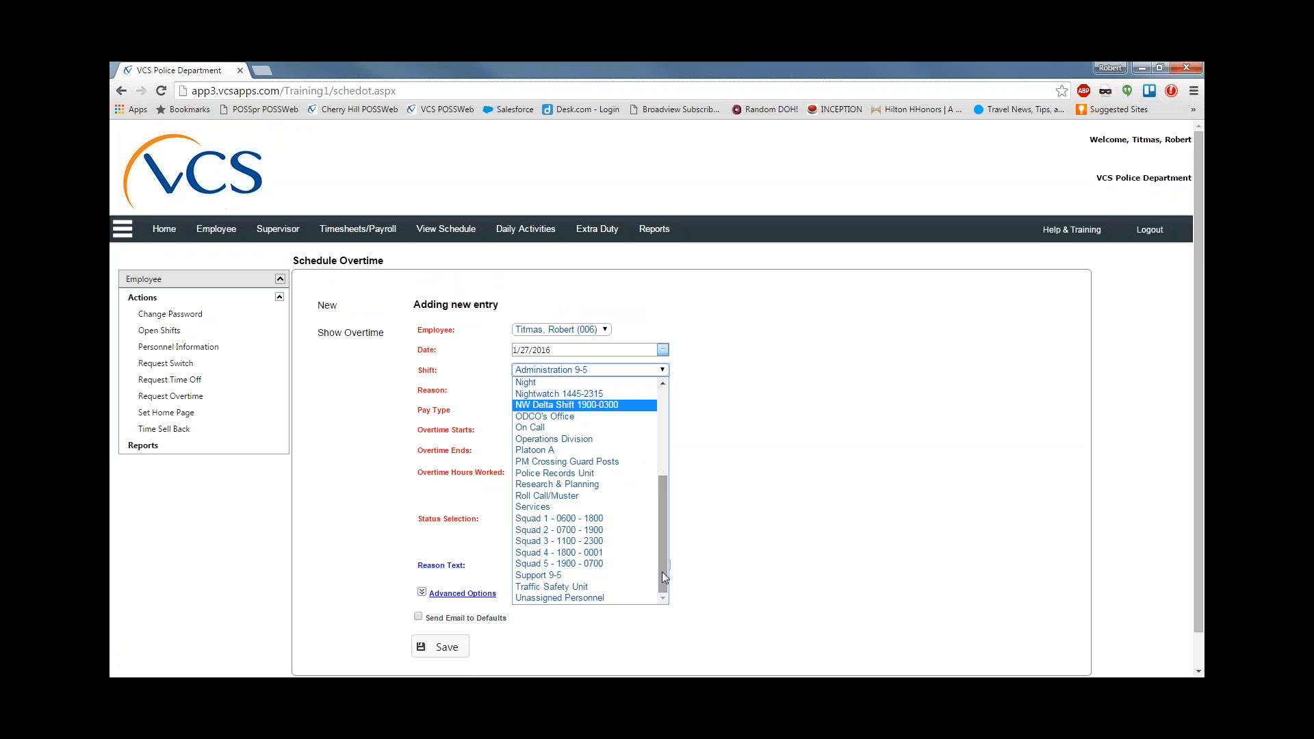
click(558, 523)
scroll(466, 377, down, 1)
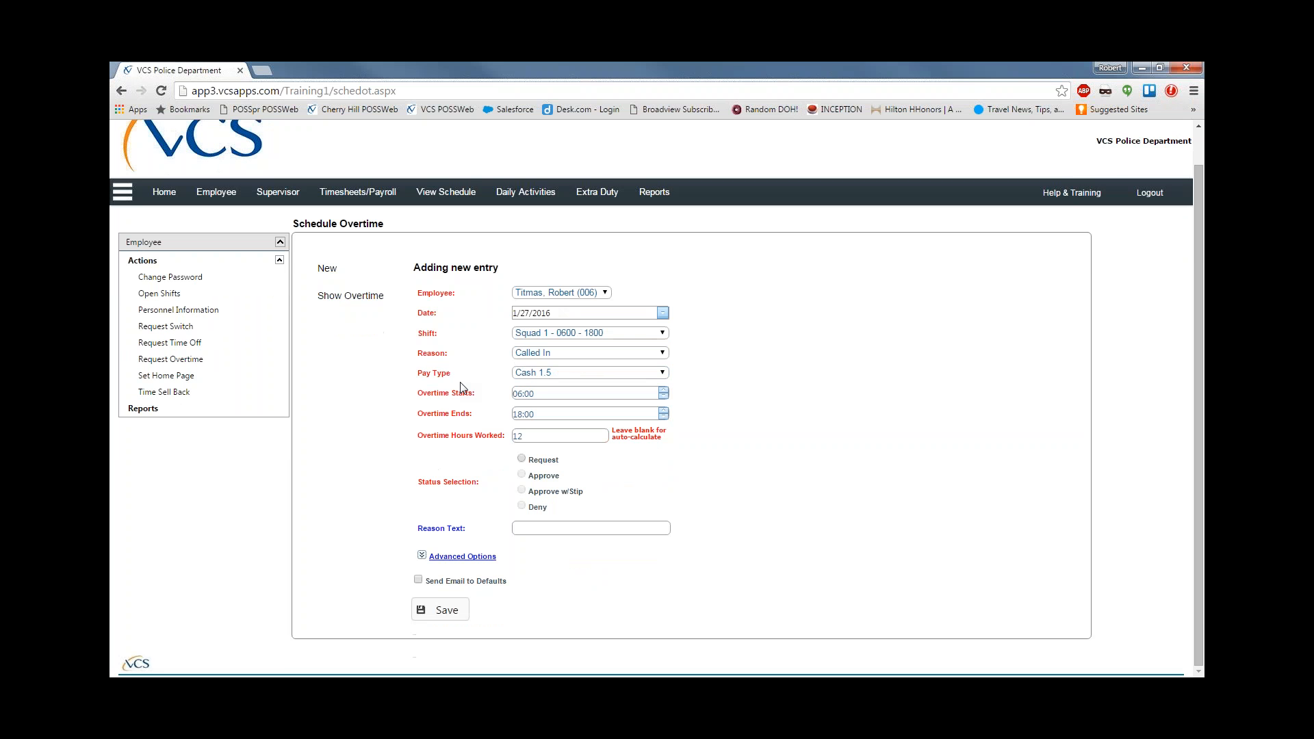
Set the overtime reason to Worked Late and keep Cash 1.5 as the pay type.
click(662, 353)
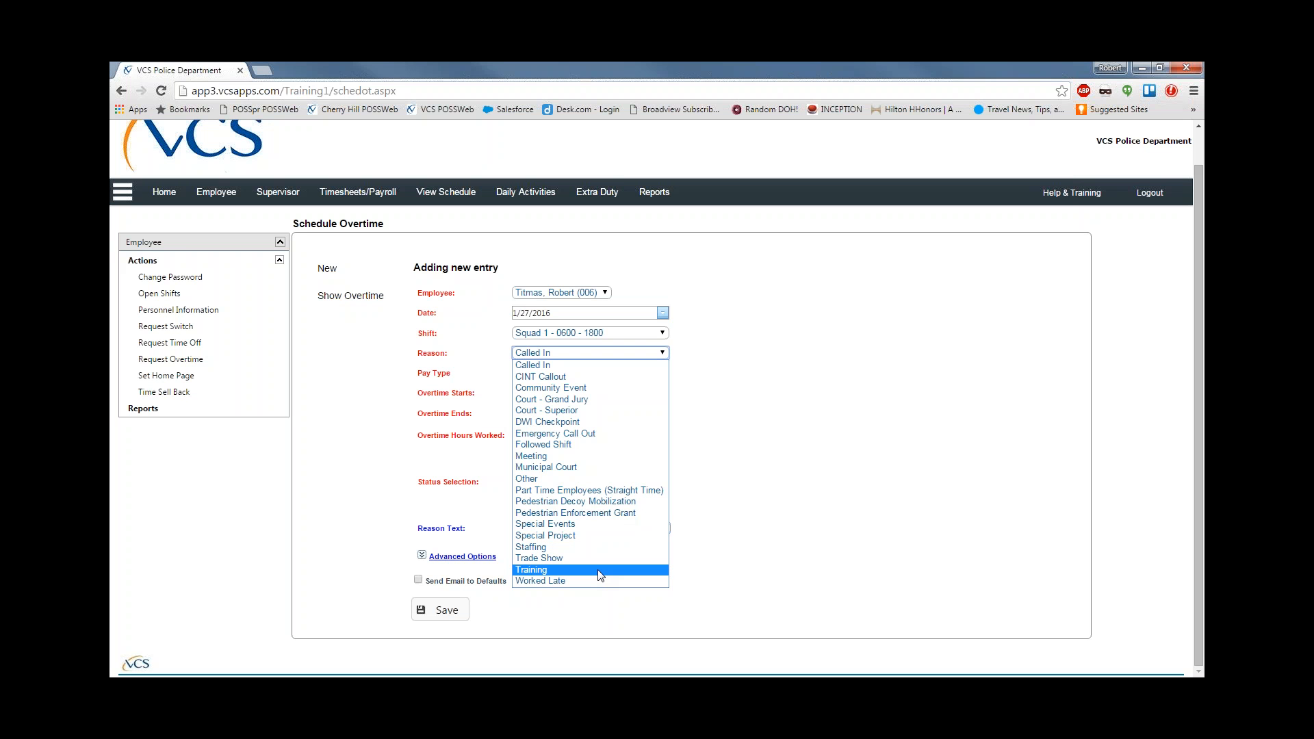
click(558, 582)
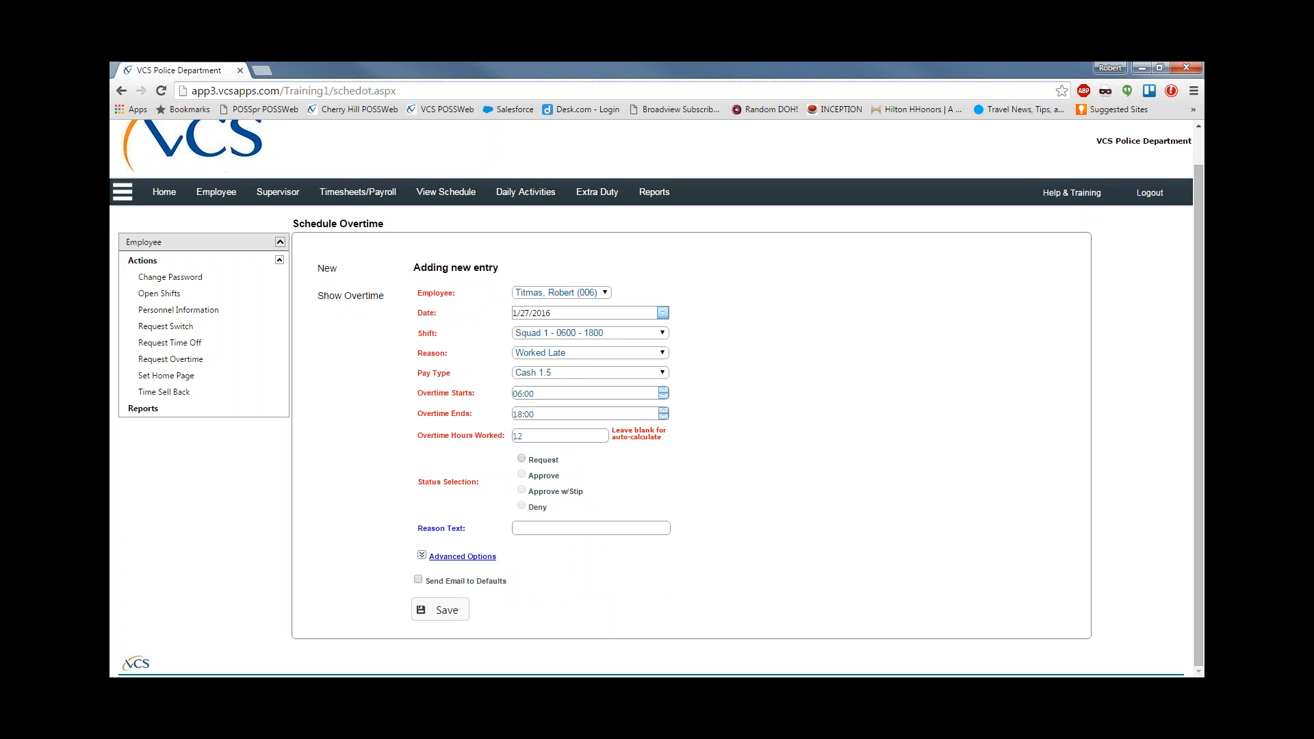
click(662, 375)
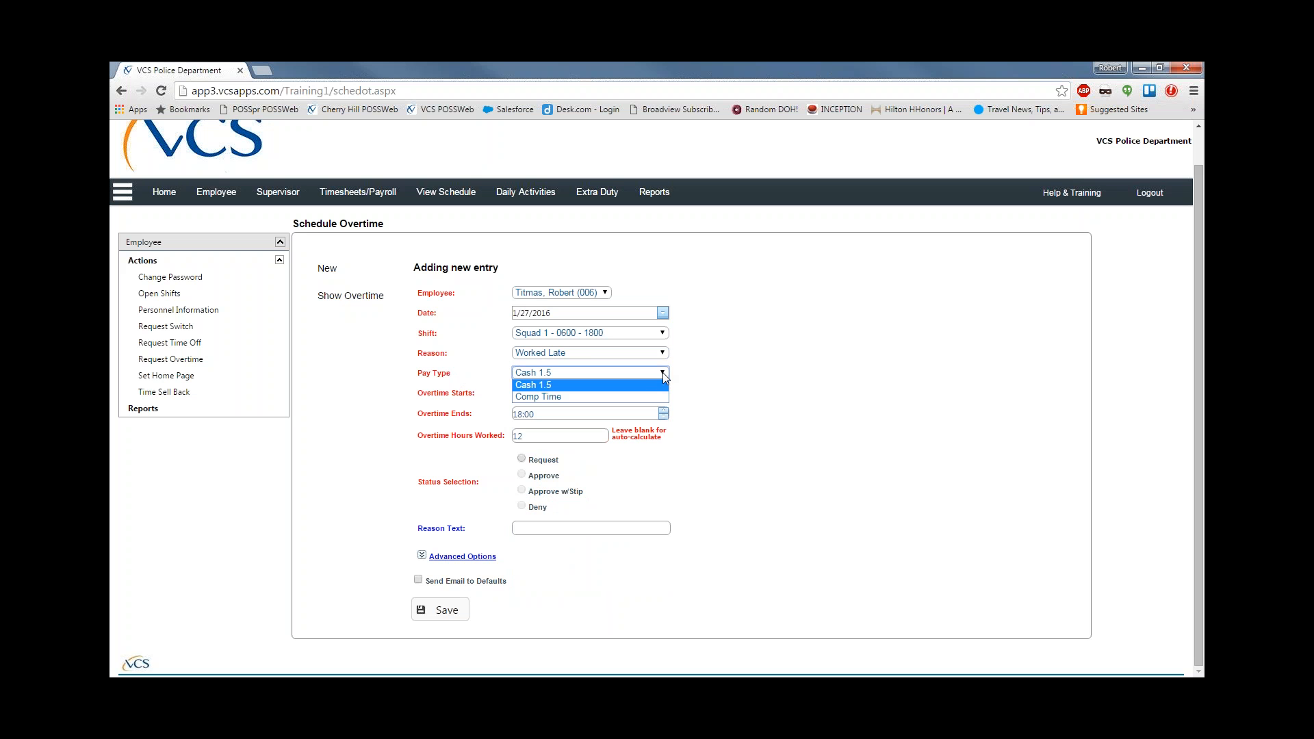
click(555, 388)
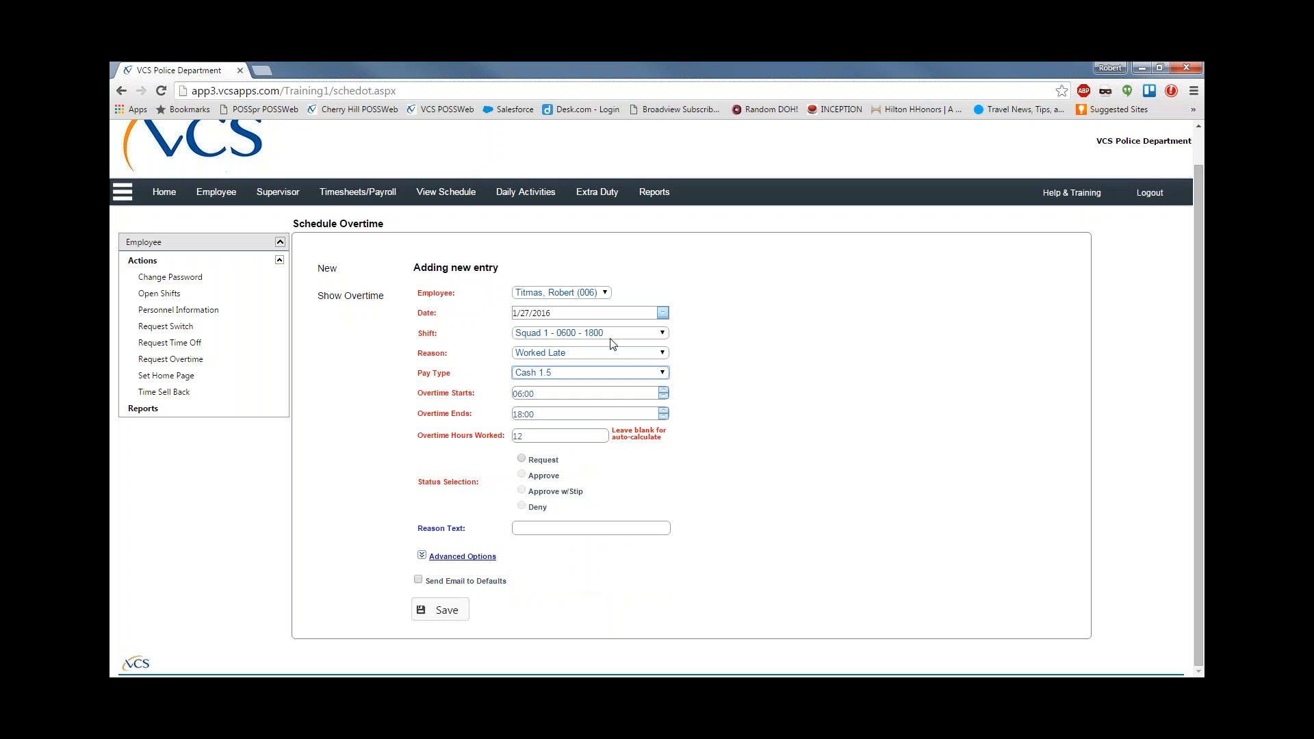
Set the overtime entry to start at 18:00 and end at 19:00.
click(527, 395)
click(522, 394)
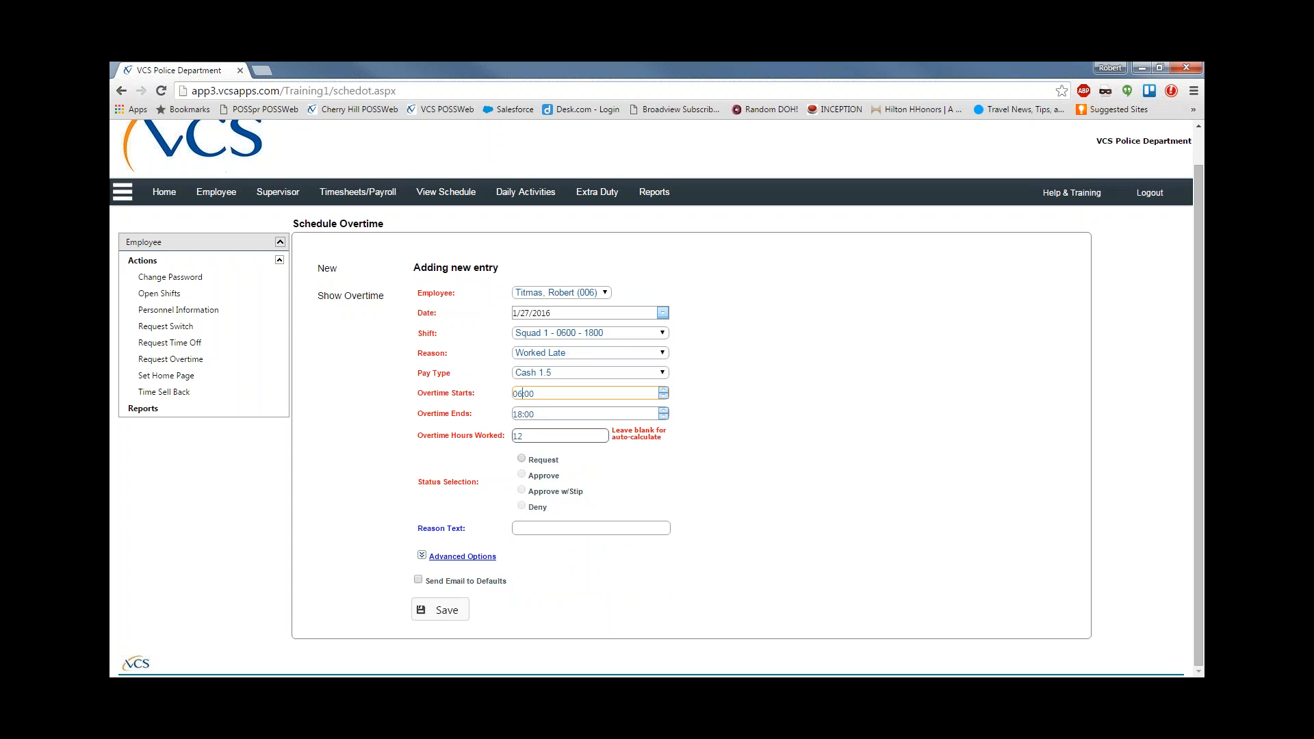
key(BackSpace)
key(BackSpace)
text(18)
key(Tab)
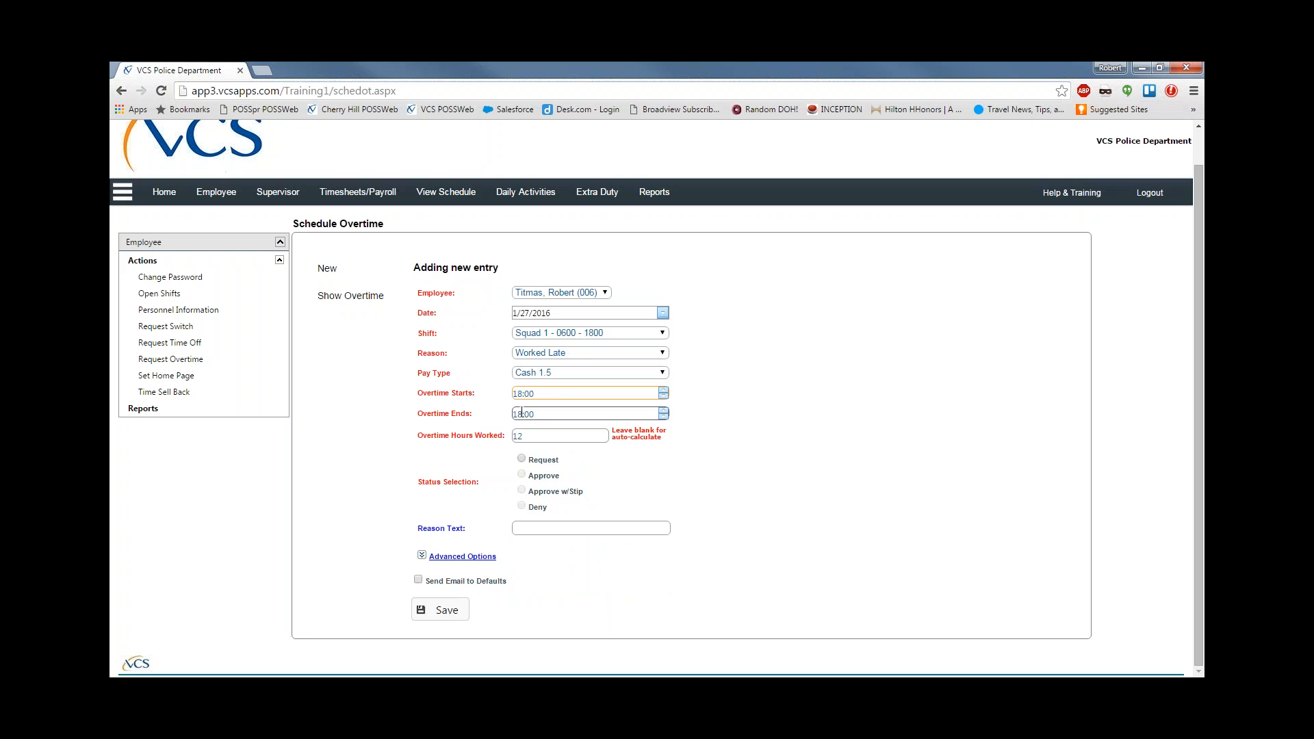
key(Home)
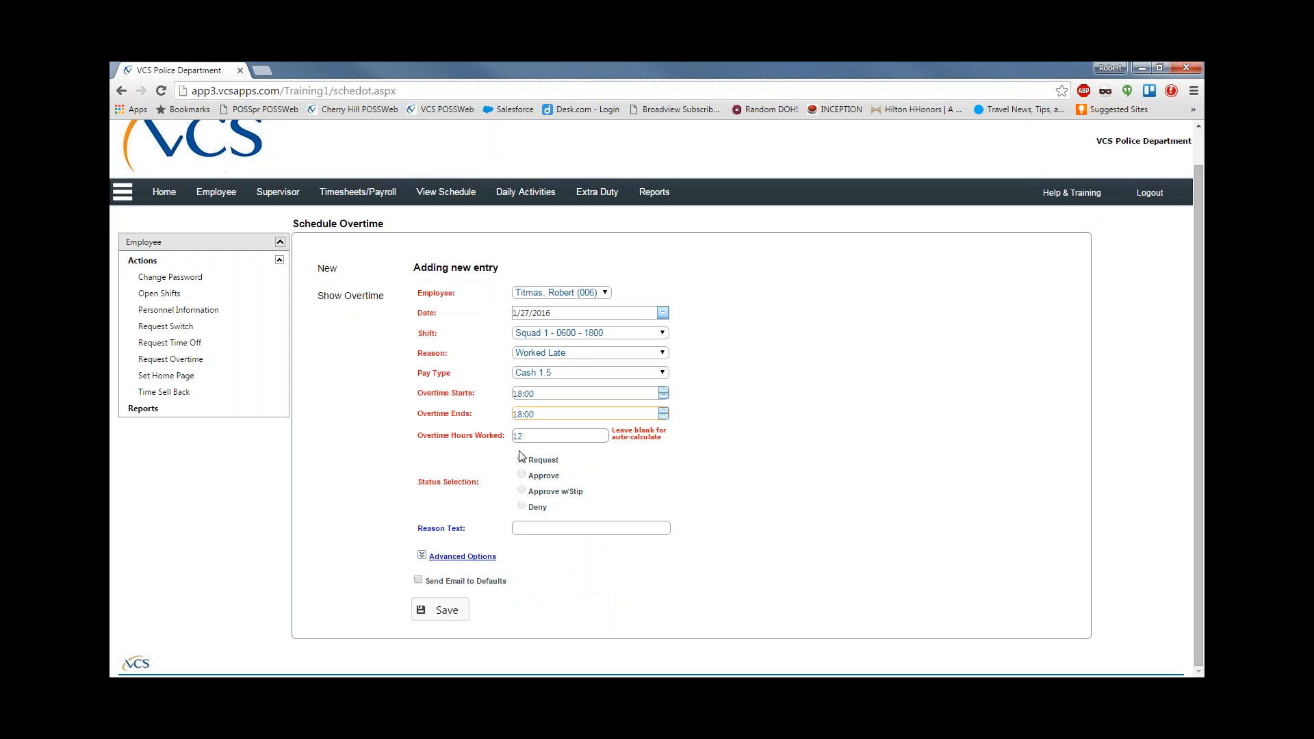
key(BackSpace)
text(9)
click(658, 528)
Clear the overtime hours worked so they are calculated automatically.
double_click(523, 436)
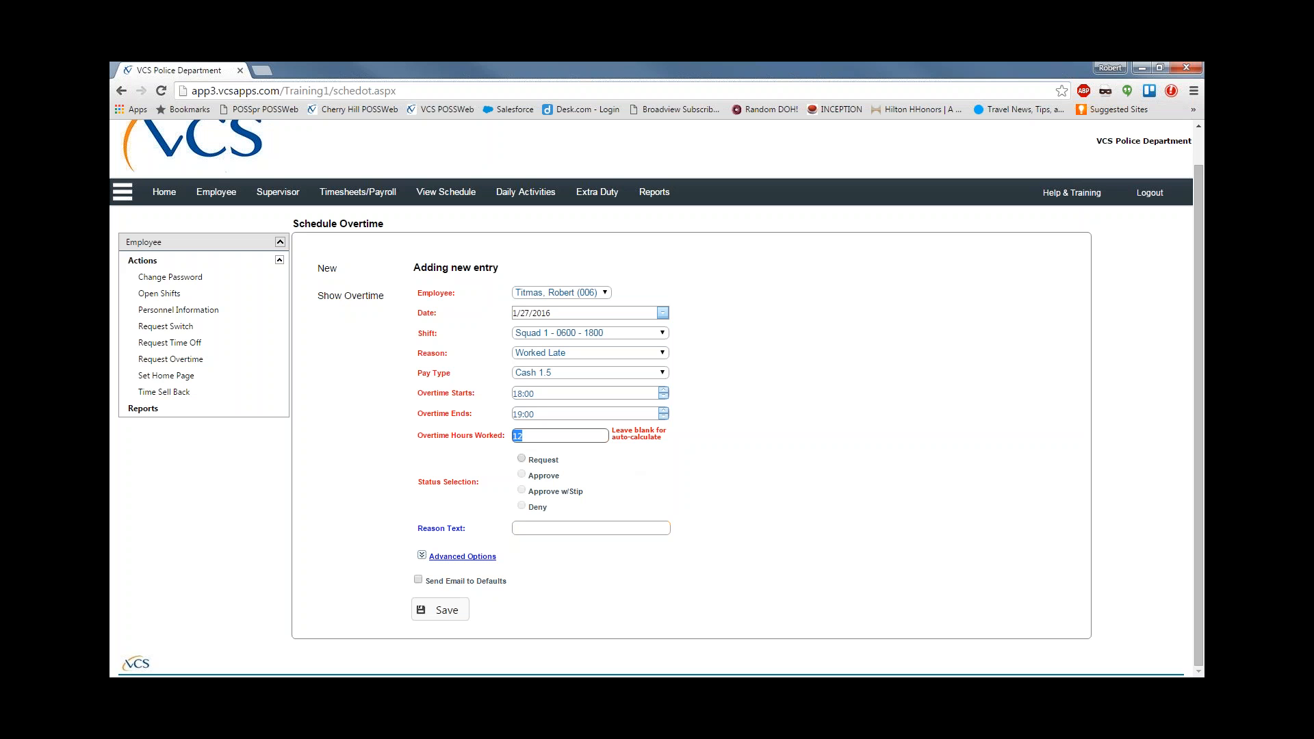
key(BackSpace)
click(590, 435)
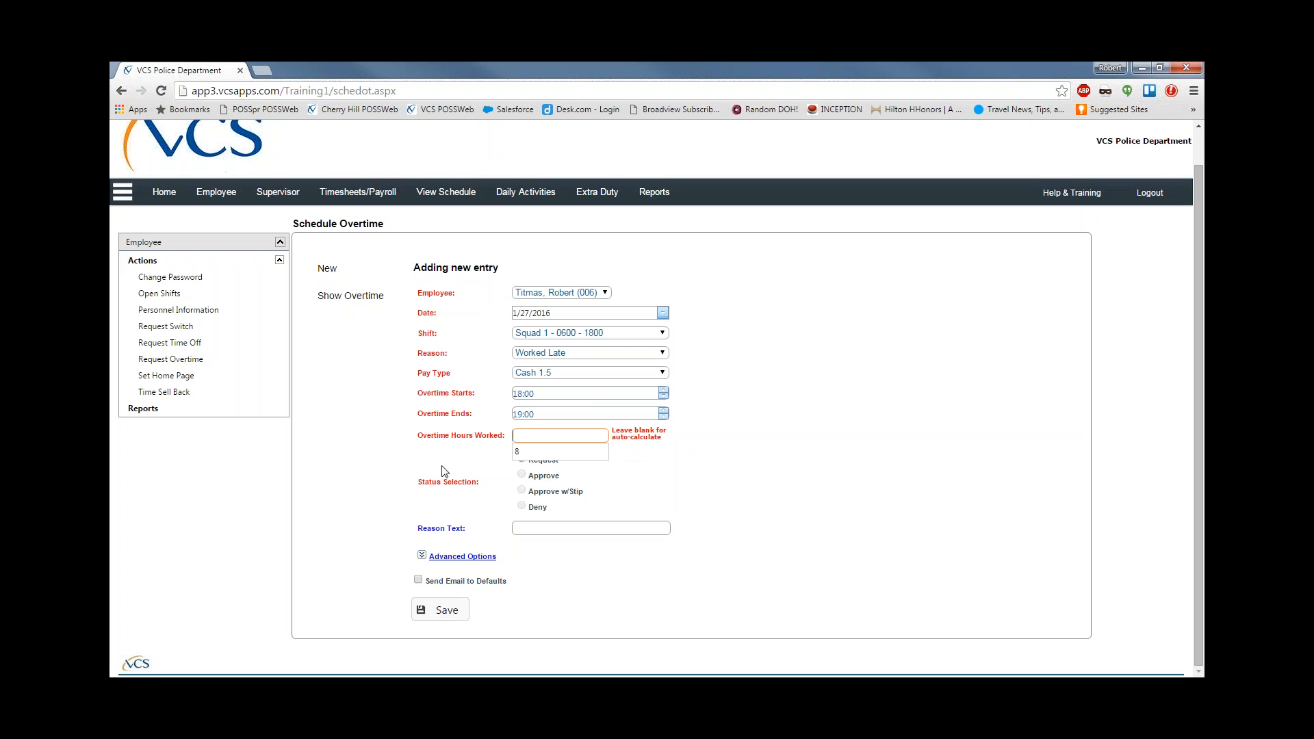
click(381, 472)
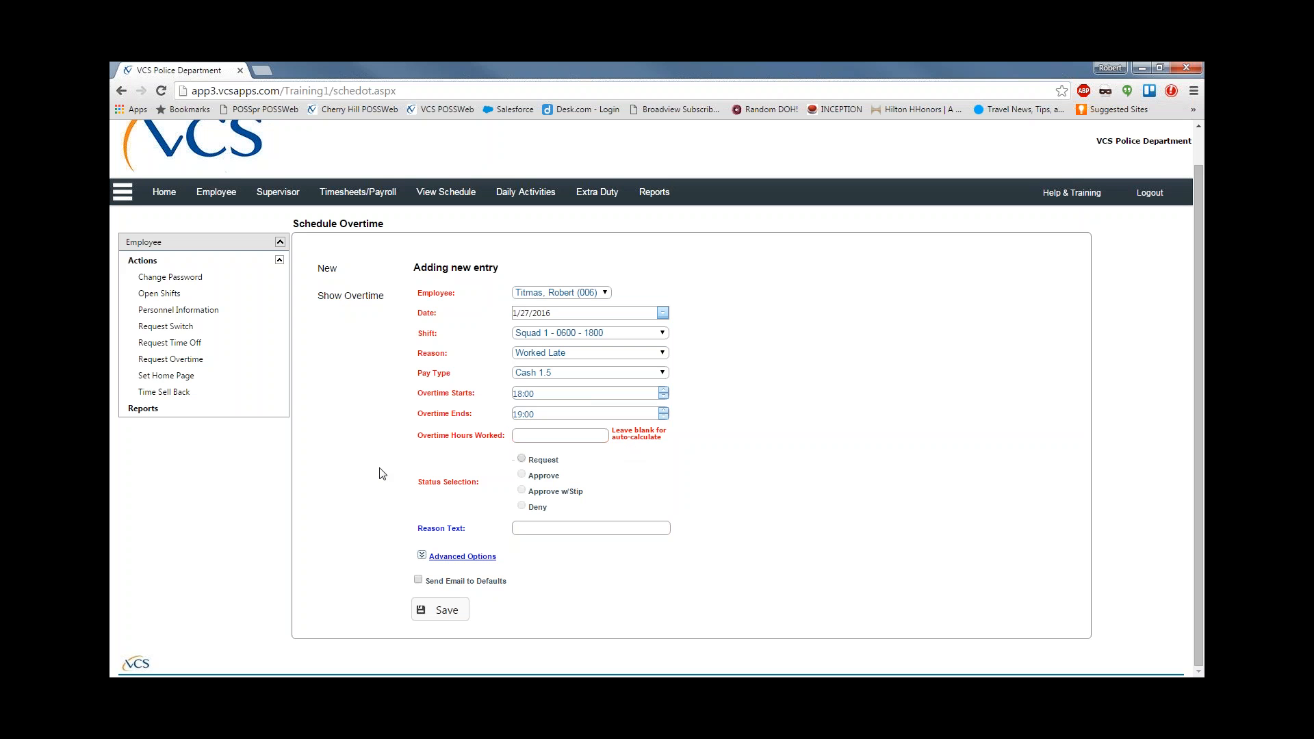
Set the overtime status to Request and enter Traffic Stop as the reason text.
click(523, 460)
click(536, 528)
text(Traffic SAop)
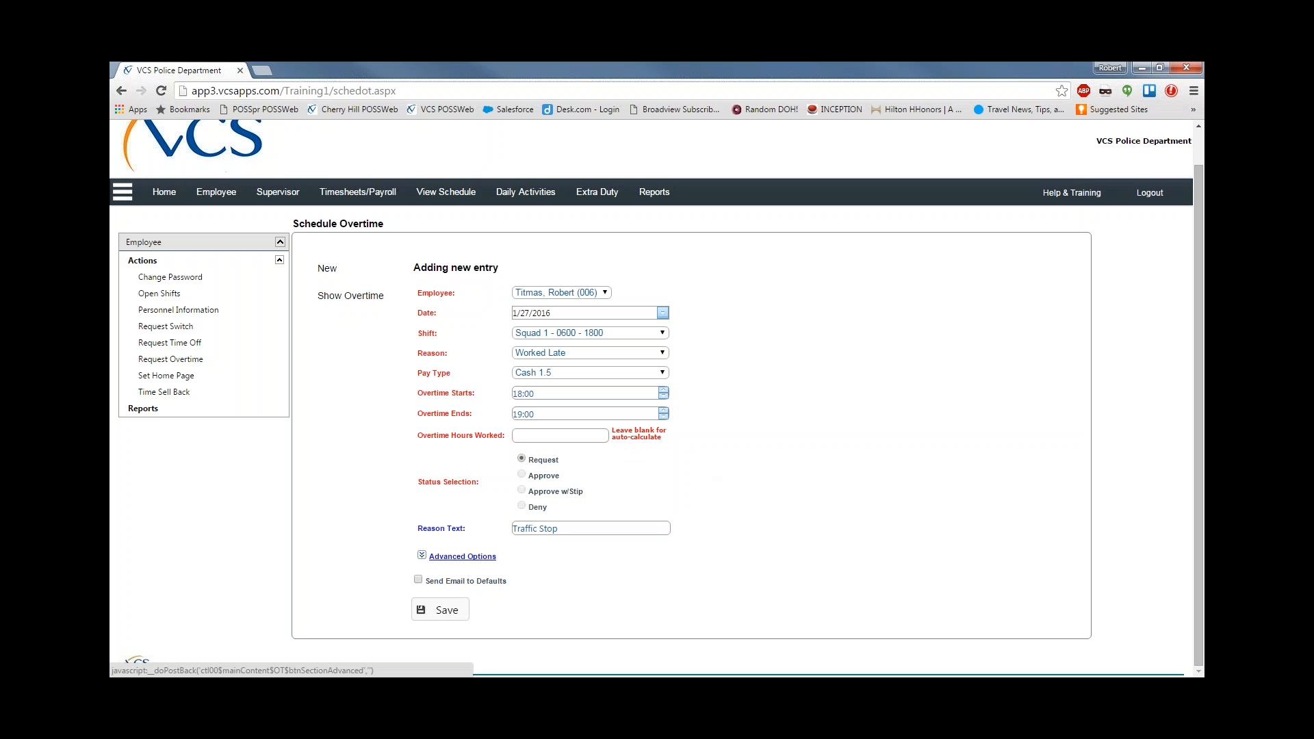
Review the overtime entry's advanced options, including the job choices, and collapse them without changing anything.
click(462, 555)
scroll(695, 610, down, 3)
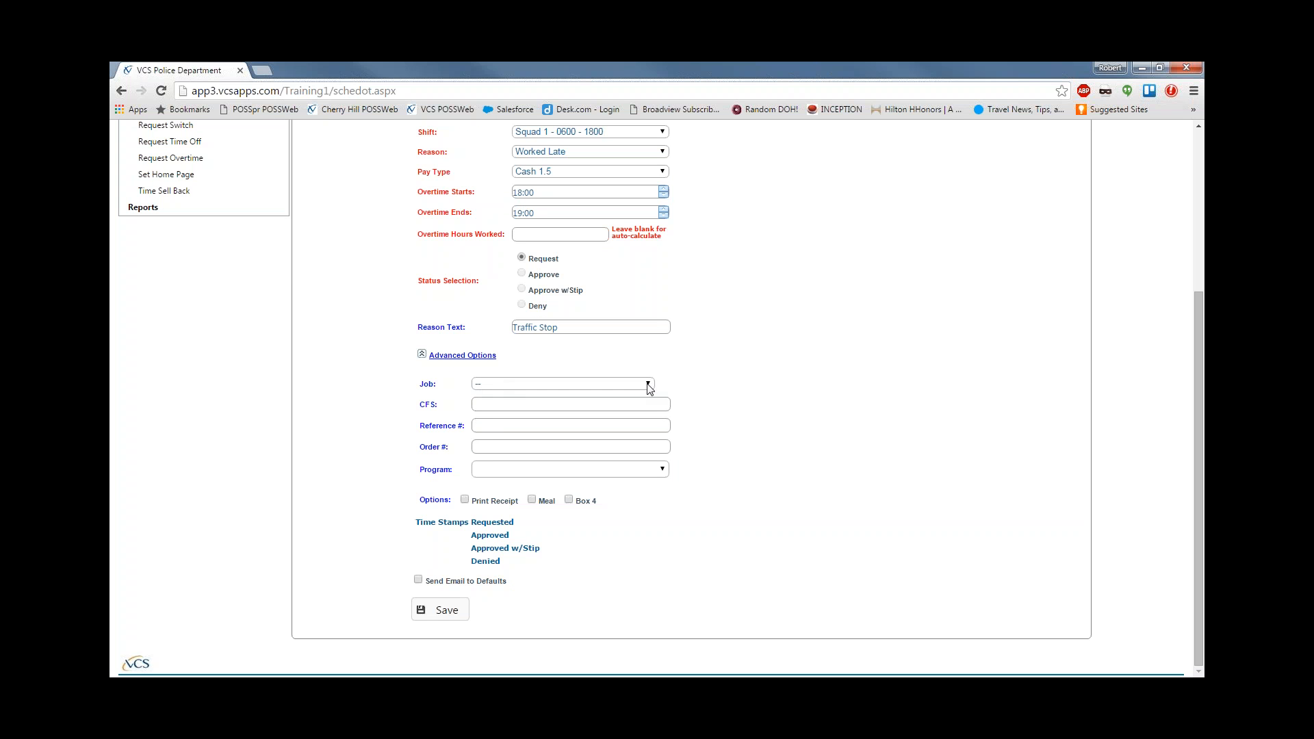
click(649, 386)
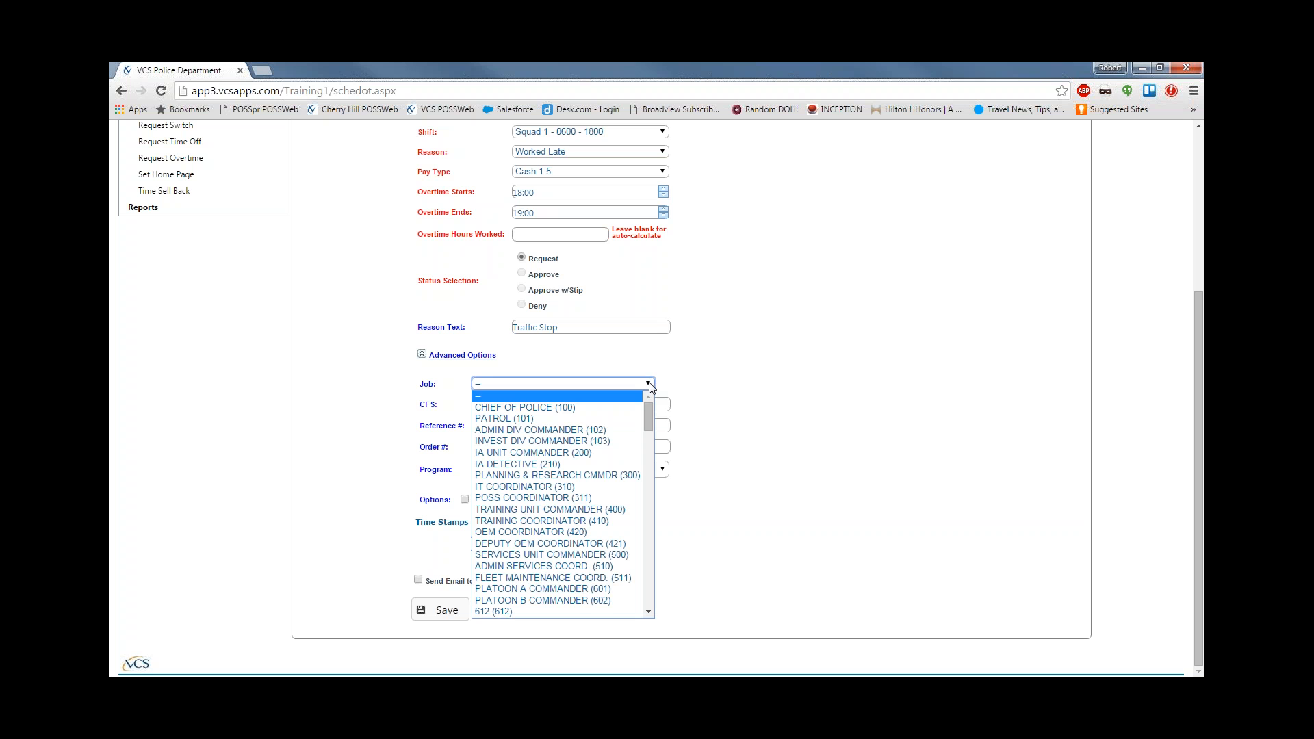
click(651, 387)
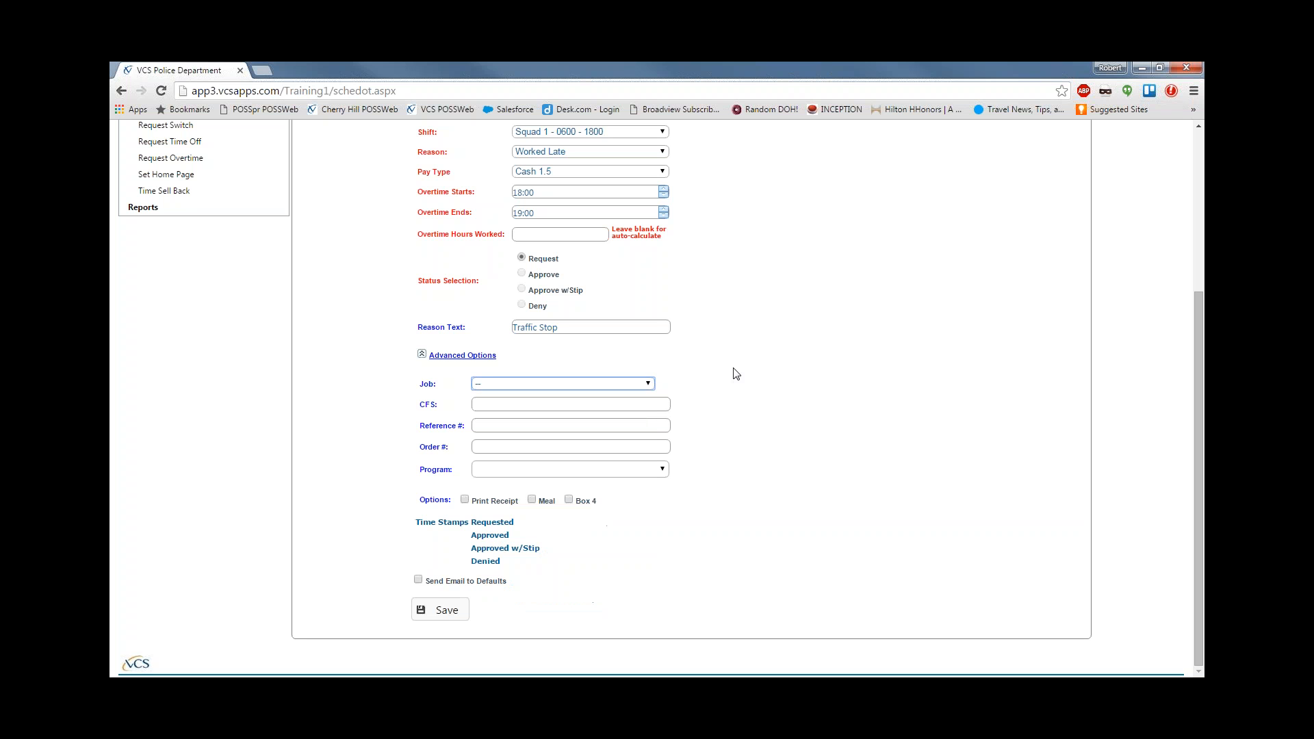
click(489, 406)
click(489, 426)
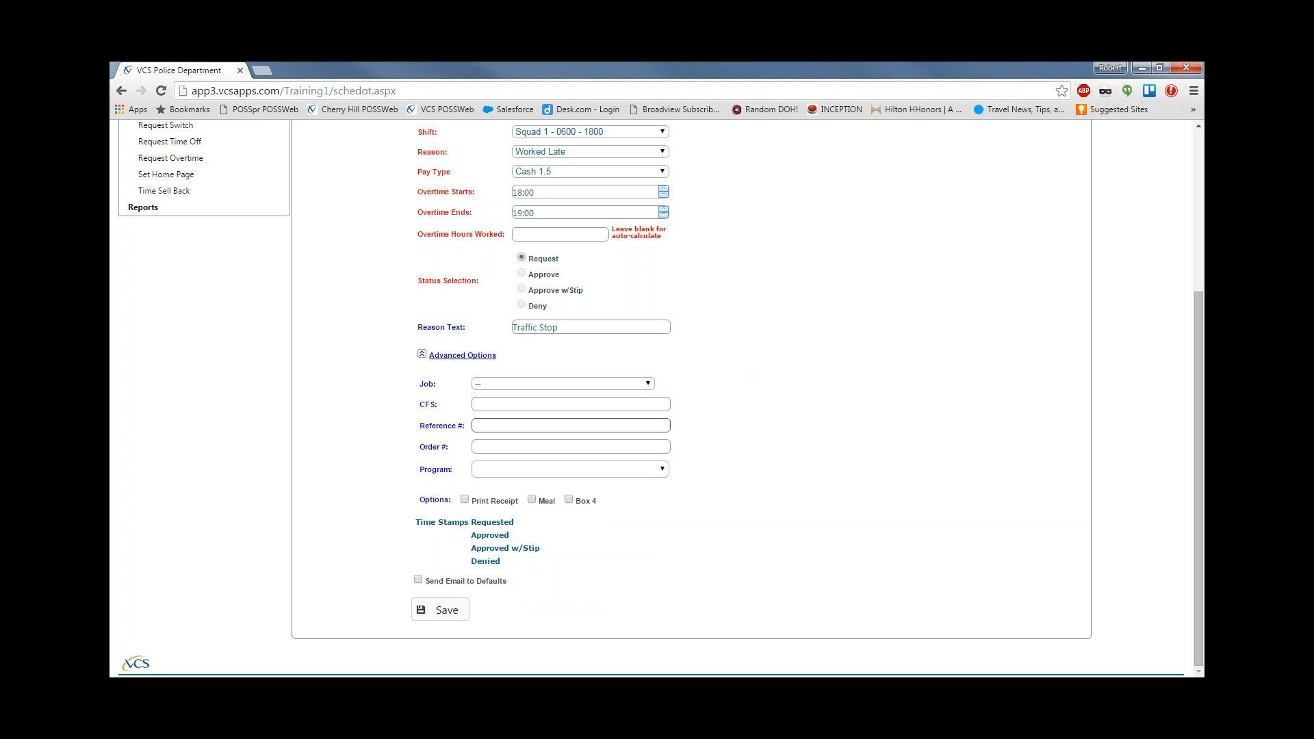
click(462, 355)
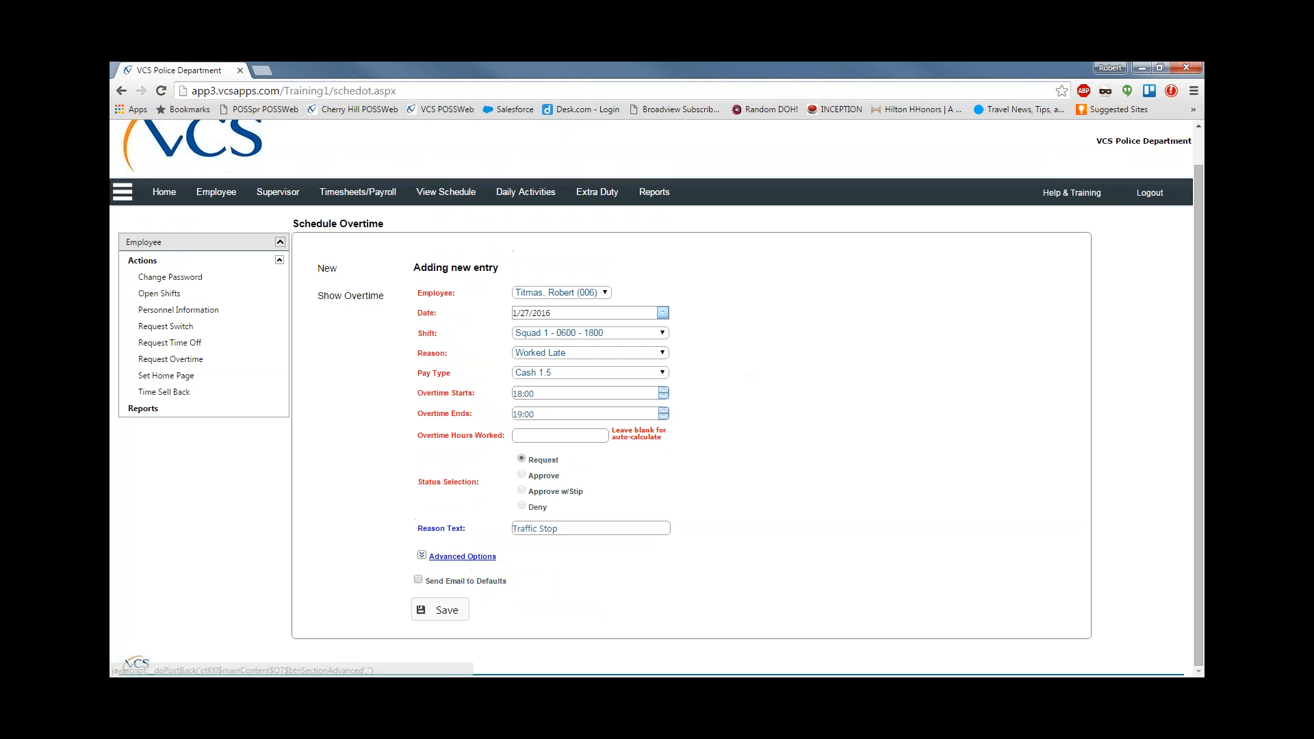
Try to save the overtime request, and try again with its date changed to 2/1/2016.
click(440, 613)
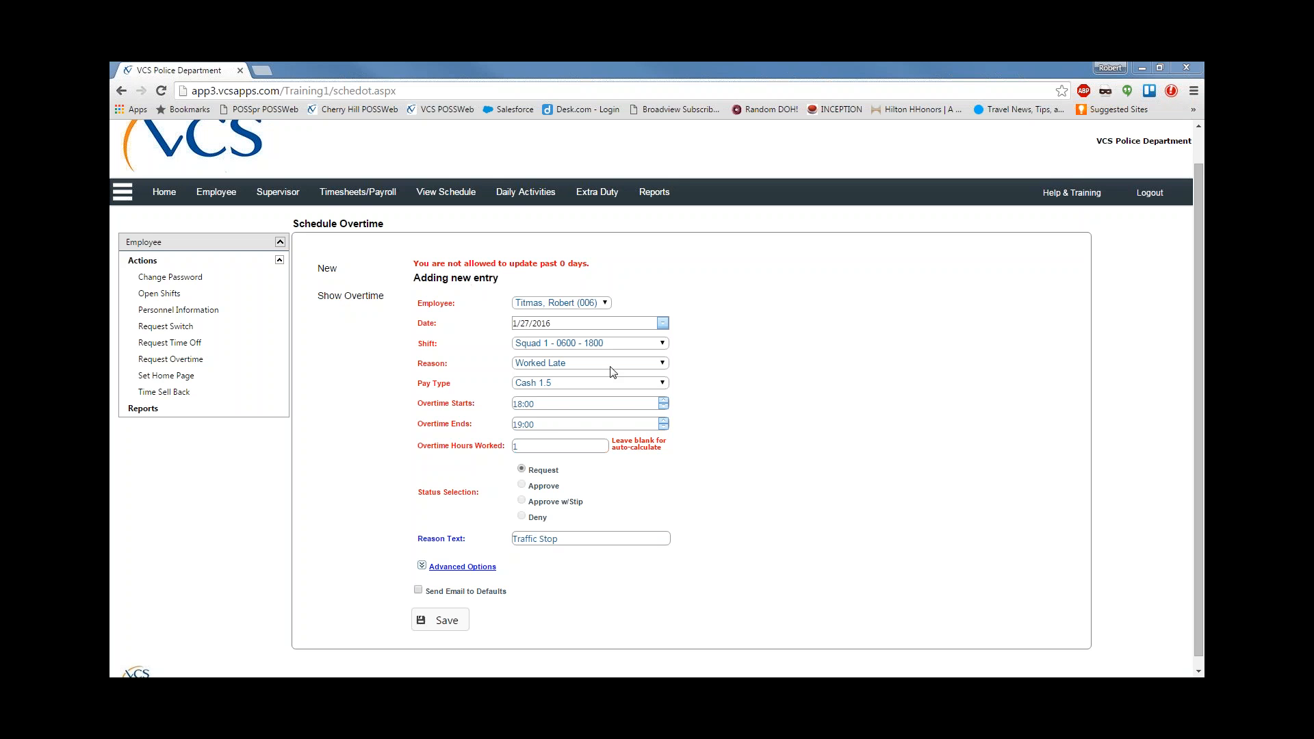
click(663, 324)
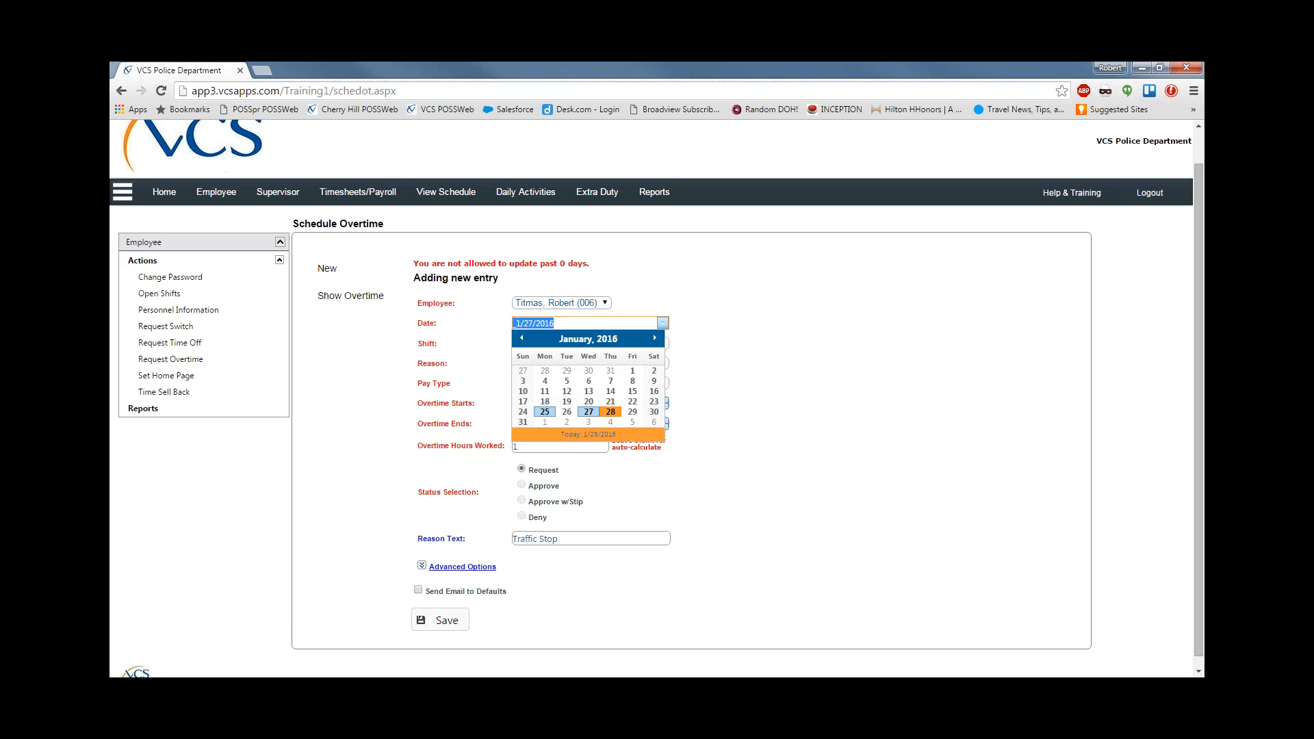
click(545, 422)
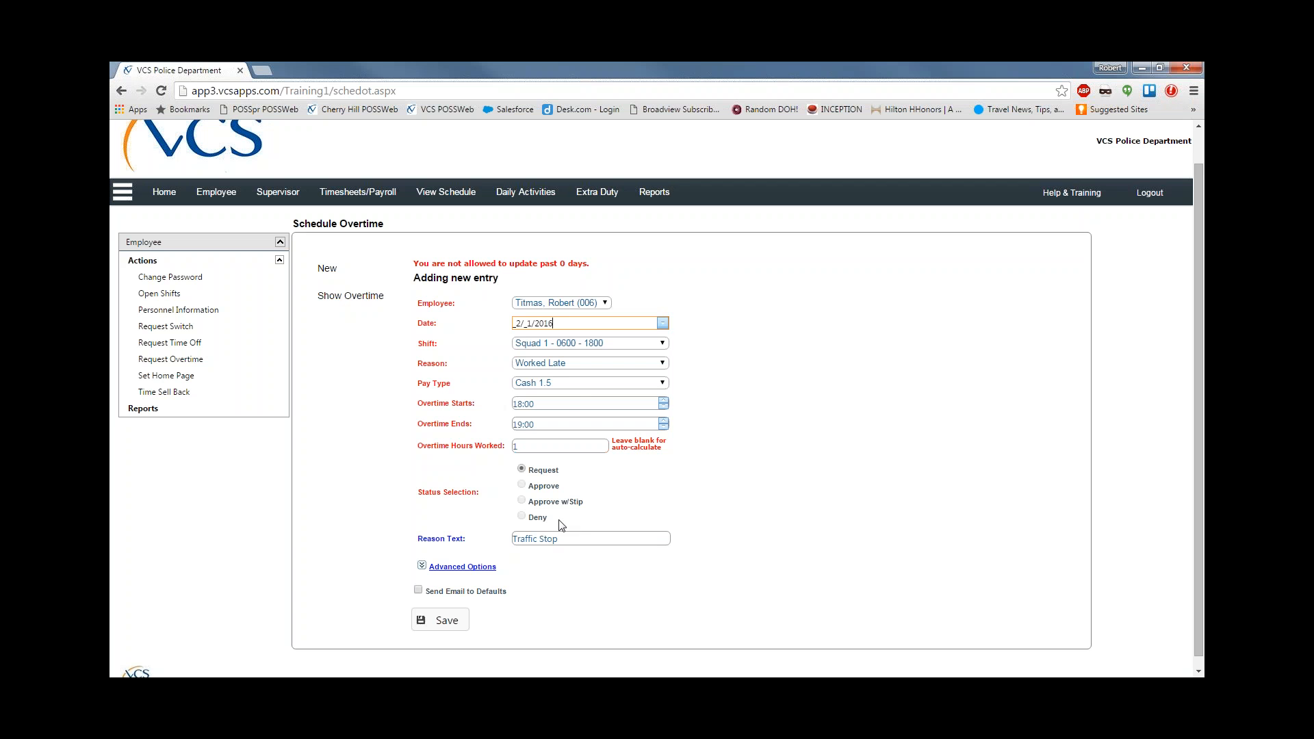
click(447, 622)
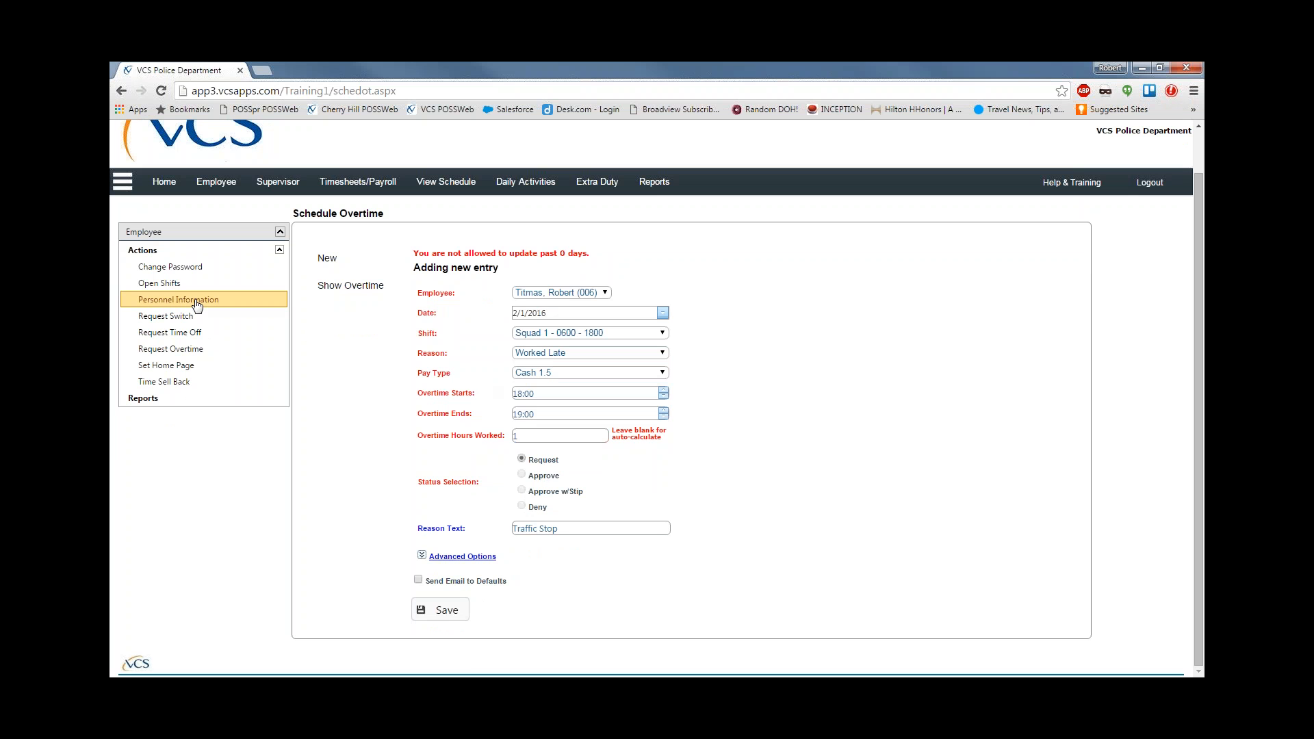
Start a new overtime request dated 2/1/2016 for shift Squad 1 - 0600 - 1800 with the reason Worked Late.
click(182, 349)
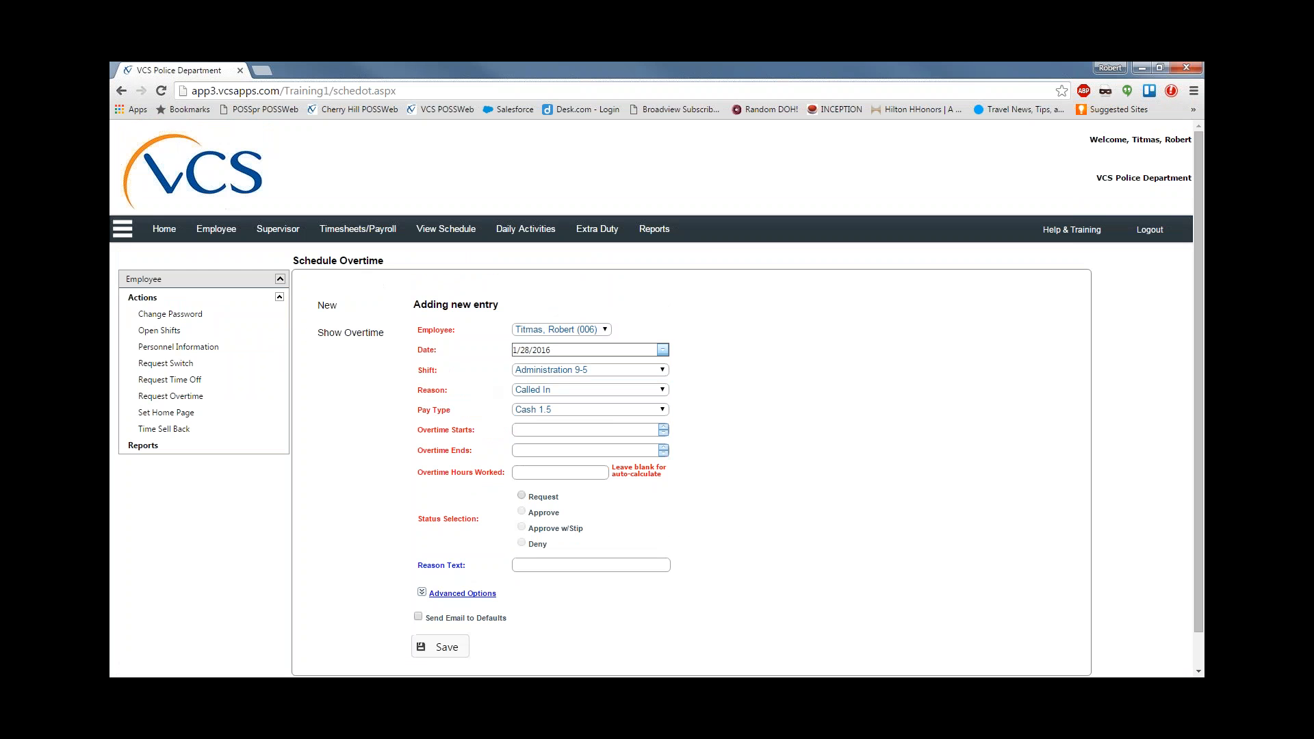
click(540, 457)
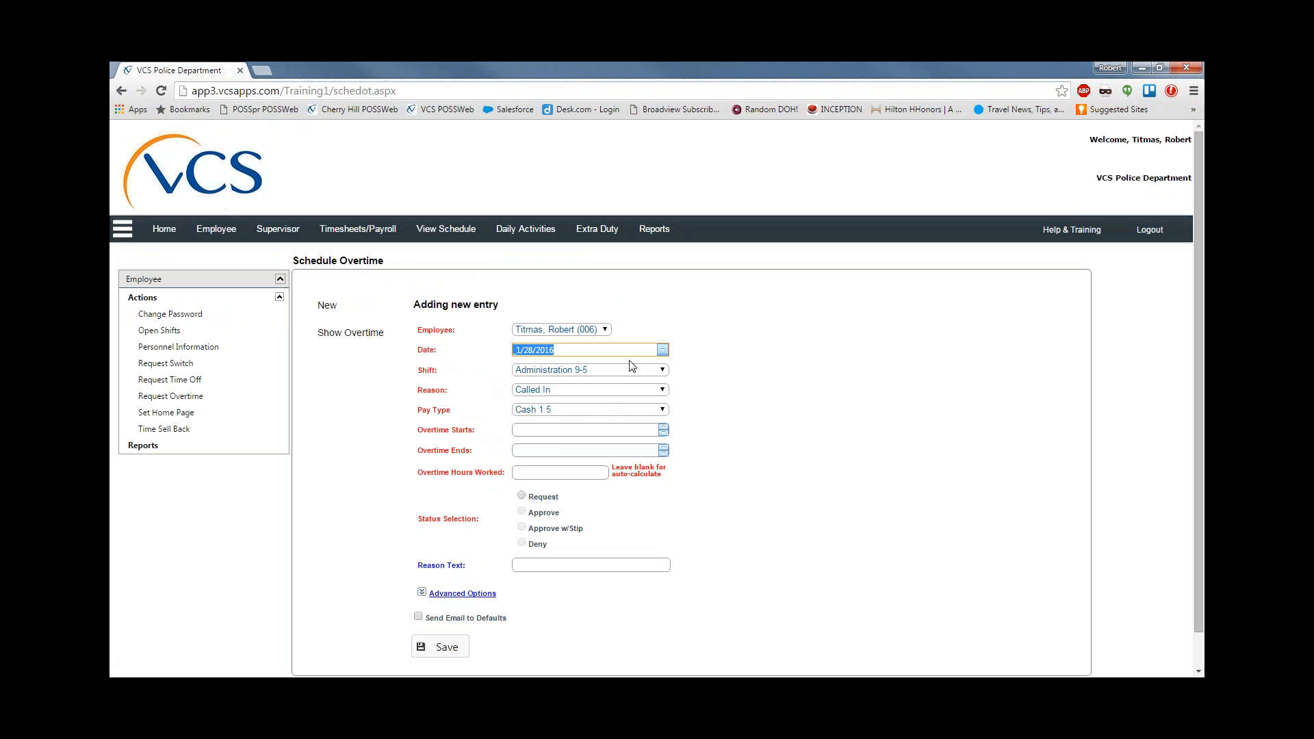
click(662, 350)
click(544, 448)
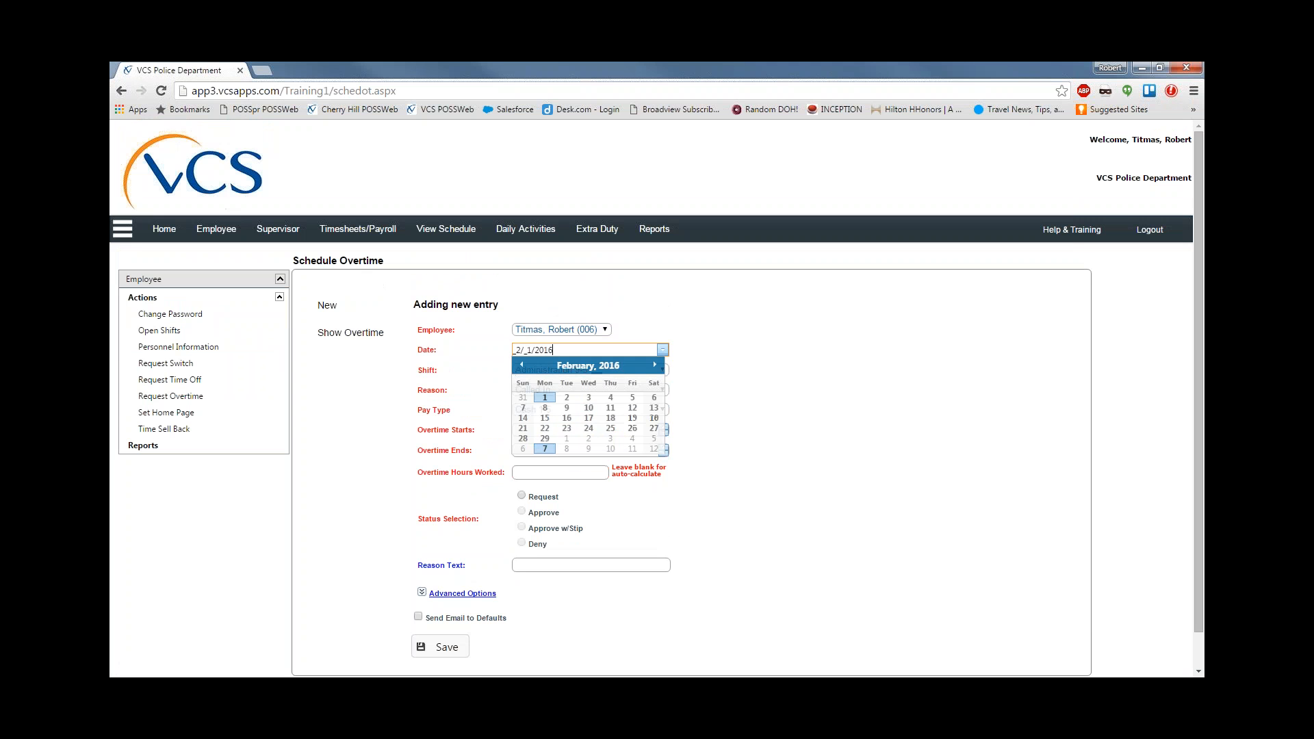
click(662, 370)
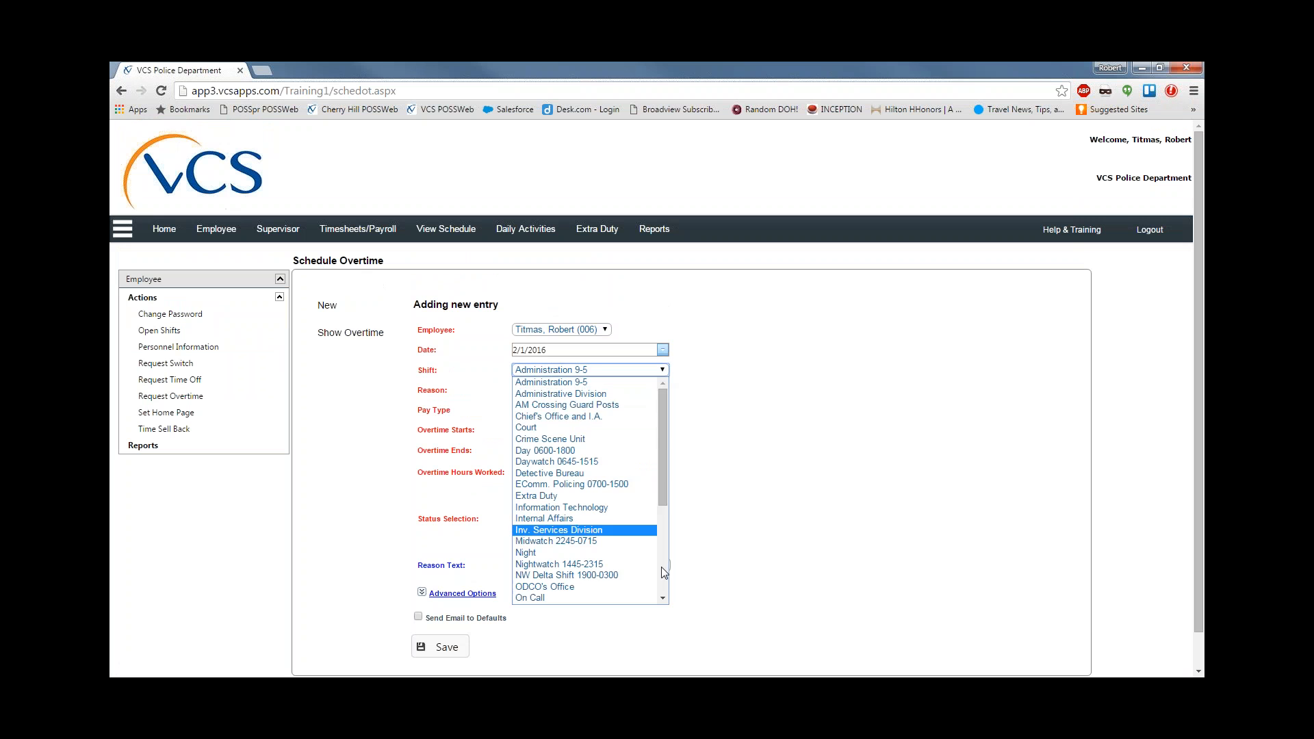
click(662, 567)
click(516, 519)
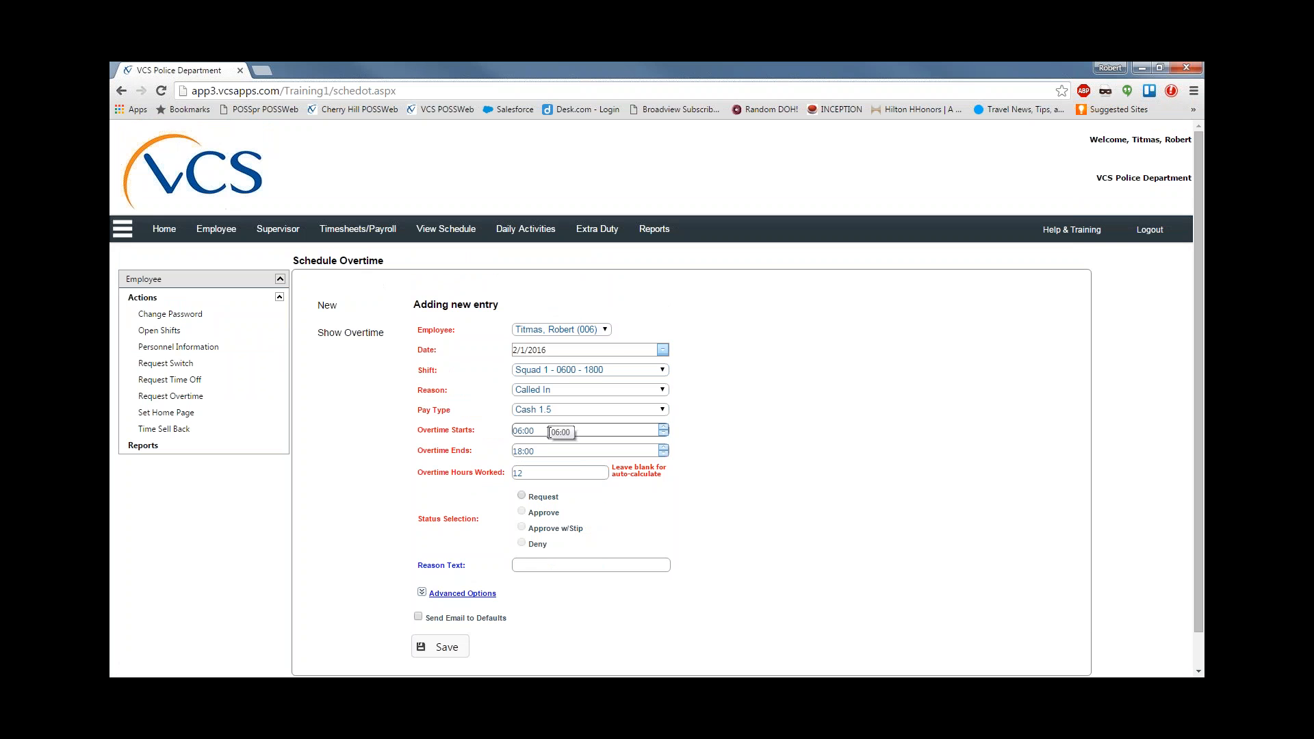
click(662, 389)
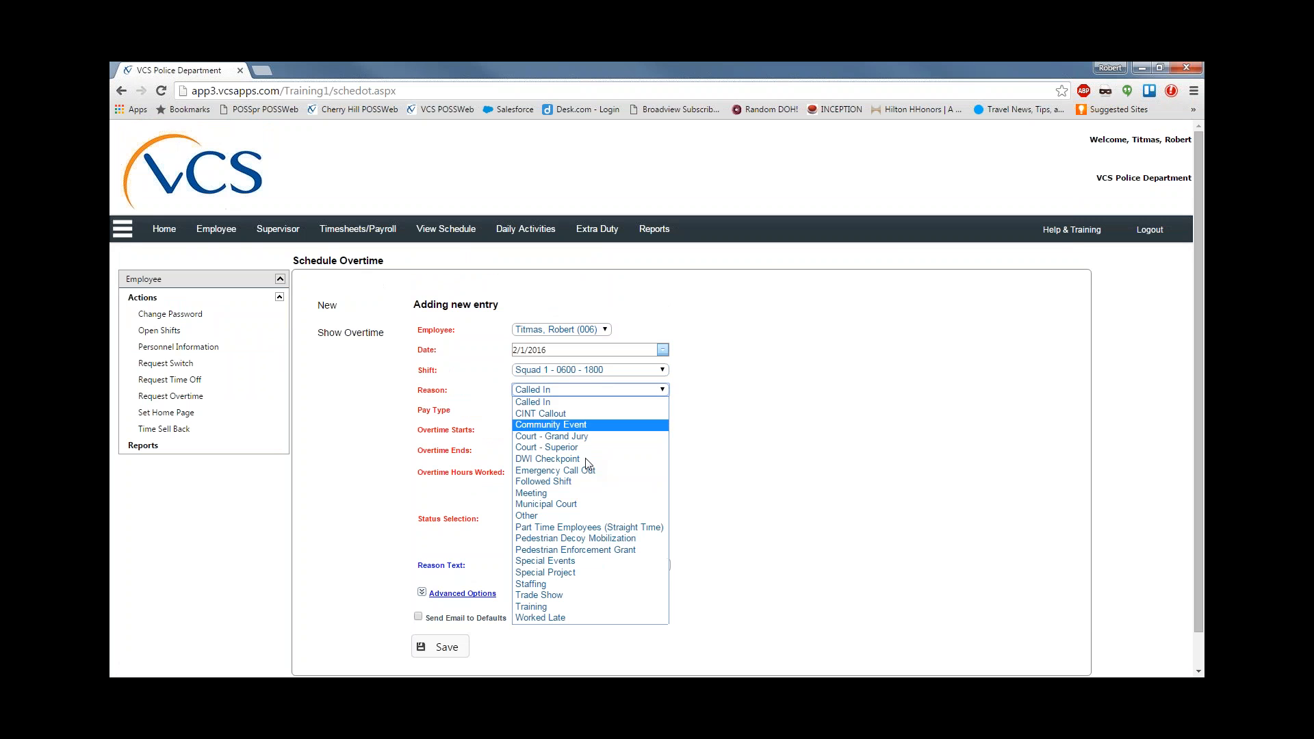
click(541, 618)
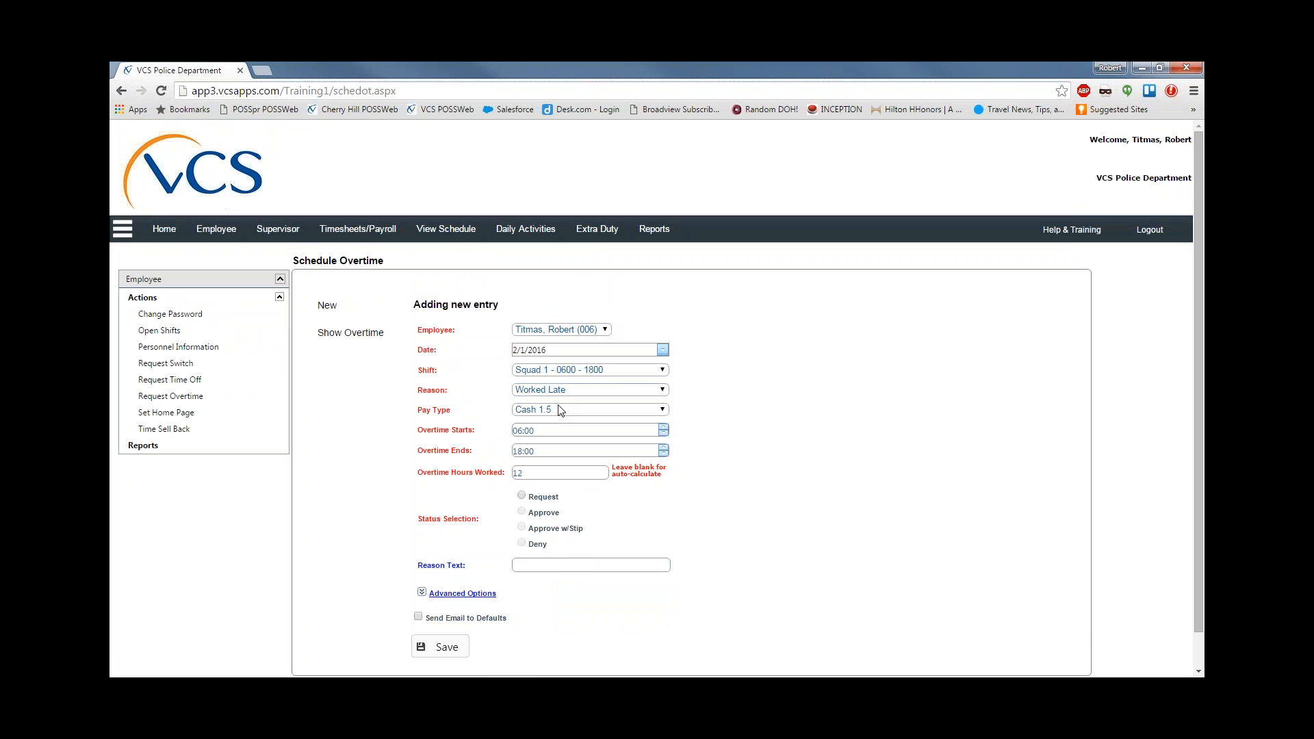
Set the overtime to run from 18:00 to 19:00 and leave the hours worked blank.
click(528, 431)
text(18:00)
key(Tab)
text(19:00)
key(Tab)
key(BackSpace)
Set the status to Request, enter Late Call as the reason text and try to save the overtime entry.
click(521, 495)
scroll(526, 497, down, 1)
click(532, 528)
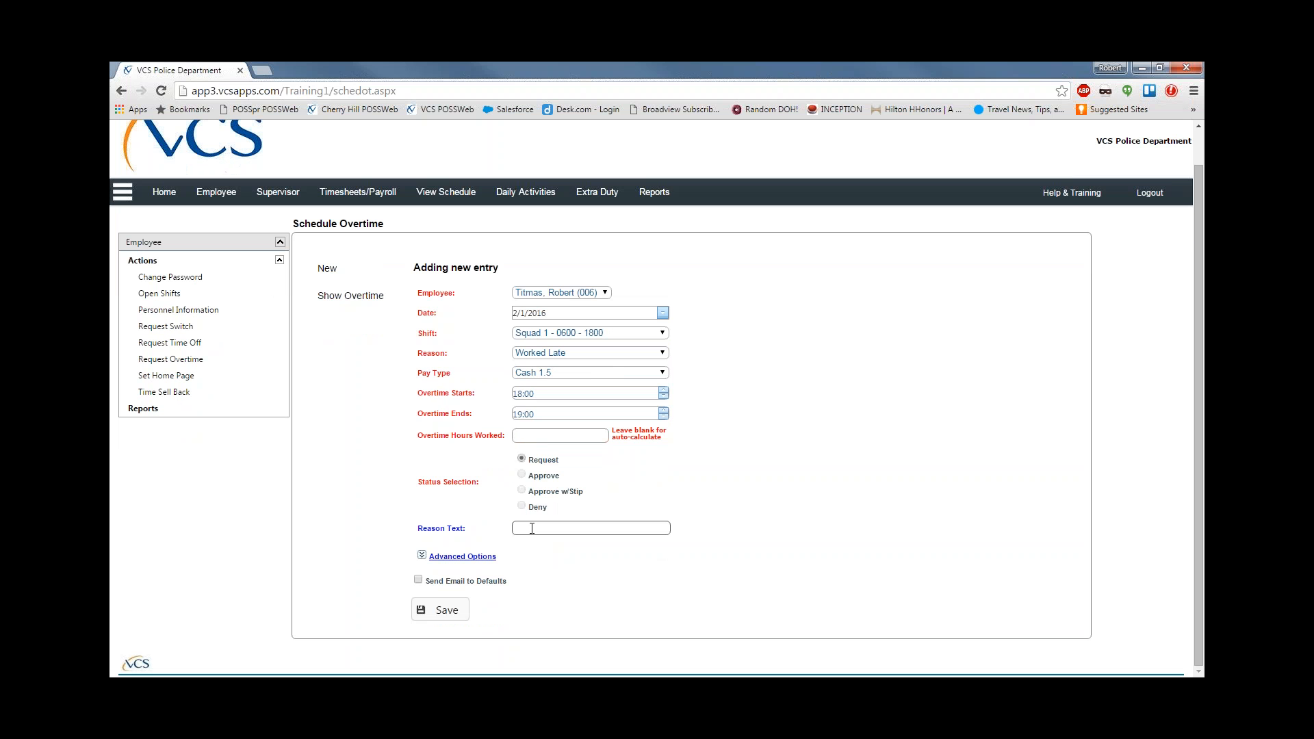
text(Late Call)
click(426, 618)
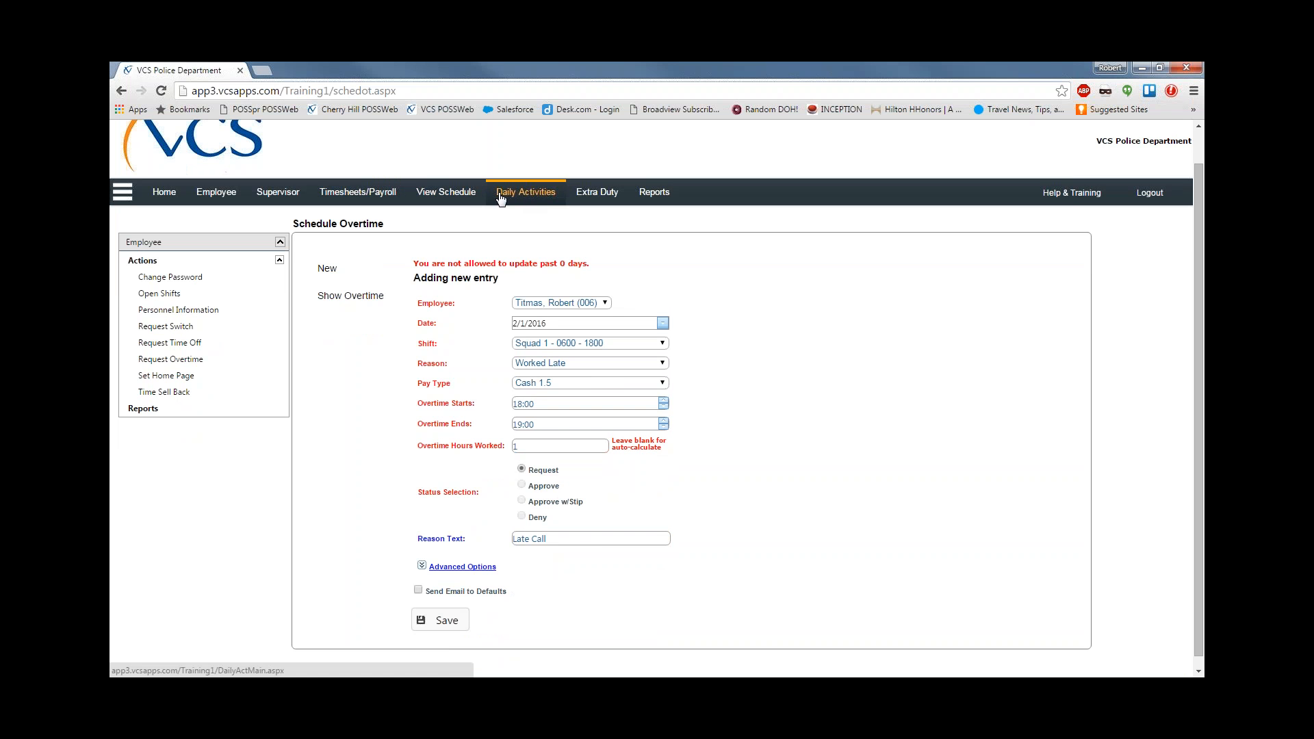
Open the existing overtime entry dated 1/16/2016 from the overtime list and examine its advanced options and time stamps.
click(452, 197)
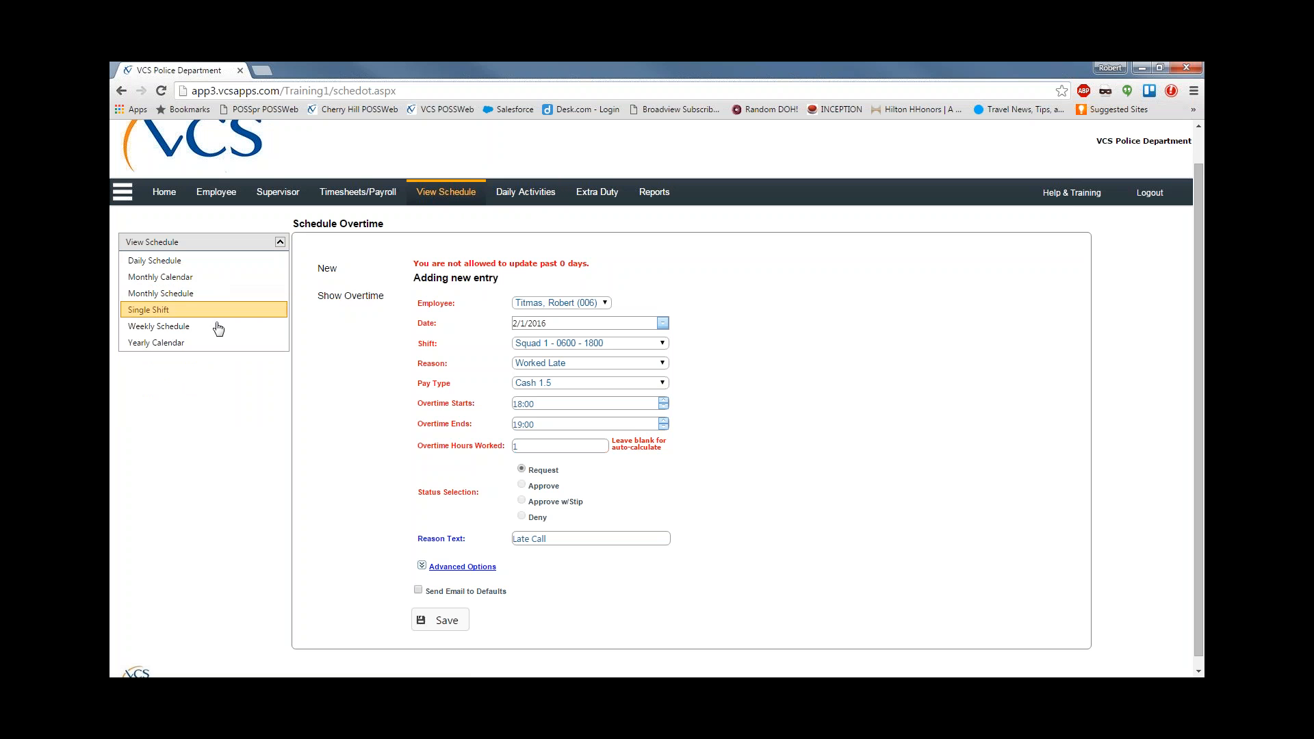
click(345, 302)
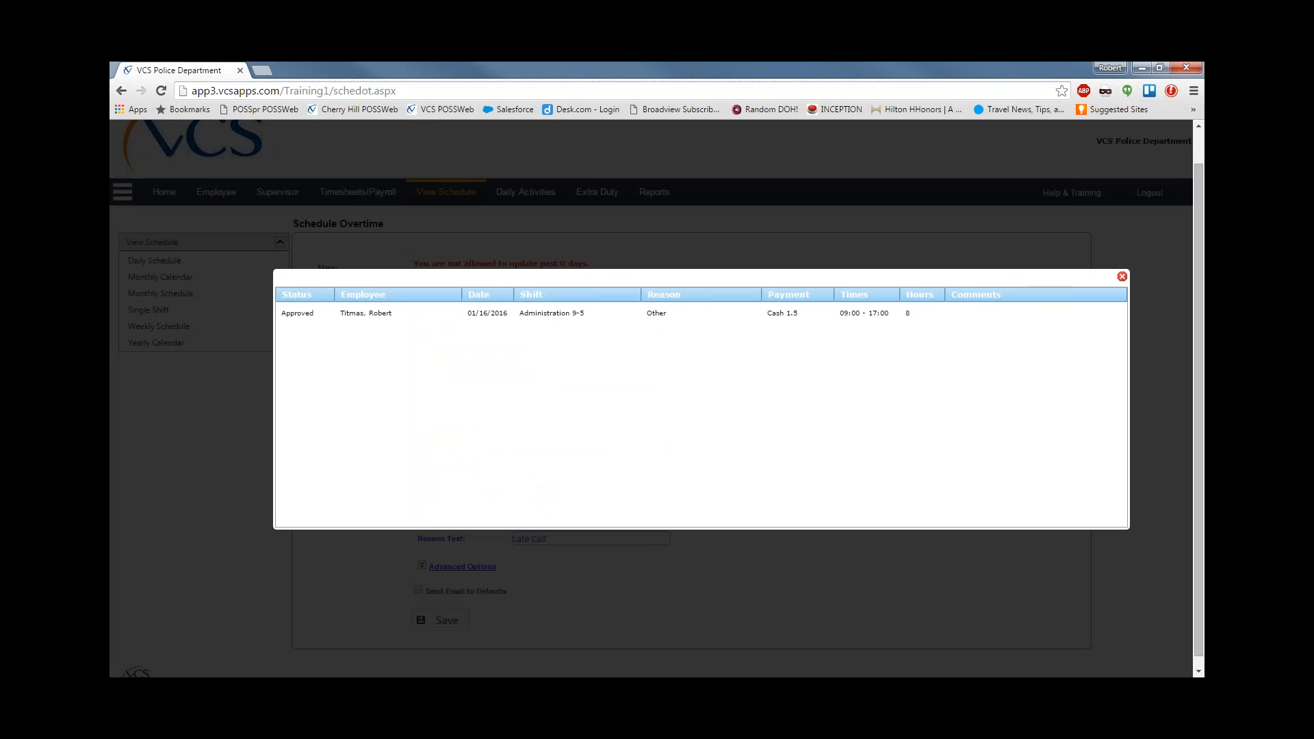
click(373, 314)
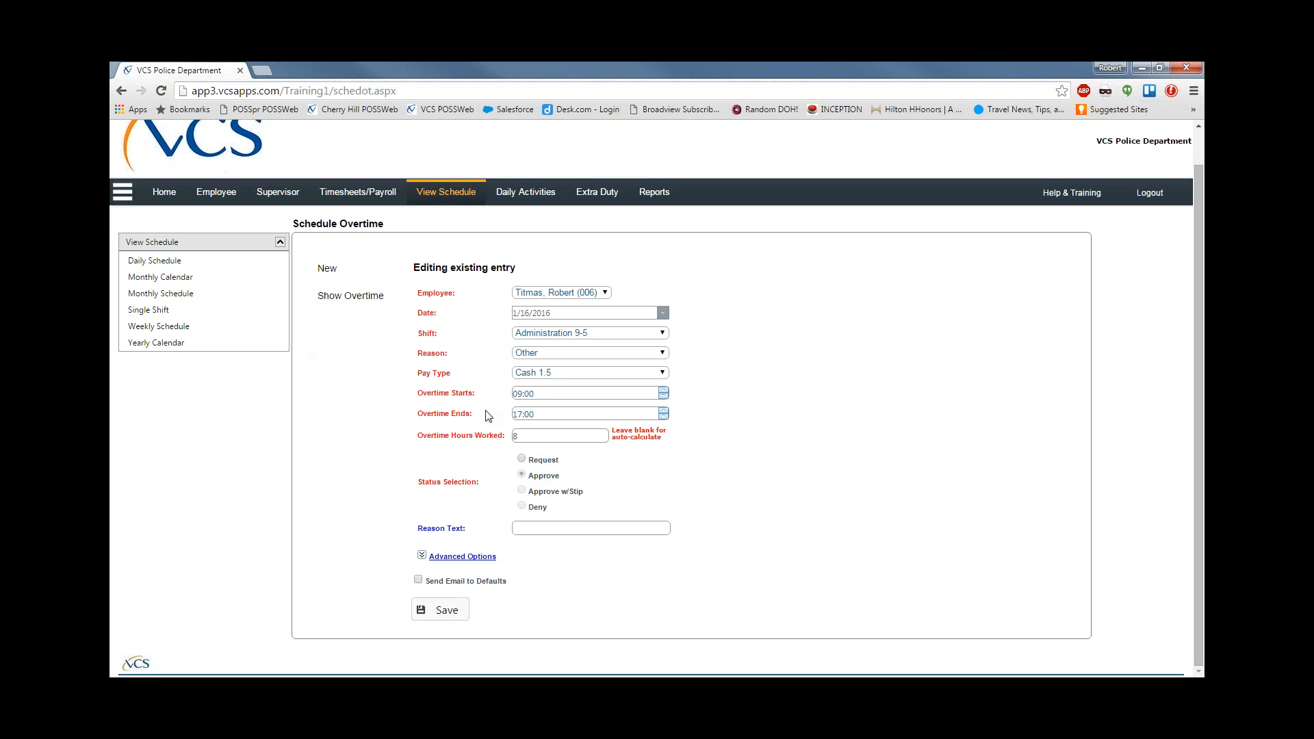
click(460, 550)
scroll(376, 513, down, 3)
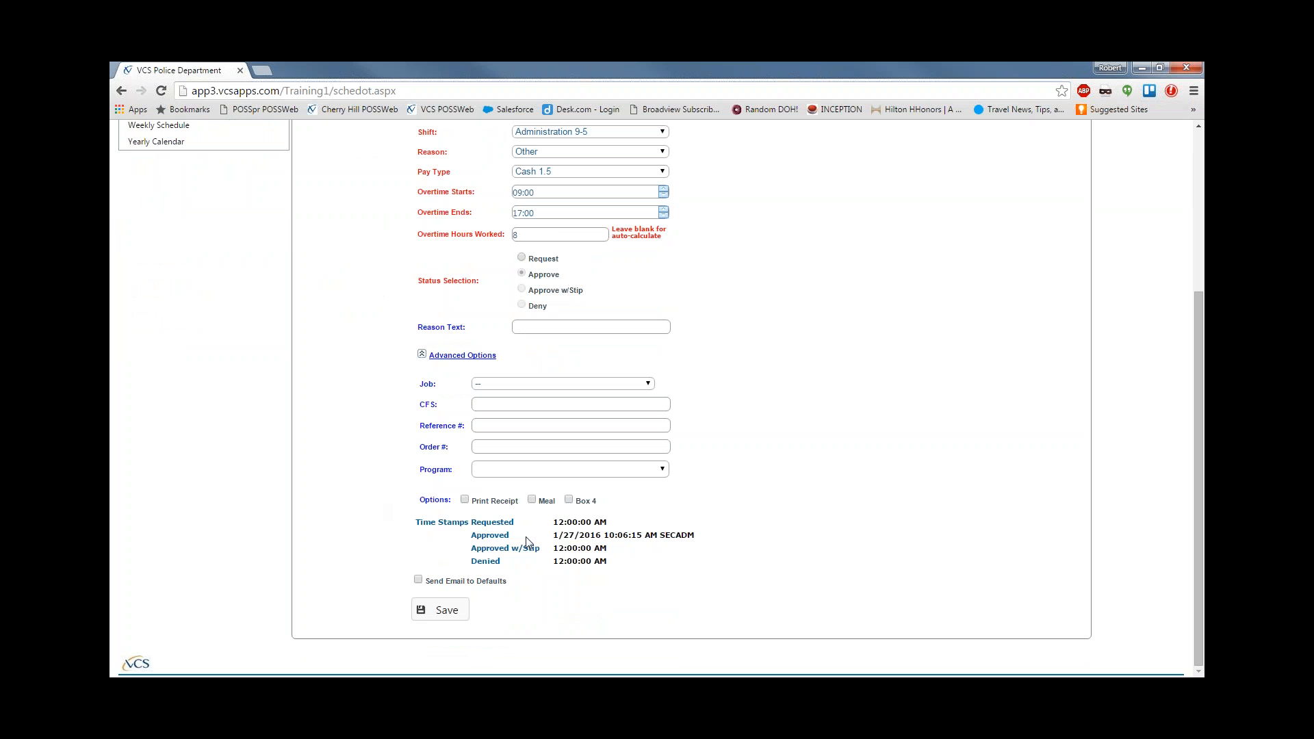
scroll(527, 542, up, 4)
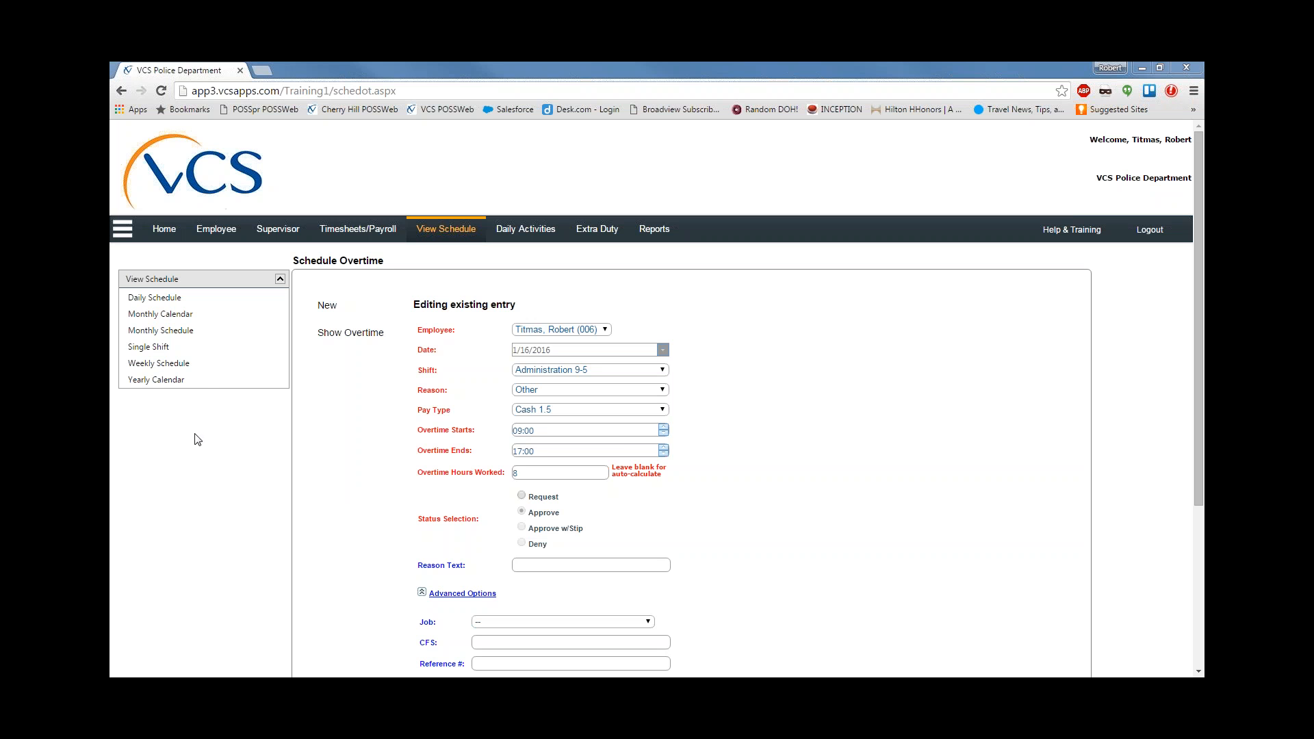
Open the Request Switch form, check which employees are offered to switch with, and reload the form.
click(214, 230)
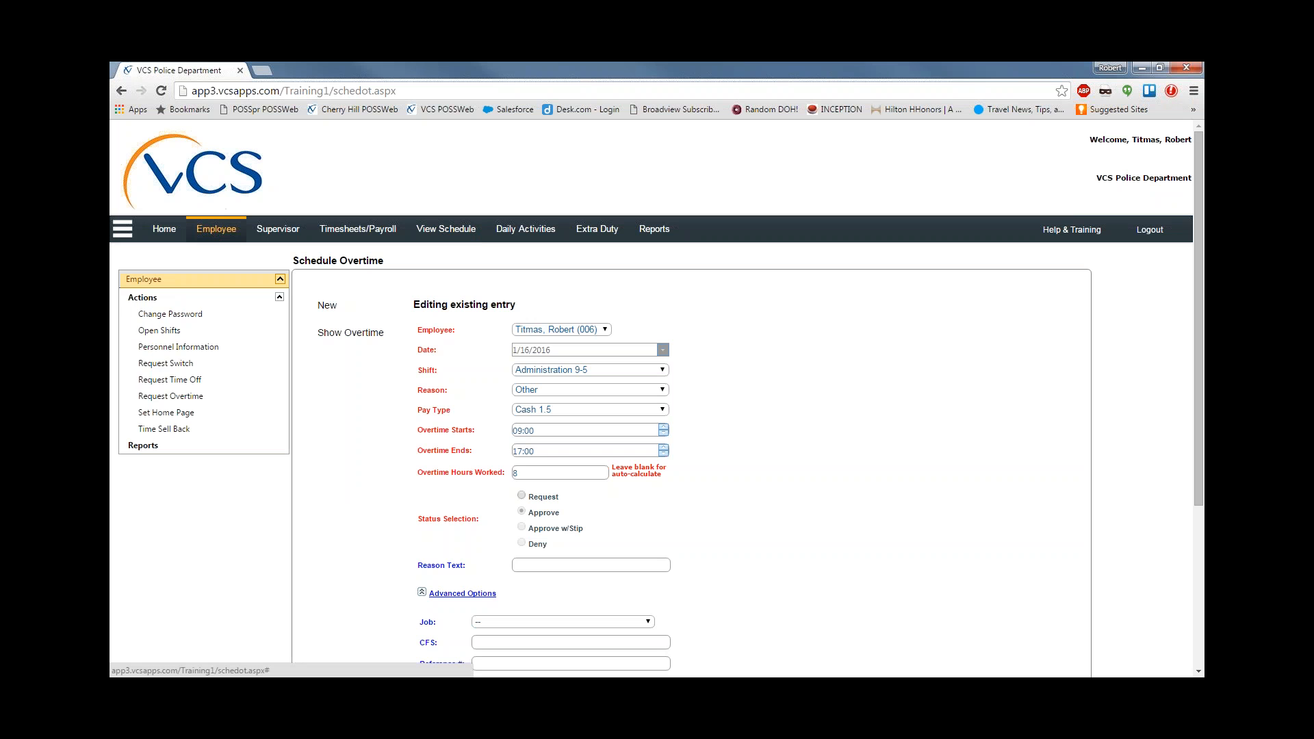
click(174, 369)
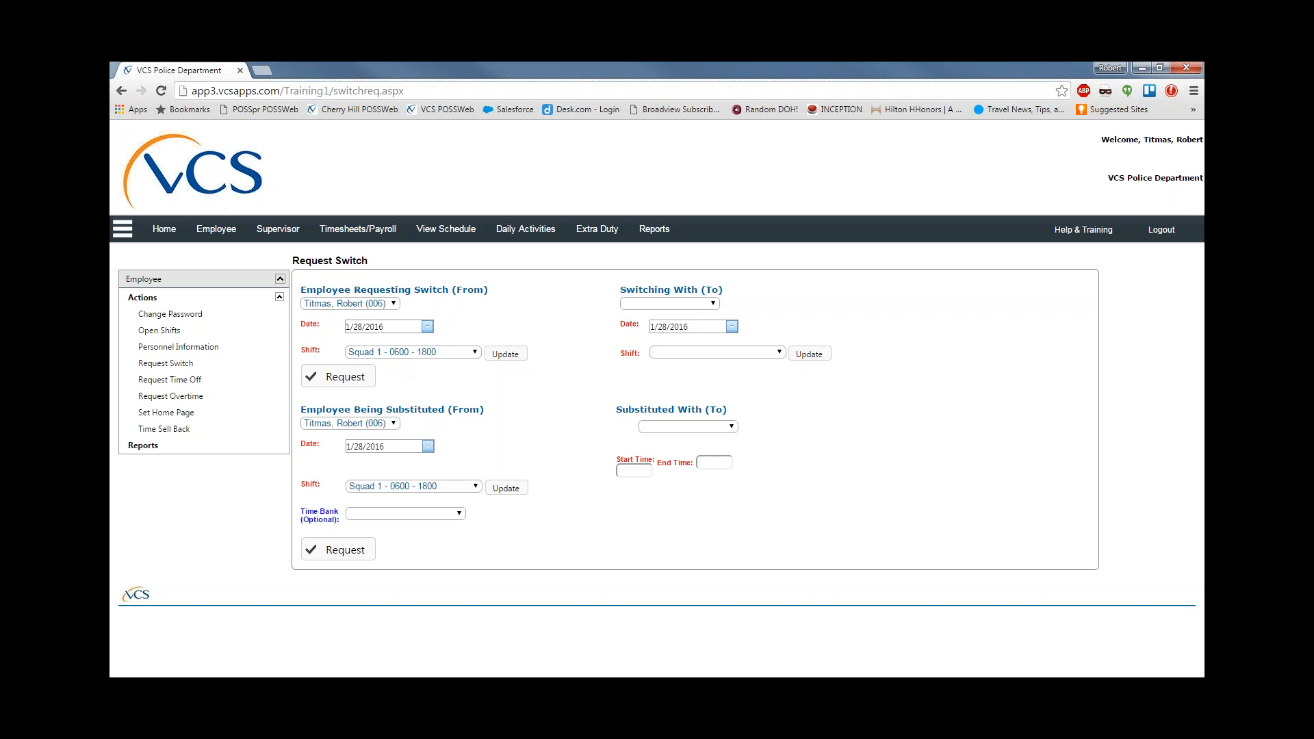
click(714, 306)
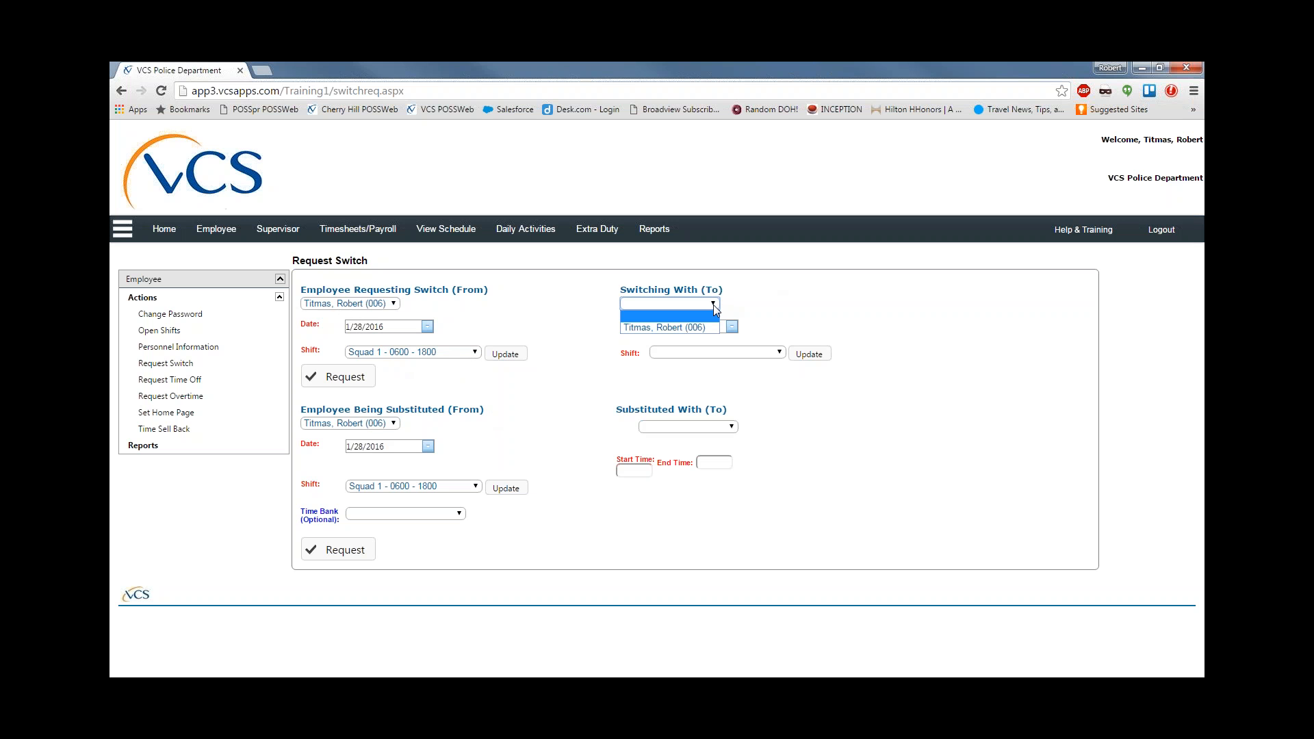
click(714, 306)
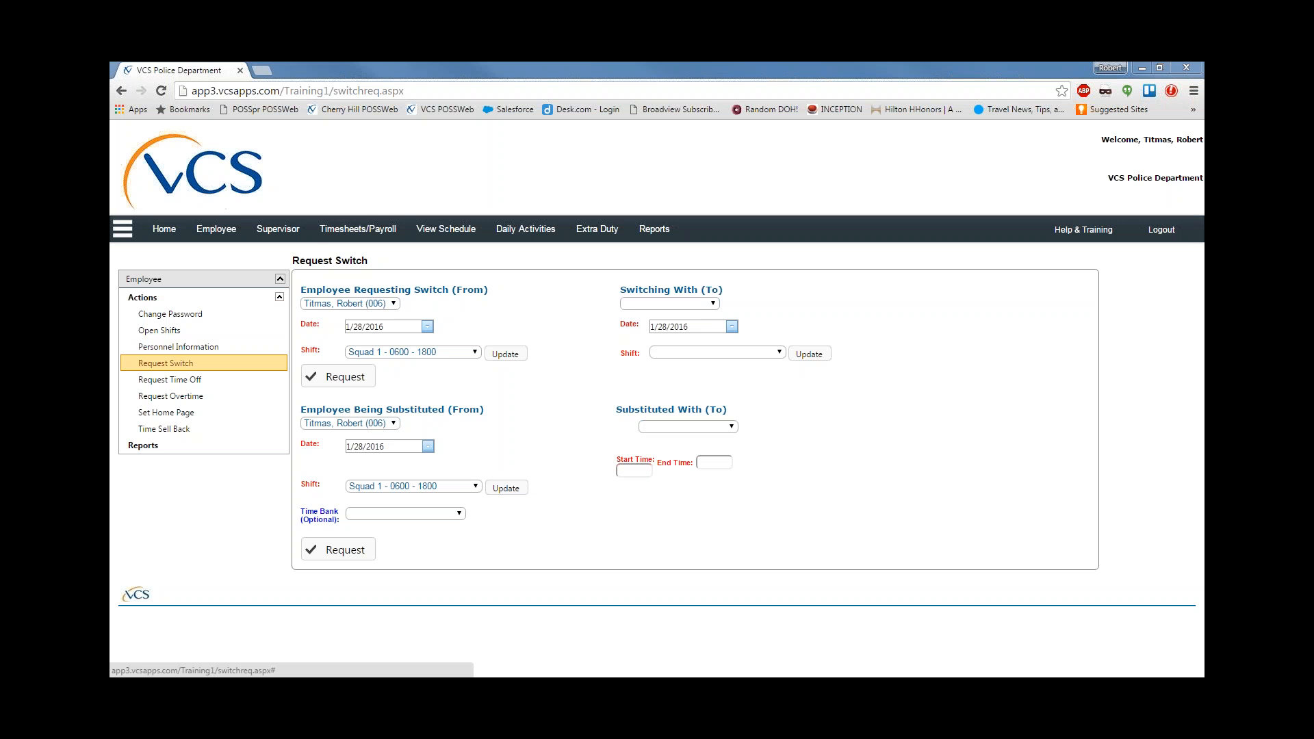
click(166, 363)
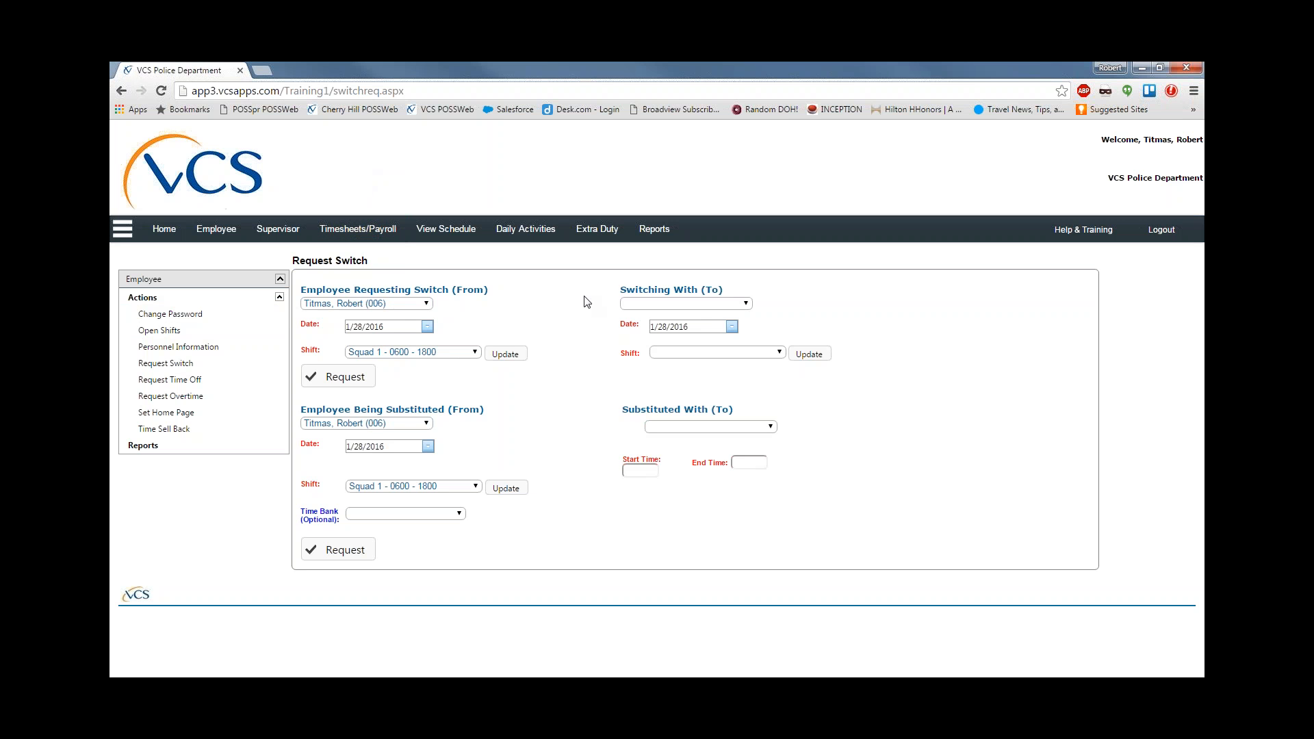
Try to request a switch with the second listed employee's shift on 1/29/2016, loading that shift before submitting.
click(747, 304)
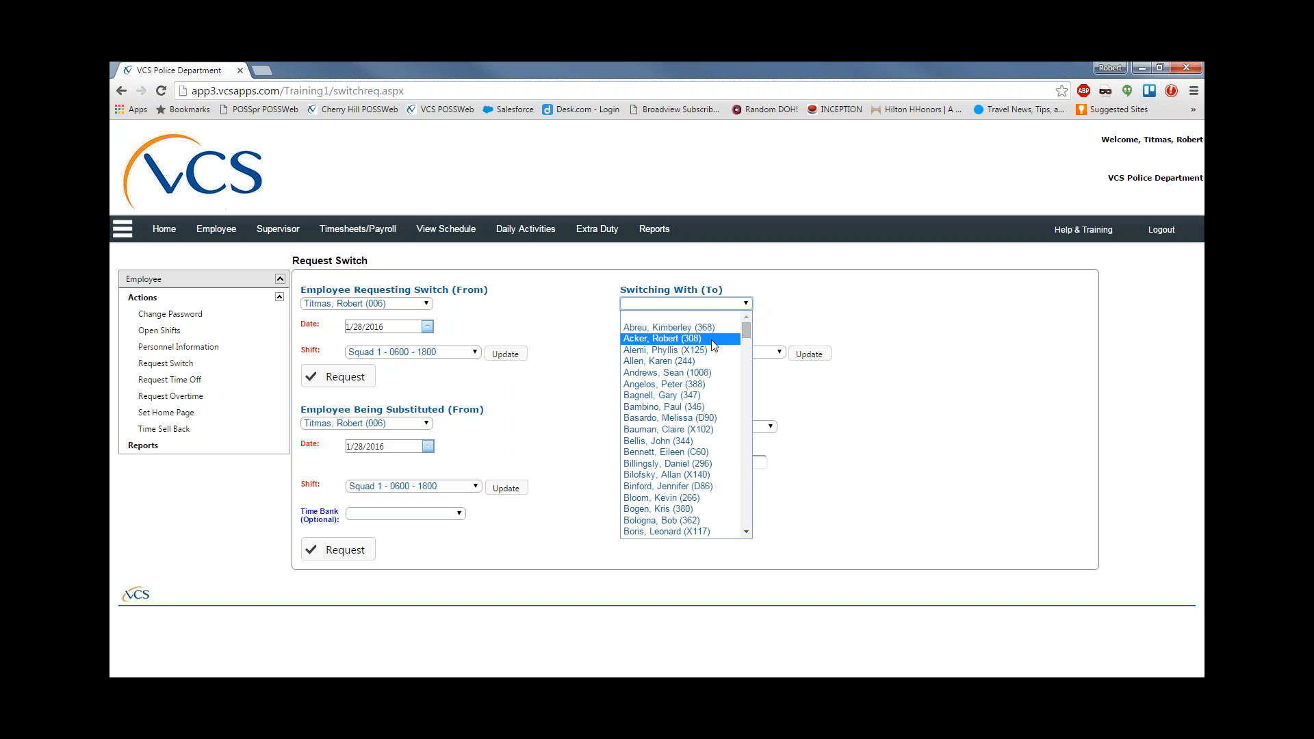
click(714, 338)
click(732, 327)
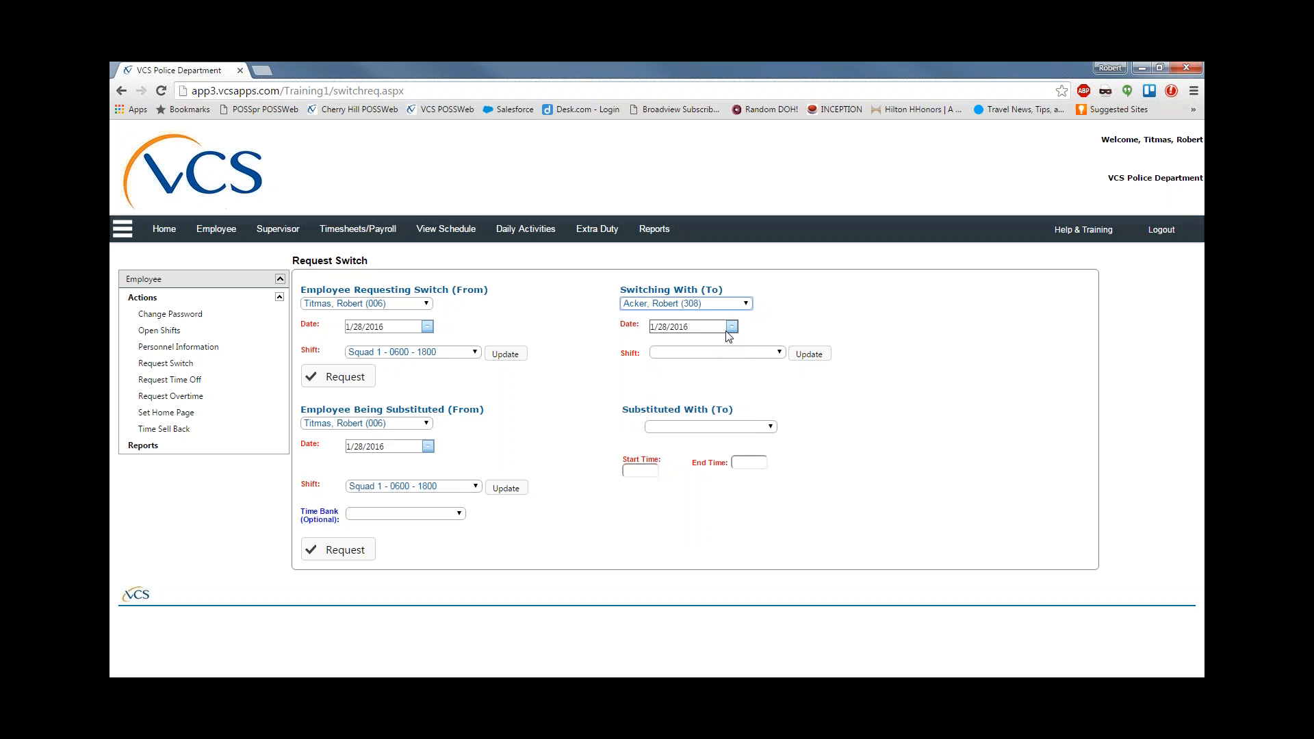
click(770, 408)
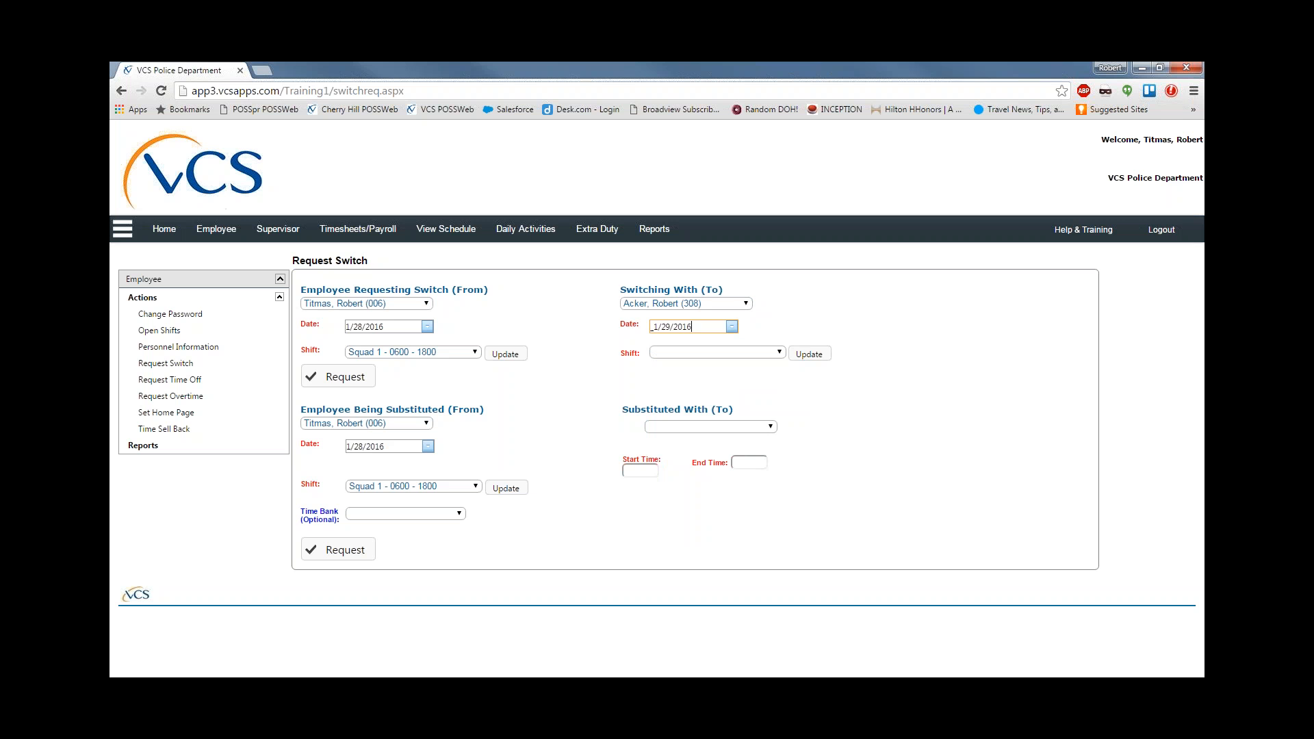
click(804, 356)
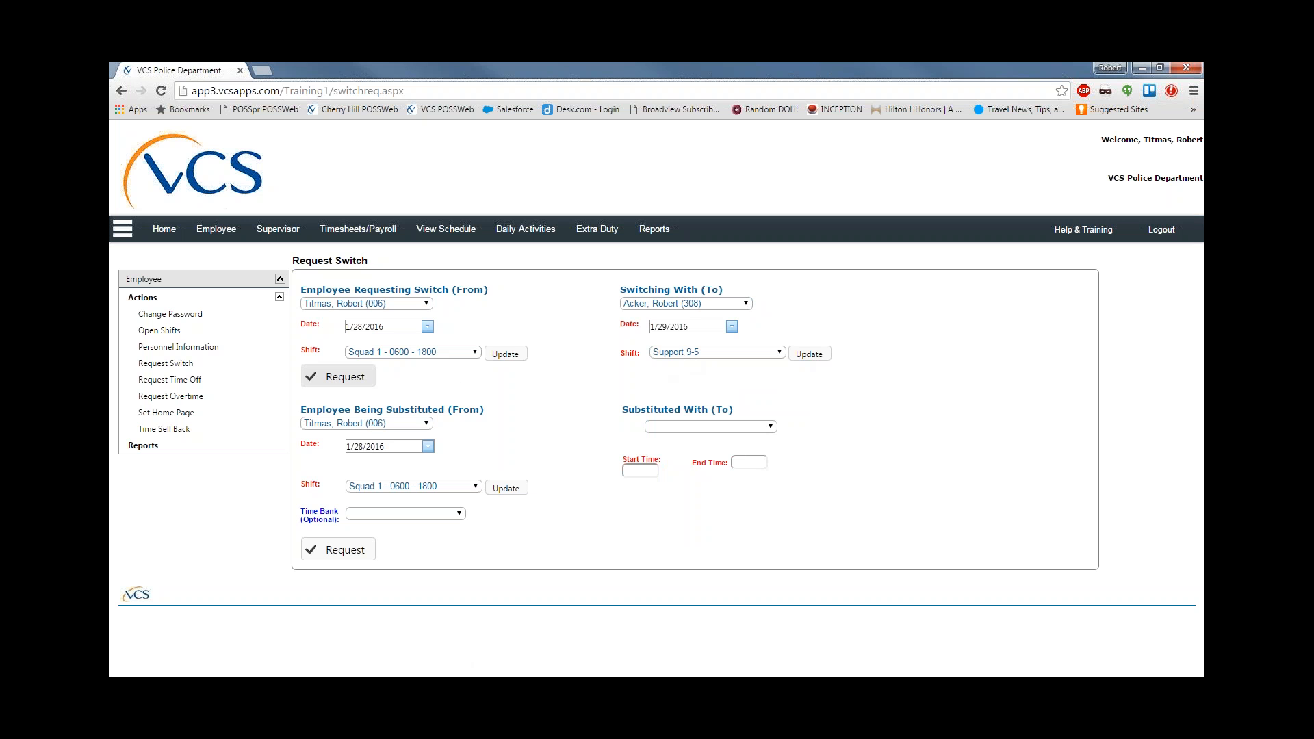
click(332, 381)
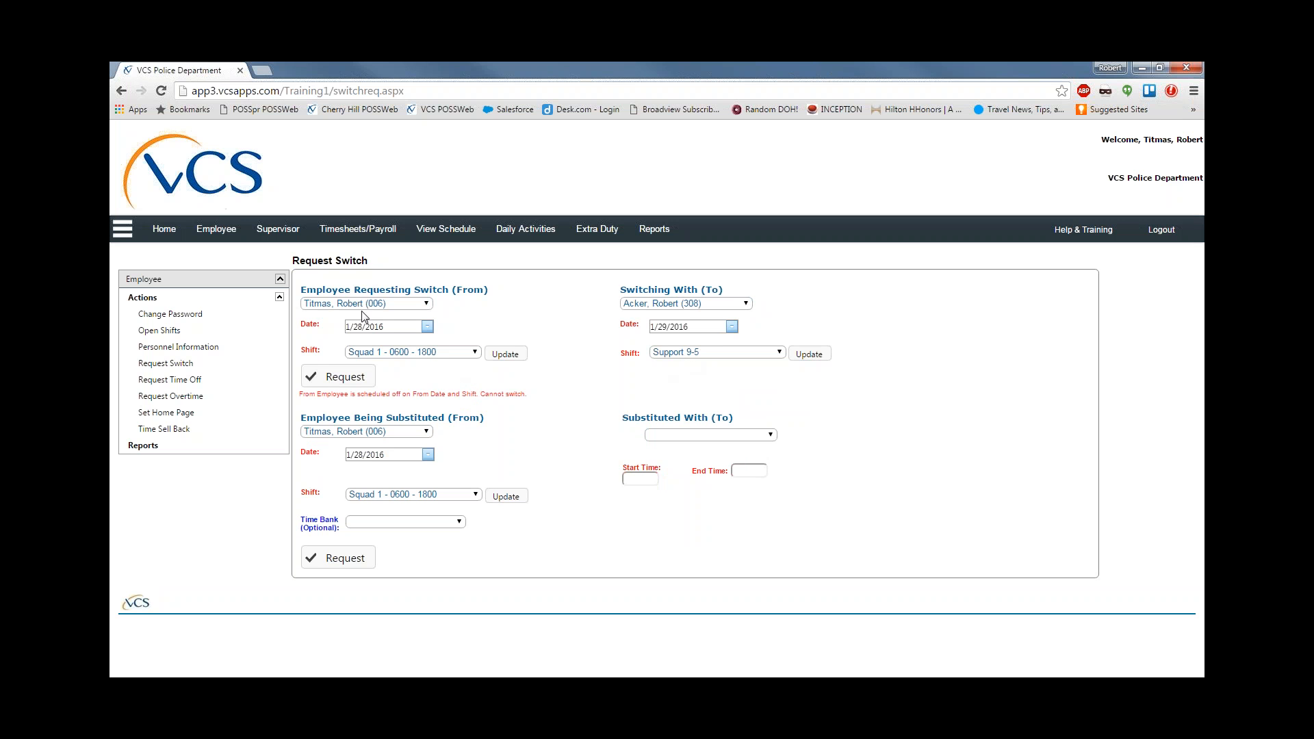
Set the requesting employee's date to 2/1/2016 and load the fourth listed employee's shift on 1/29/2016 to switch with.
click(427, 327)
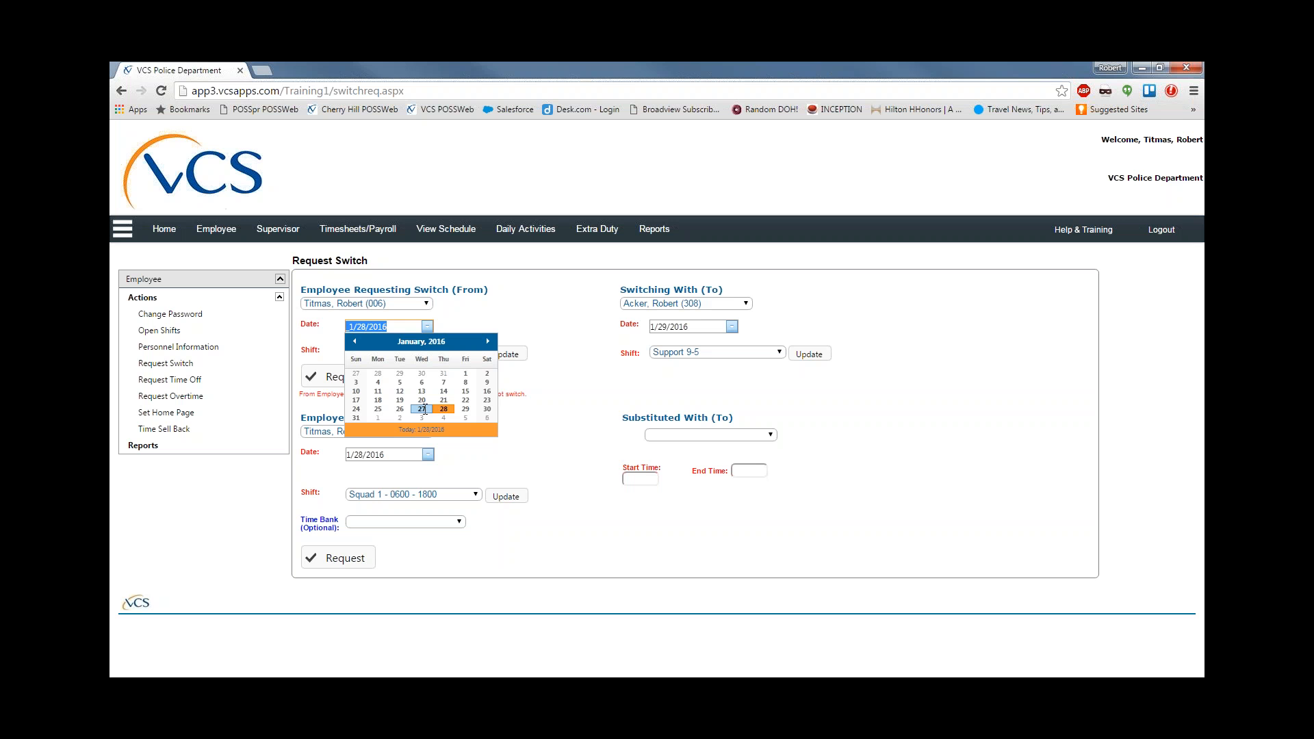
click(378, 418)
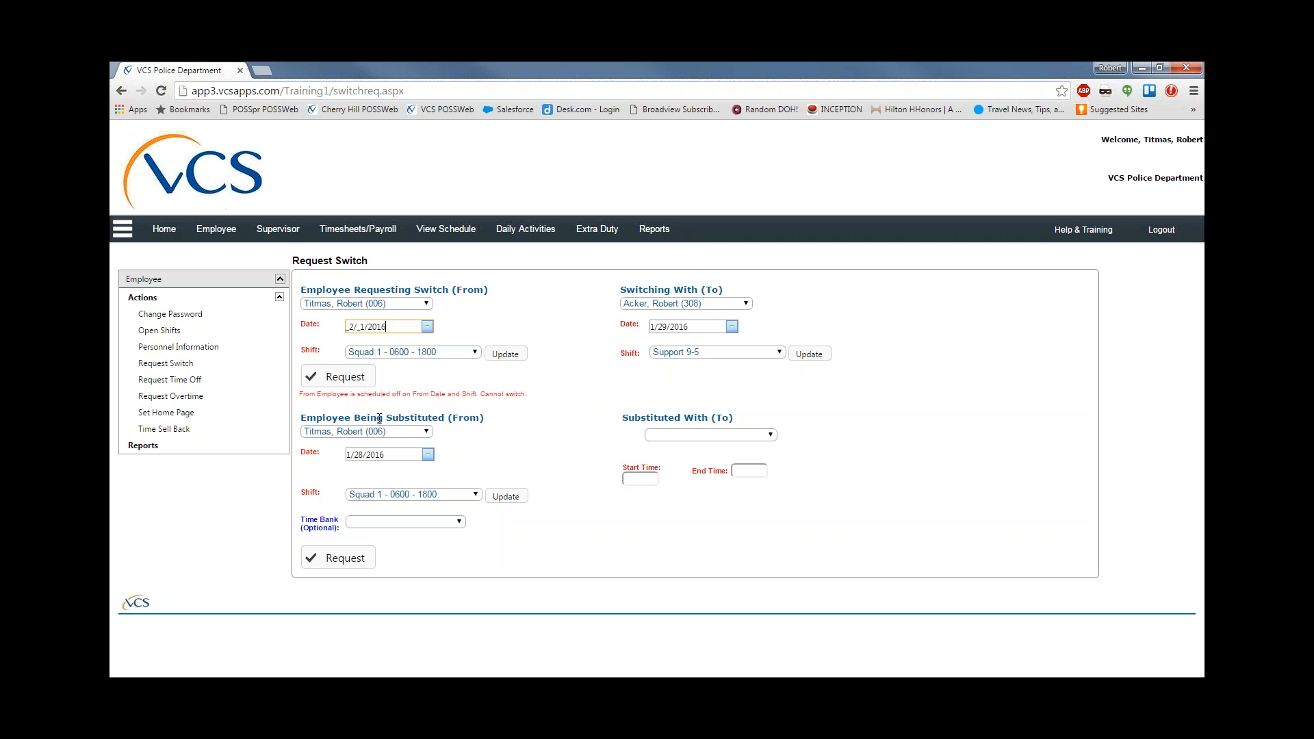
click(745, 303)
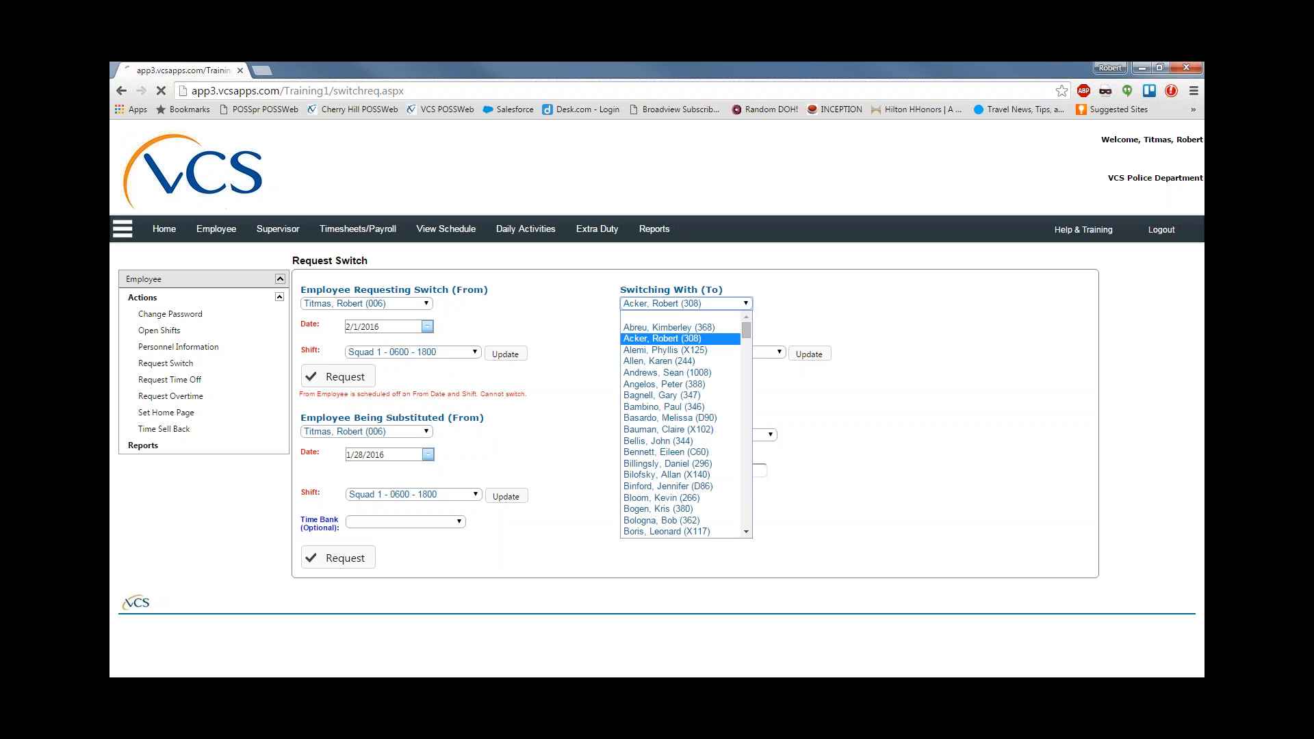
click(745, 304)
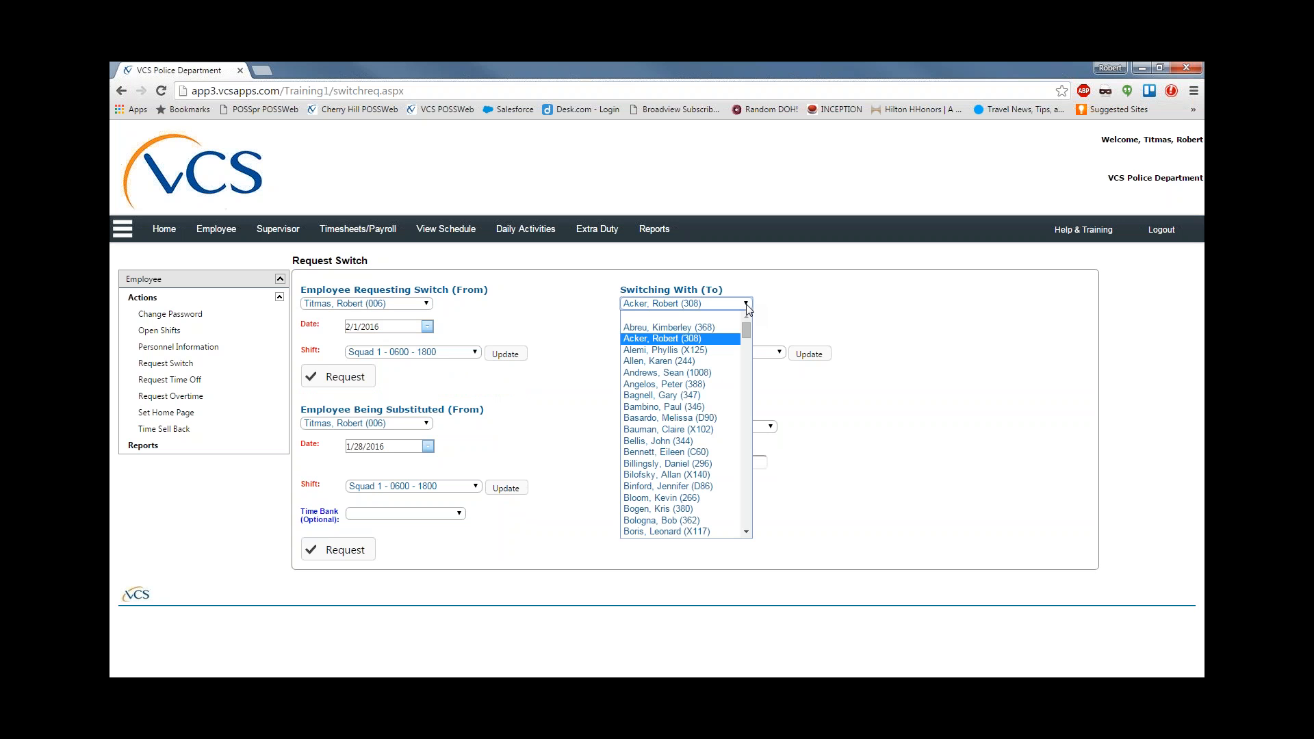
click(725, 361)
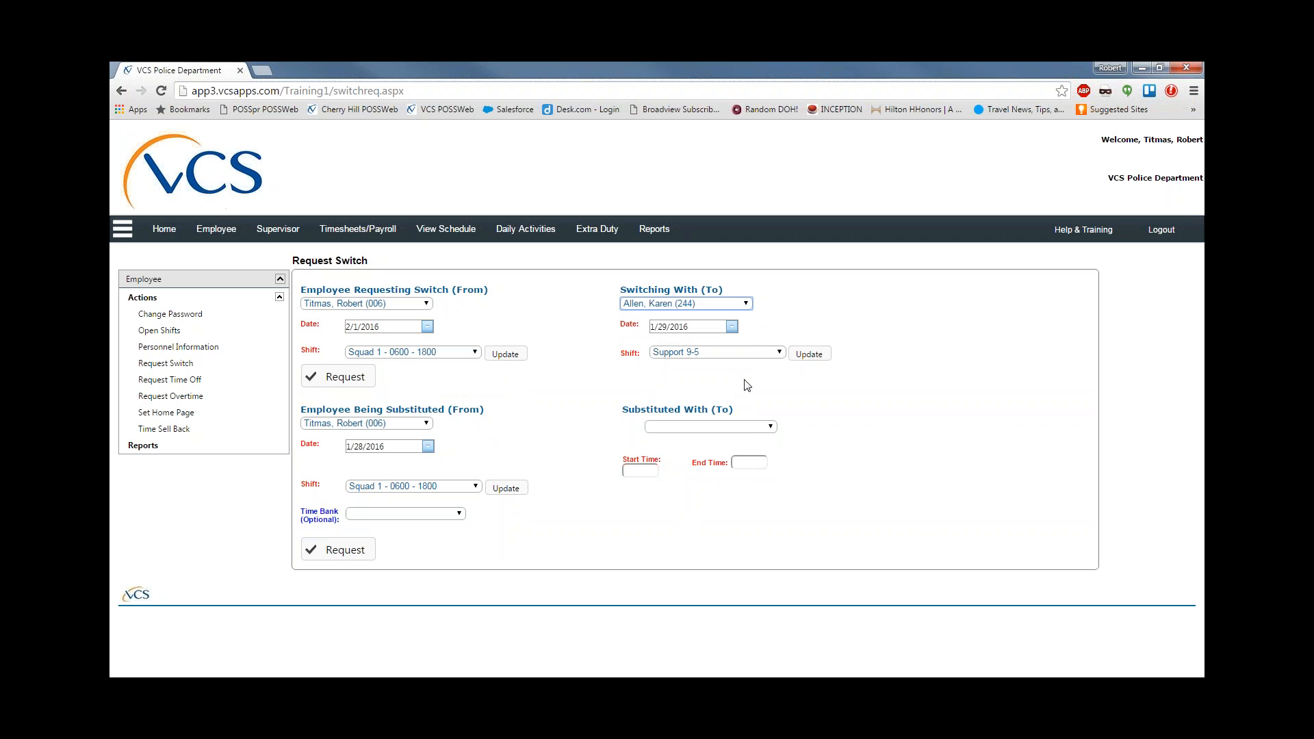
click(734, 329)
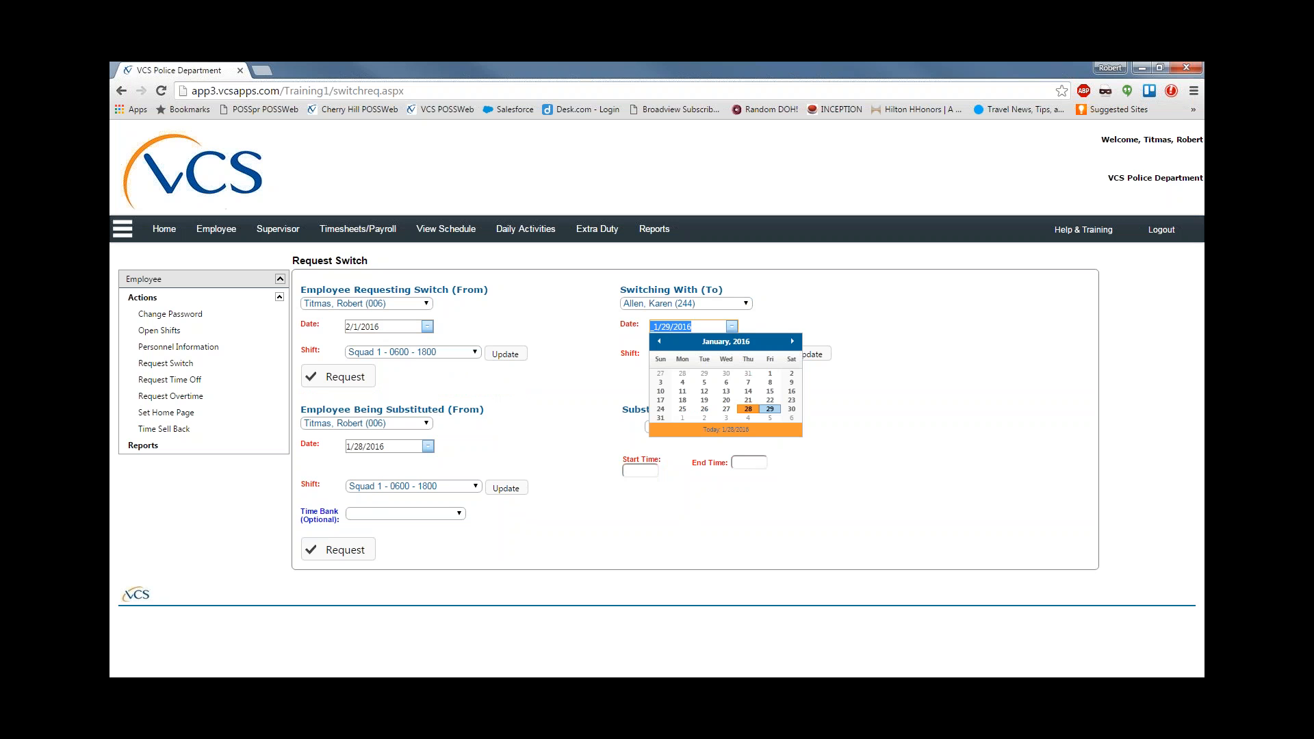
click(773, 408)
click(821, 351)
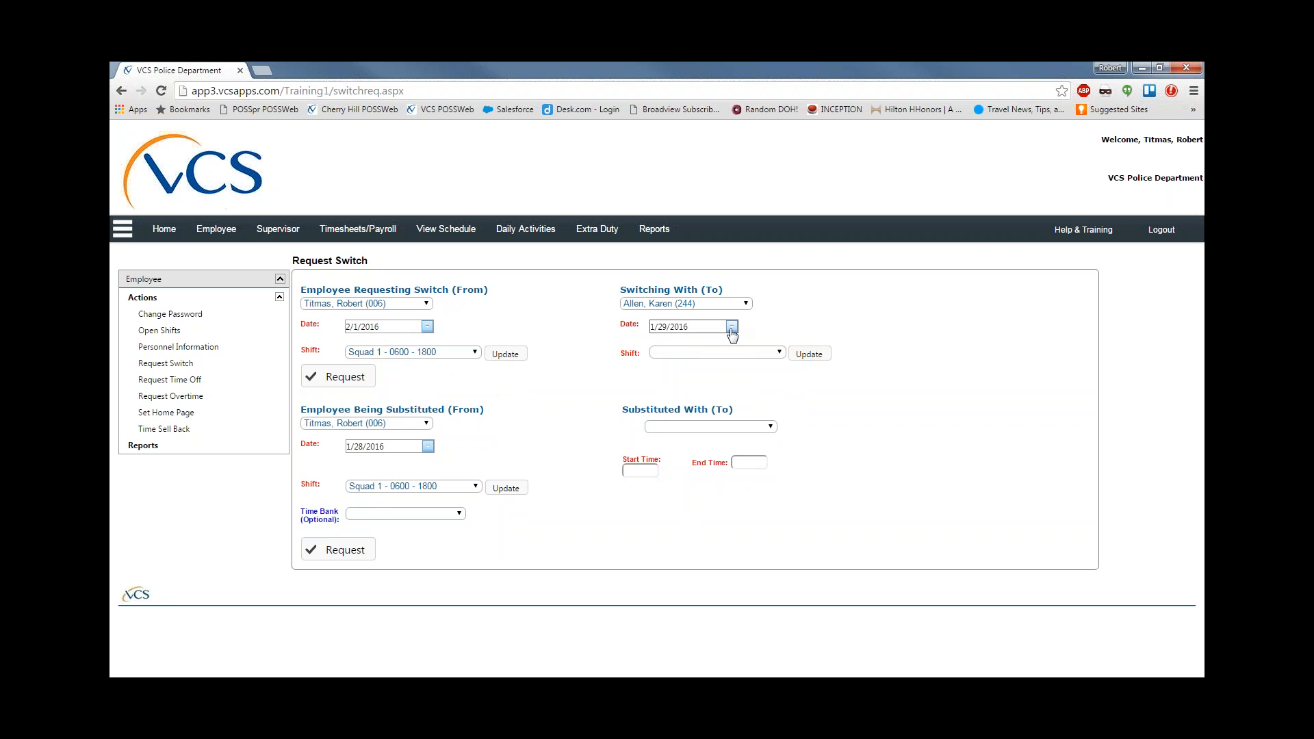
Try two other employees as the switch partner on 1/29/2016, updating the shift for each.
click(732, 327)
click(756, 323)
click(746, 305)
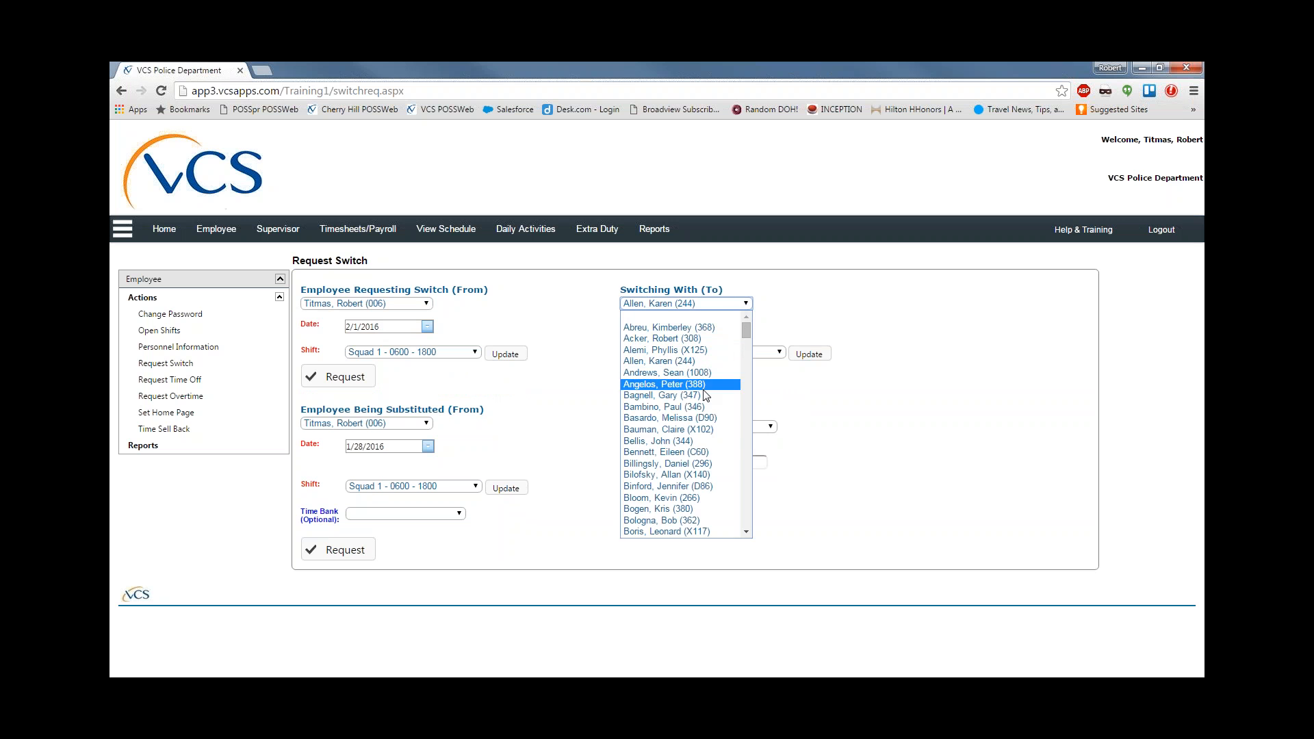
click(694, 441)
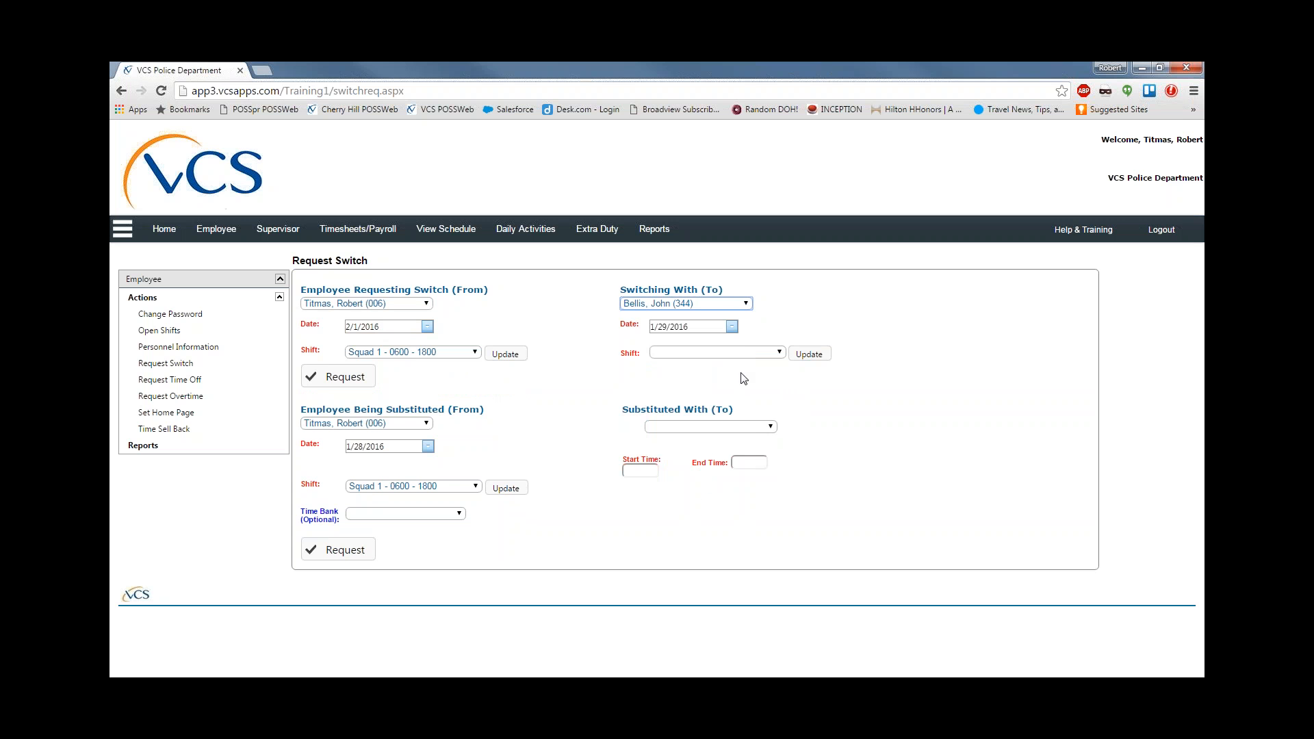
click(808, 354)
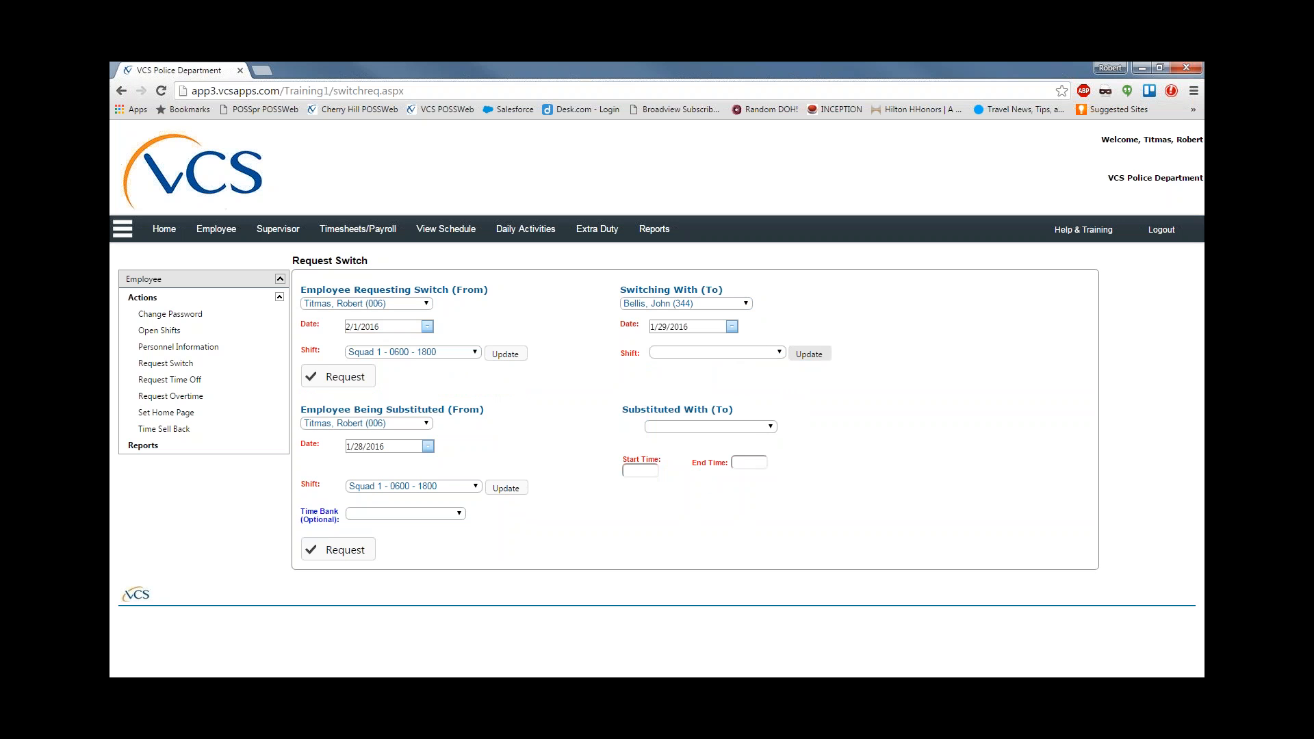
click(745, 304)
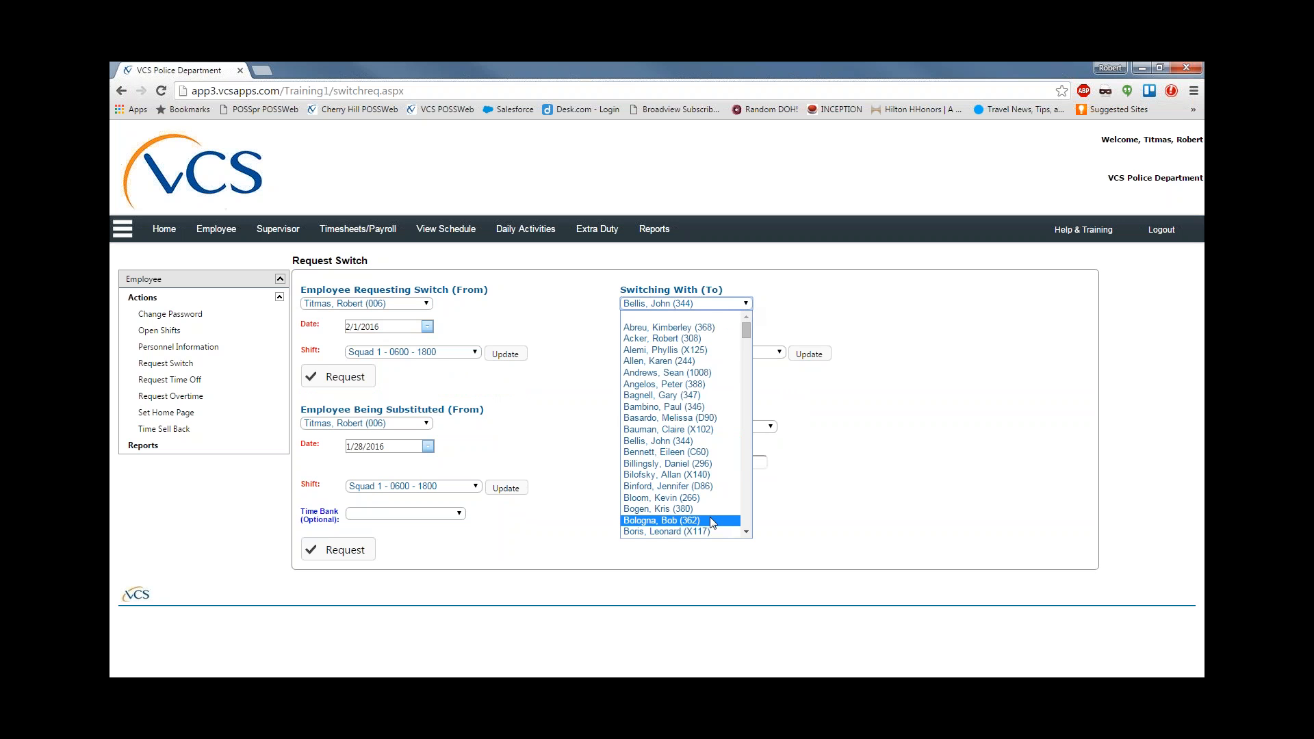
click(715, 531)
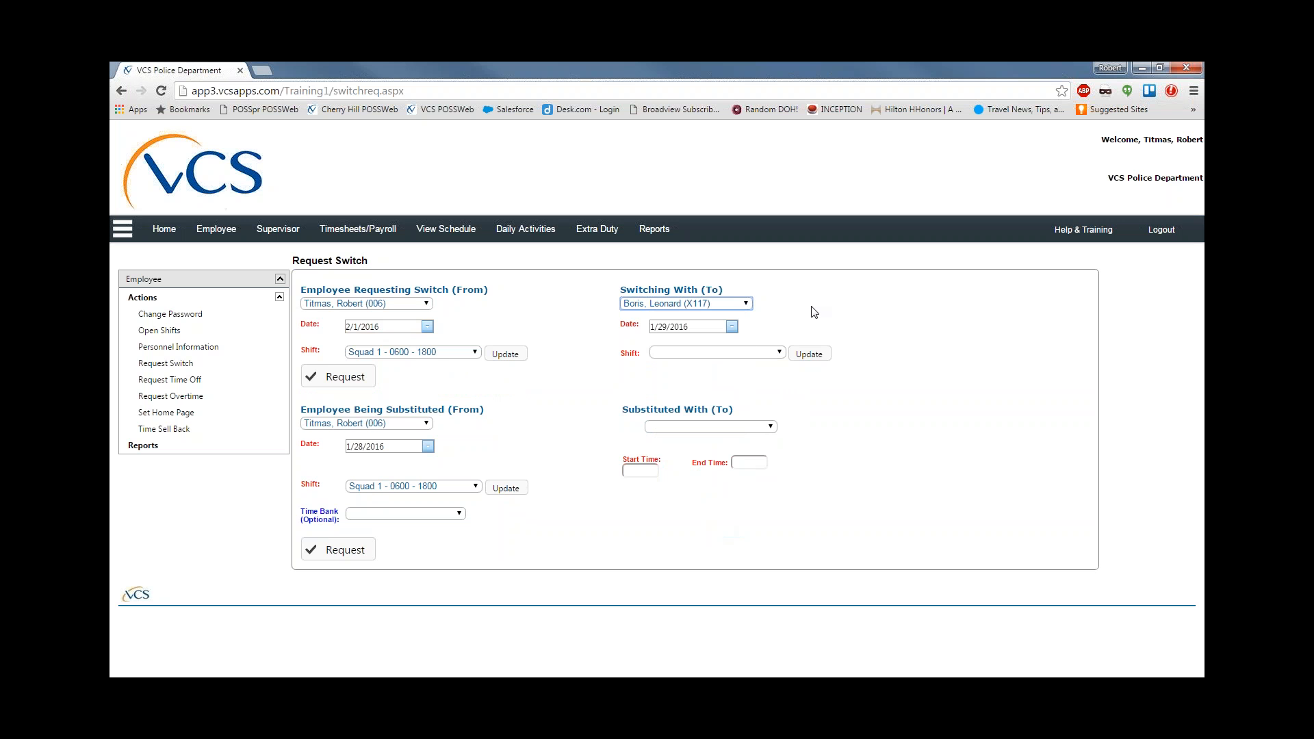
click(809, 354)
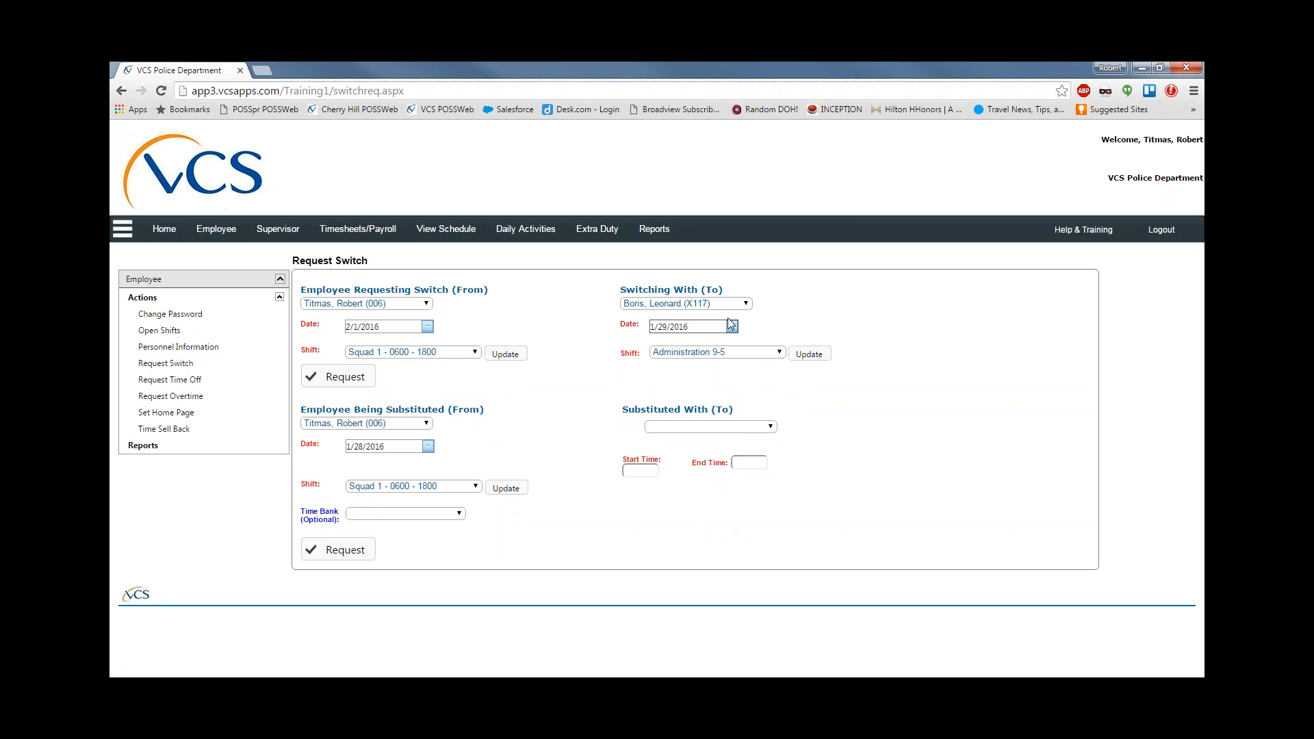
Choose an employee from further down the list as switch partner, update their shift and try to submit the switch request.
click(750, 305)
click(748, 506)
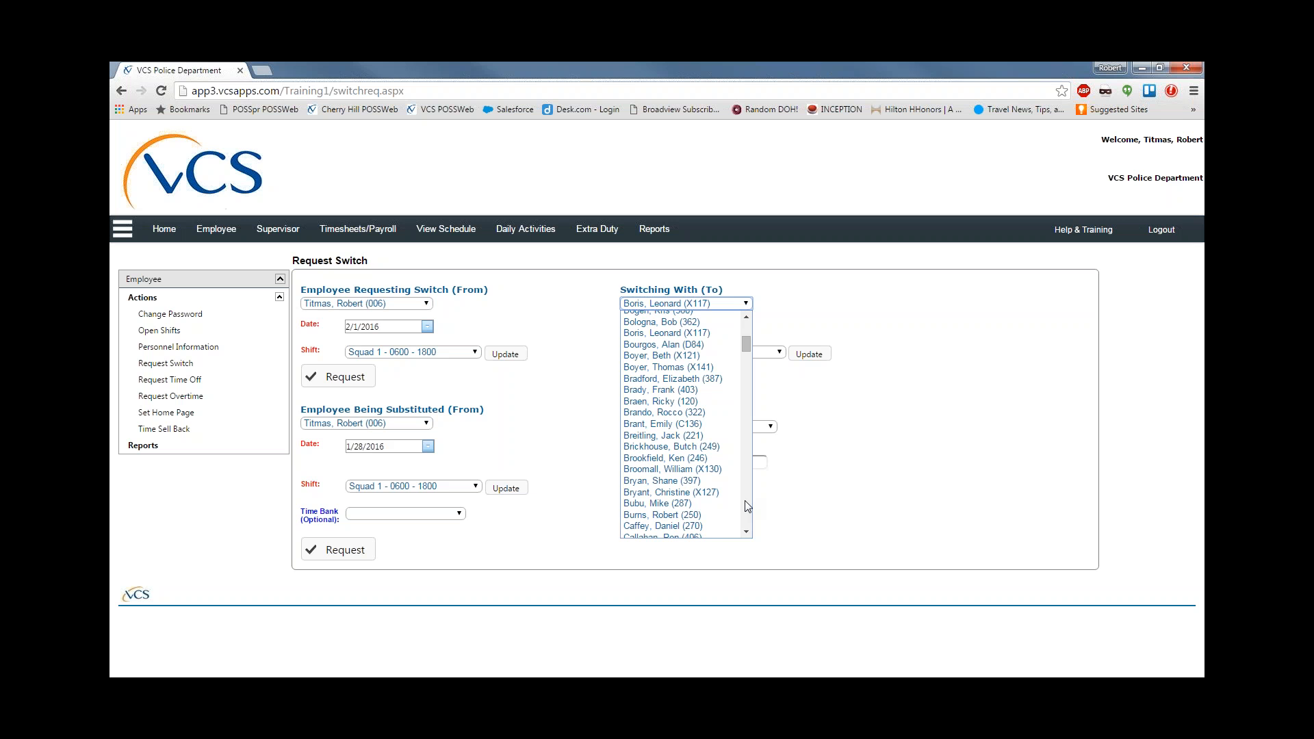
click(665, 515)
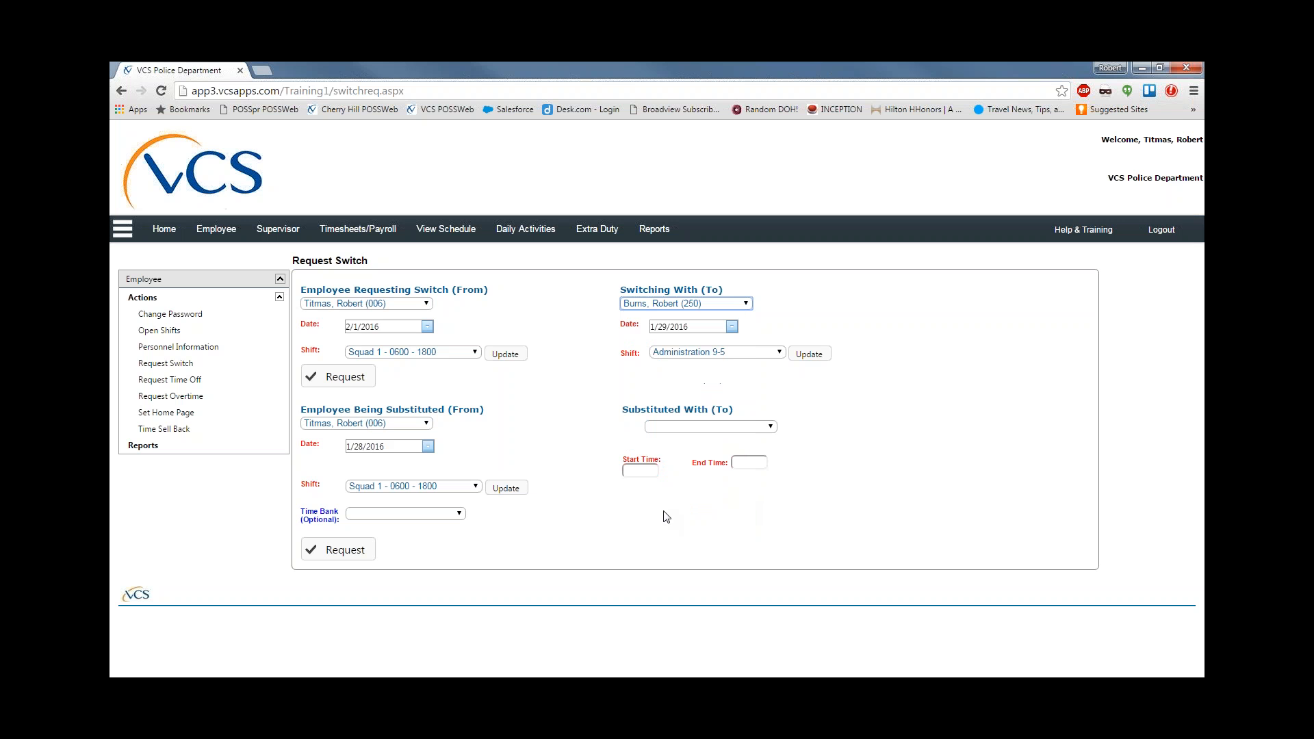
click(807, 353)
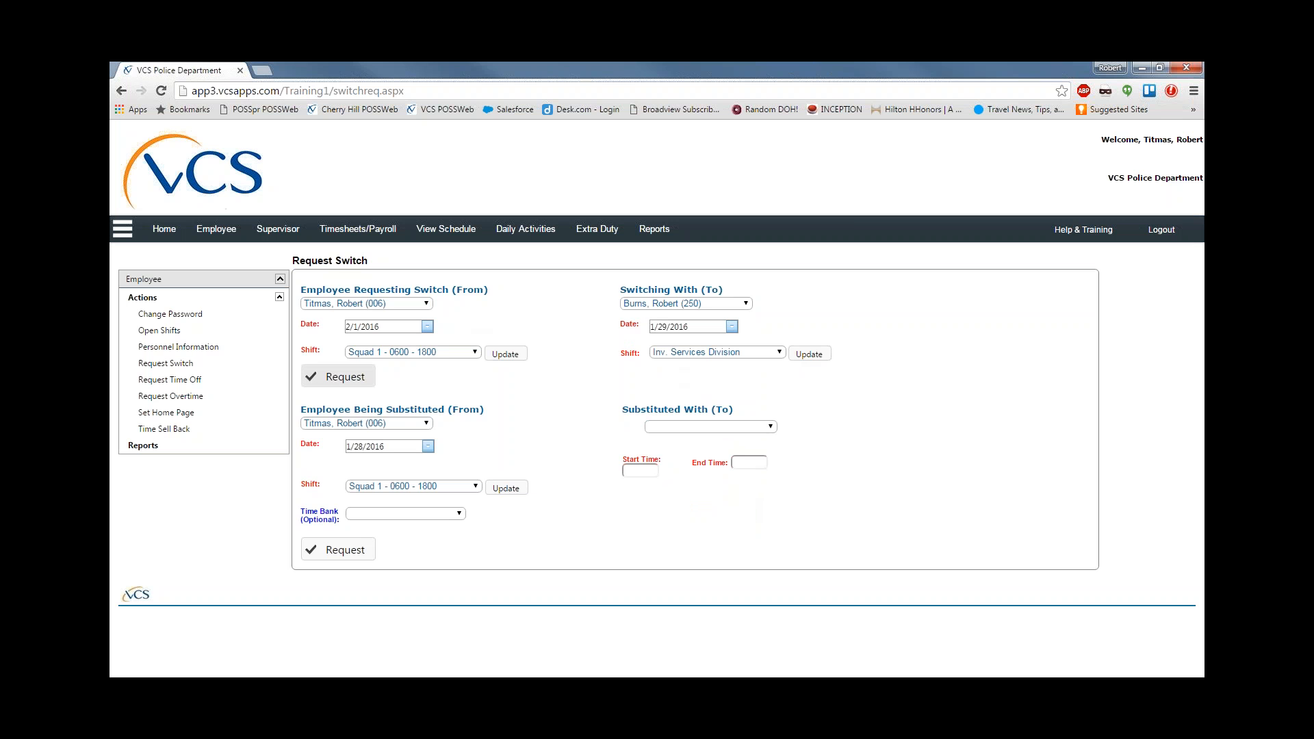
click(335, 377)
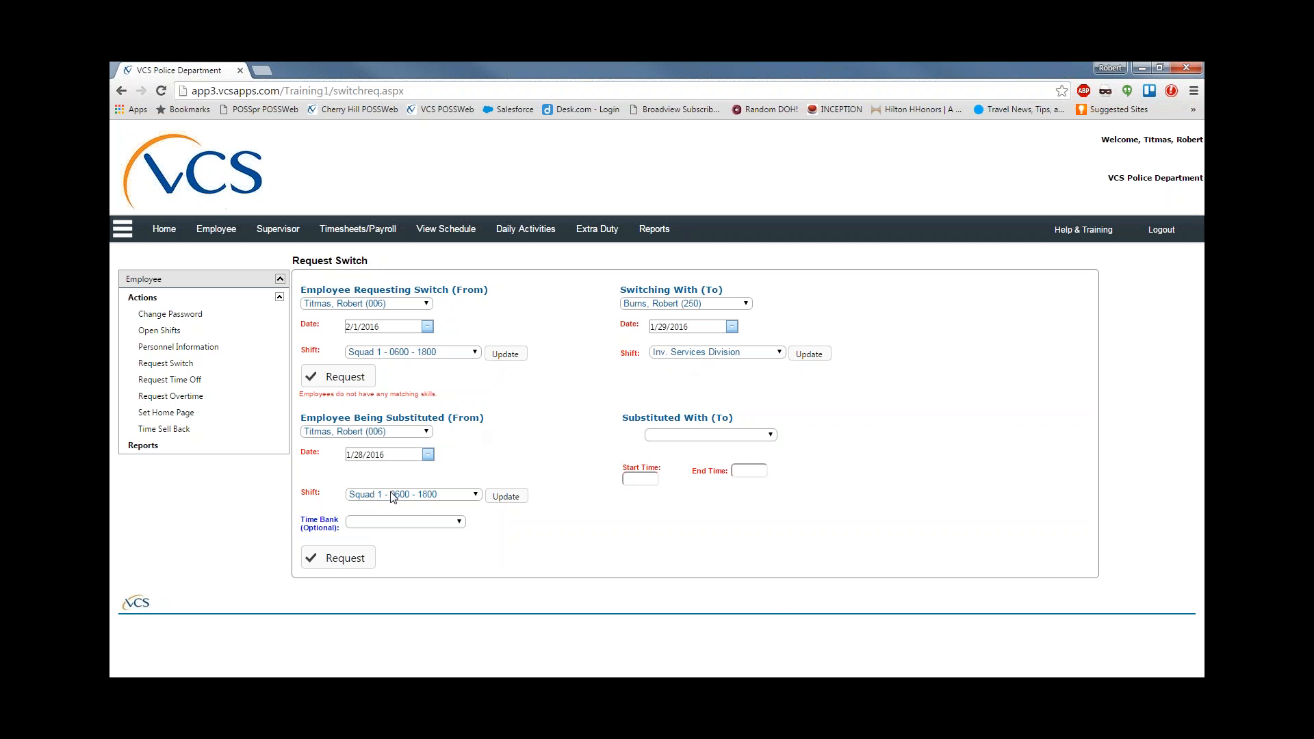
Choose an employee from the middle of the list as the substitute for the Squad 1 - 0600 - 1800 shift on 1/28/2016.
click(771, 436)
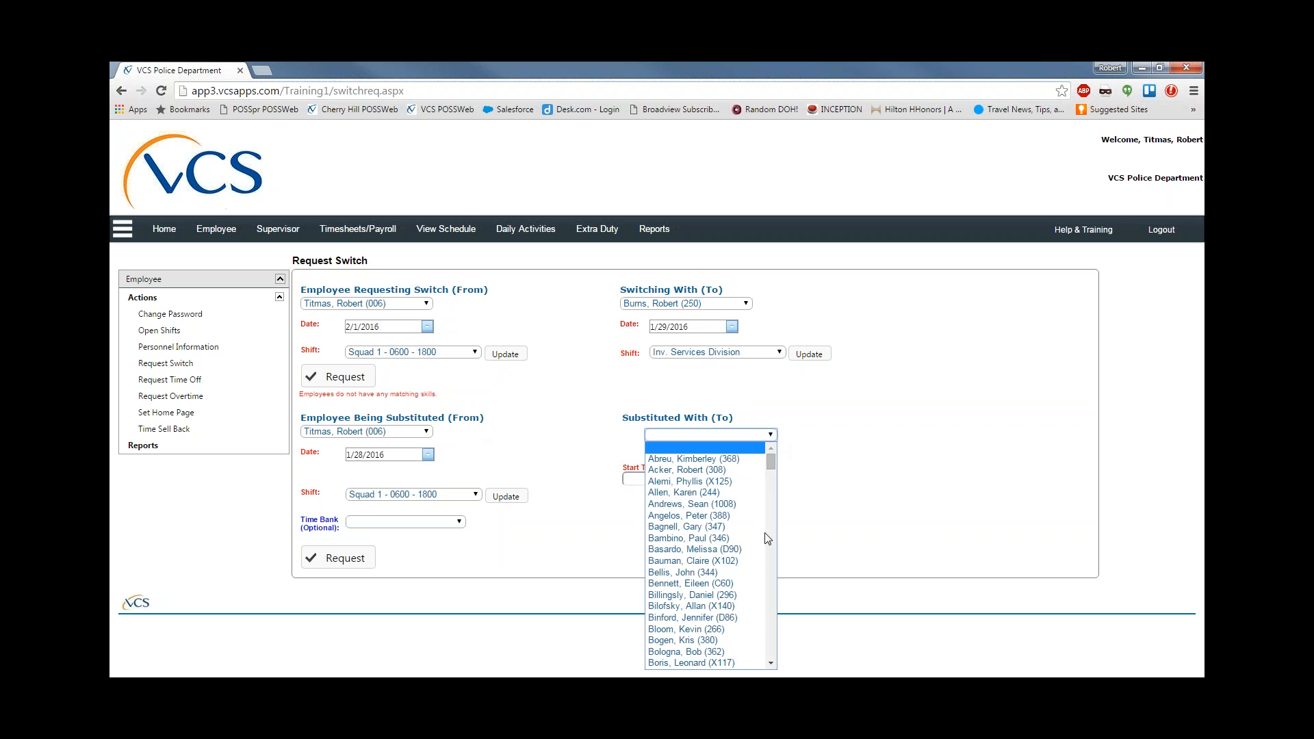
click(772, 629)
click(773, 629)
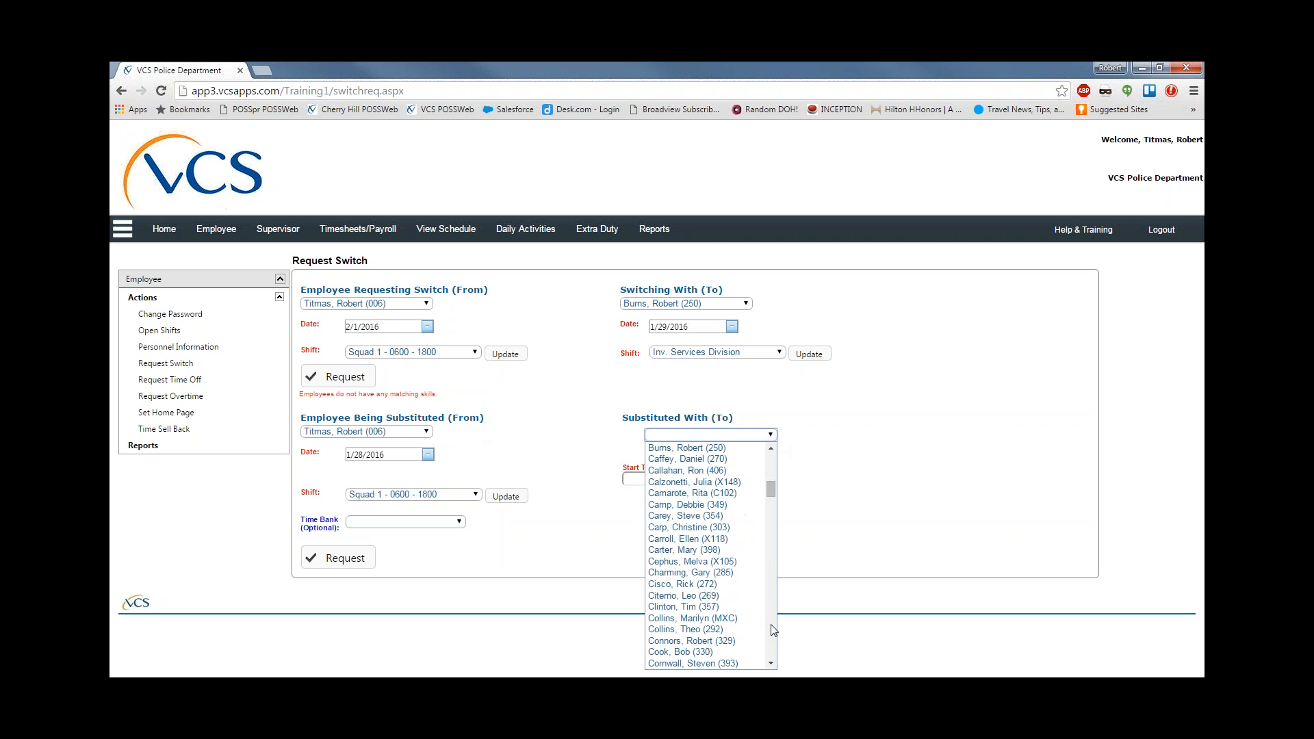
click(772, 630)
click(772, 629)
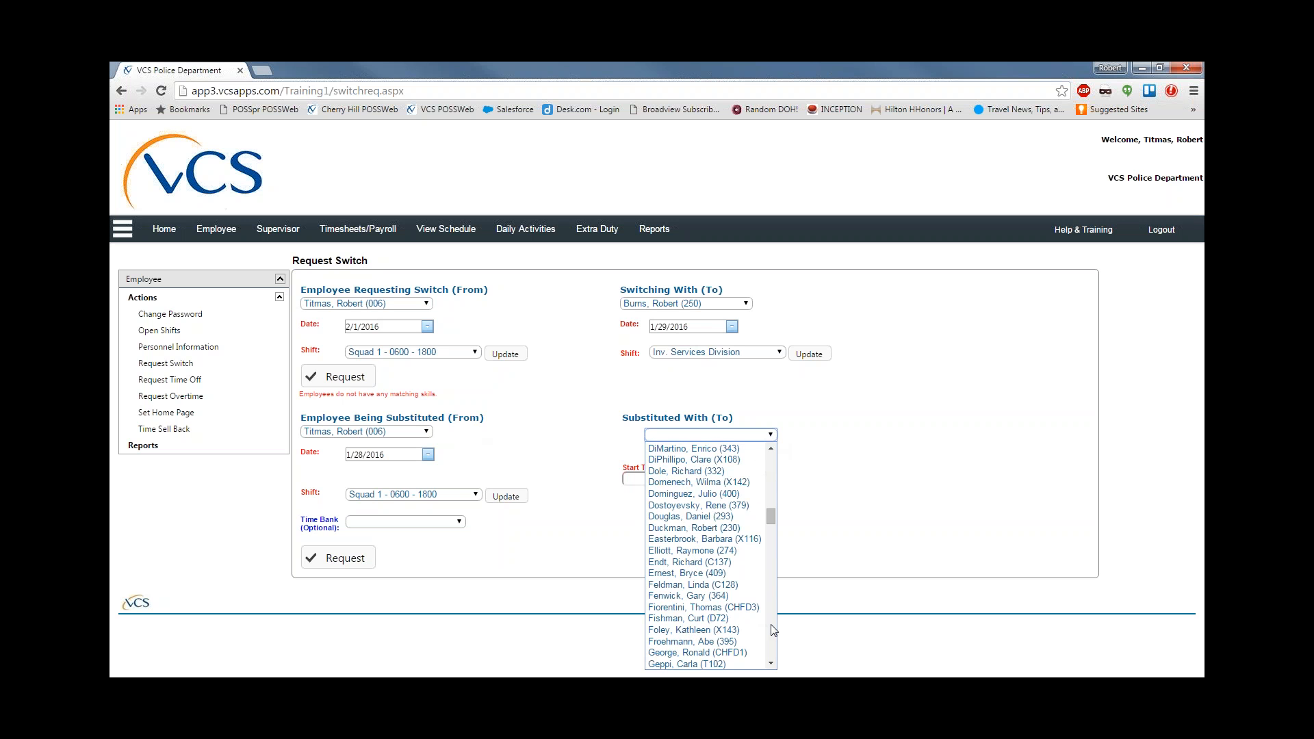
click(773, 630)
click(772, 629)
click(773, 629)
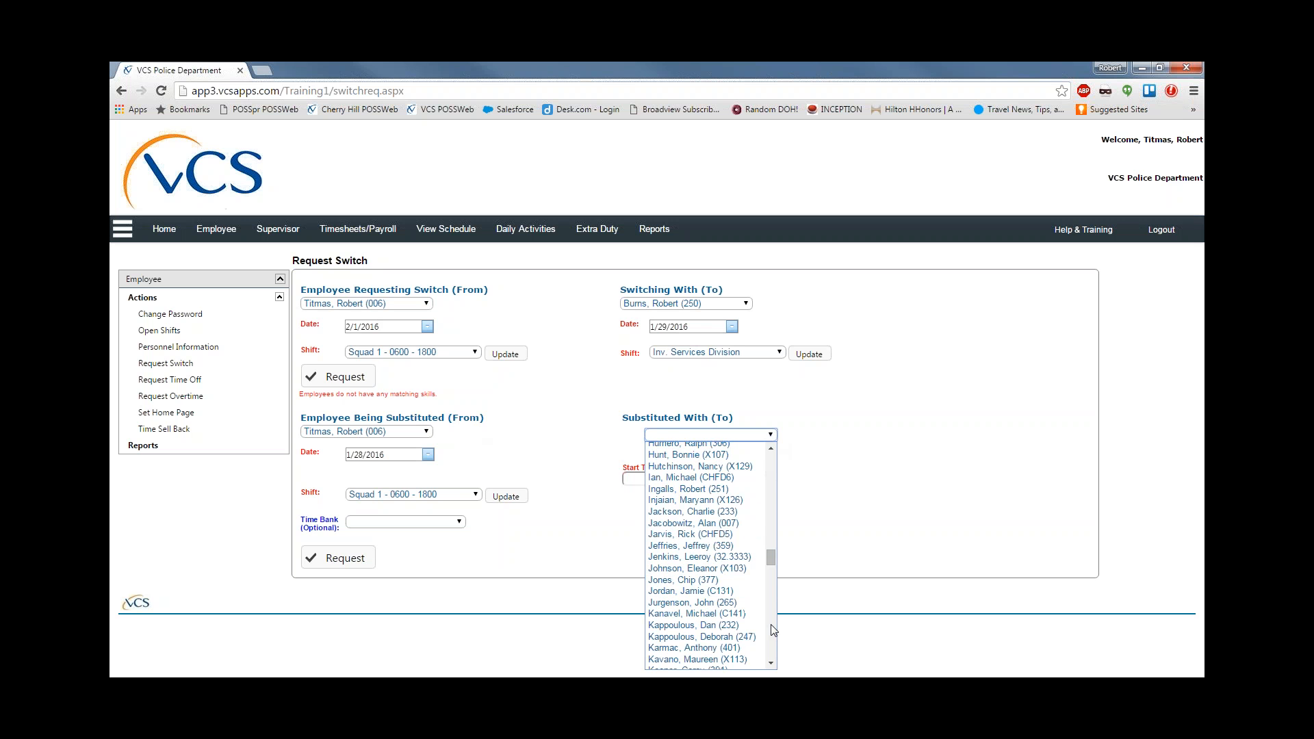
click(773, 629)
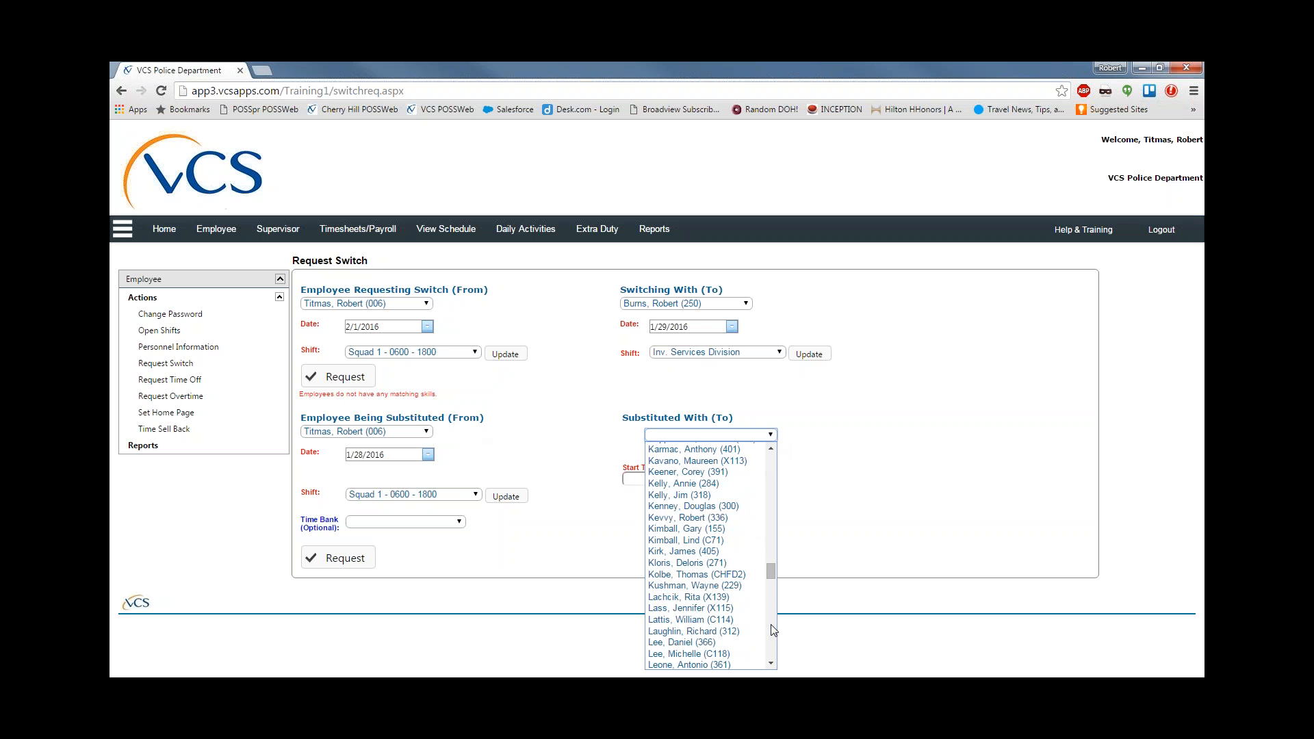
click(658, 529)
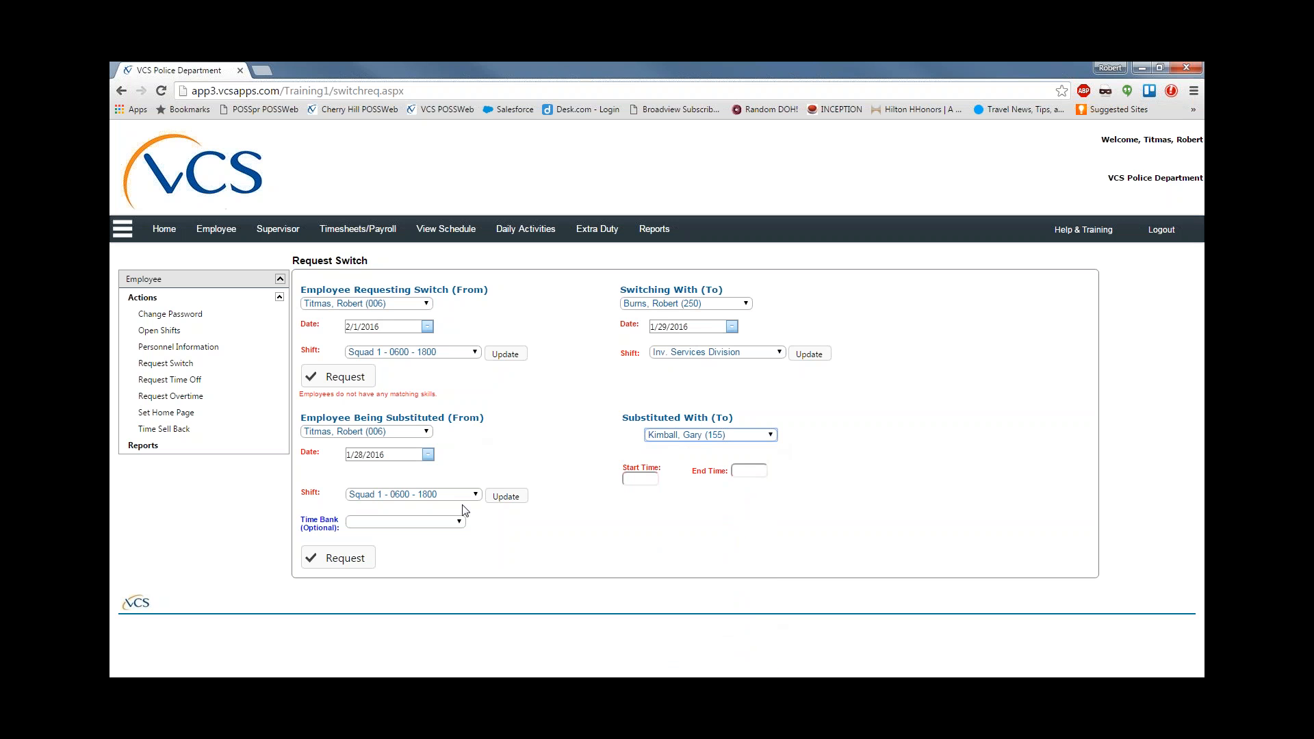
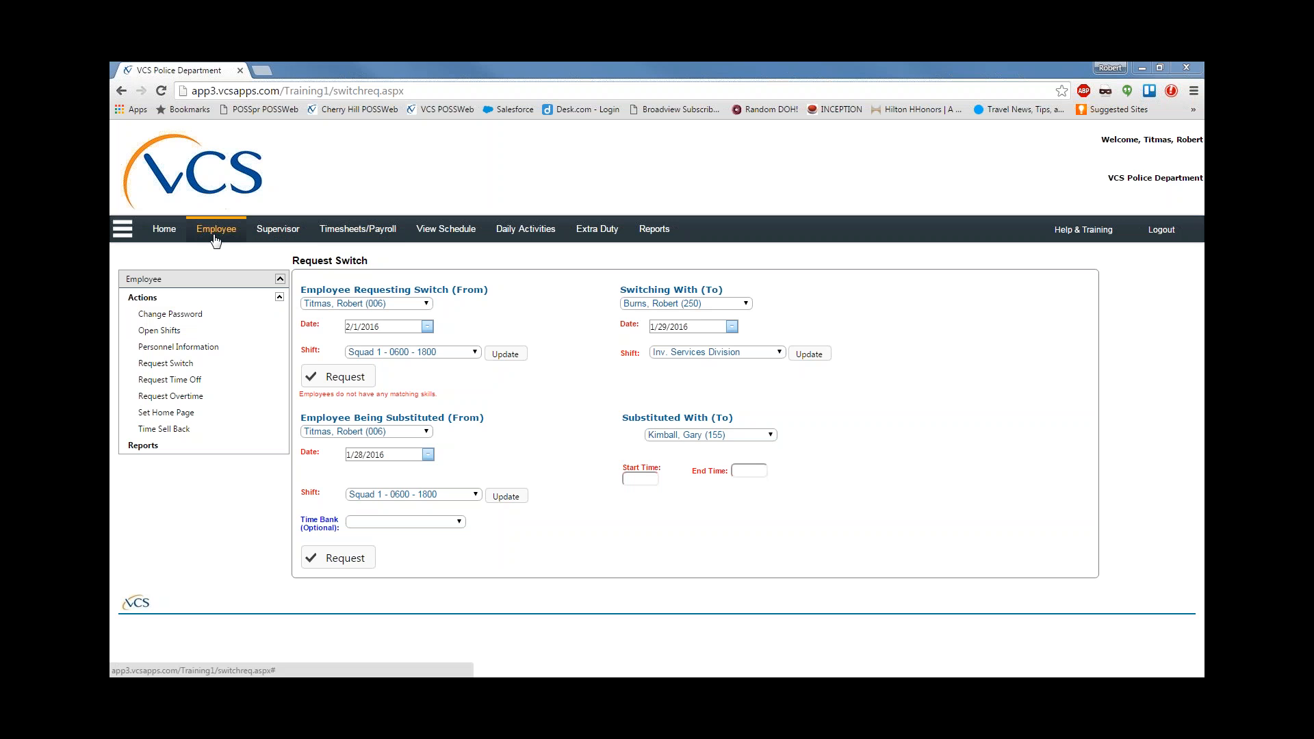
Open the Open Shifts page and refresh the January 2016 calendar with all shifts shown.
click(158, 330)
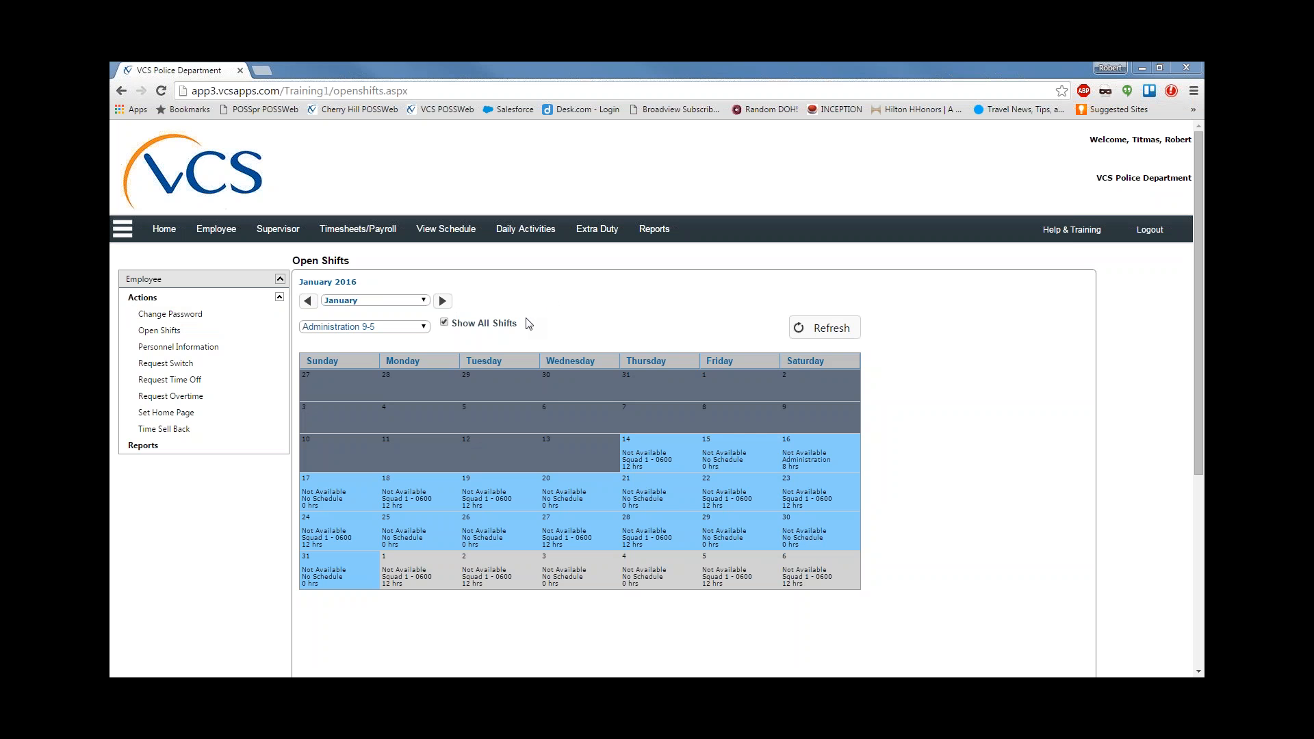
scroll(601, 305, down, 1)
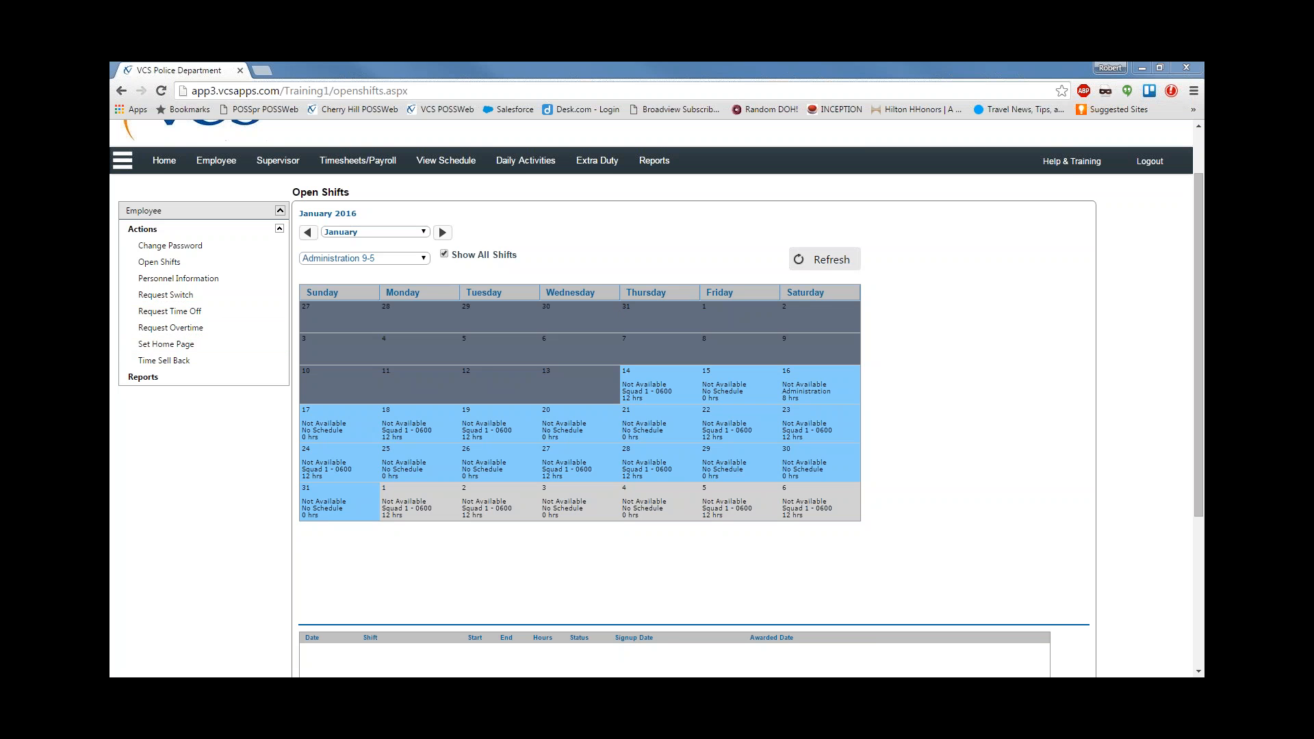
click(841, 260)
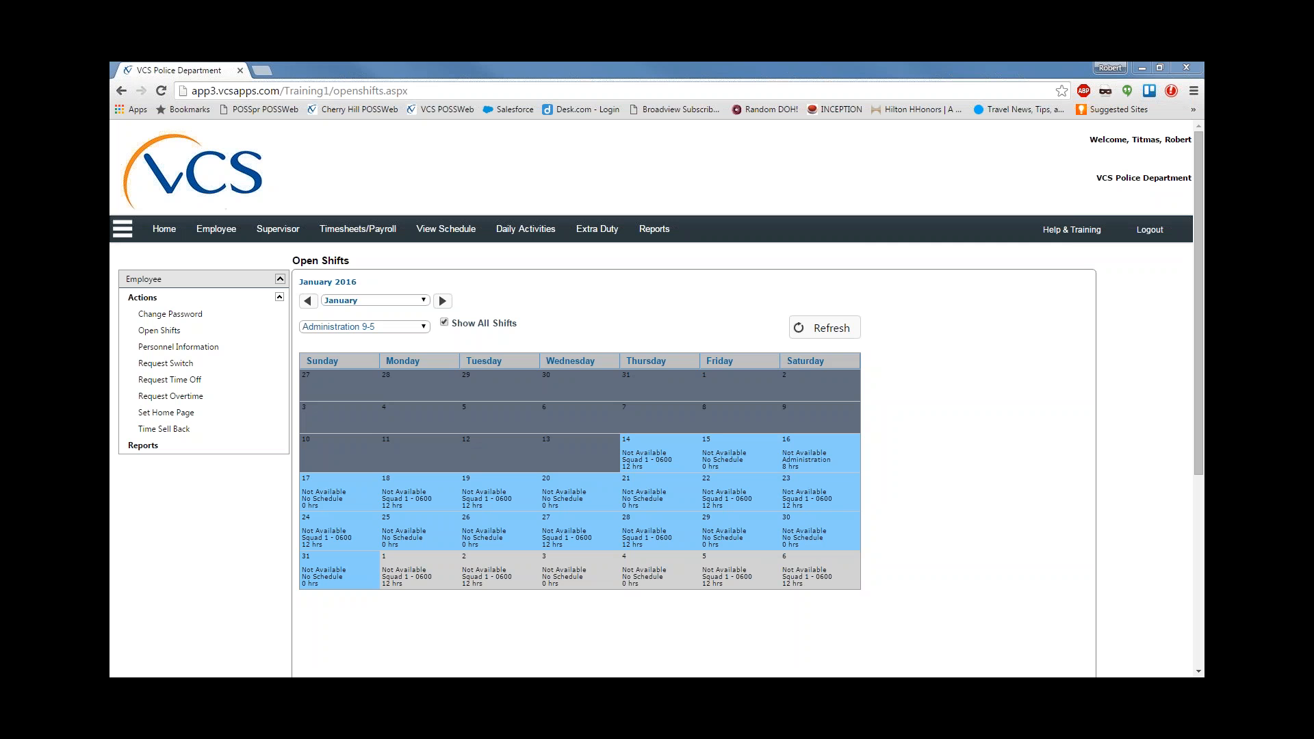
click(845, 335)
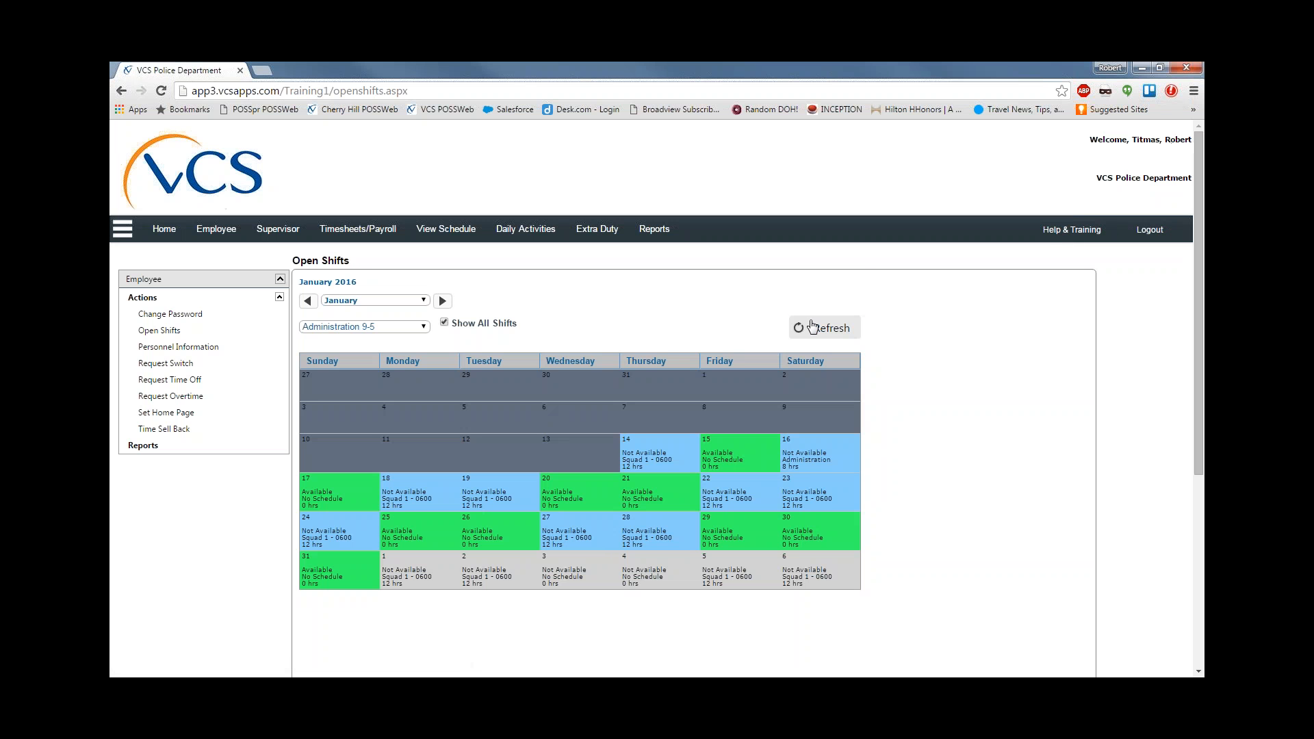
Display the open shifts for the week containing January 30, 2016.
scroll(896, 390, down, 2)
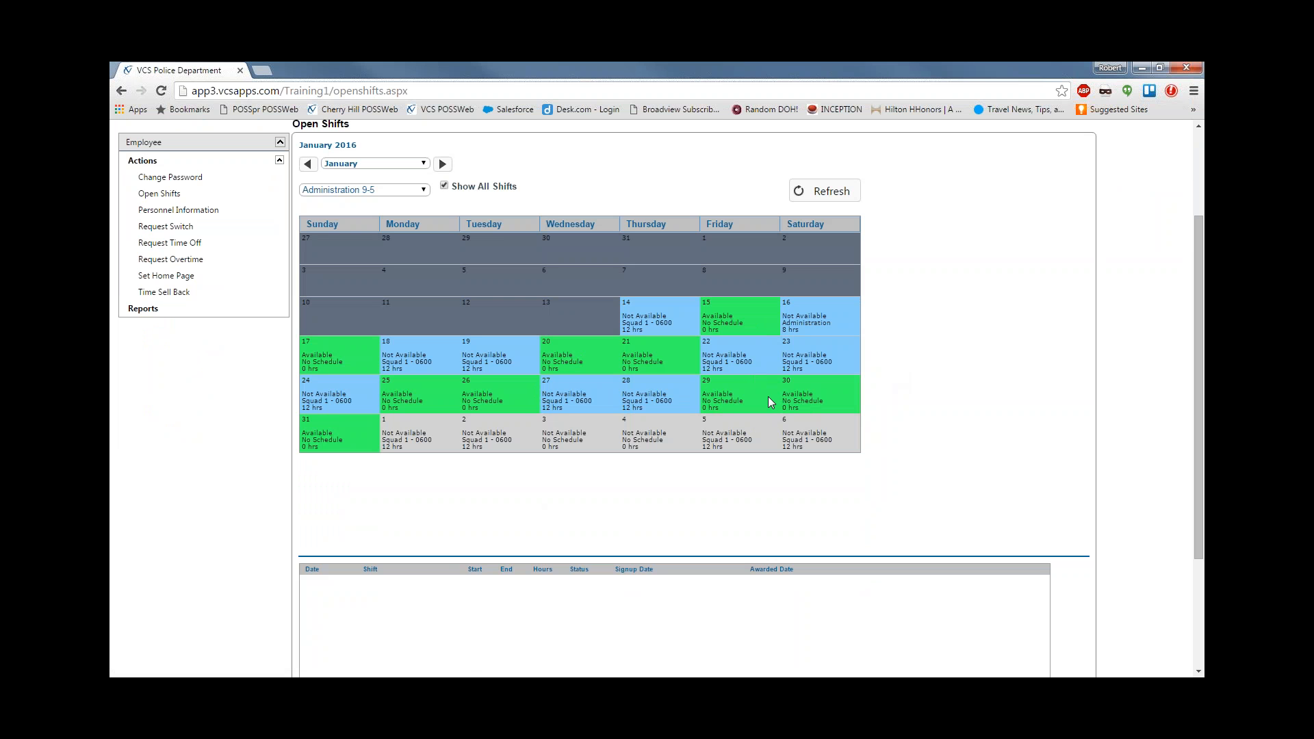
click(804, 389)
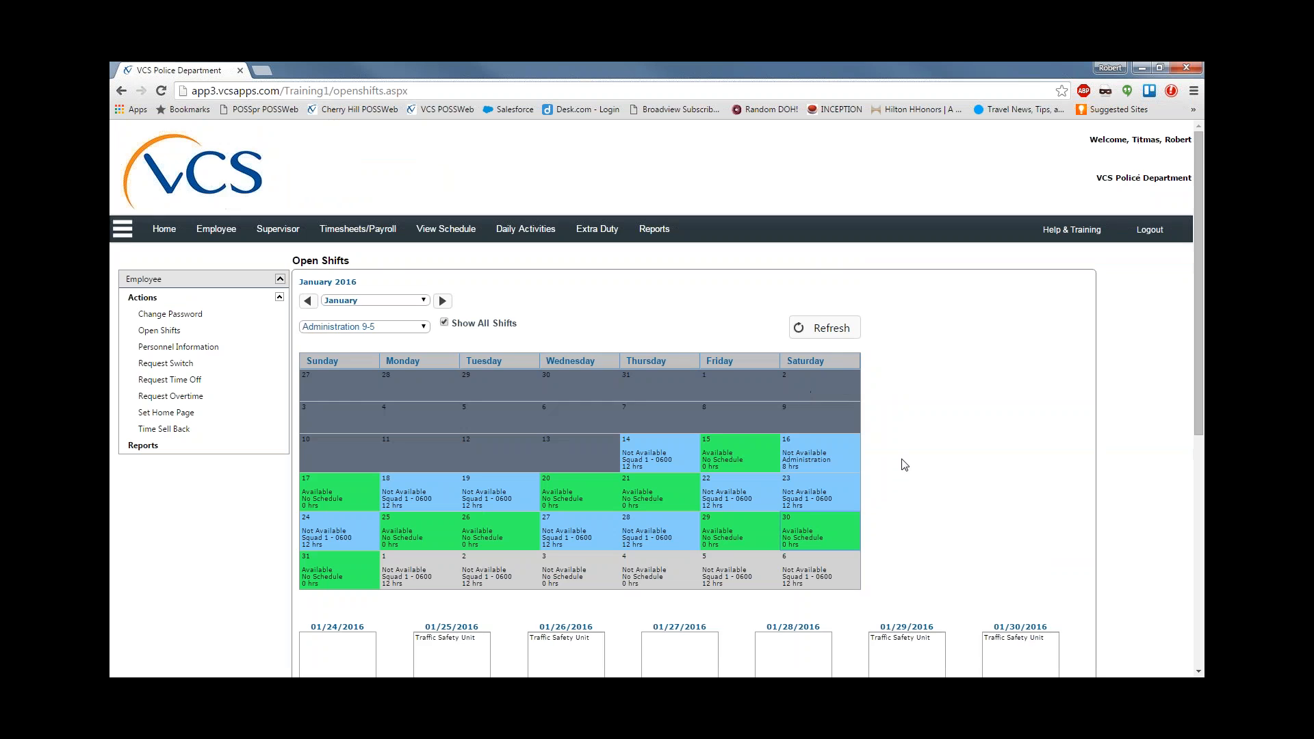
scroll(990, 470, down, 4)
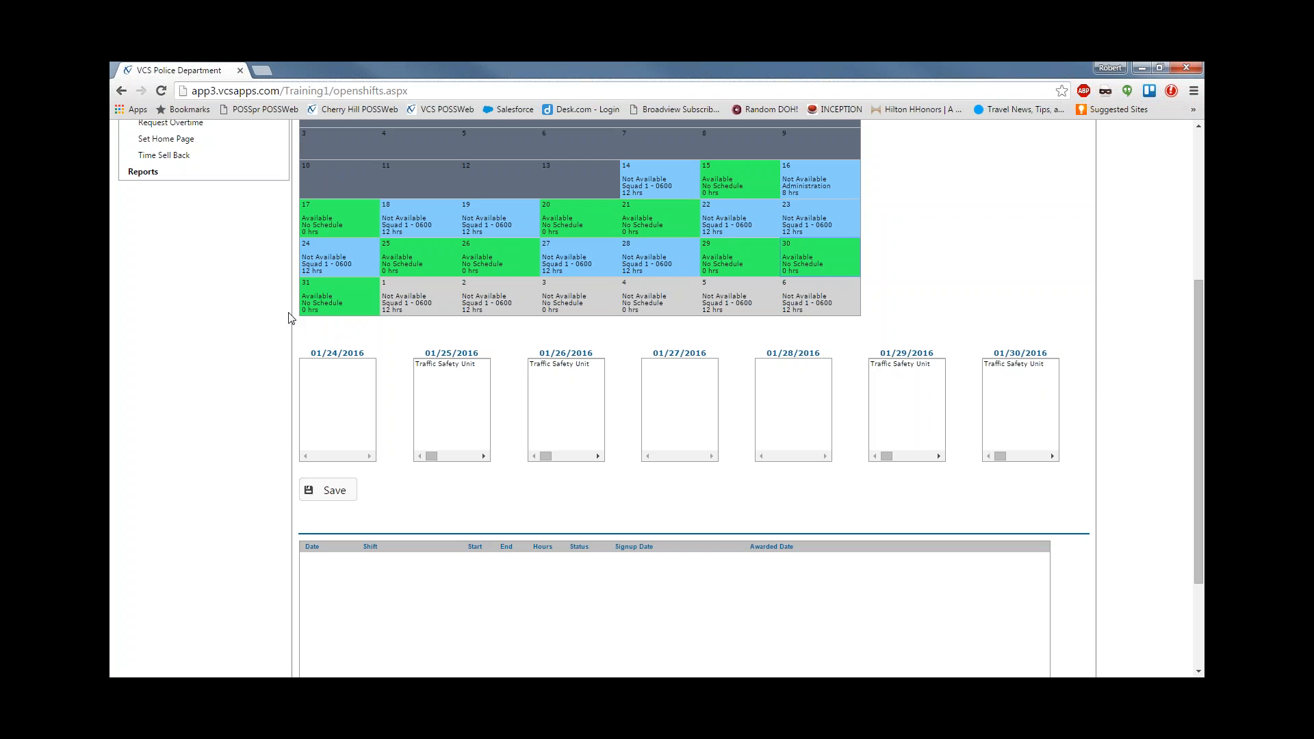
Show the week starting 01/31/2016 and sign up for the Squad 1 - 0600 - 1800 open shift on that day, saving the request.
click(331, 299)
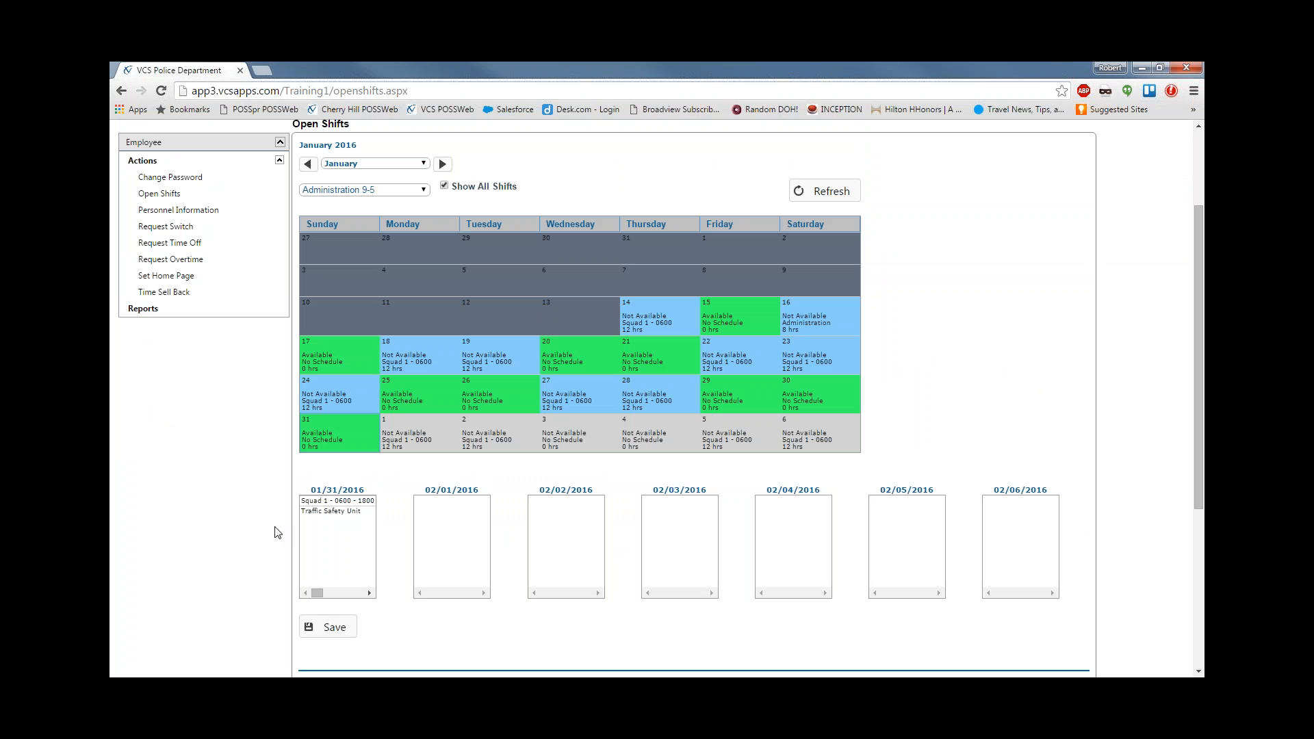
scroll(337, 531, down, 2)
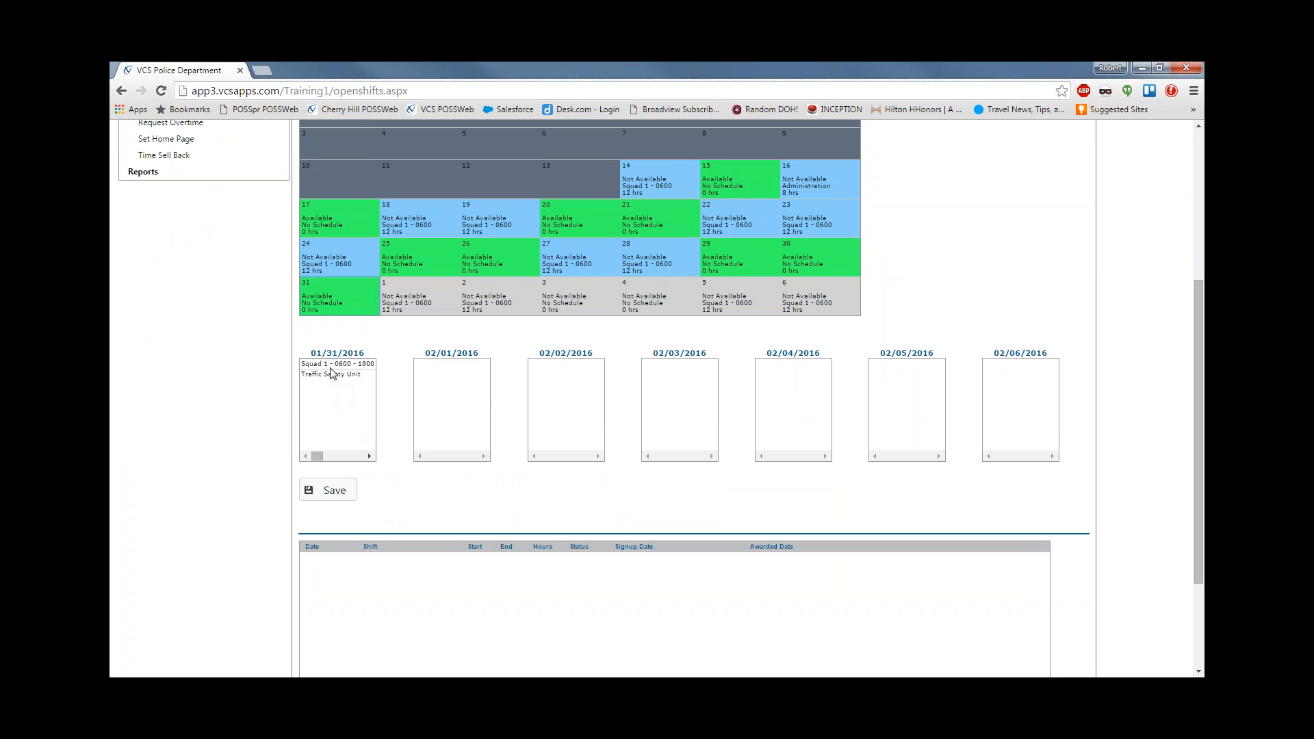
click(330, 365)
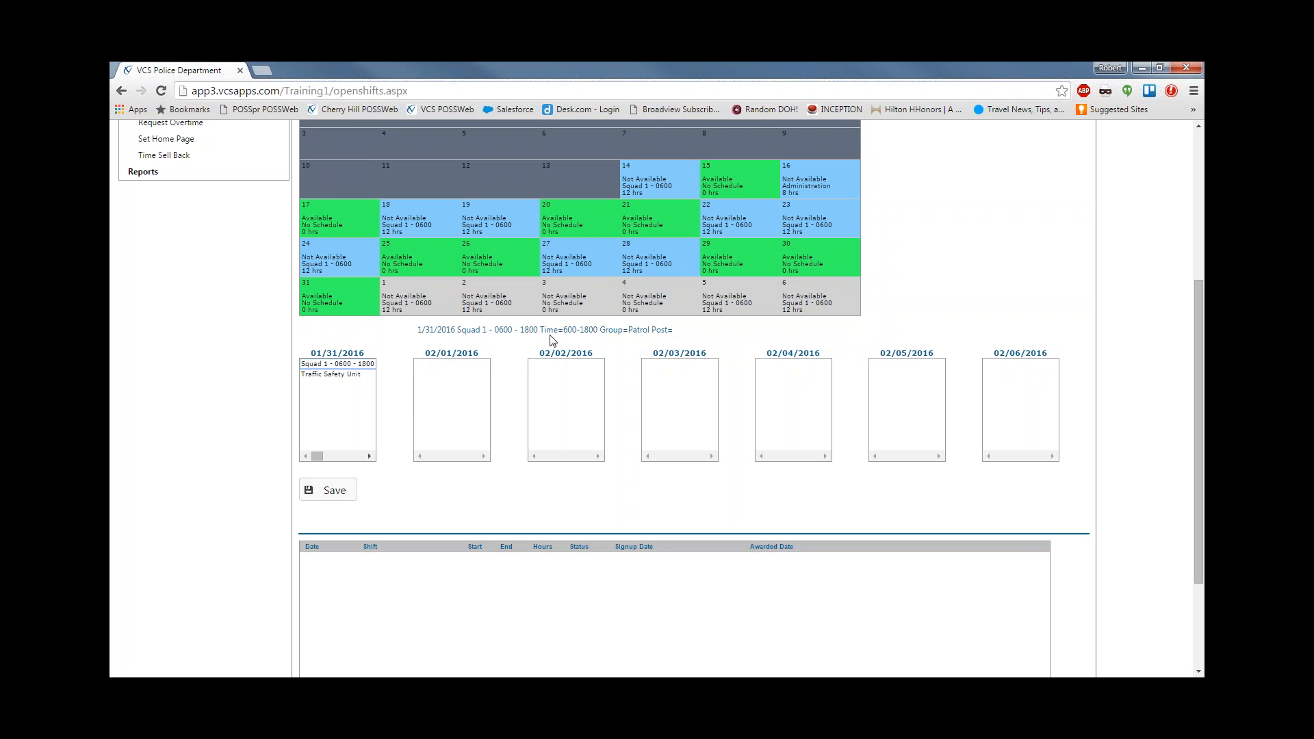
click(328, 491)
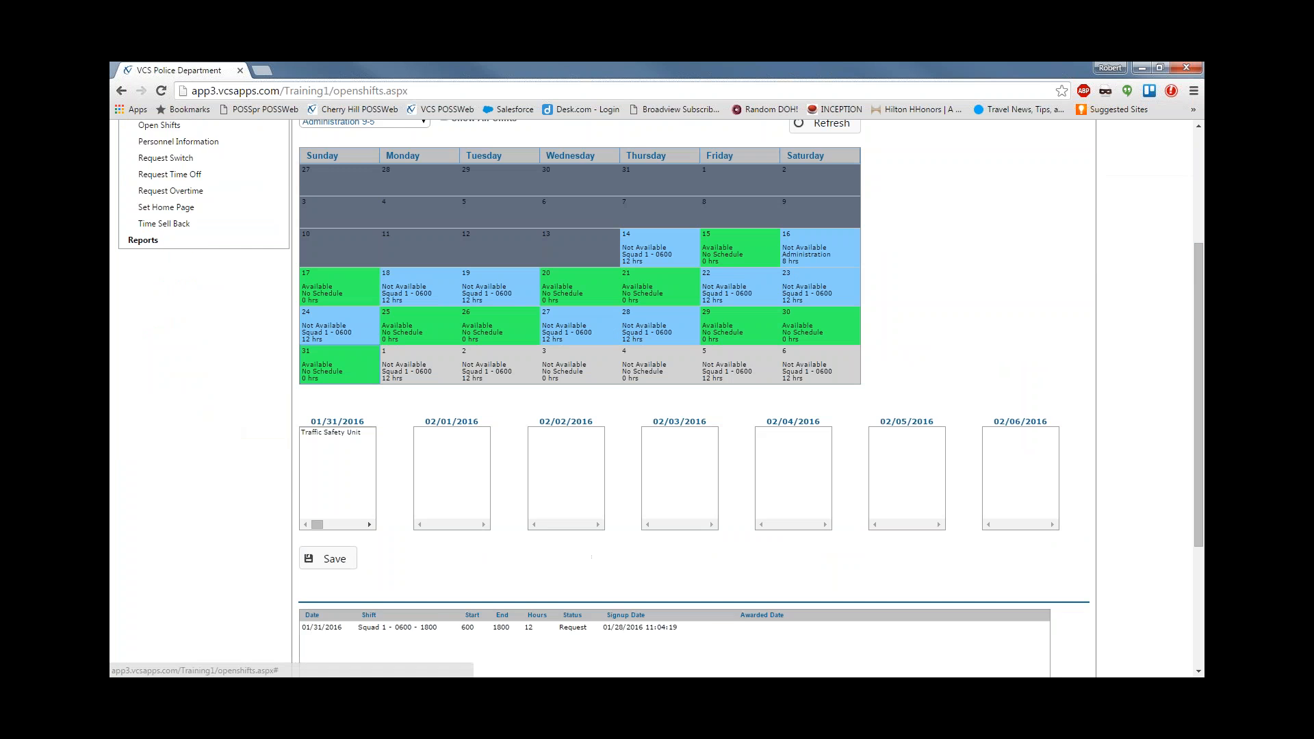
Examine the saved open shift request's status and signup details, along with the January calendar and remaining open shifts.
scroll(329, 528, down, 3)
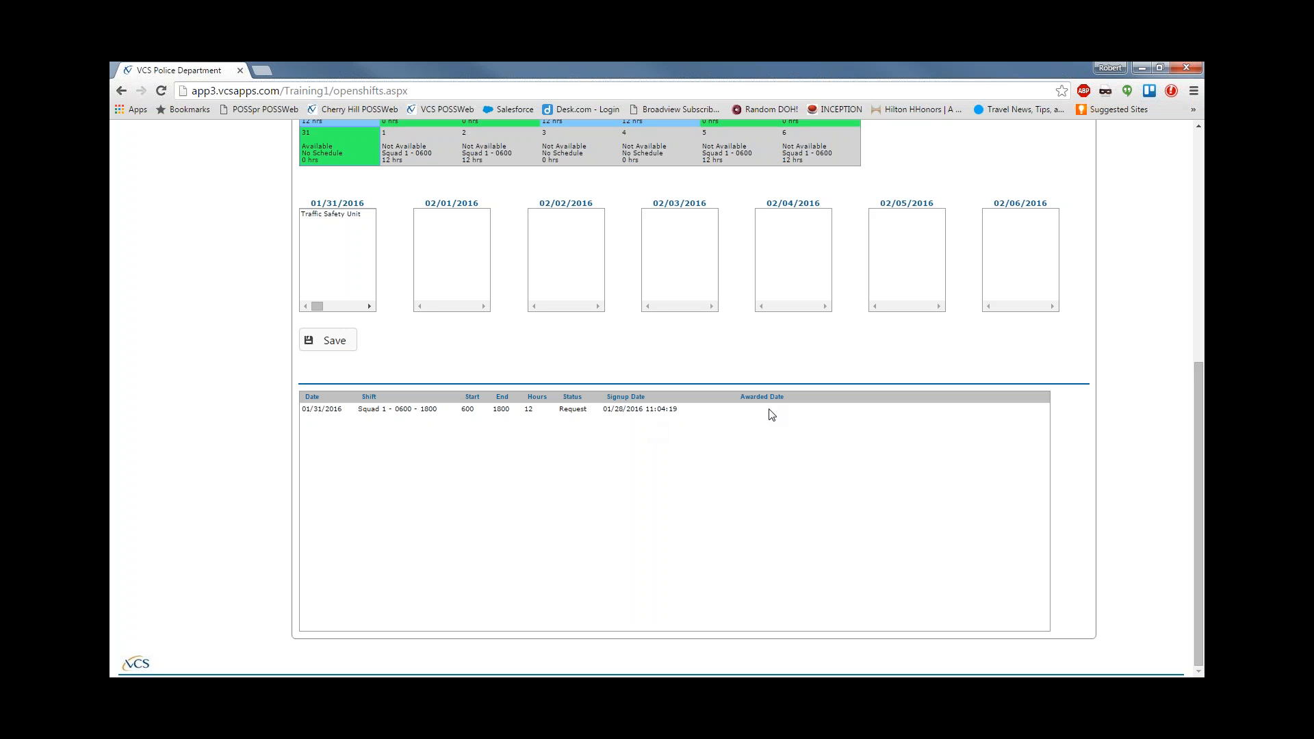
scroll(771, 414, up, 1)
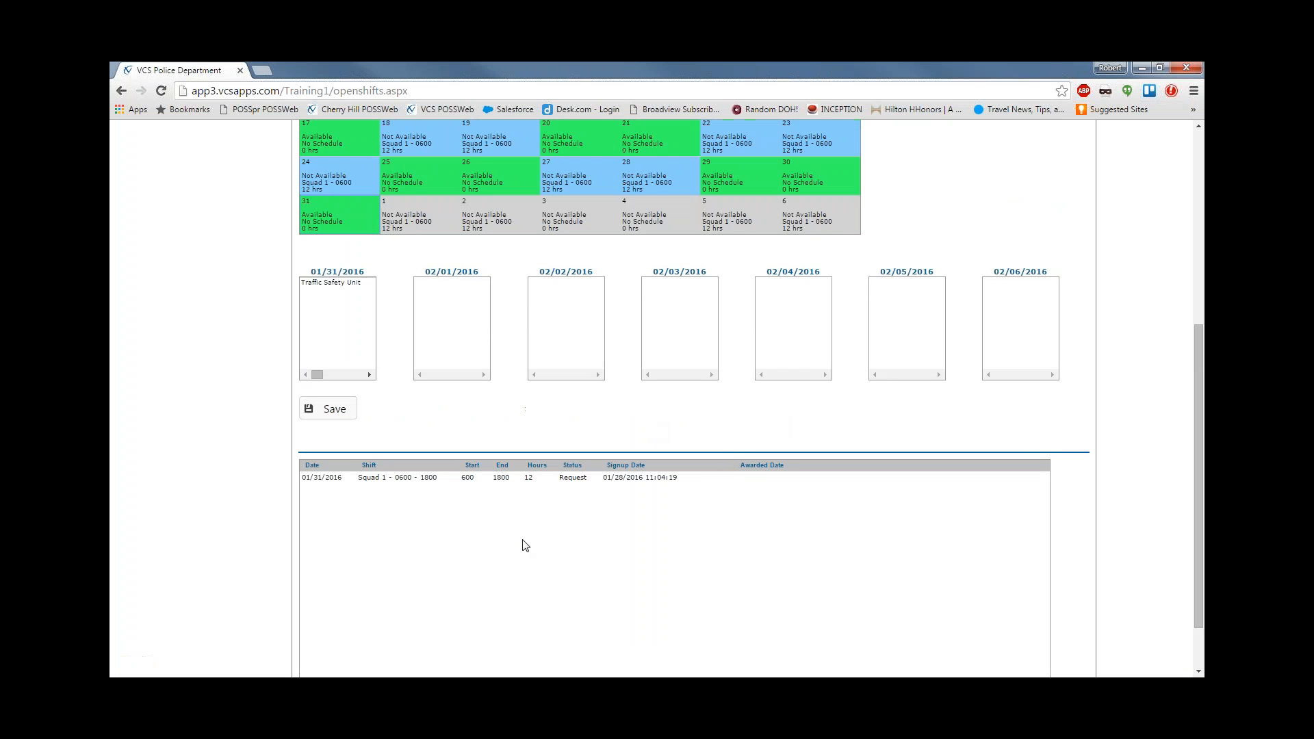
scroll(525, 545, up, 1)
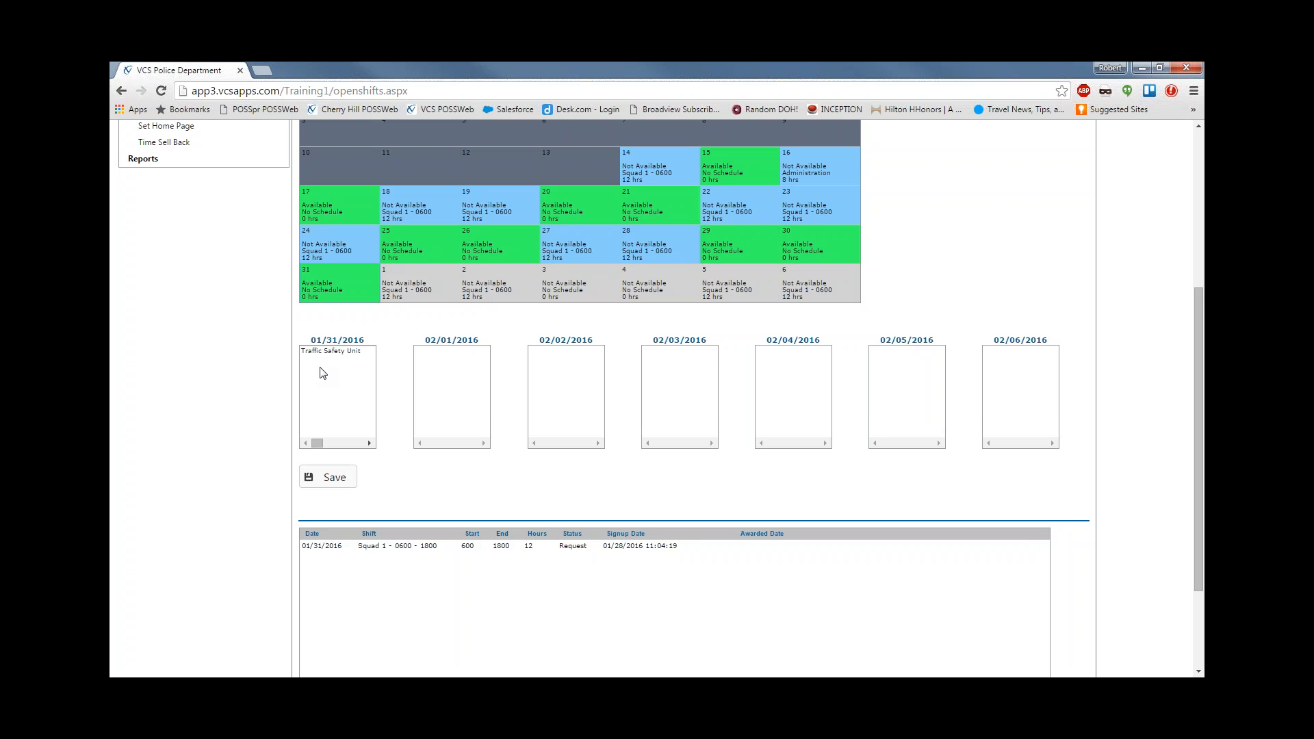
scroll(323, 373, up, 2)
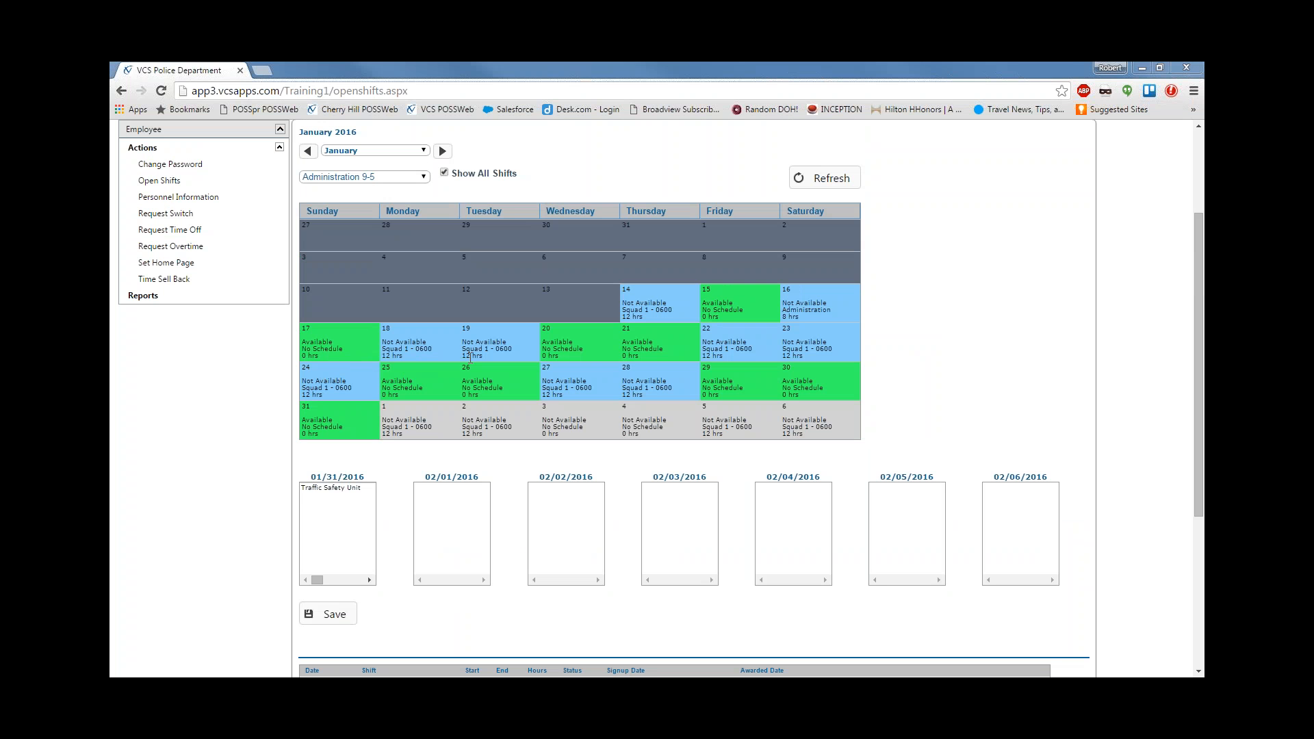
scroll(941, 315, up, 1)
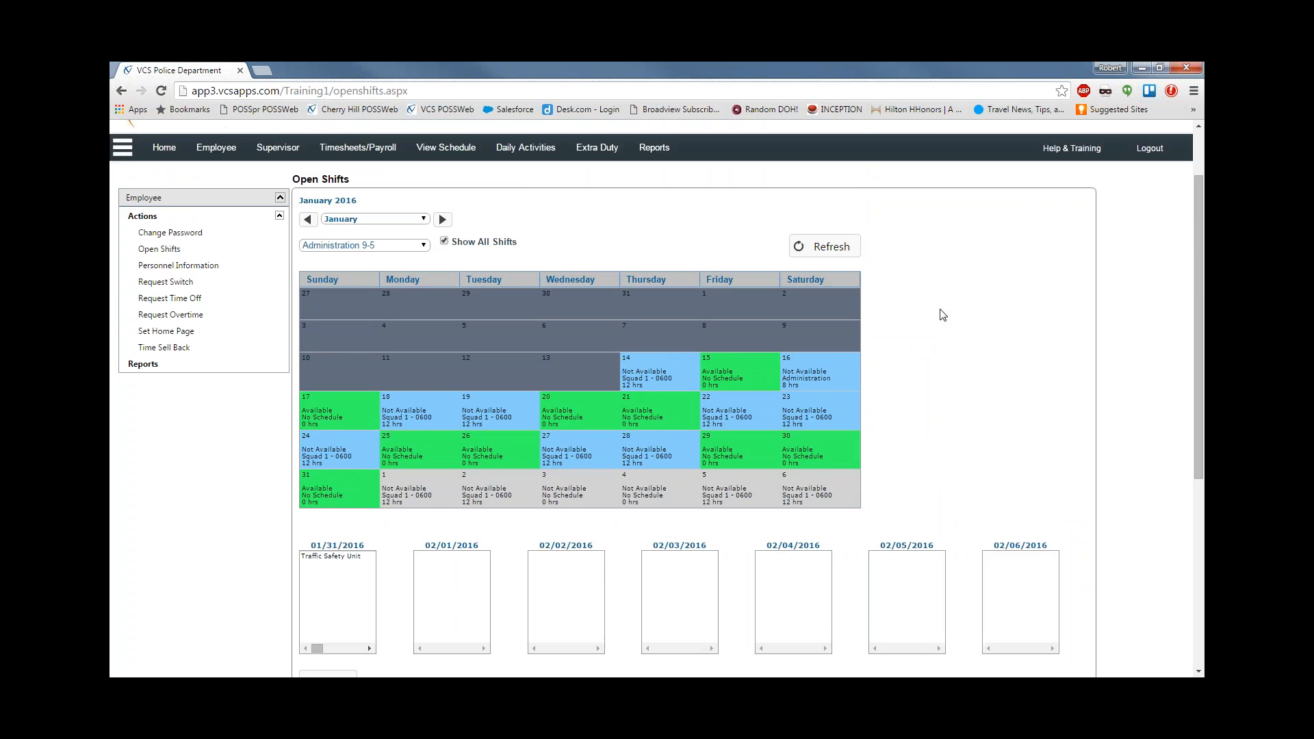
scroll(941, 315, up, 1)
scroll(941, 315, down, 1)
scroll(941, 315, down, 1)
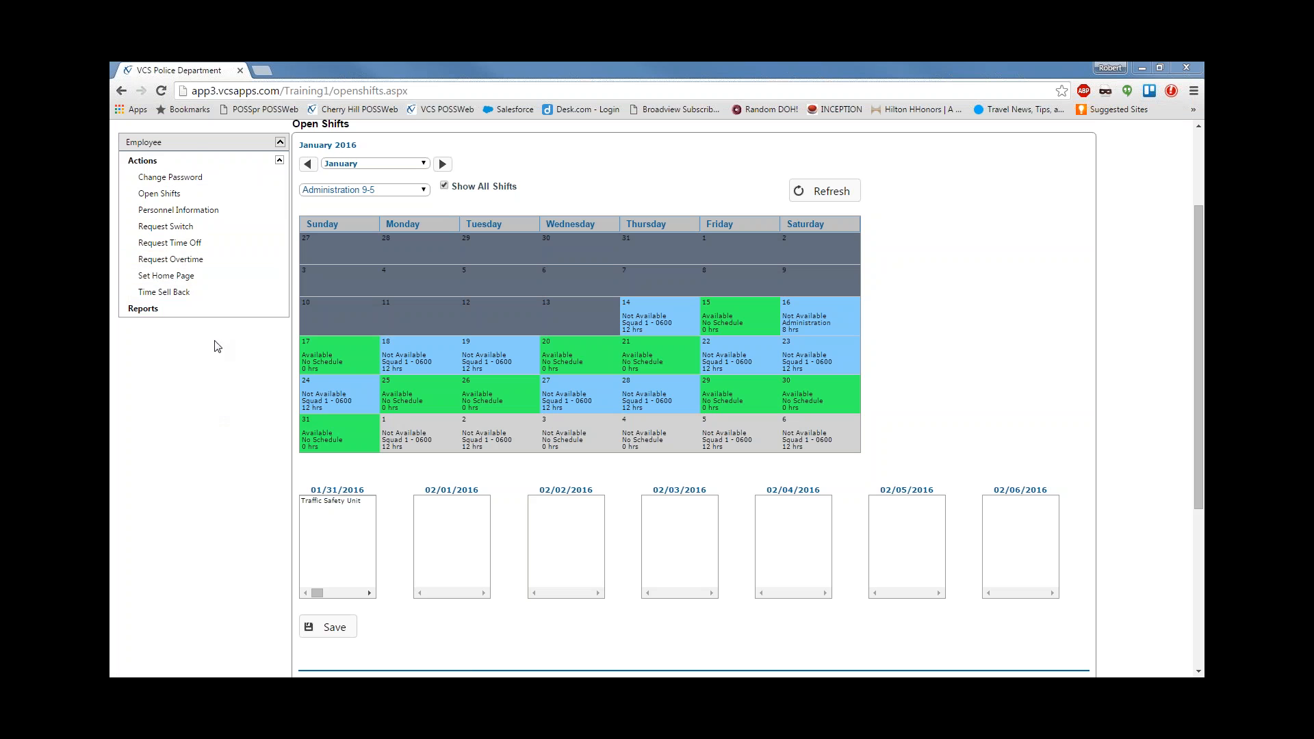
Open Time Sell Back, set the Disability sell-back amount to 10 for 1/1/2016 to 12/31/2016, and save it.
scroll(220, 373, up, 2)
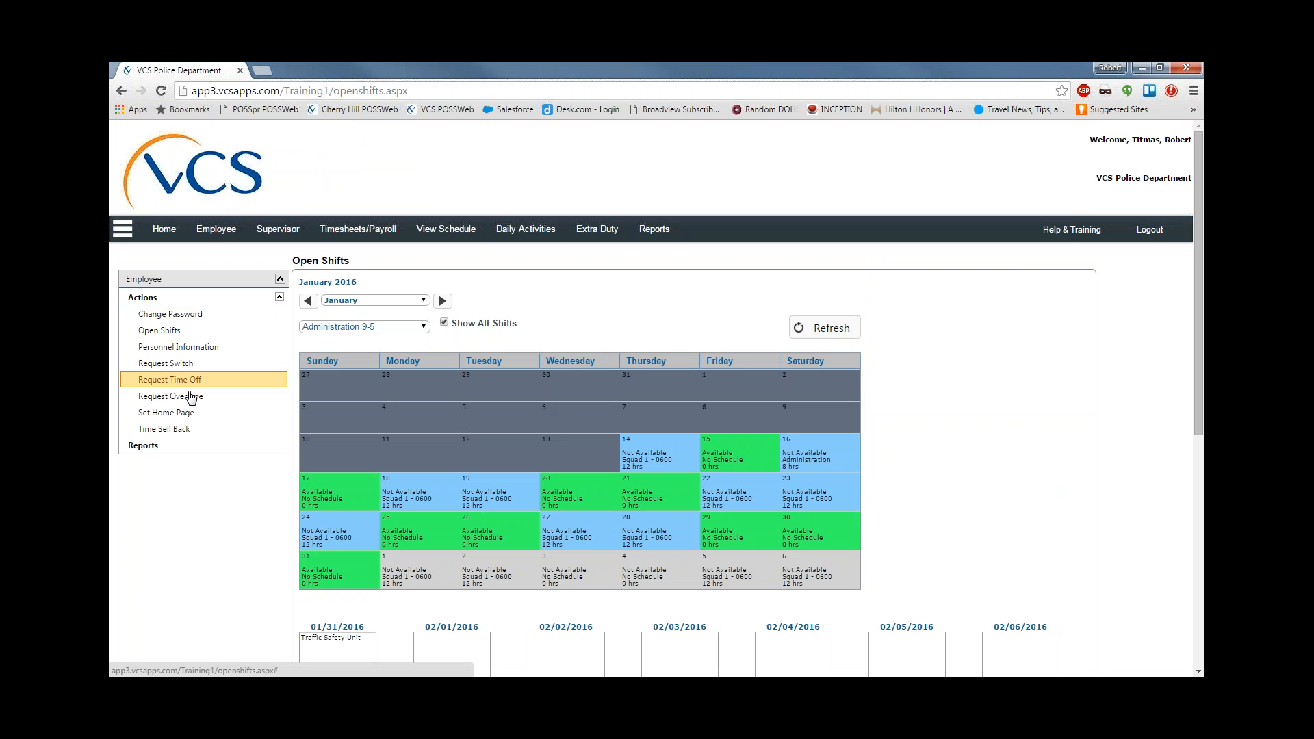
click(165, 431)
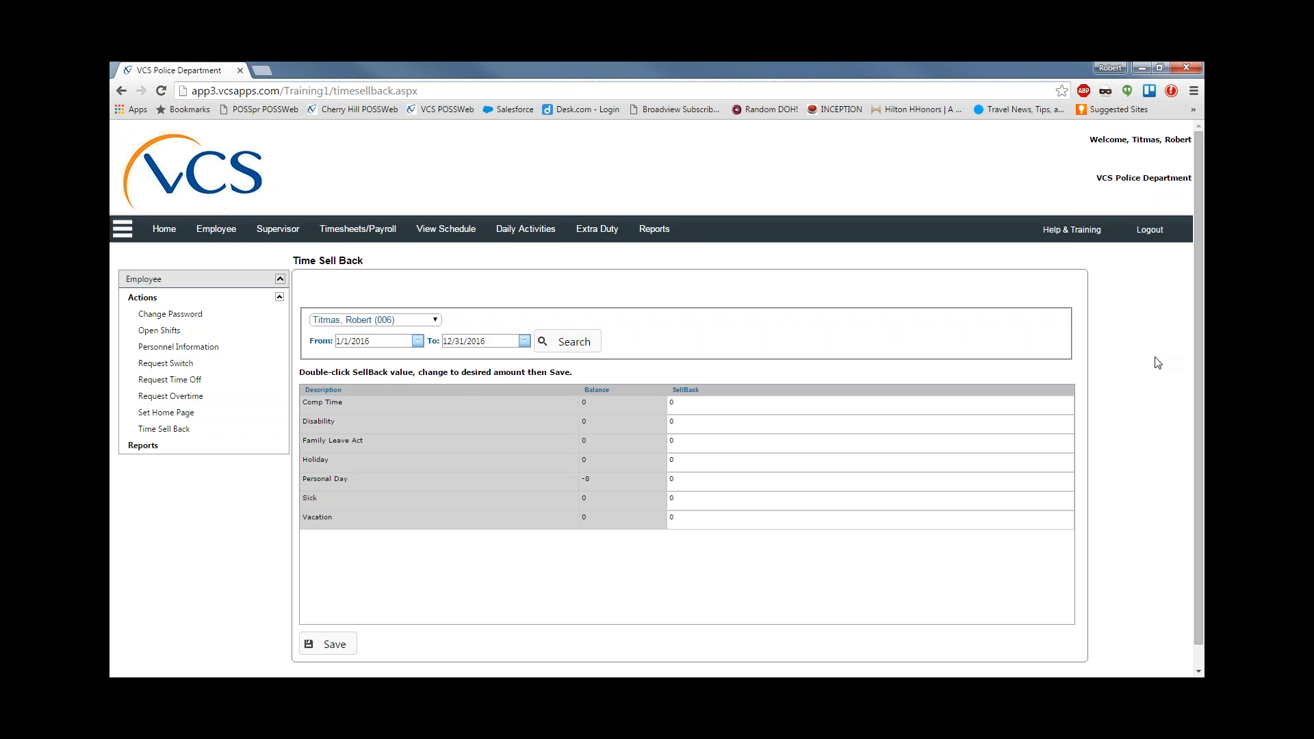
scroll(1156, 363, down, 1)
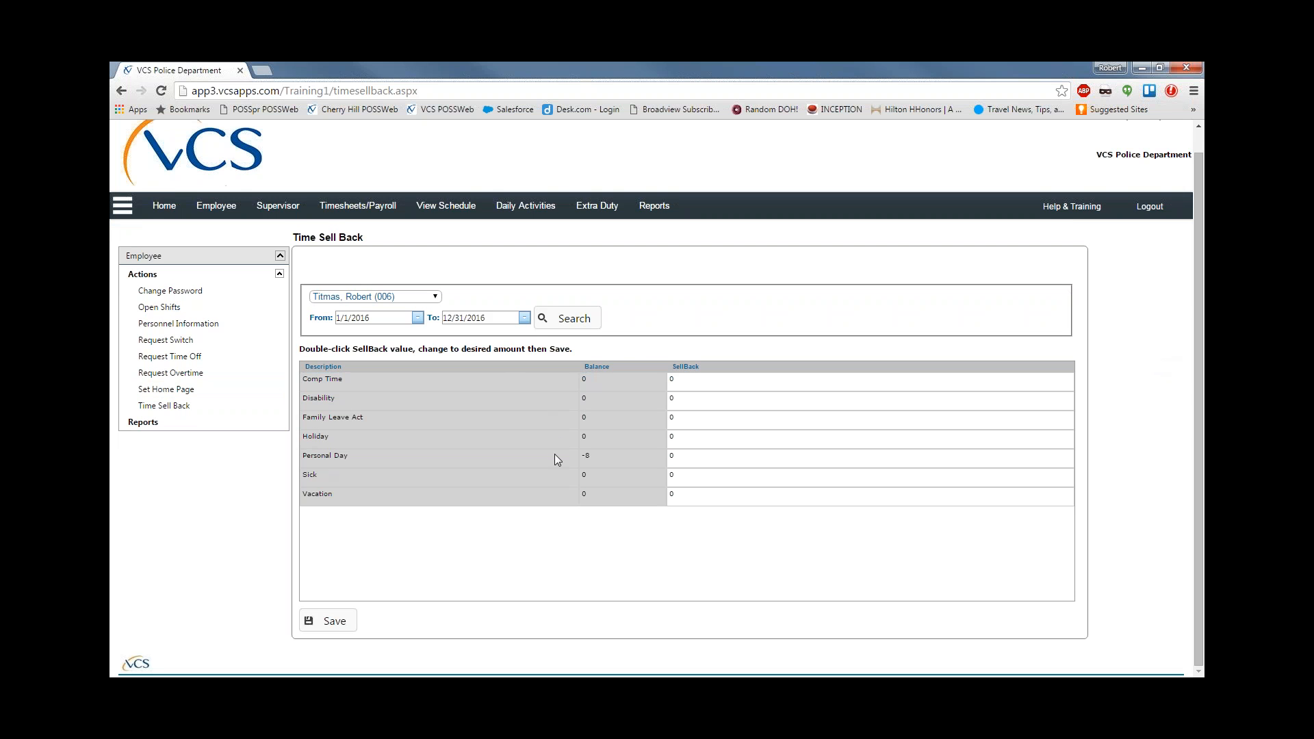
click(678, 404)
double_click(680, 405)
text(10)
click(325, 629)
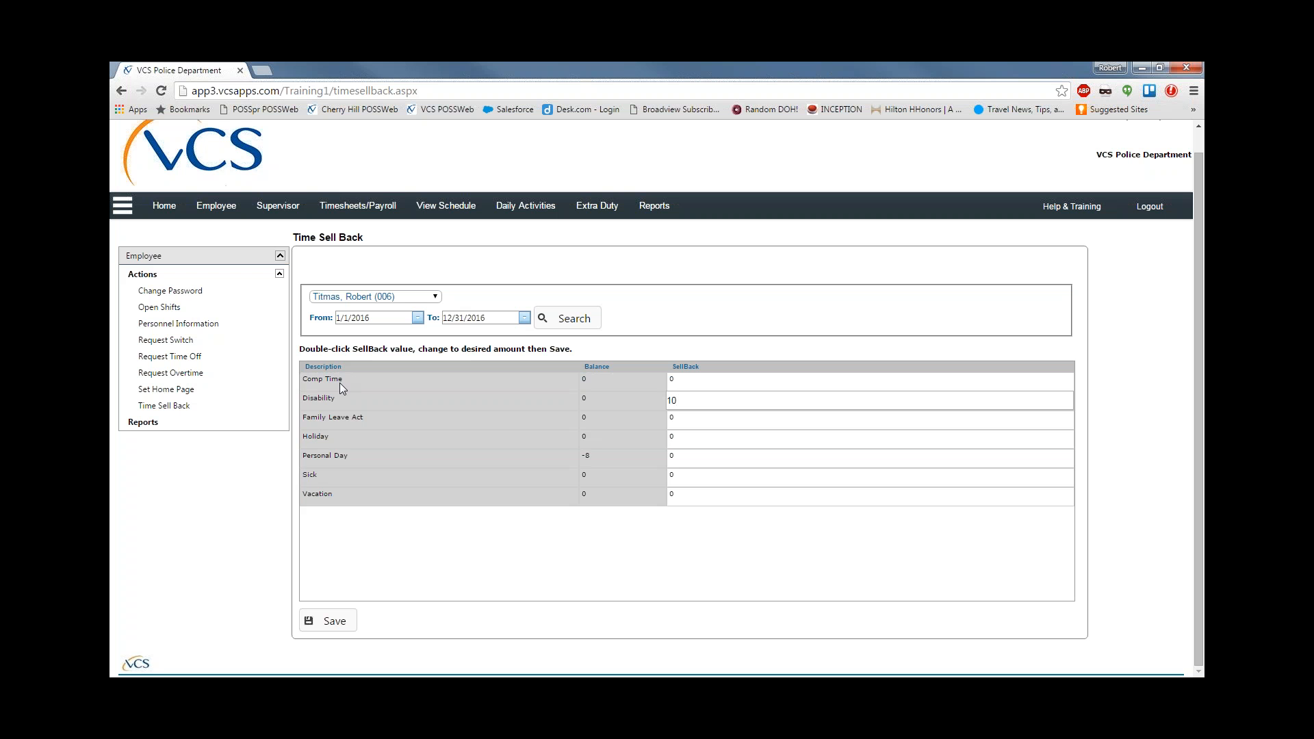
key(Return)
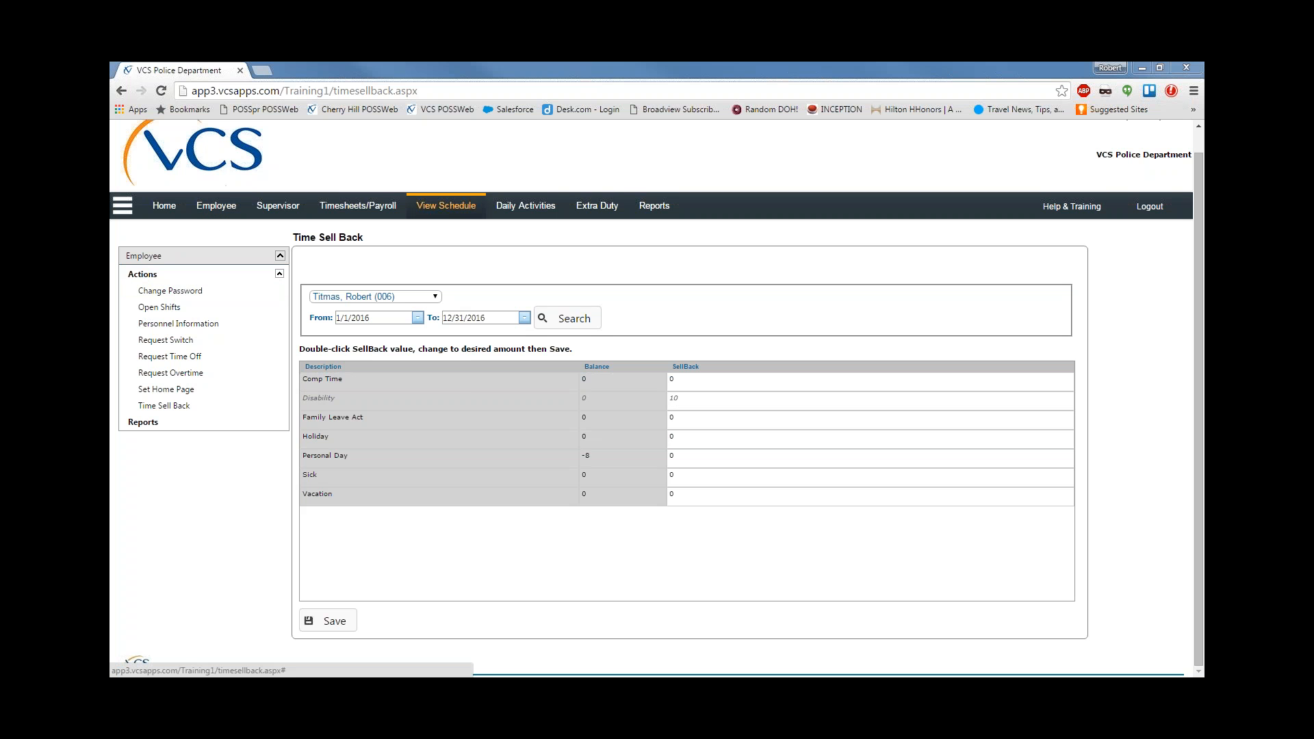
Open the Extra Duty Sign Up List and save a request for the Basketball Game job on 02/01/2016.
click(597, 210)
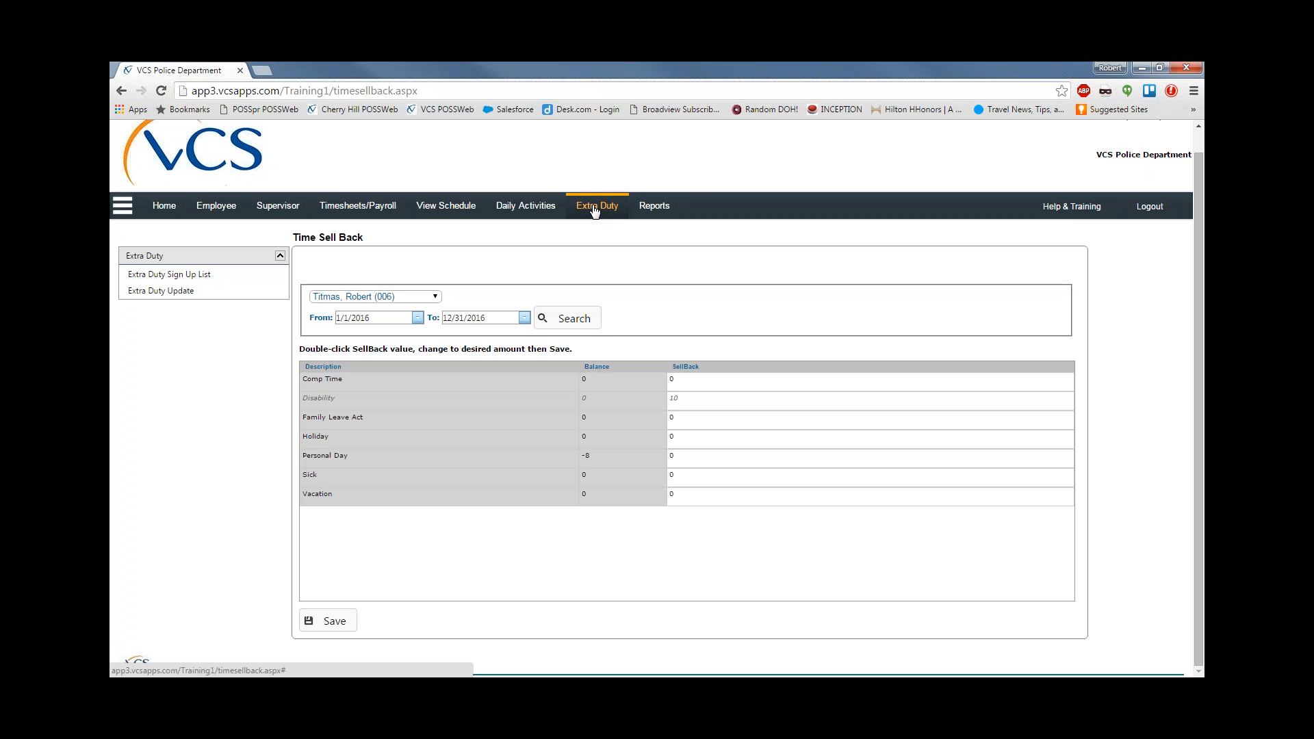
click(197, 275)
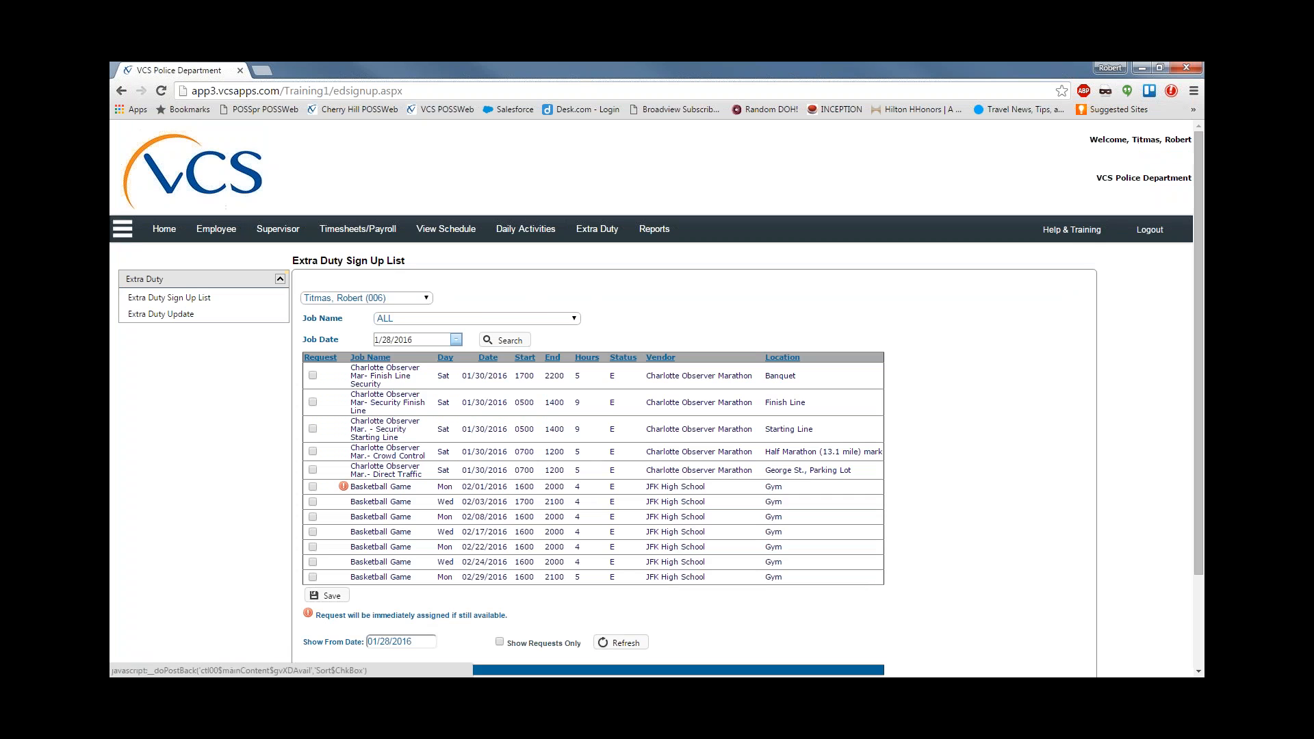
scroll(1015, 409, down, 2)
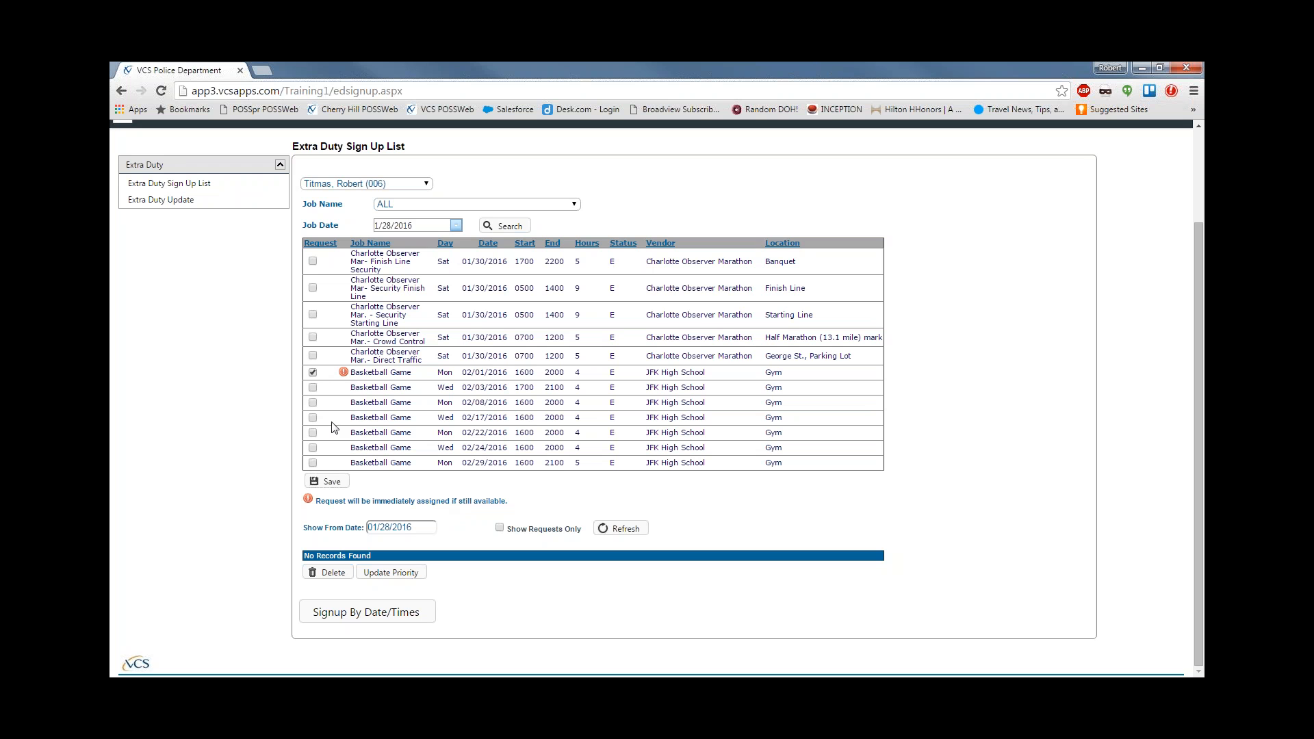
click(330, 483)
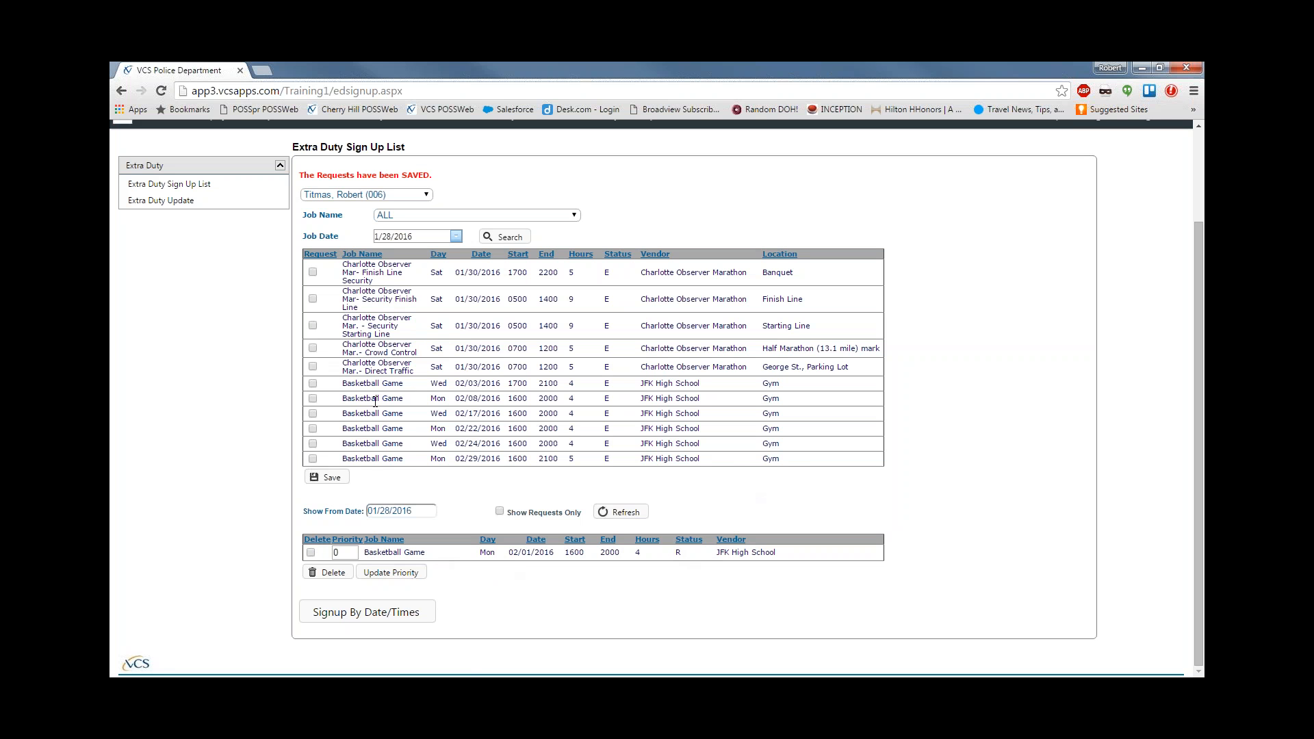
Request the 01/30/2016 marathon Security Starting Line job and the Basketball Games on 02/08/2016 and 02/24/2016, saving the requests.
click(313, 325)
click(312, 399)
click(312, 444)
click(328, 477)
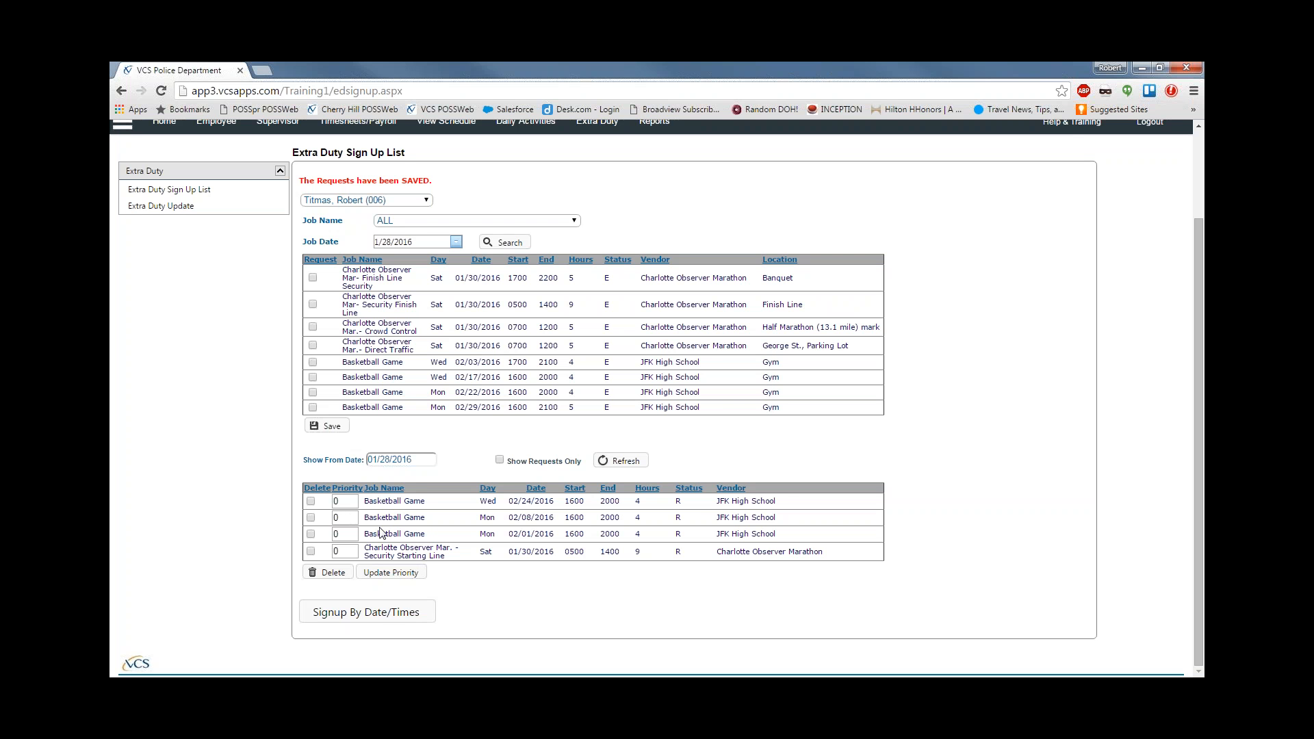
Set the request priorities to 1 for Security Starting Line, 2 for the 02/24 Basketball Game, 3 for 02/08 and 4 for 02/01, and update them.
double_click(342, 553)
text(1)
double_click(354, 501)
text(2)
click(336, 517)
double_click(341, 520)
text(3)
double_click(340, 536)
text(4)
click(393, 573)
Delete the Basketball Game request dated 02/24/2016 from the extra duty requests.
text(1)
click(333, 573)
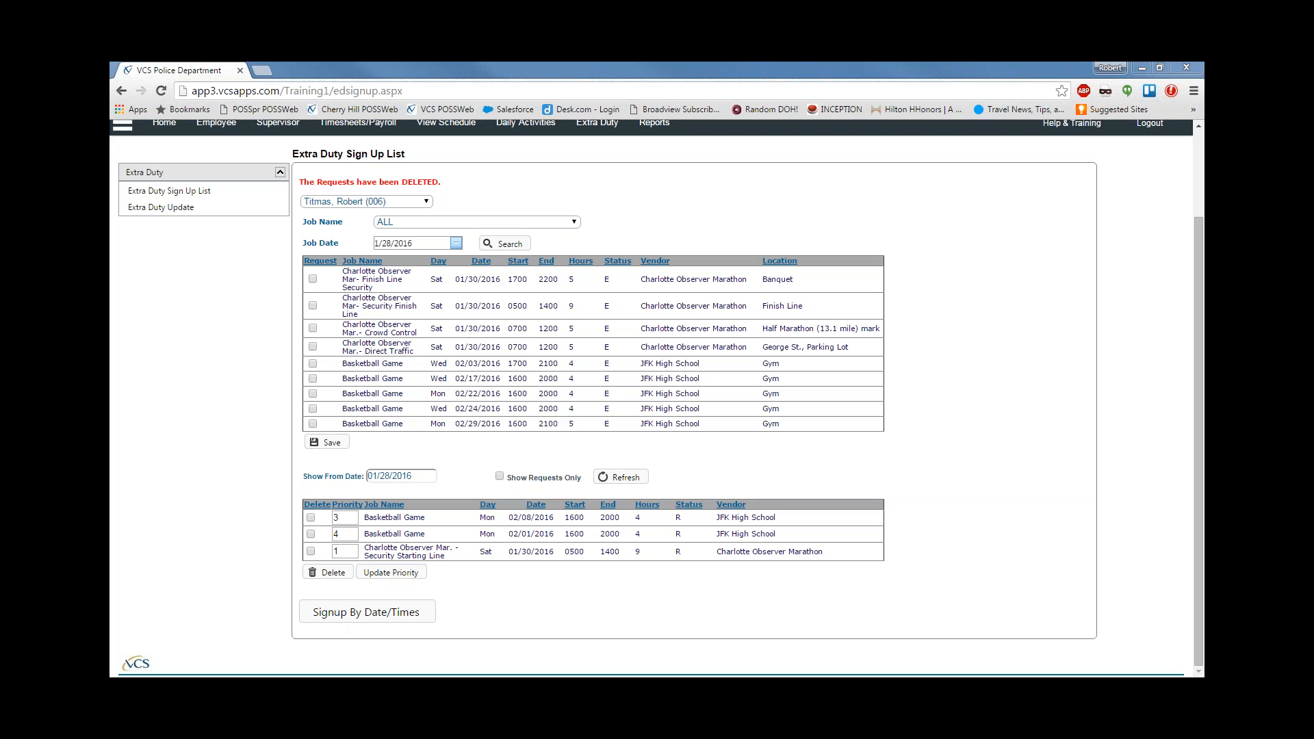
Open Extra Duty Update and refresh its job list with the From Date set to 1/1/2016.
click(161, 207)
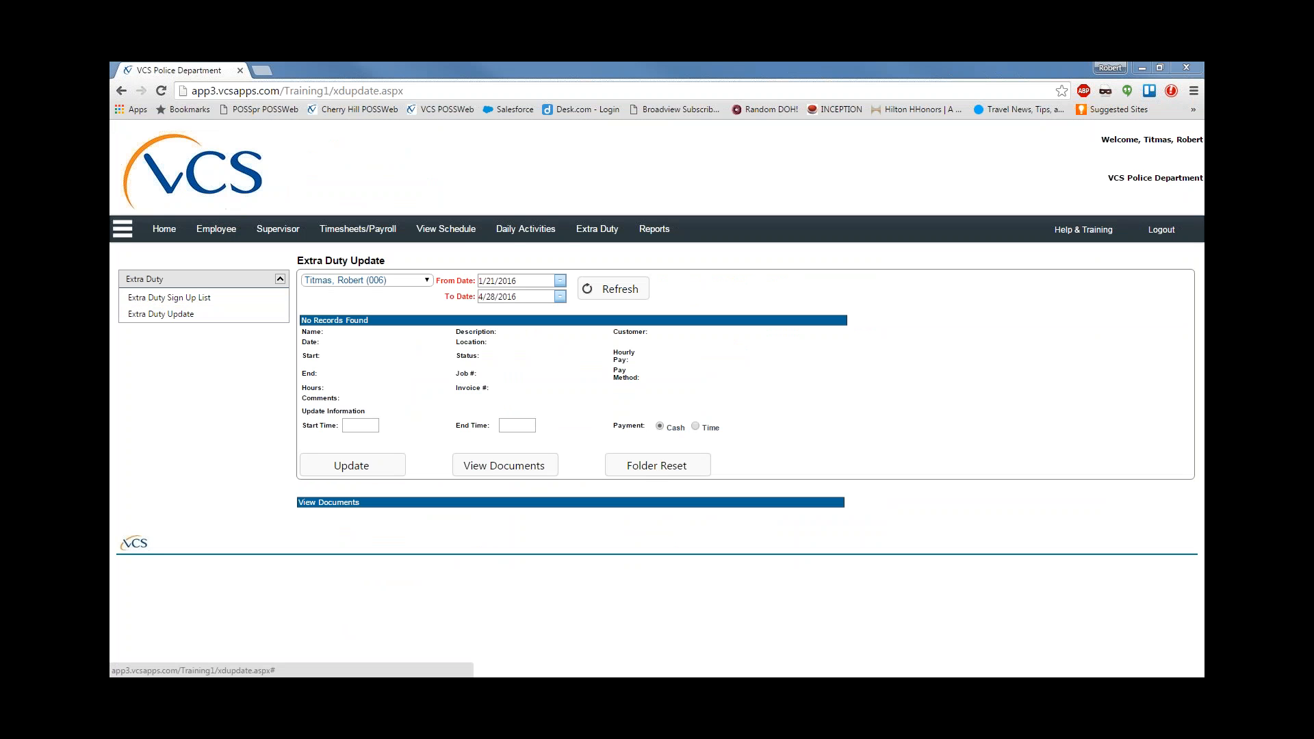
click(560, 281)
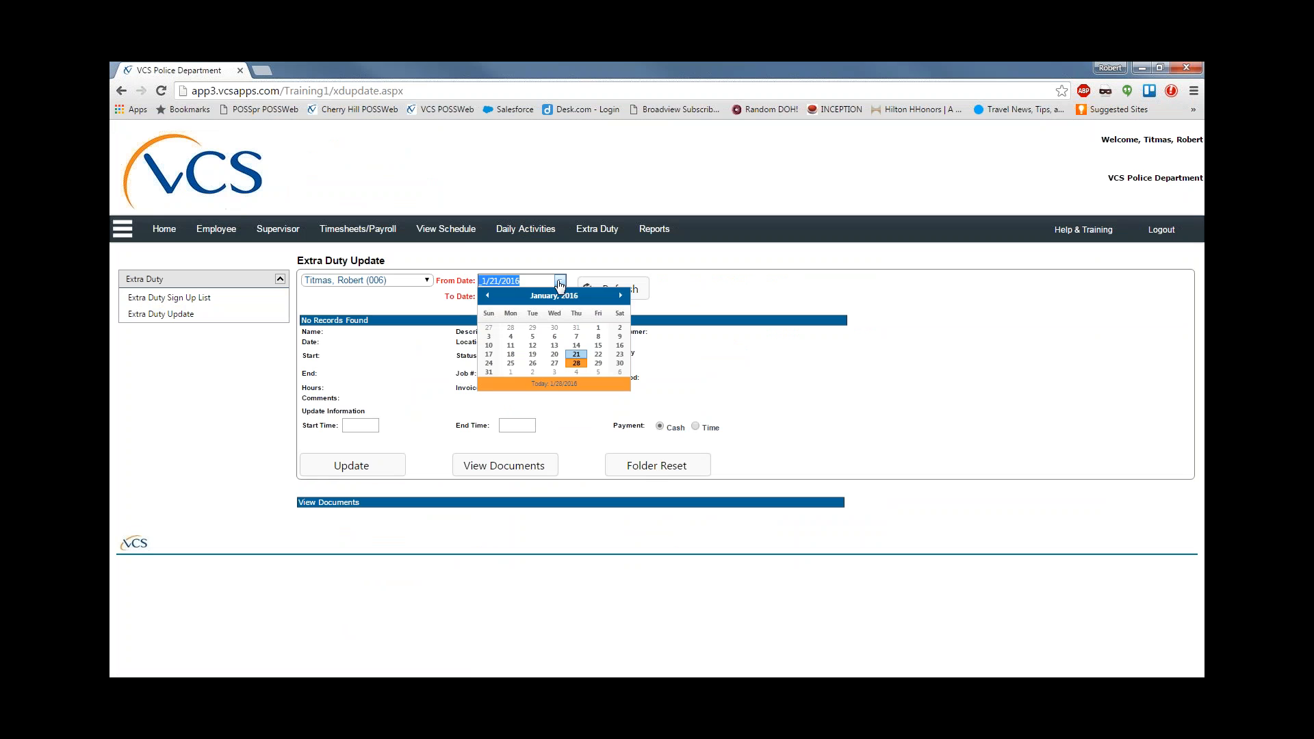
click(600, 329)
click(613, 289)
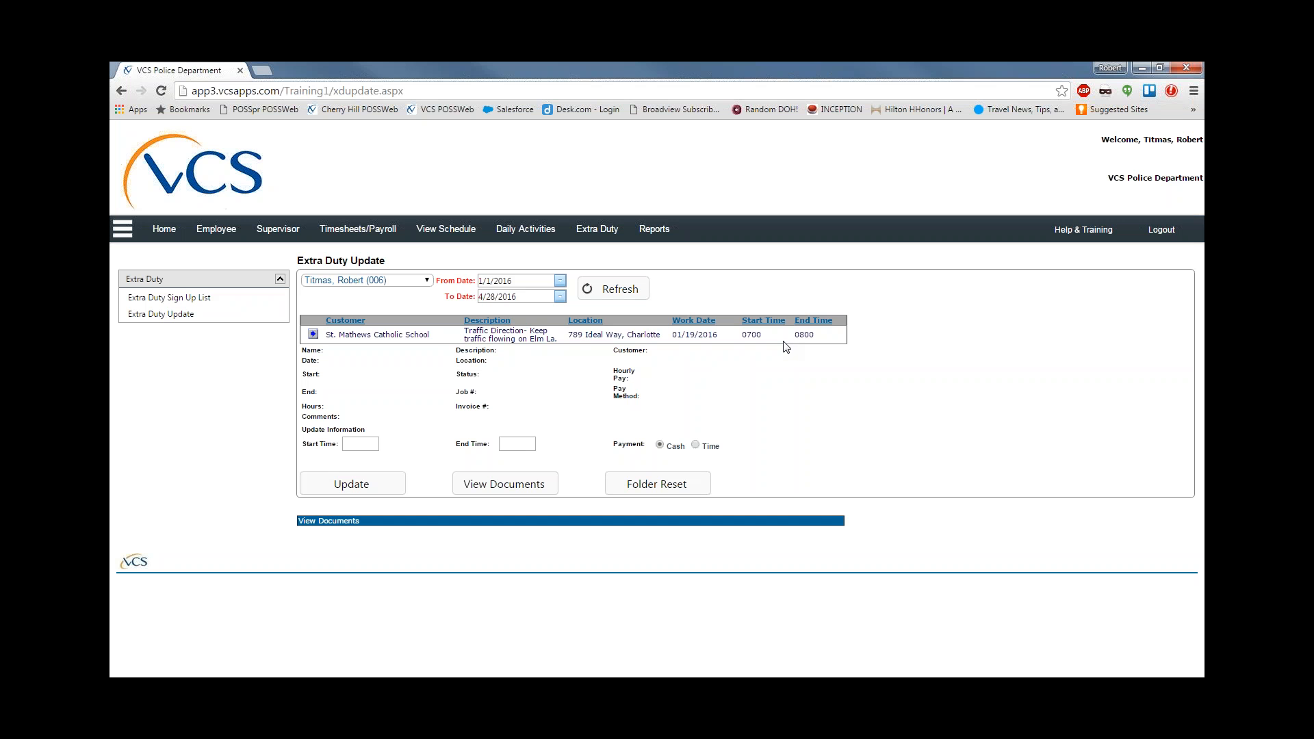
Change the end time of the 01/19/2016 St. Mathews Catholic School traffic direction job to 0900 and submit the update.
click(313, 335)
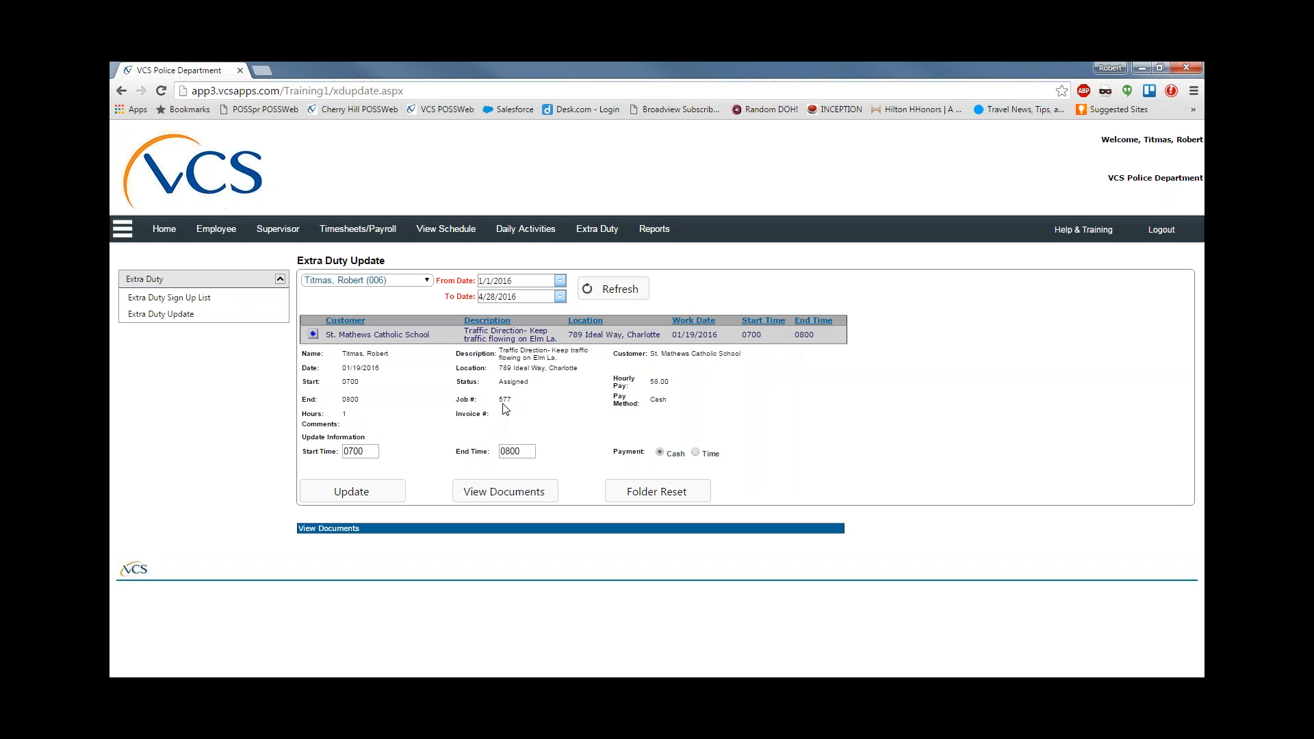
double_click(522, 451)
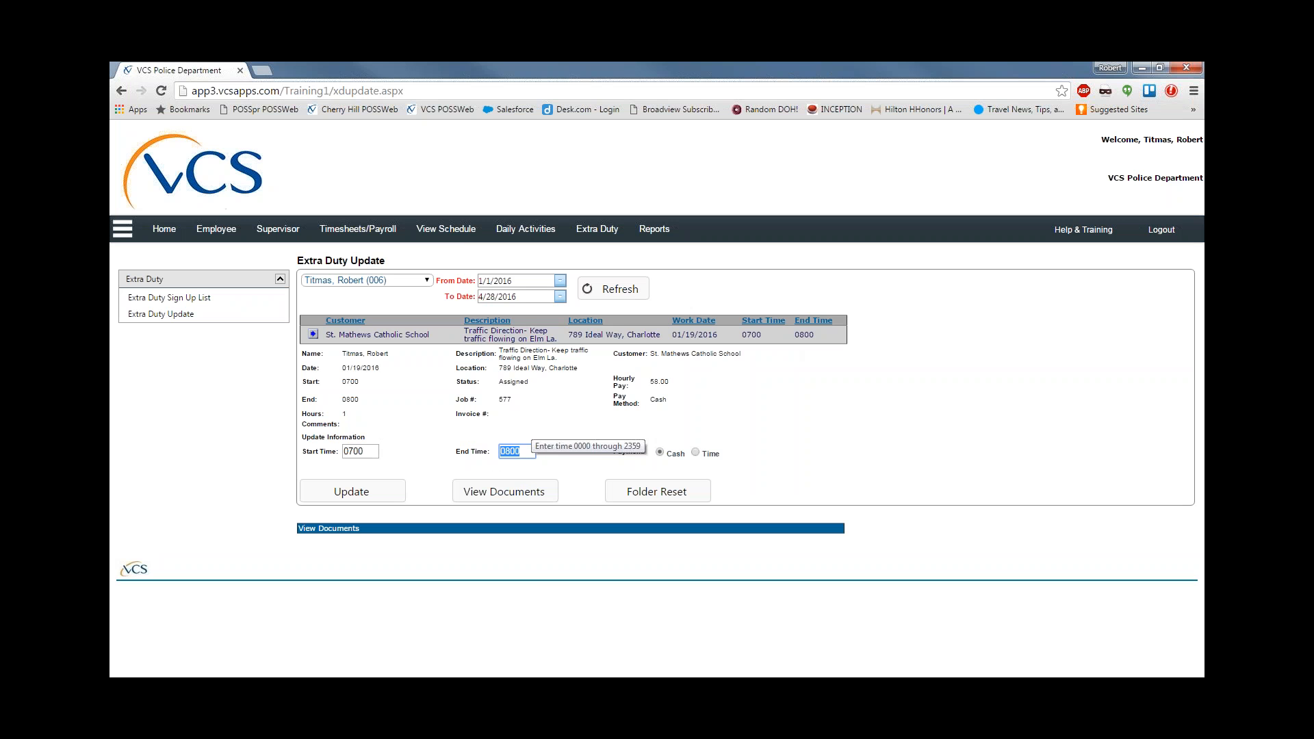
text(0900)
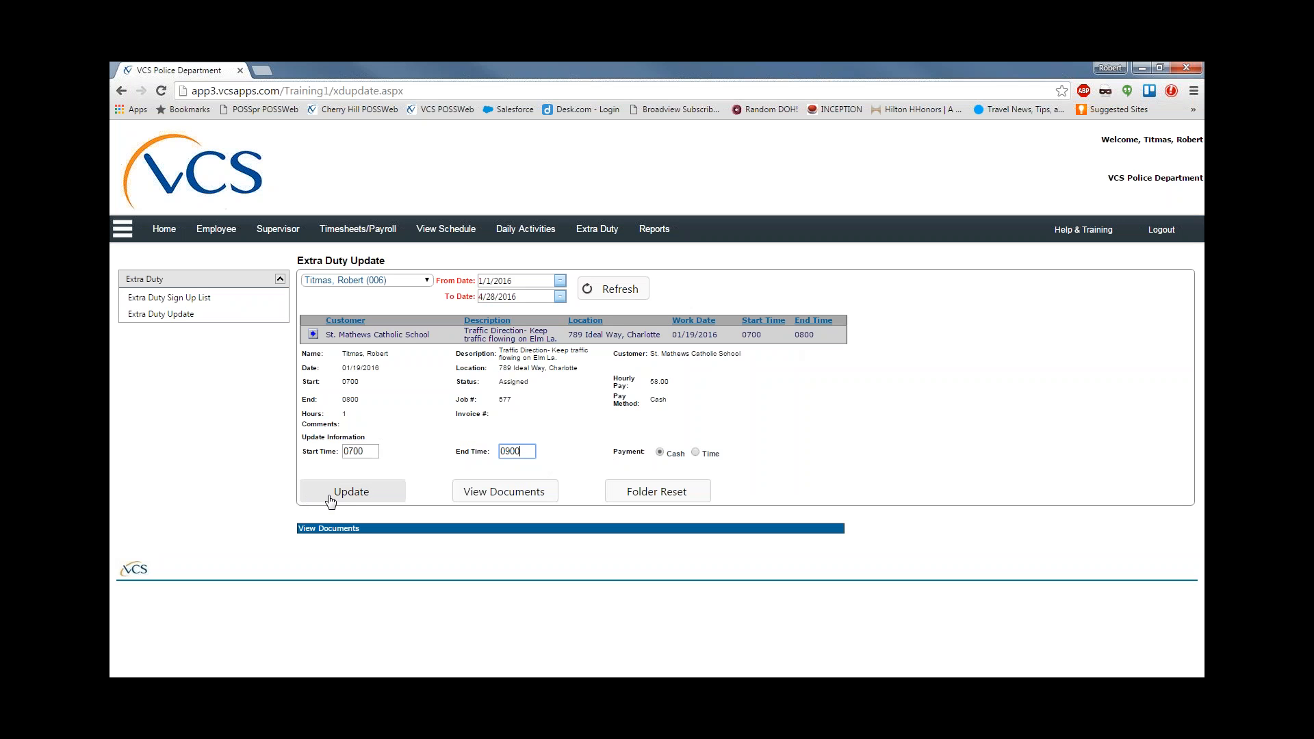
click(330, 500)
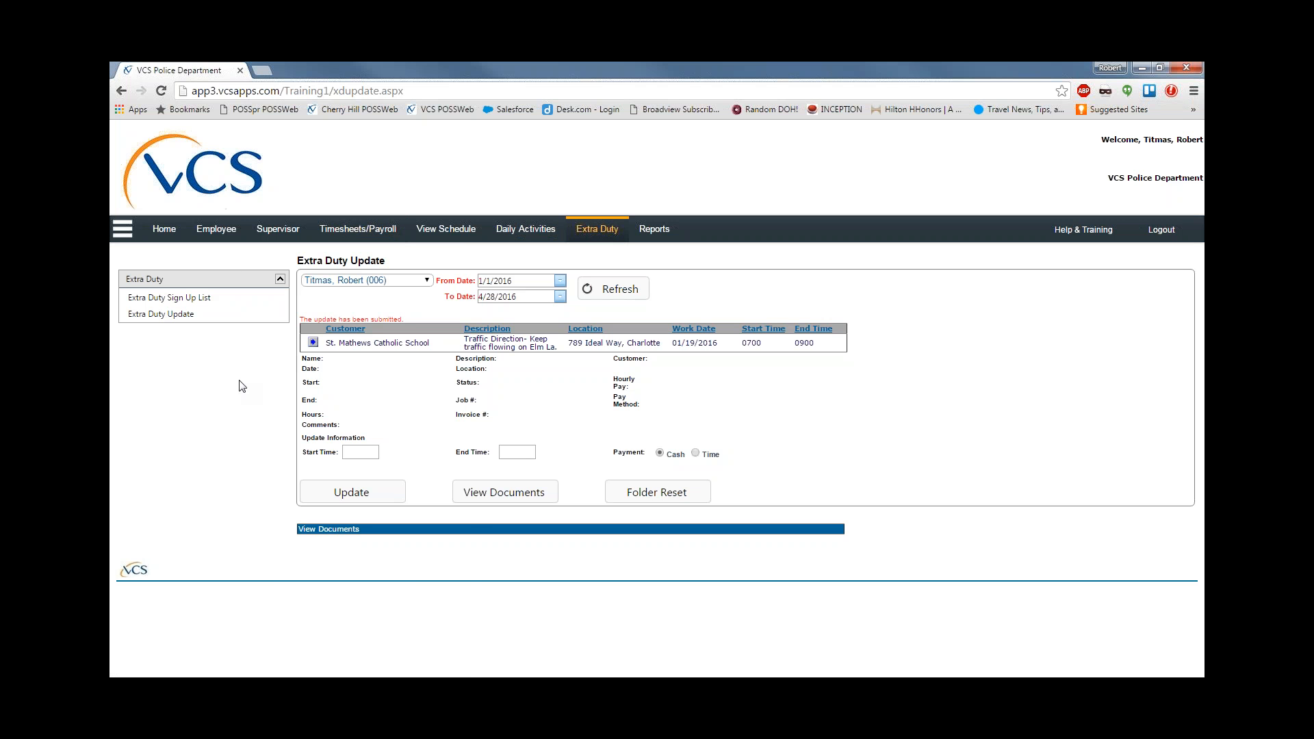
Return to the Extra Duty Sign Up List and look over the available jobs and saved requests.
click(192, 299)
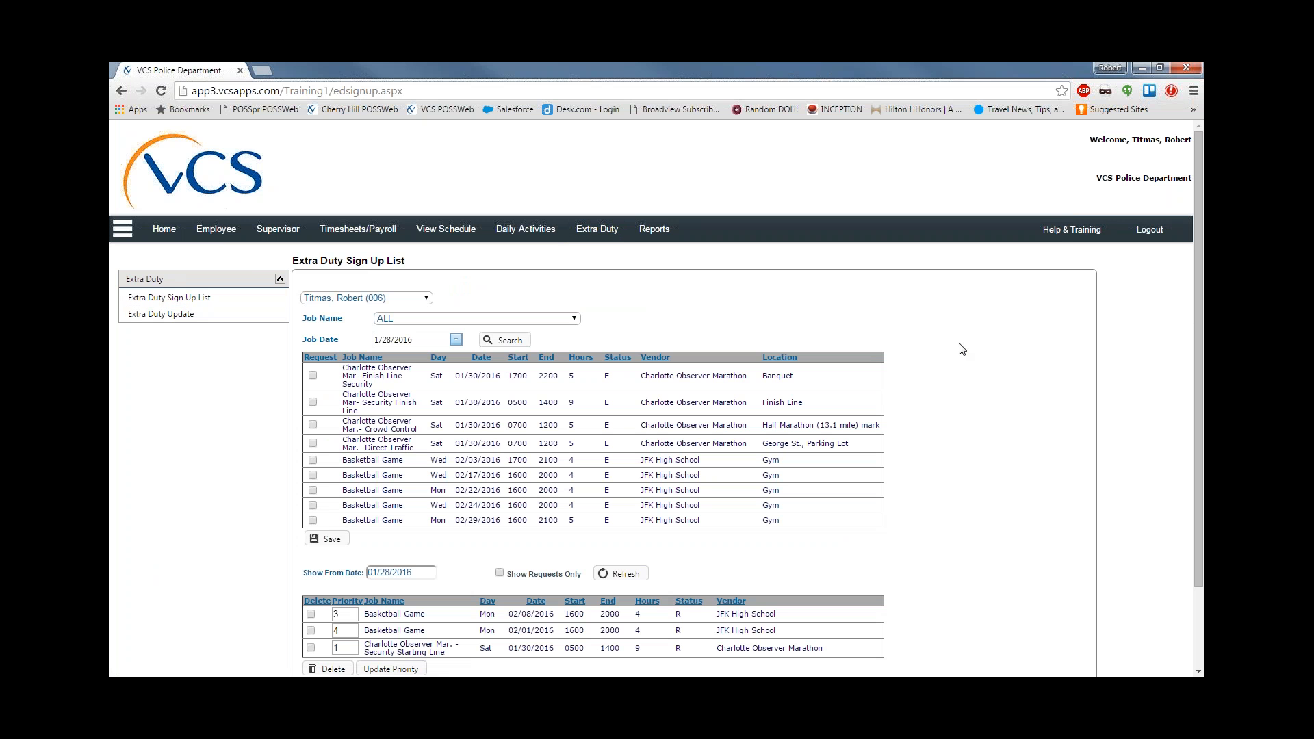
scroll(962, 349, down, 2)
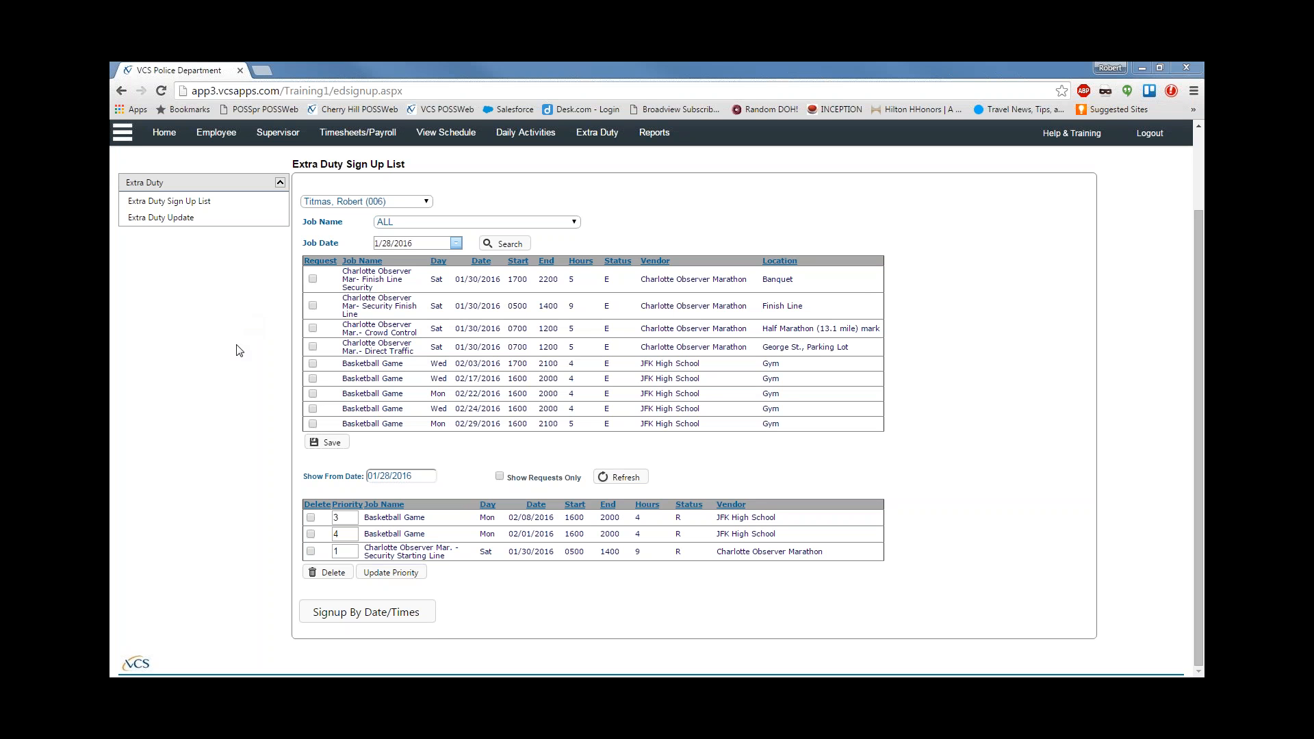
click(224, 381)
scroll(225, 381, up, 2)
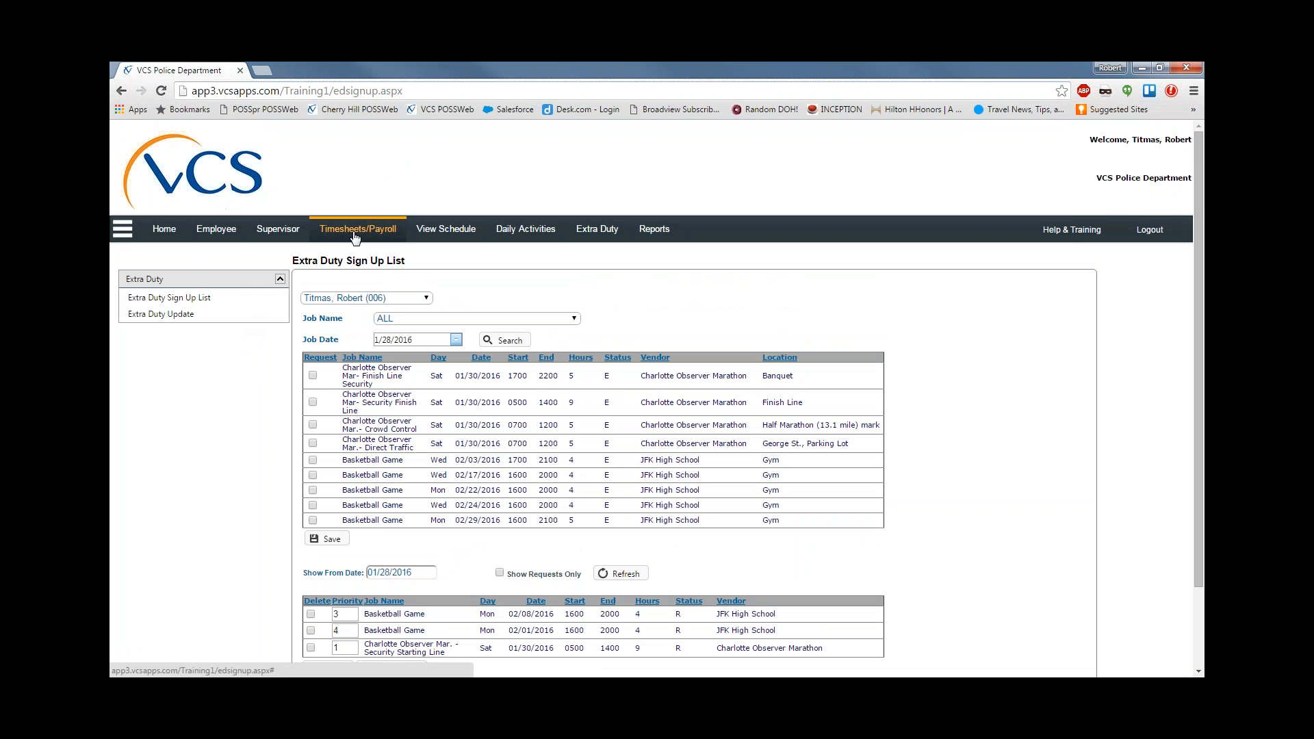
Open Review Payroll and examine the Attendance Report's daily hours, details, overtime summary, and signature and print options.
click(360, 233)
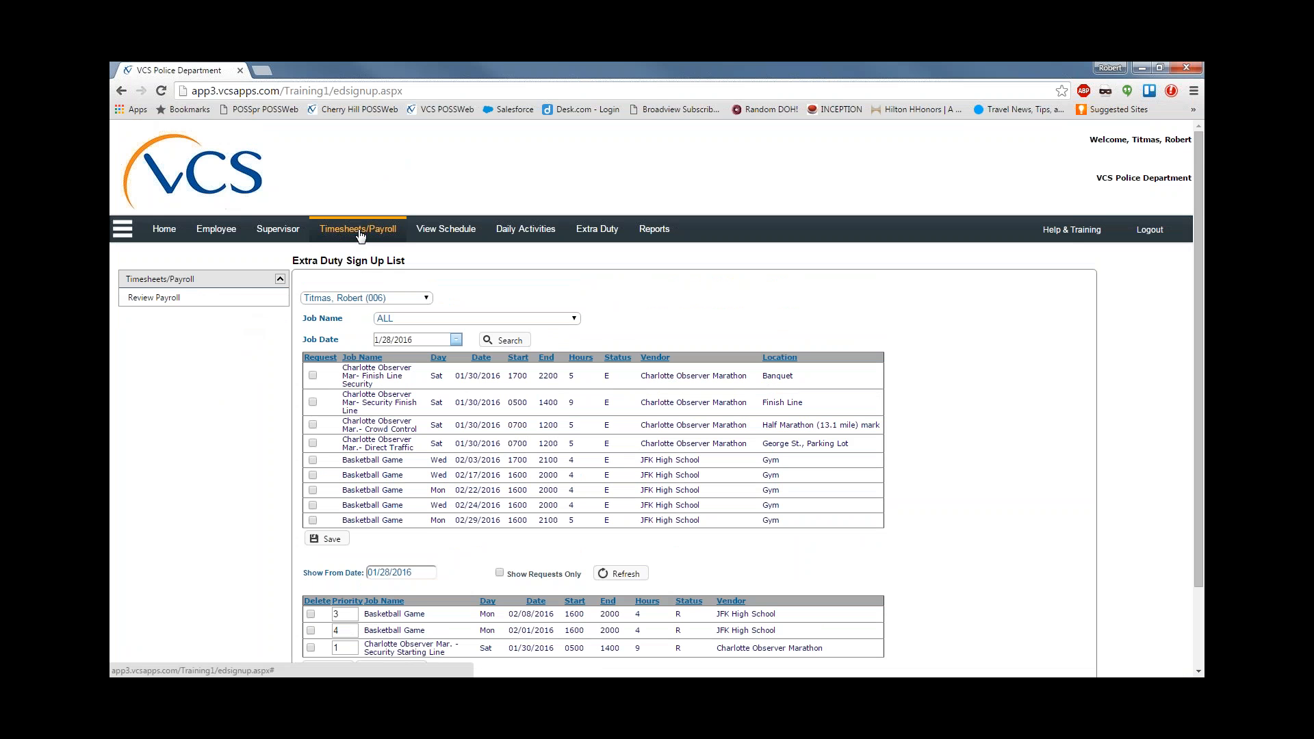
click(161, 301)
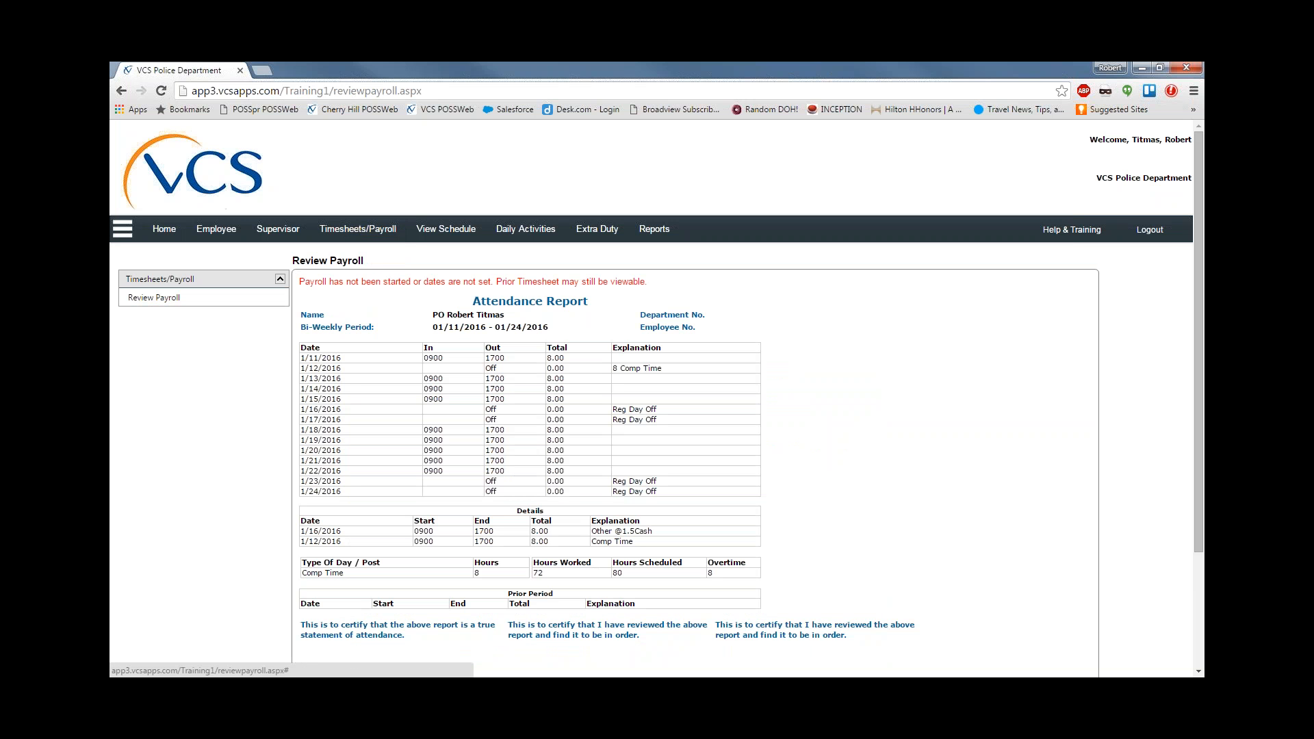
scroll(833, 363, down, 2)
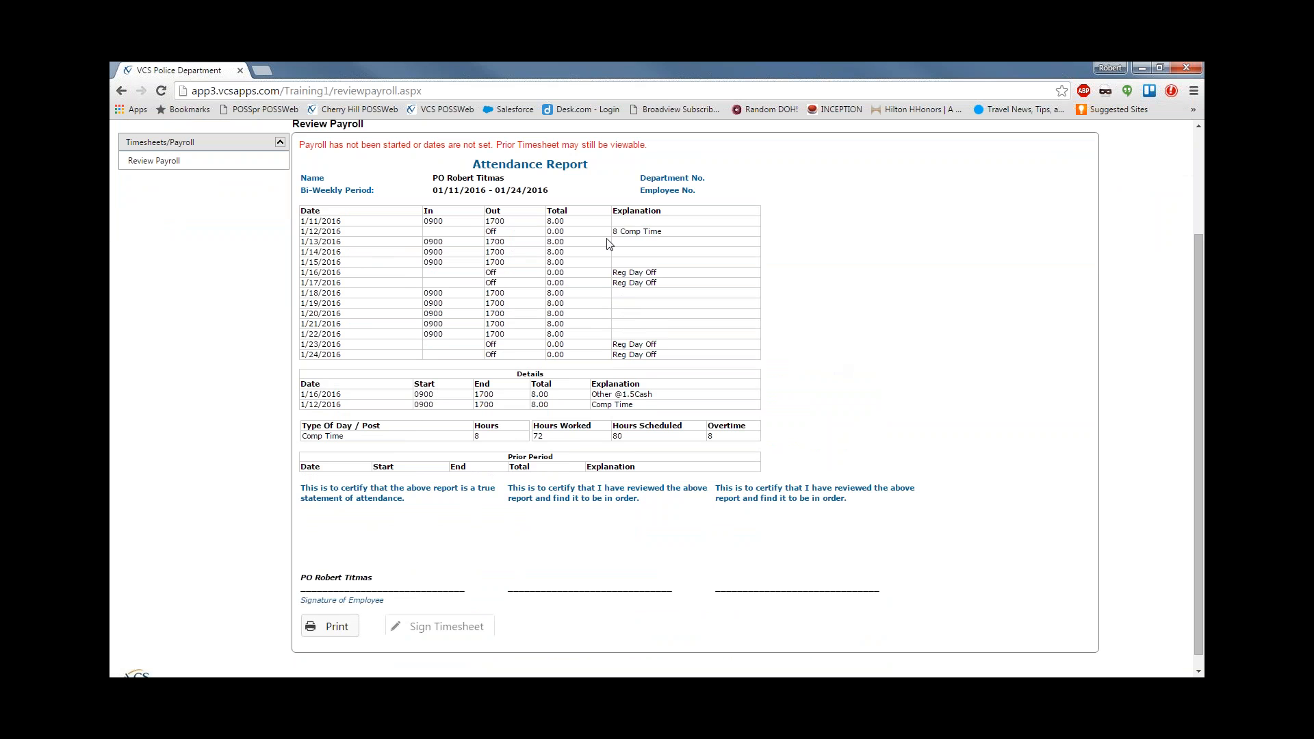
scroll(512, 382, down, 1)
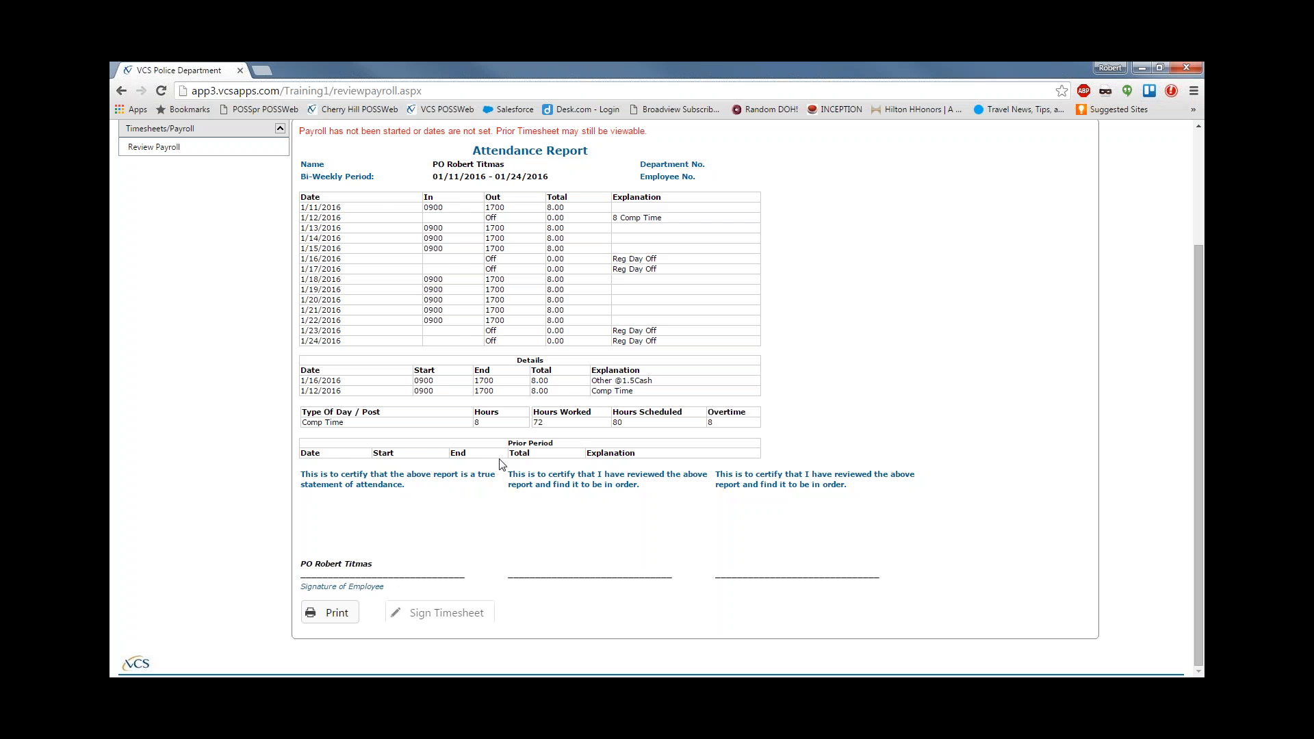
scroll(639, 531, up, 1)
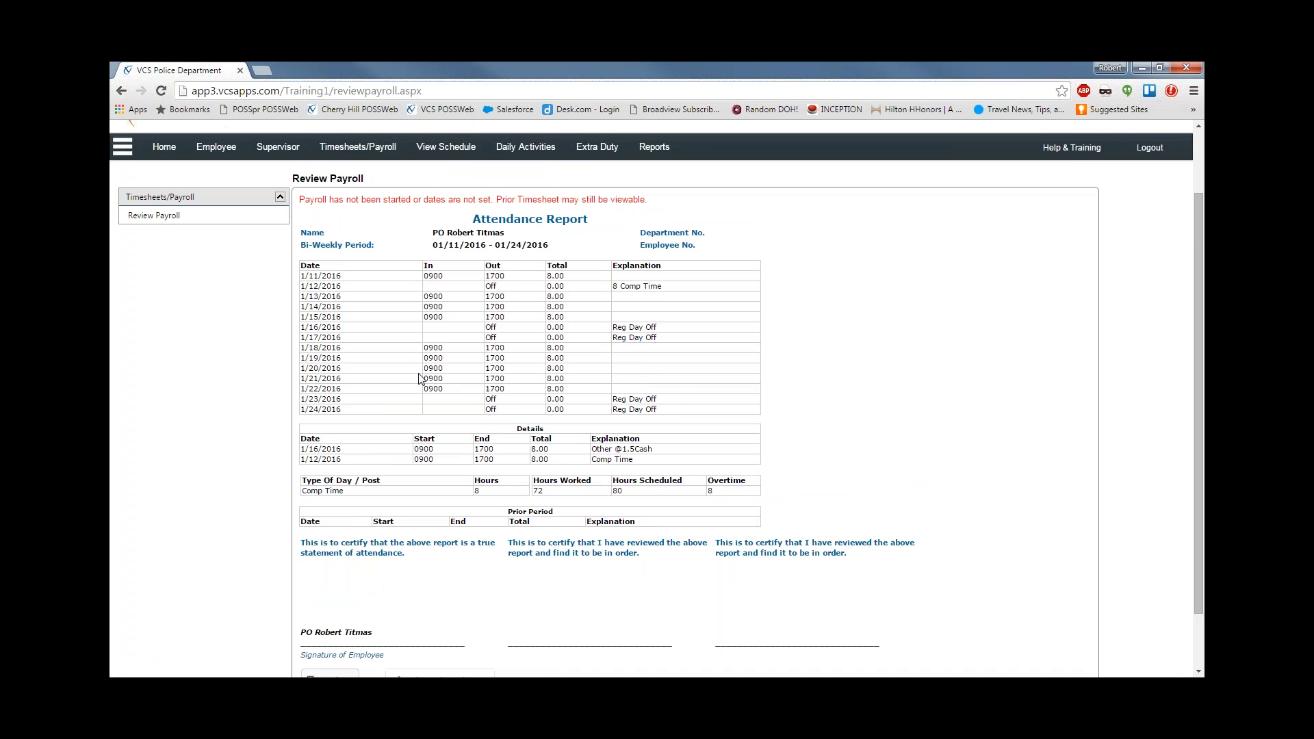
scroll(419, 378, down, 1)
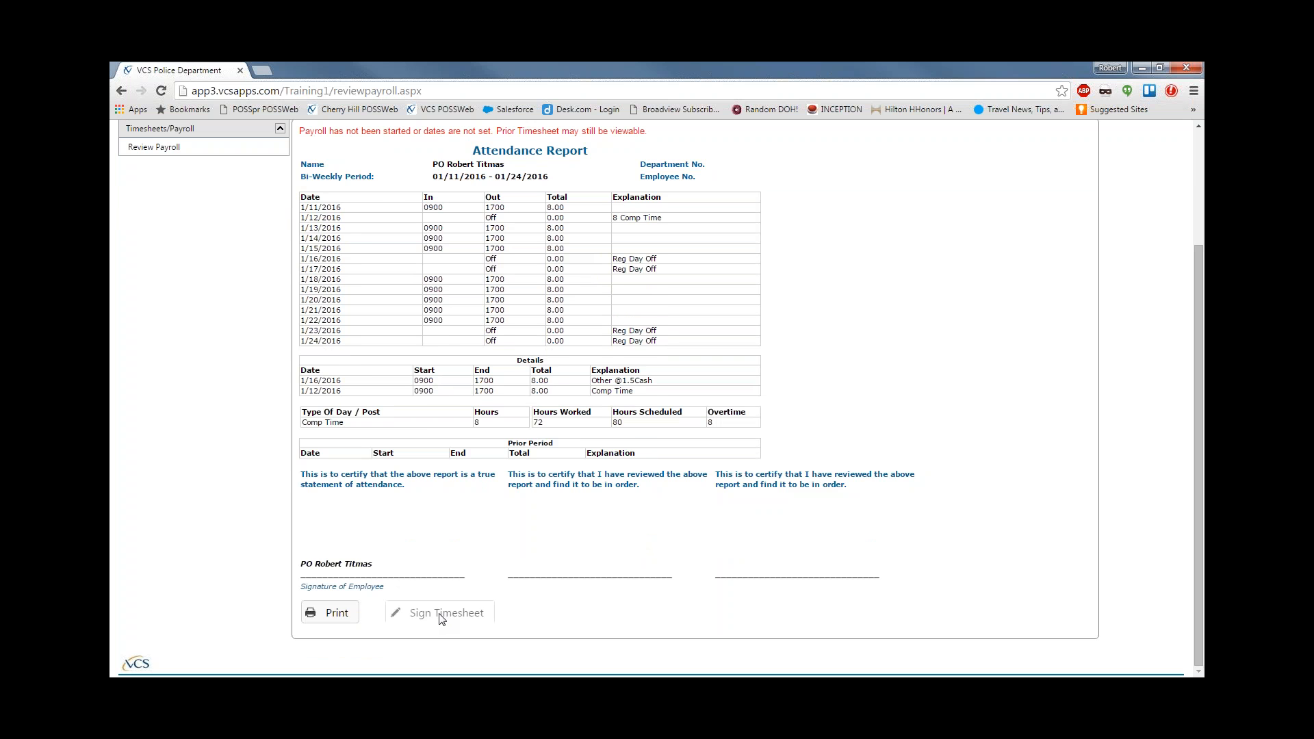
scroll(440, 618, up, 1)
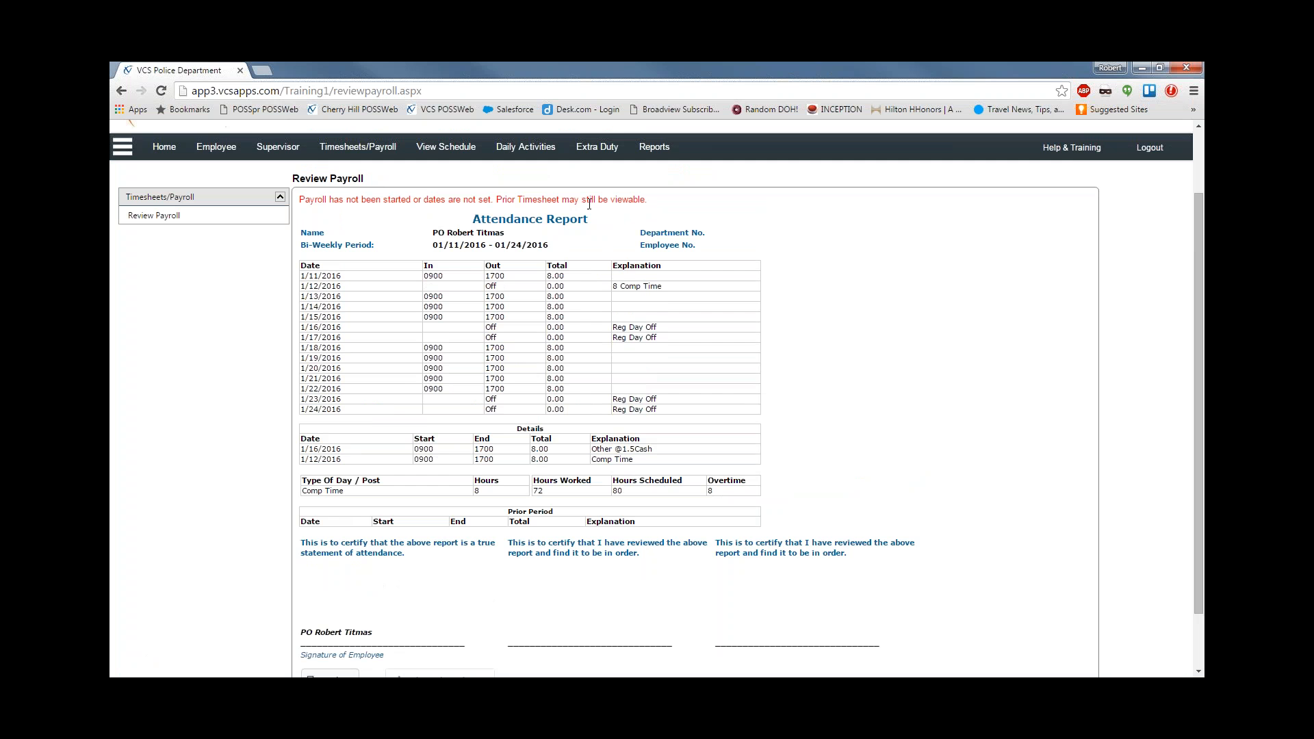
scroll(477, 496, down, 1)
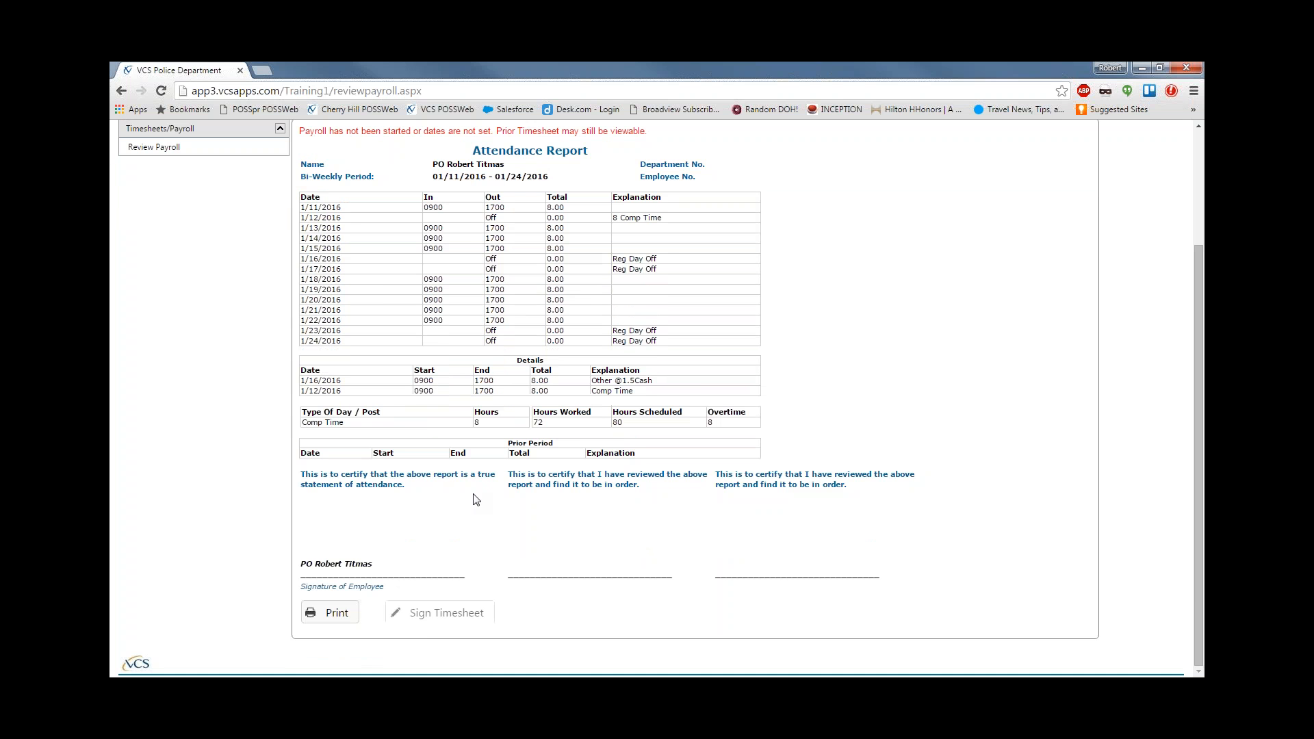
scroll(431, 614, up, 2)
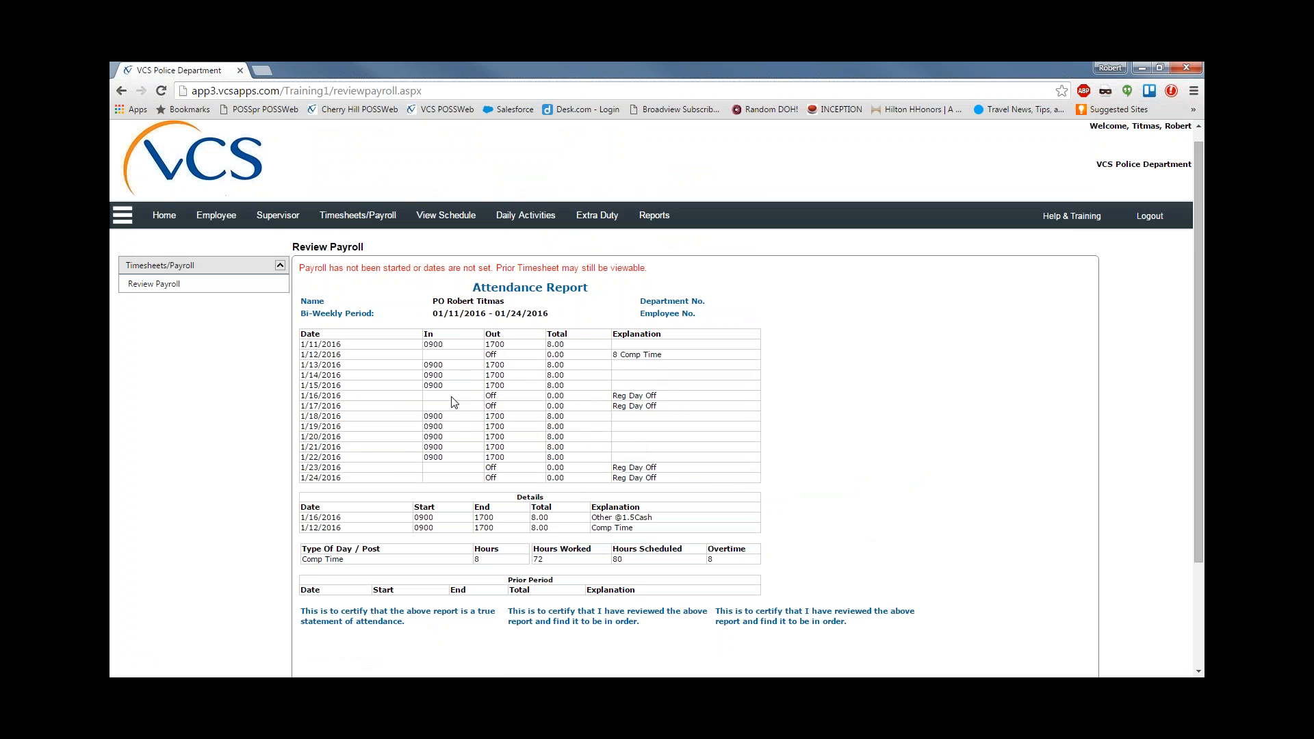
scroll(453, 402, down, 2)
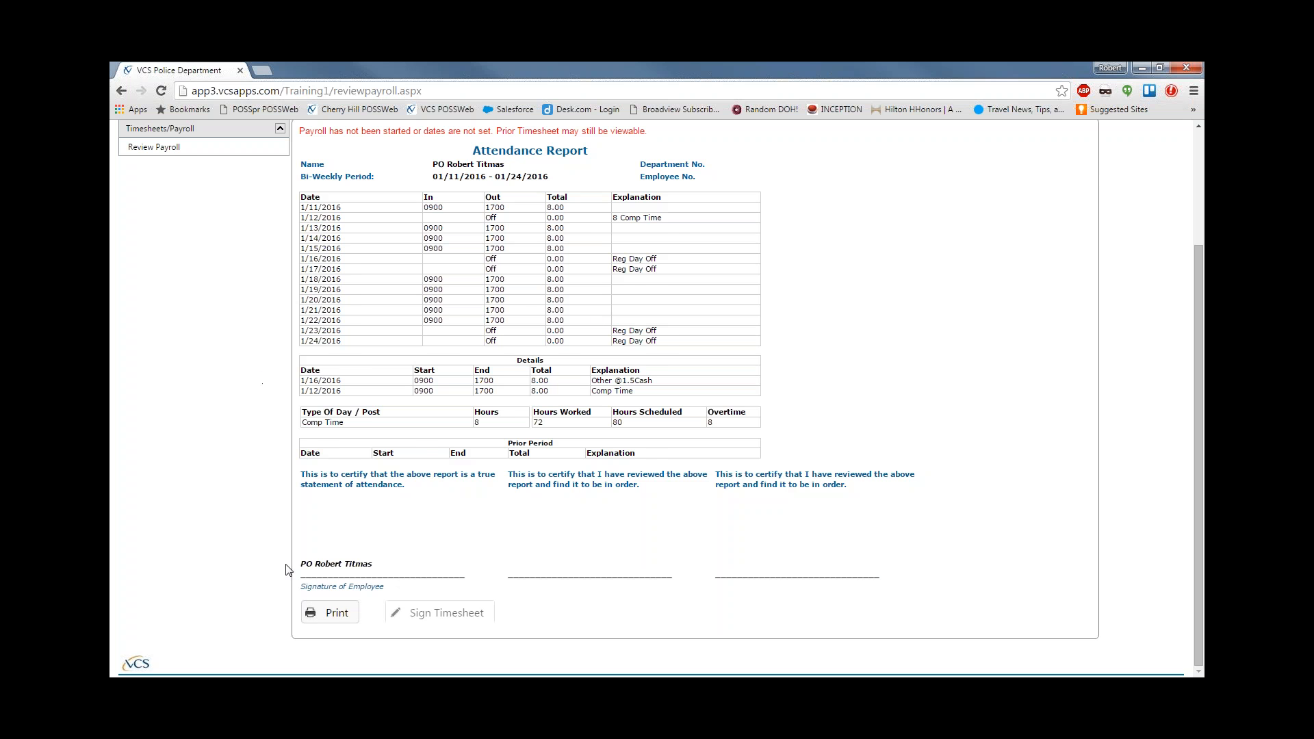
scroll(373, 549, up, 1)
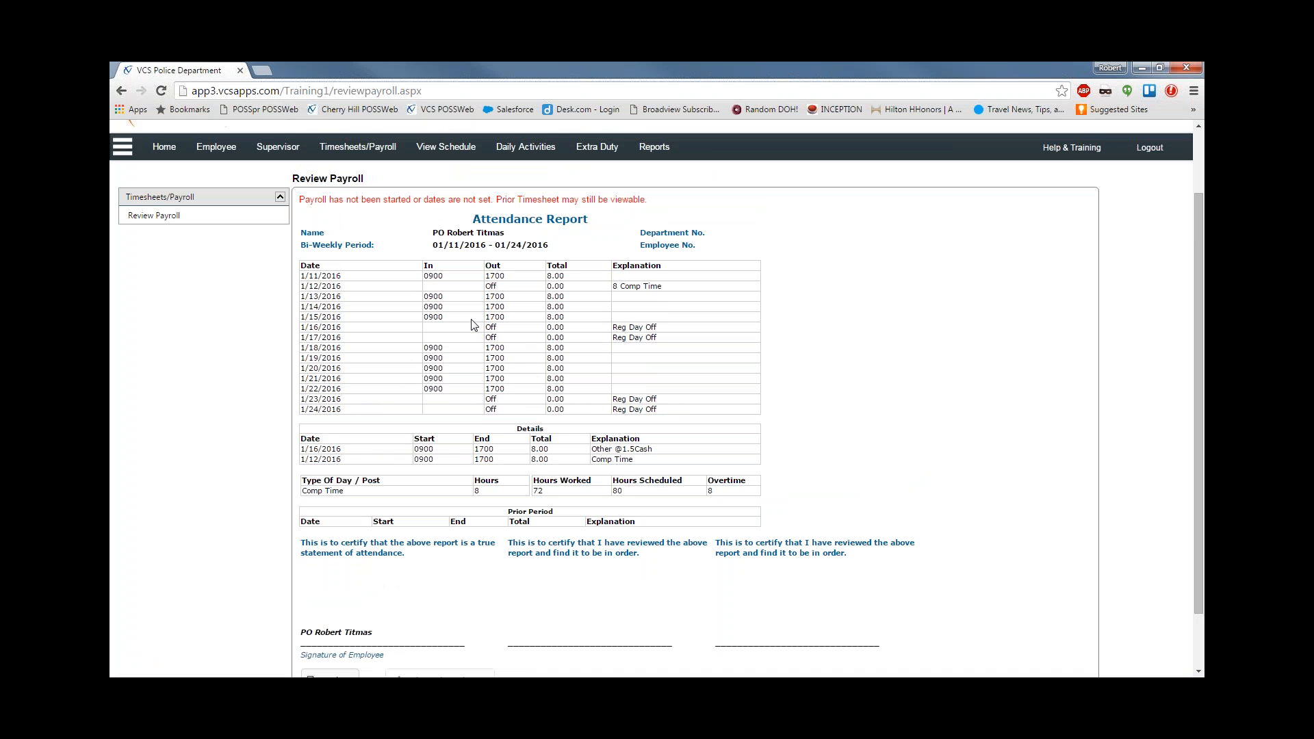
scroll(395, 233, down, 1)
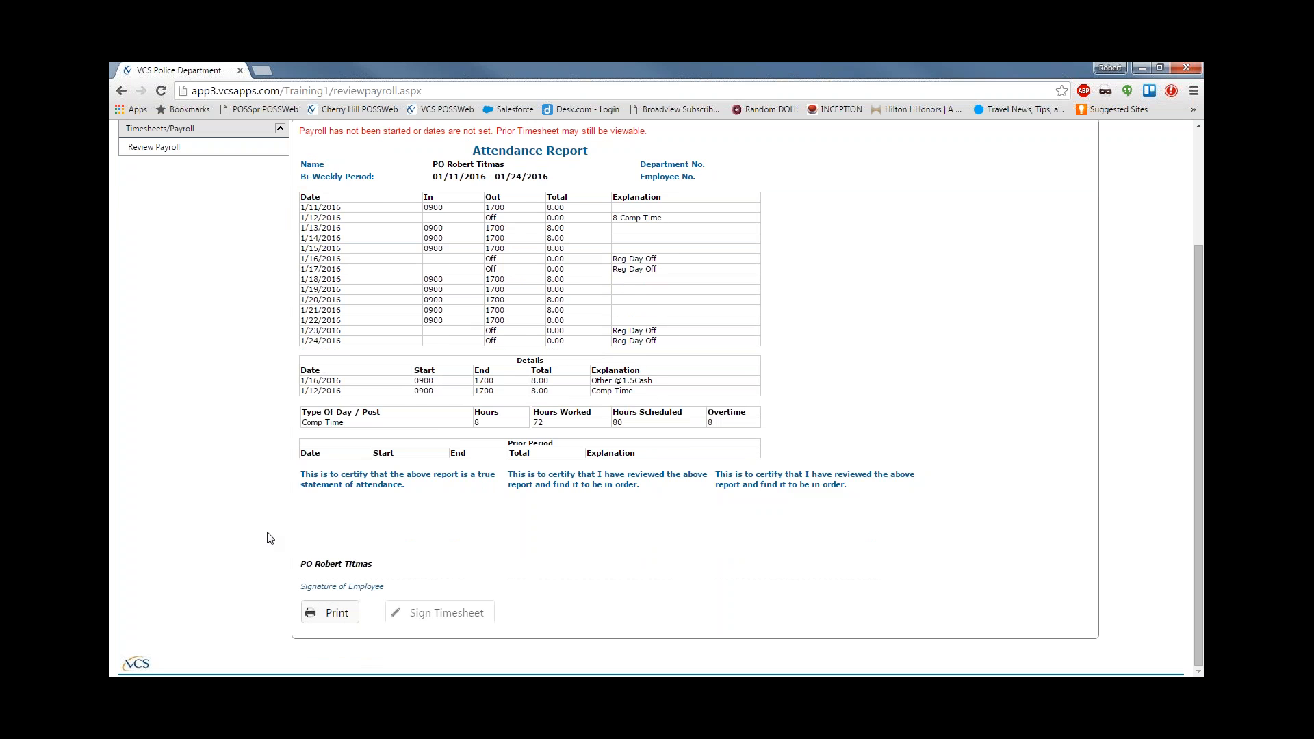
scroll(270, 540, up, 1)
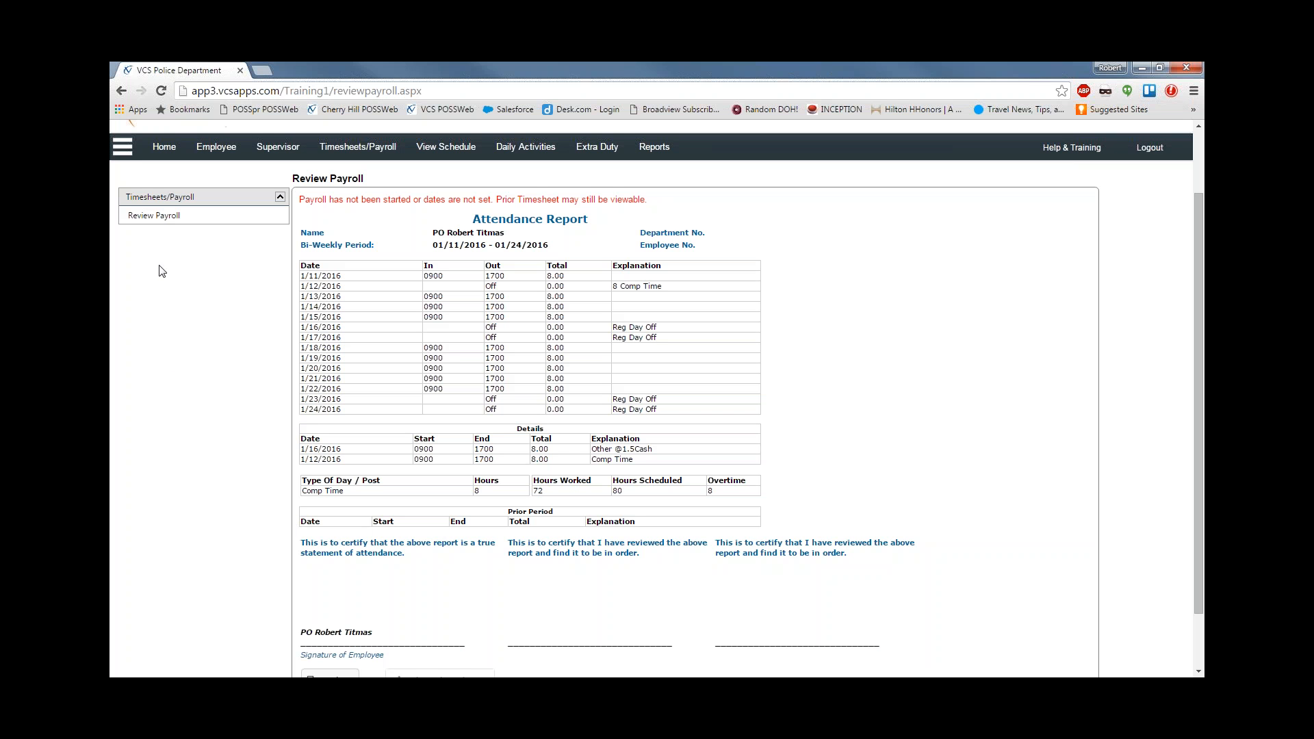
click(170, 218)
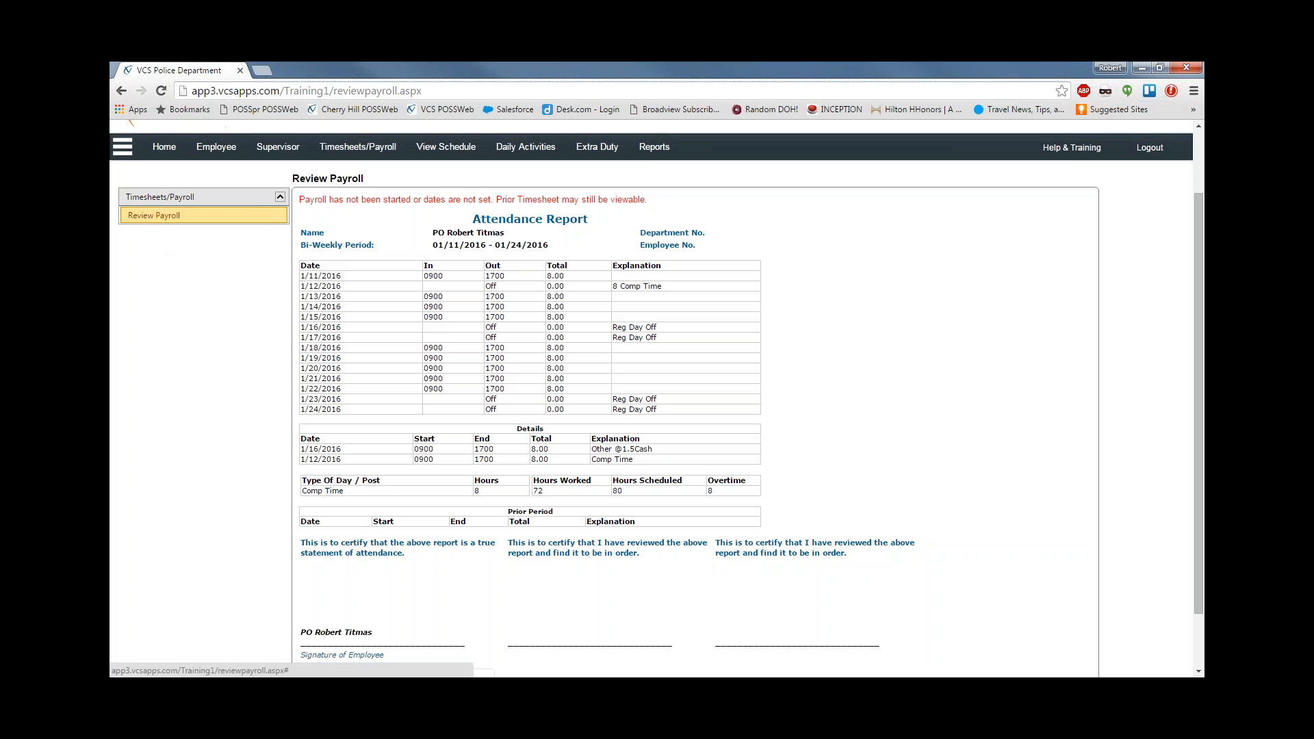
Open the Employee Statistical Report and review its sections from Time Balances and Time Off through Extra Duty, Court and Time Sell Back.
click(652, 157)
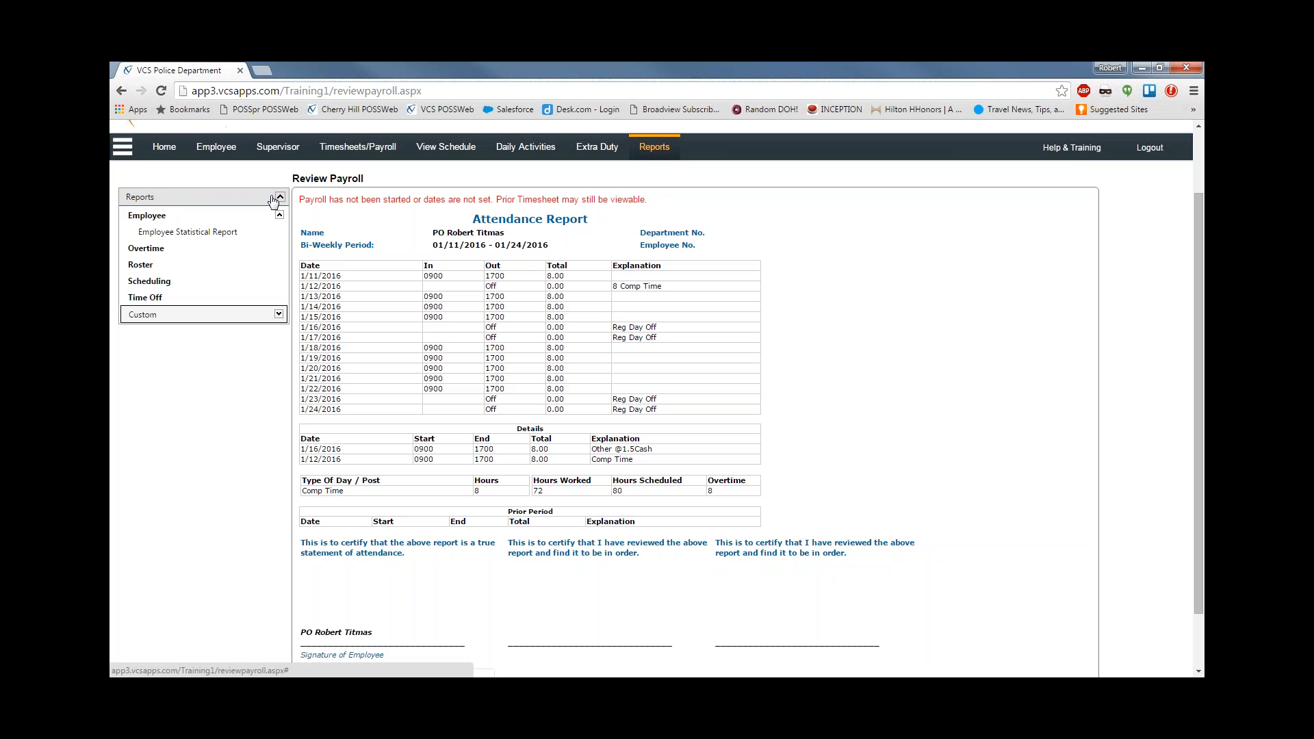
click(199, 234)
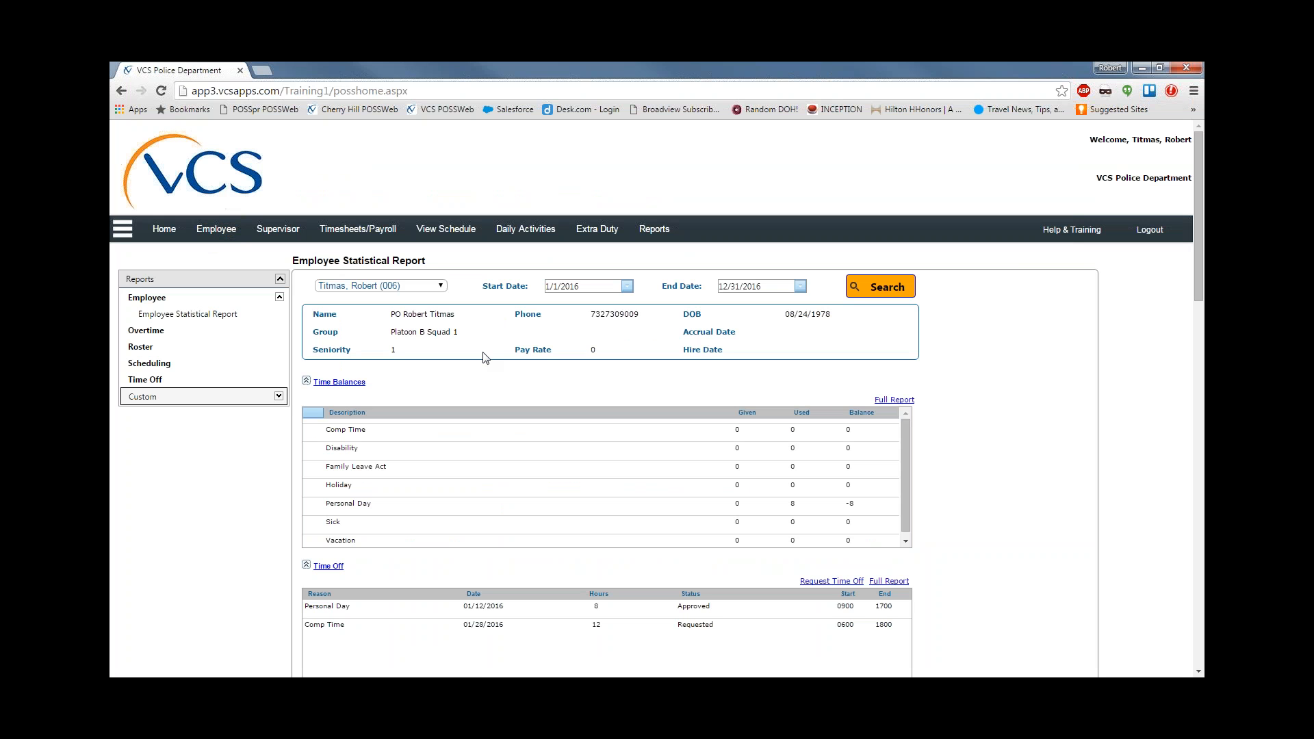
scroll(482, 356, down, 1)
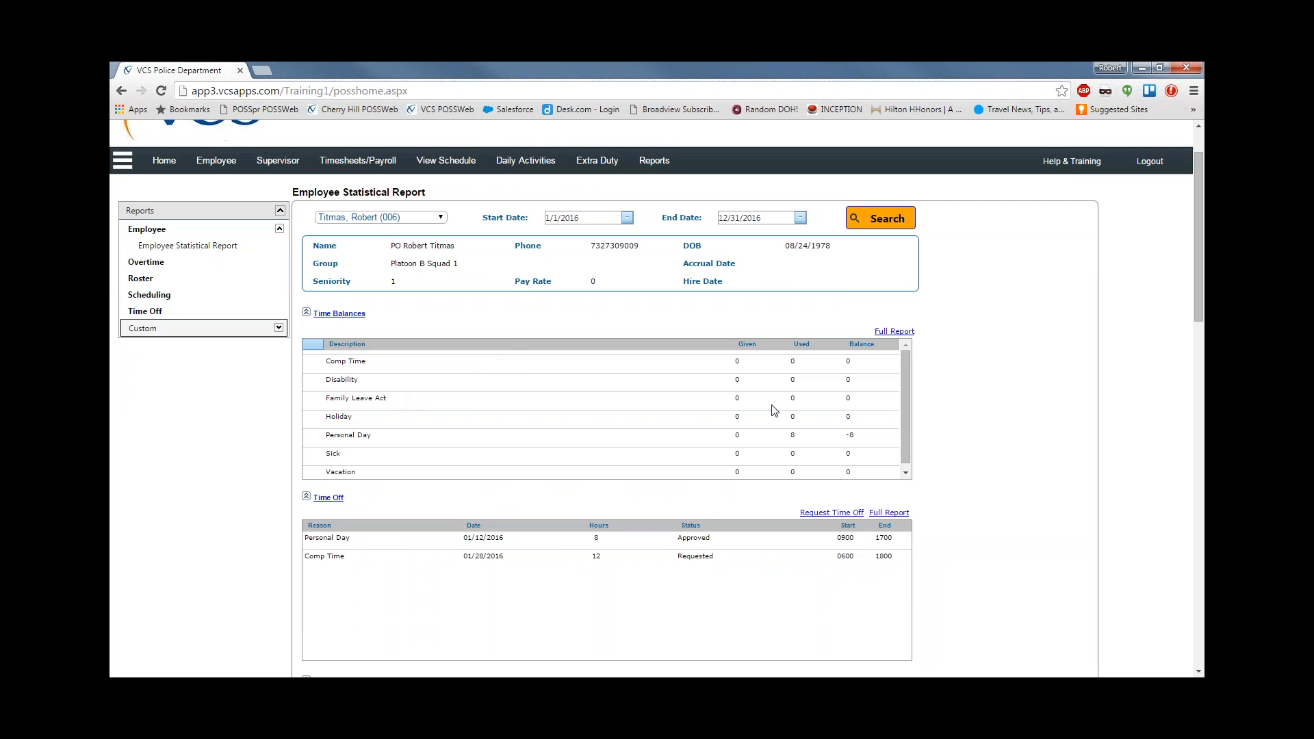
scroll(753, 415, down, 1)
scroll(651, 415, down, 2)
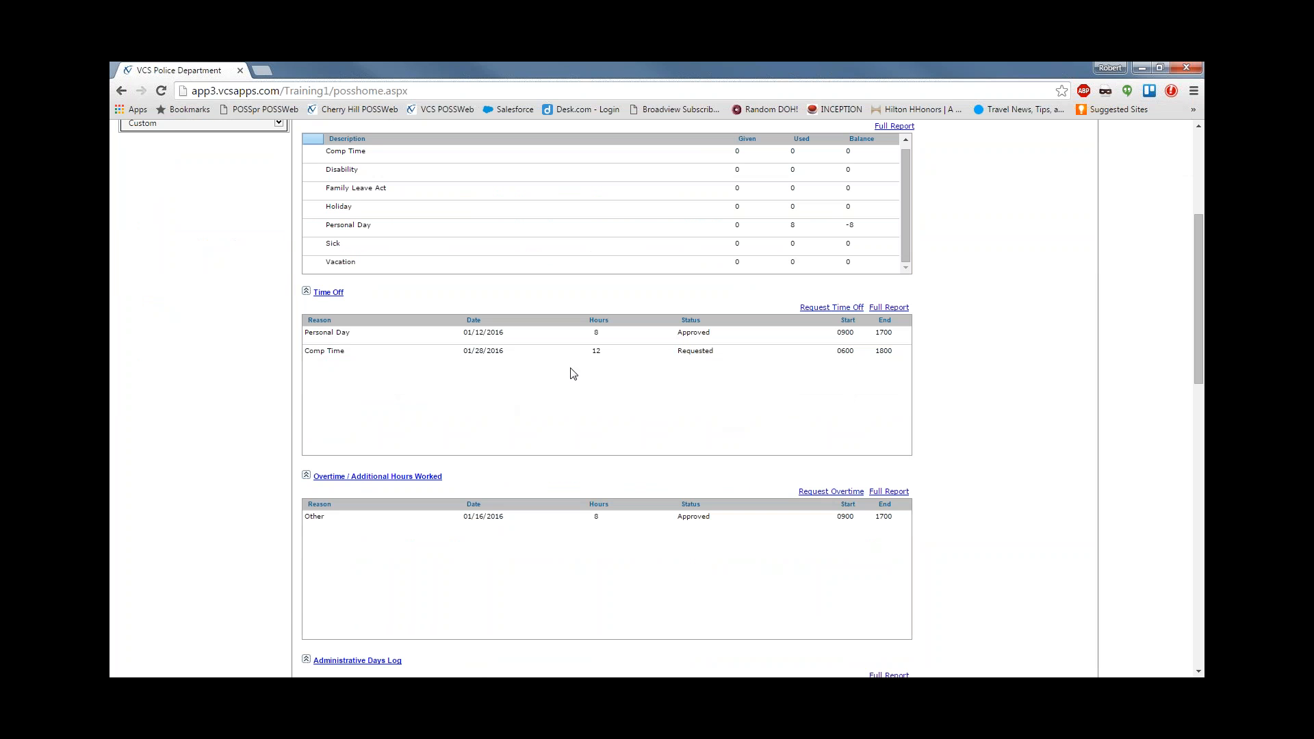
scroll(594, 367, down, 1)
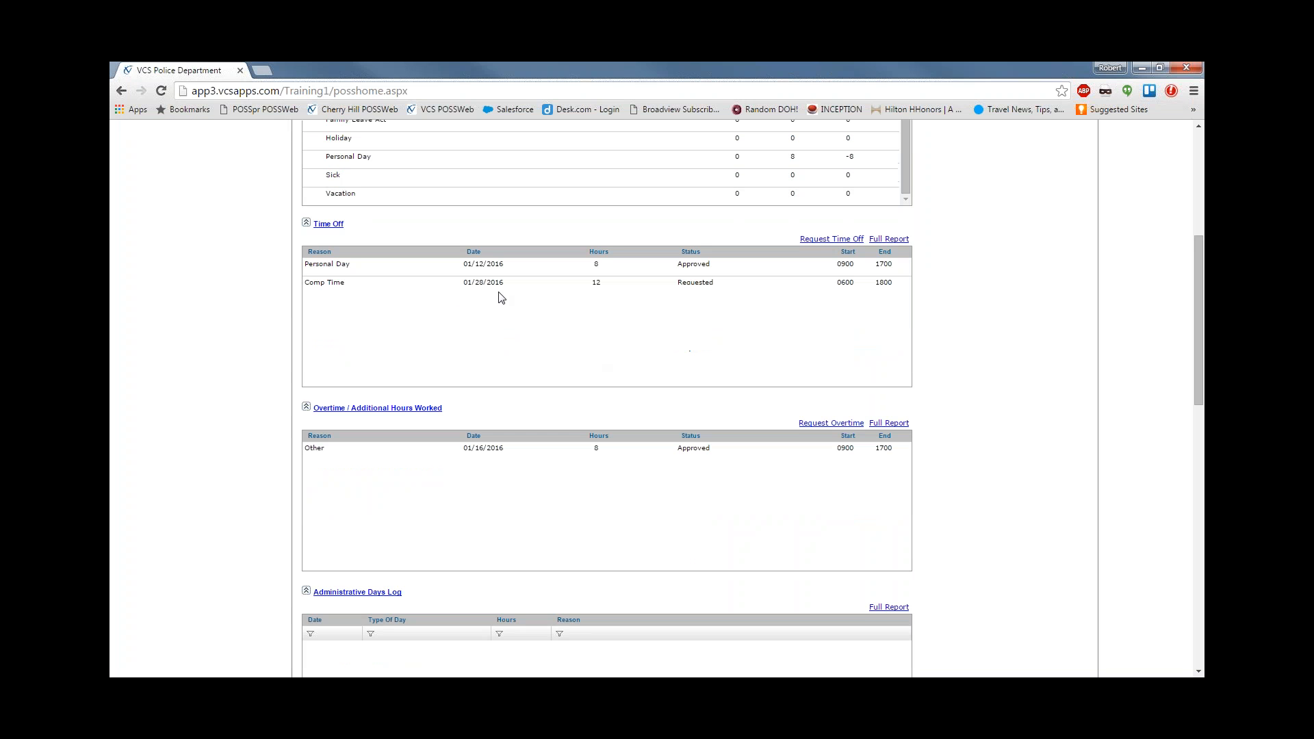
scroll(501, 298, down, 1)
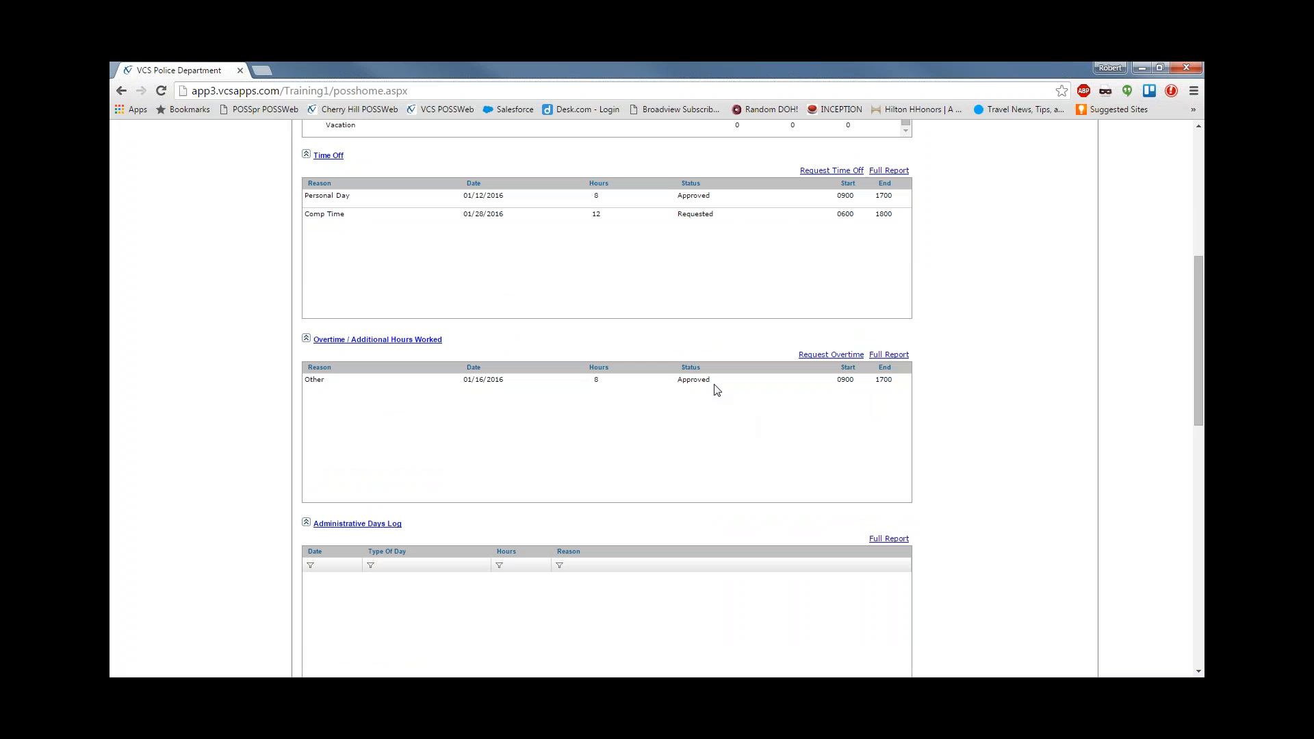
scroll(490, 427, down, 4)
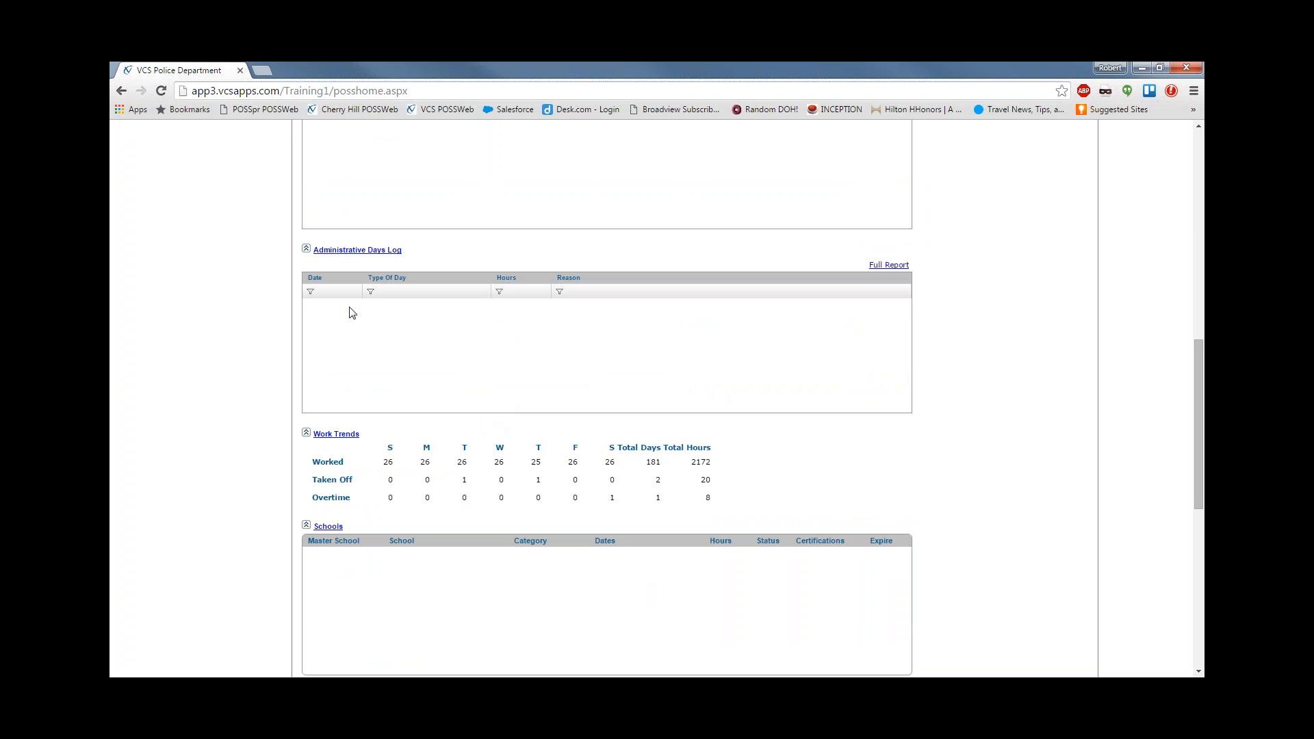
scroll(378, 383, down, 2)
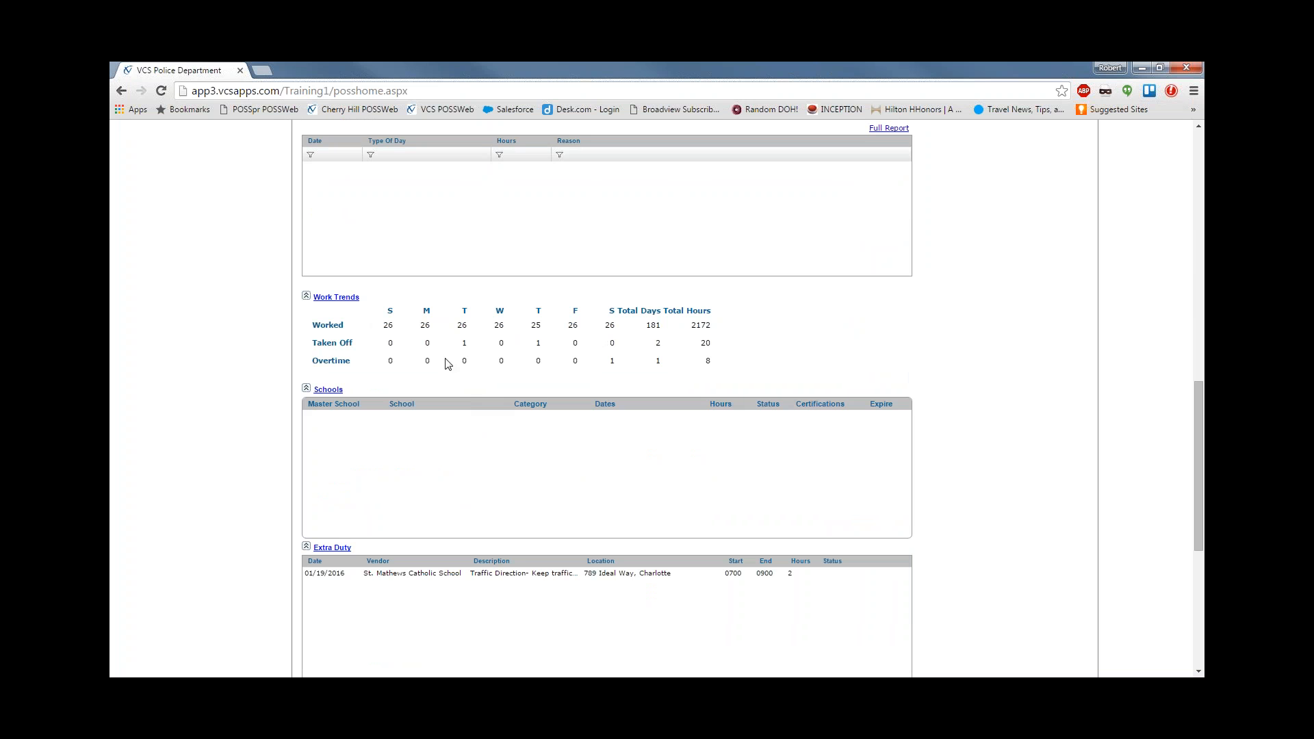
scroll(565, 381, down, 2)
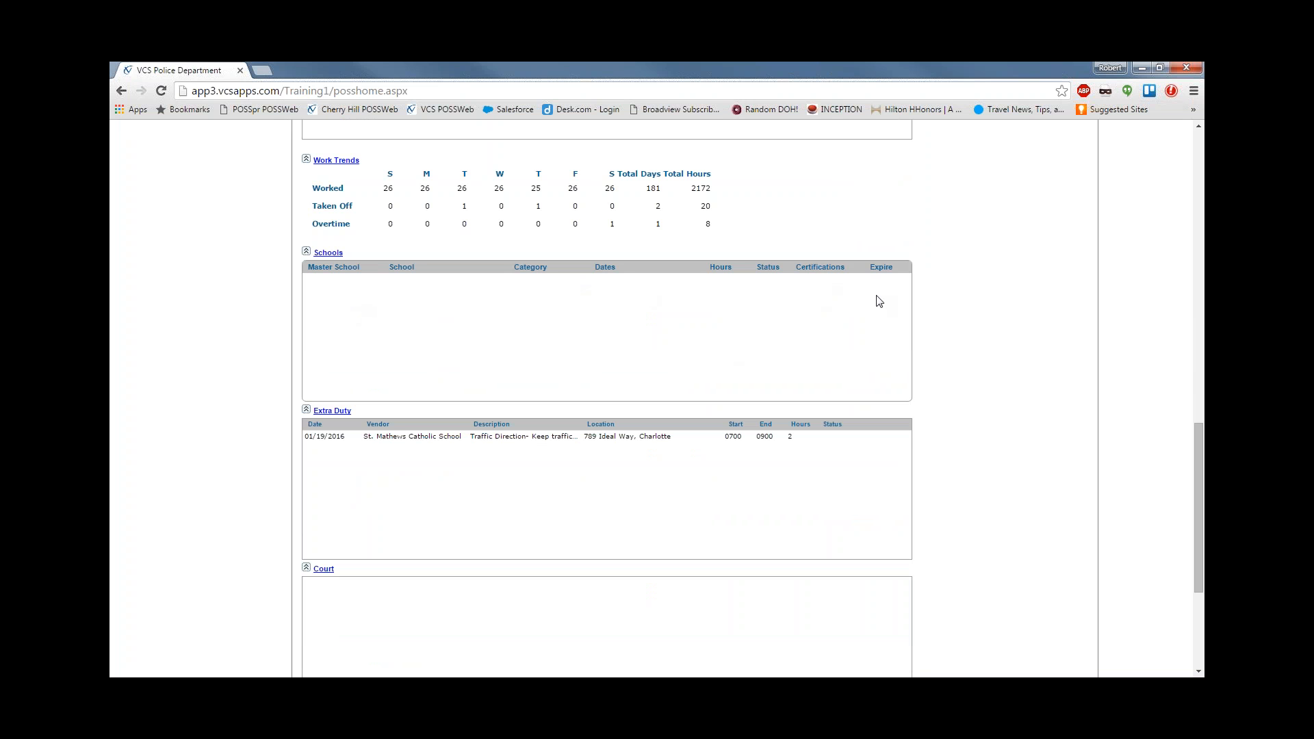
scroll(675, 367, down, 2)
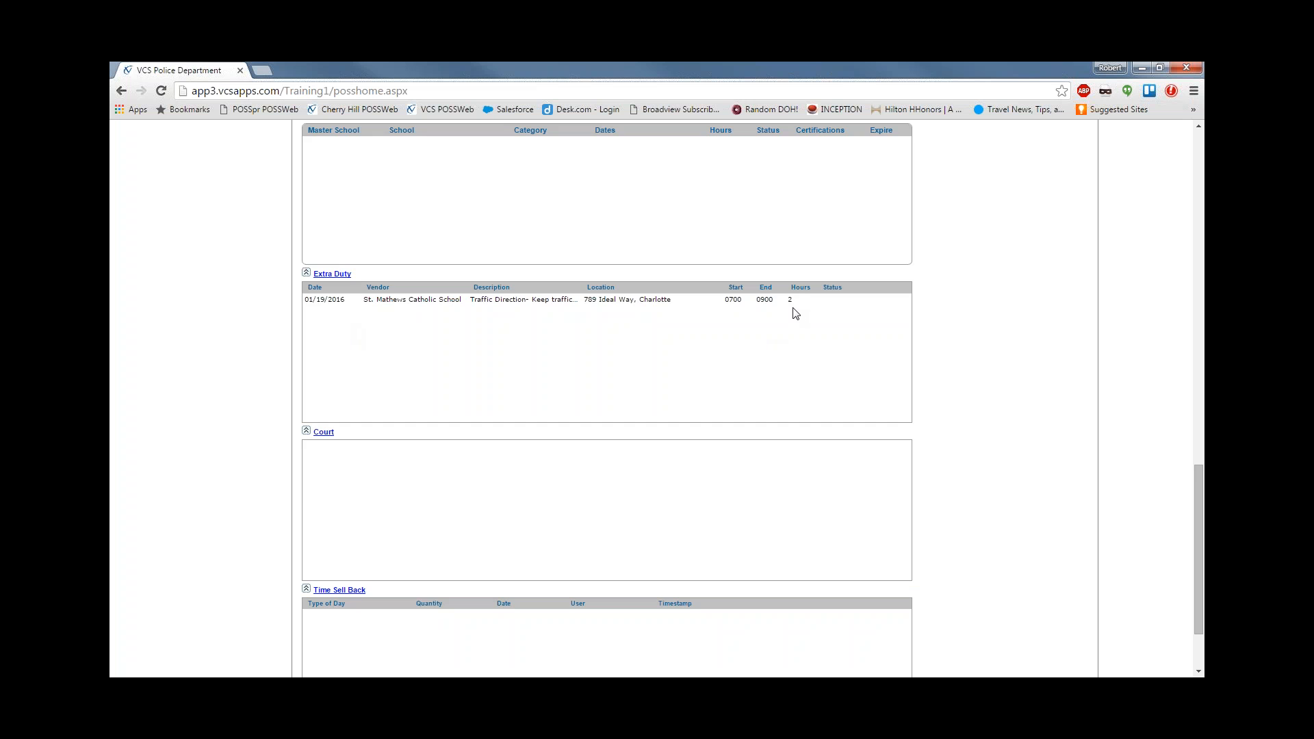
scroll(796, 314, down, 1)
scroll(796, 313, down, 1)
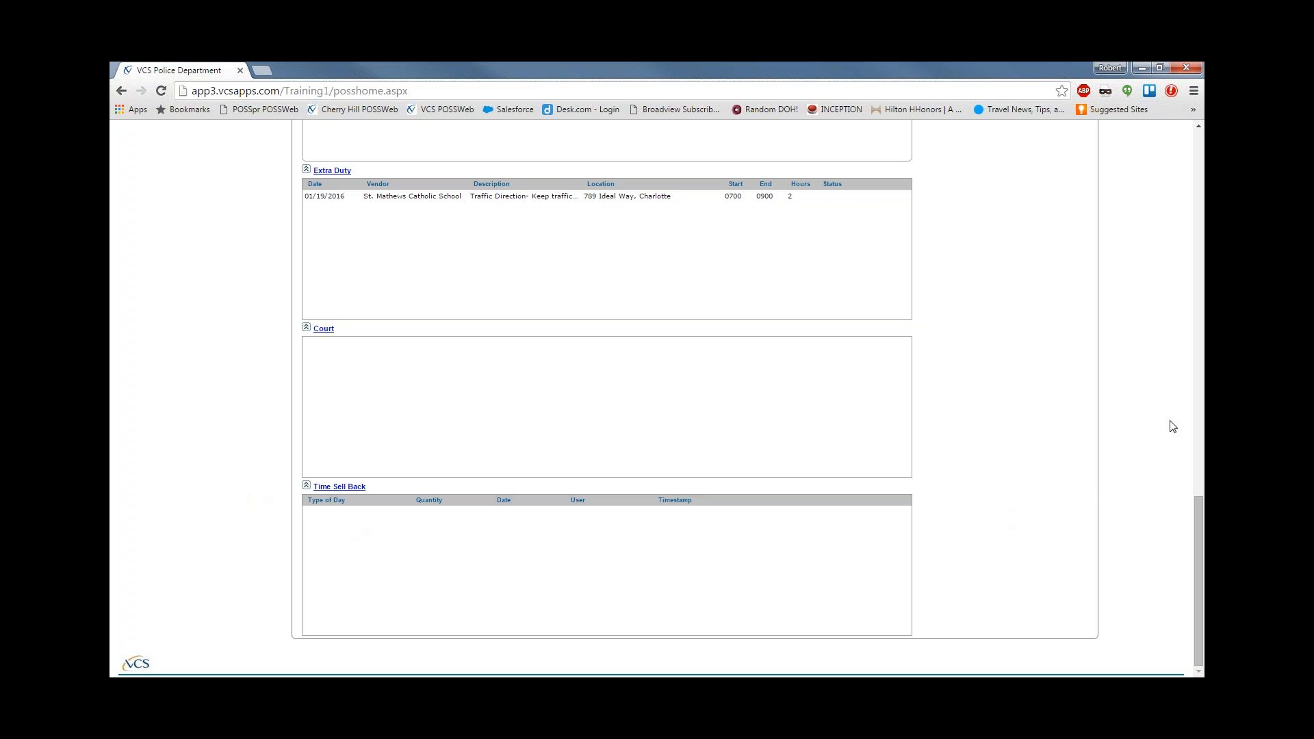
Look through the Employee Statistical Report's sections once more from top to bottom, and open the Help & Training site.
scroll(1156, 439, up, 10)
scroll(1156, 440, up, 5)
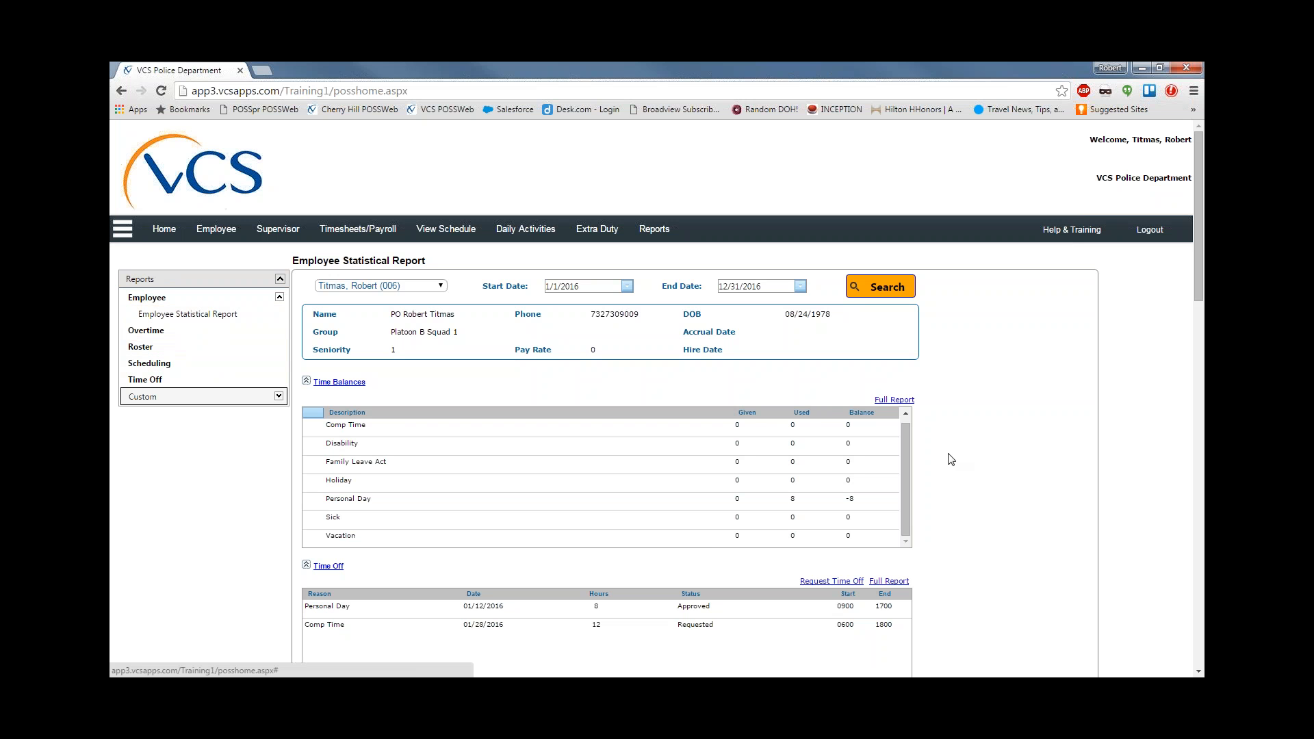
scroll(1044, 446, down, 2)
scroll(1045, 448, down, 3)
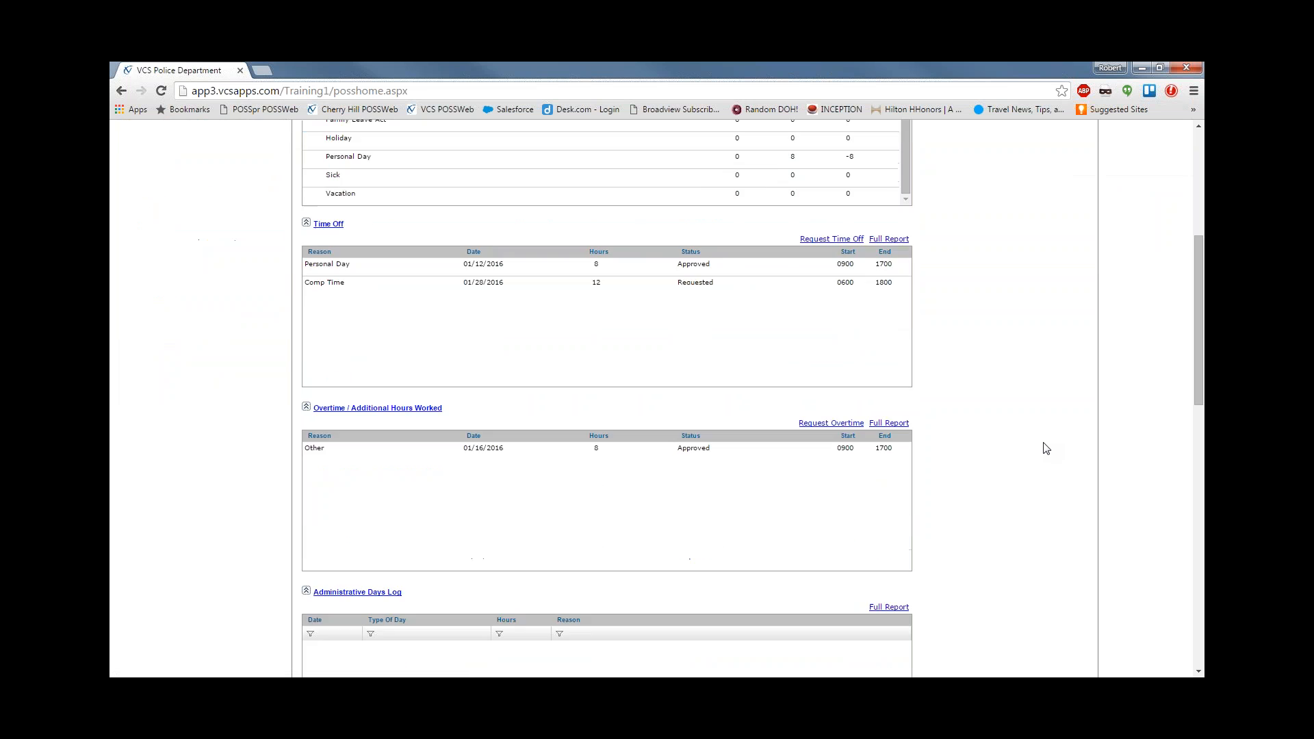
scroll(1045, 448, down, 12)
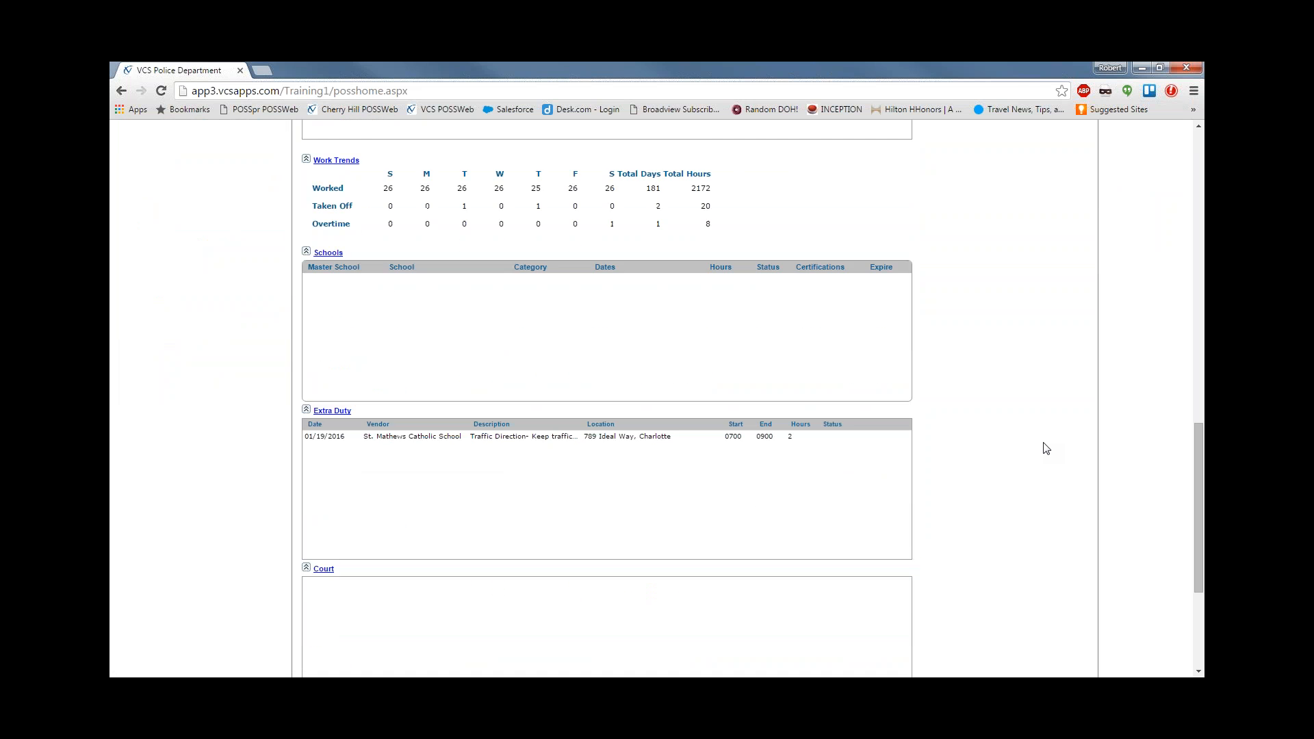
scroll(1046, 448, down, 2)
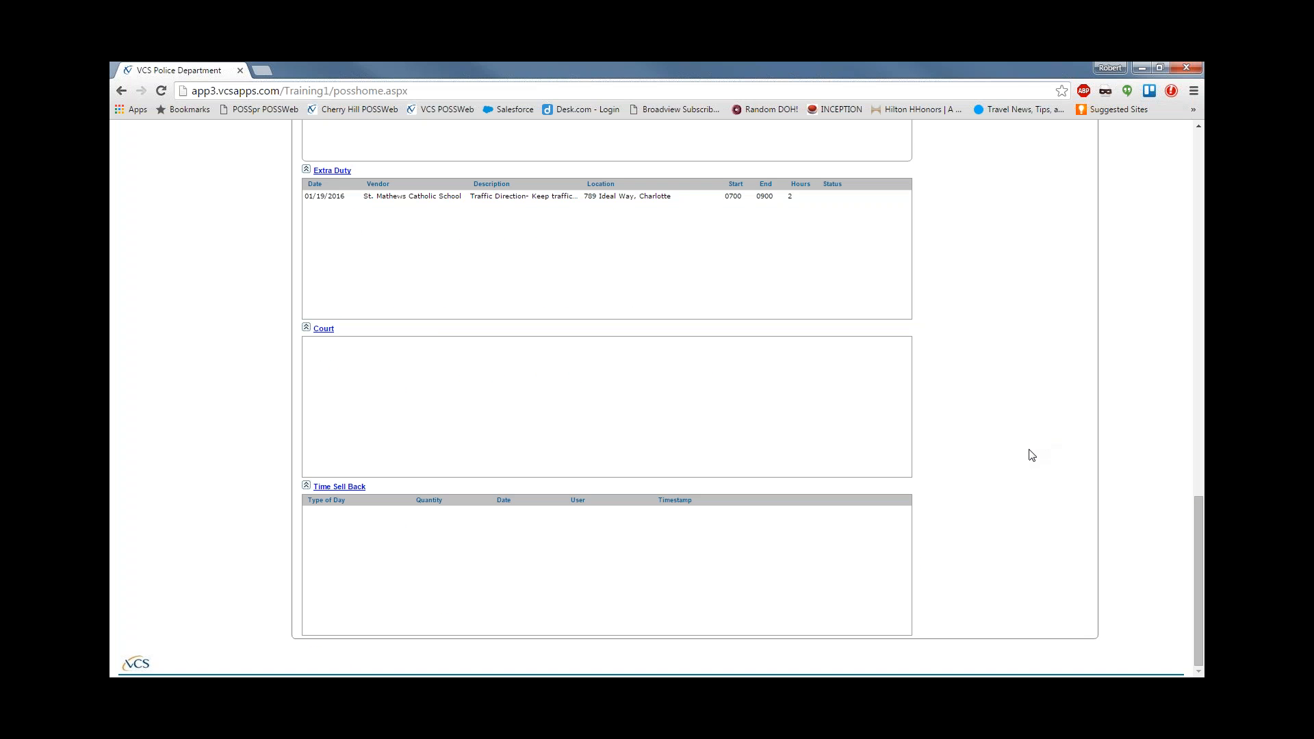
scroll(1032, 455, up, 20)
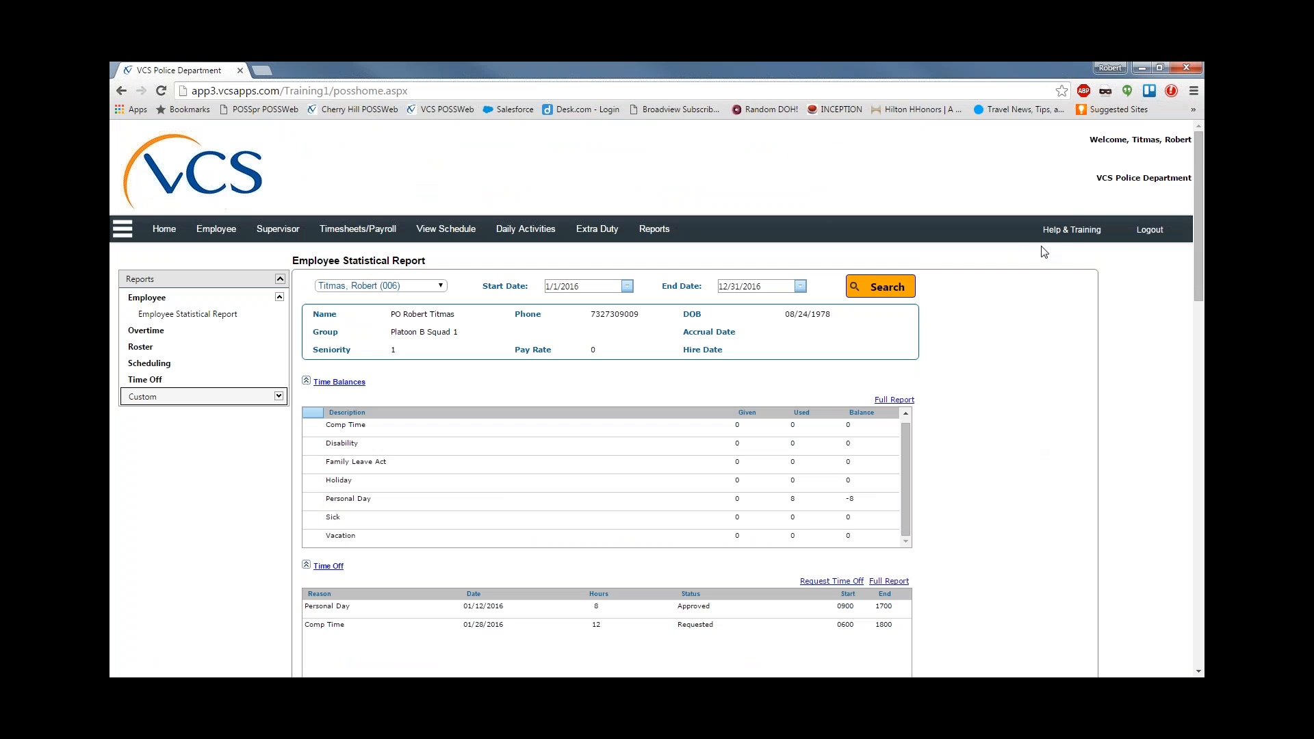
click(1066, 233)
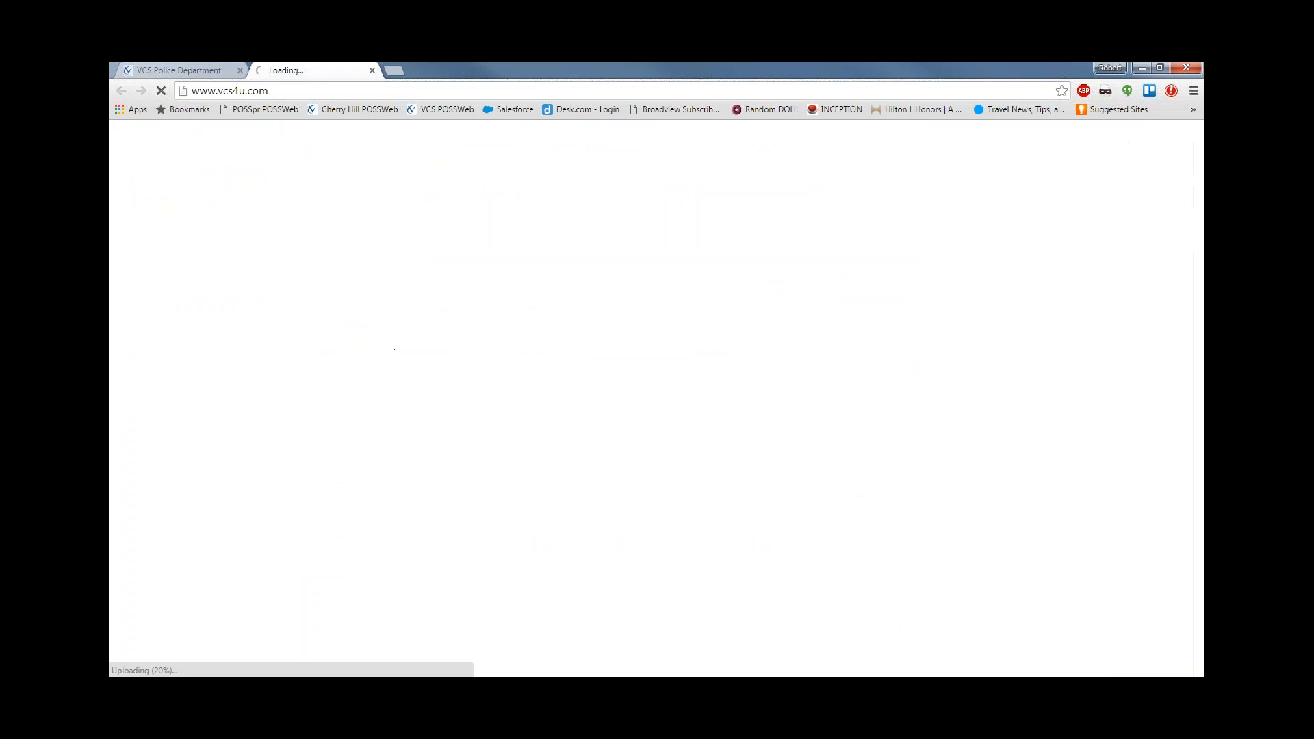
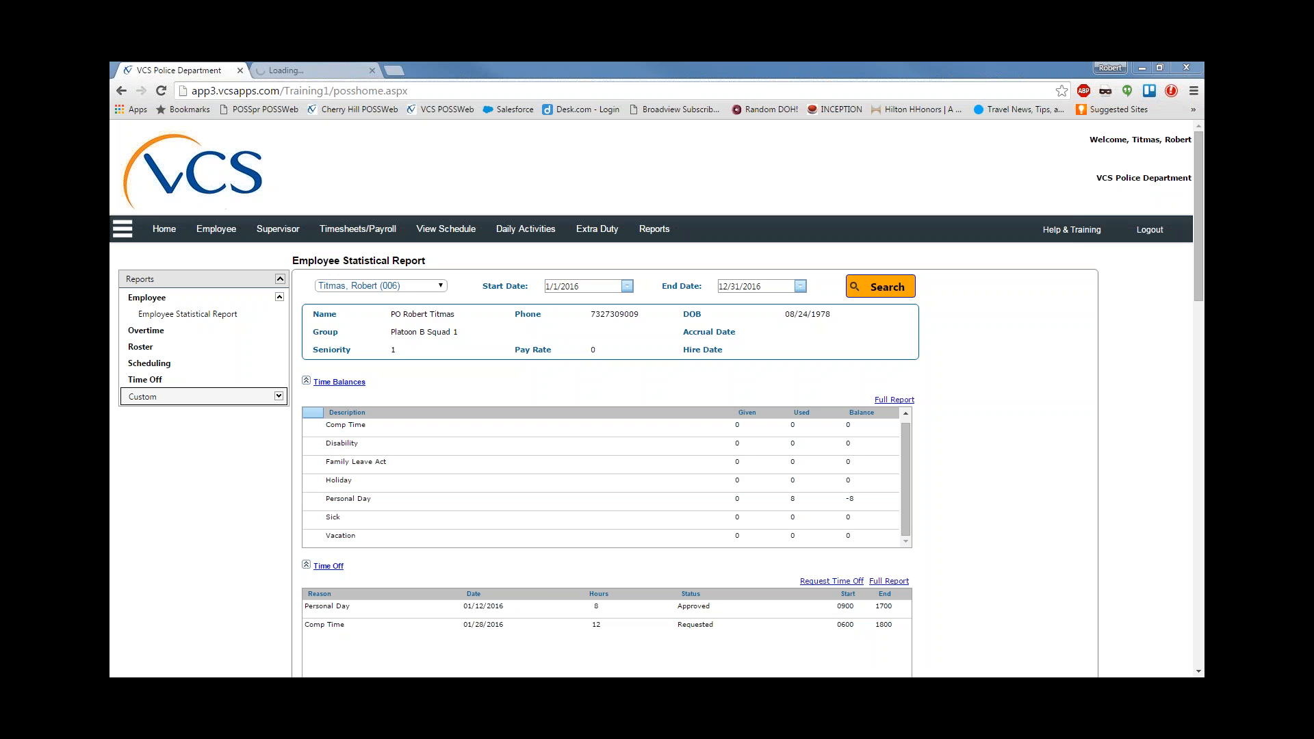
Open Review Payroll and examine the Attendance Report's daily hours, details, overtime summary, certification statements, and print and timesheet signing options.
click(360, 232)
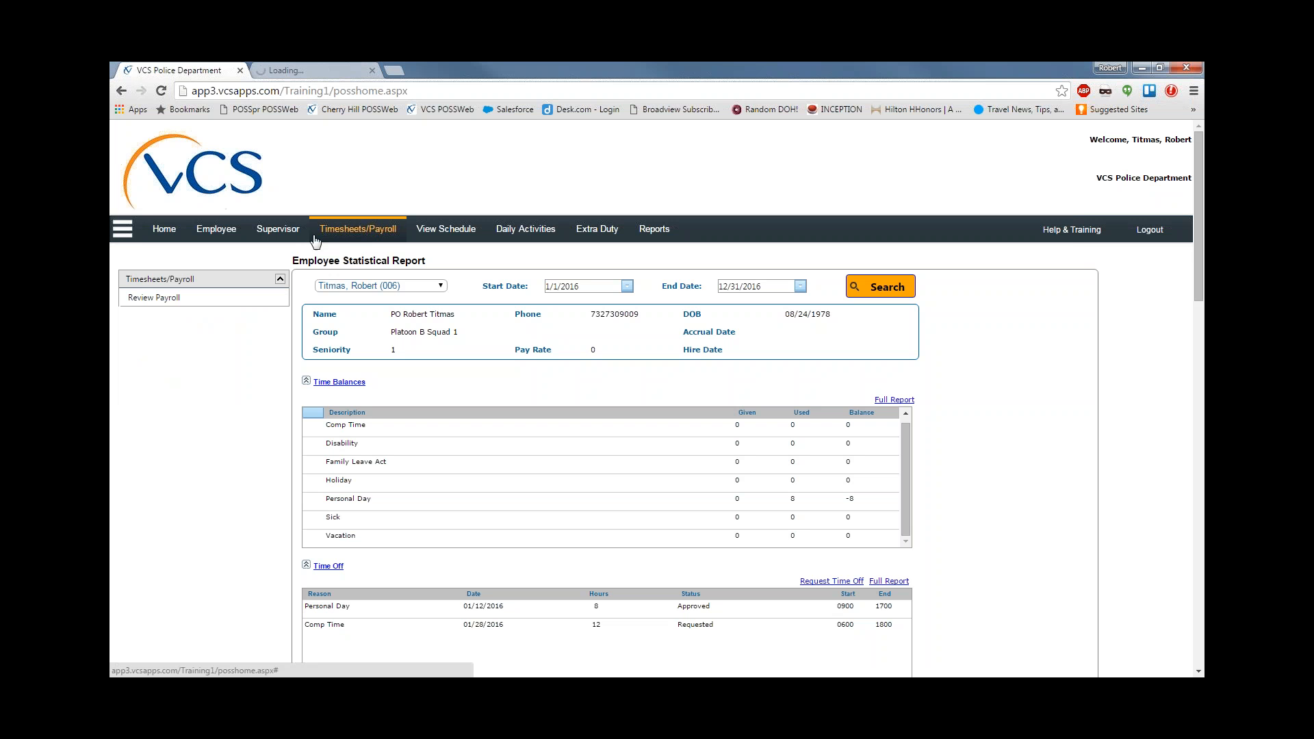
click(155, 299)
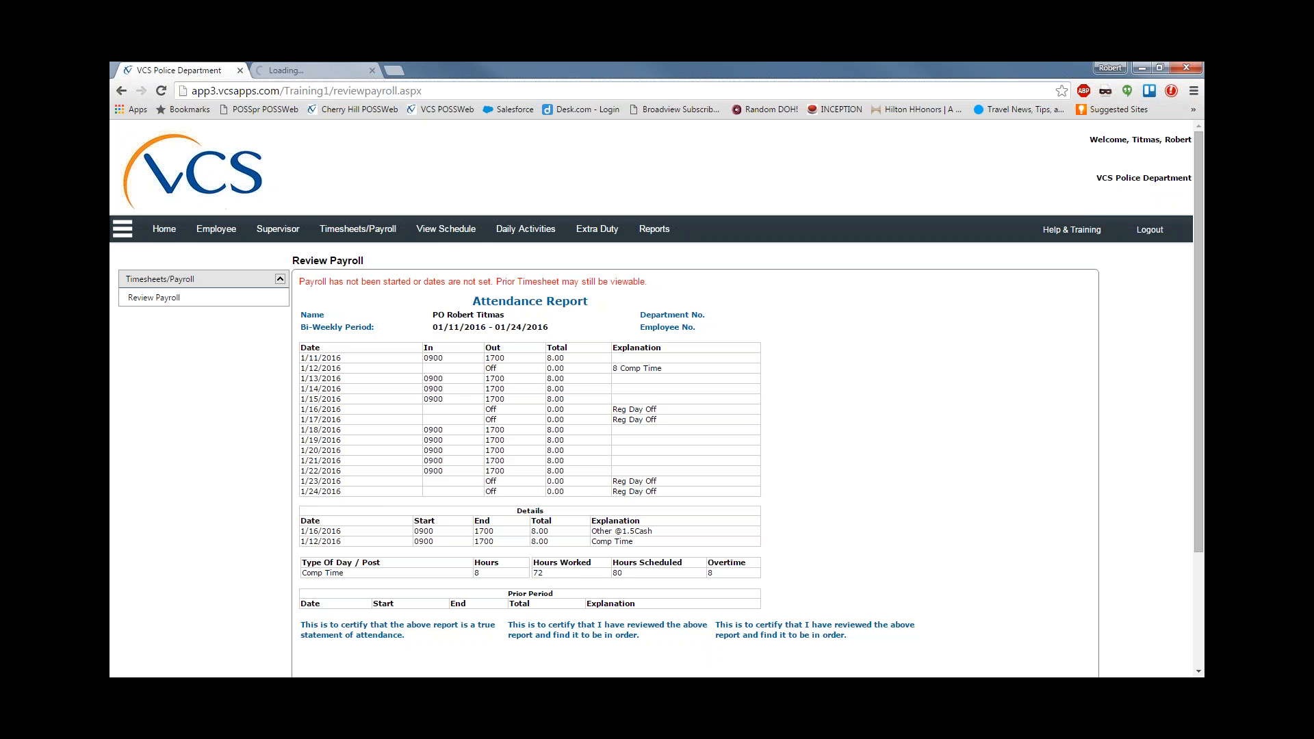
scroll(656, 397, down, 1)
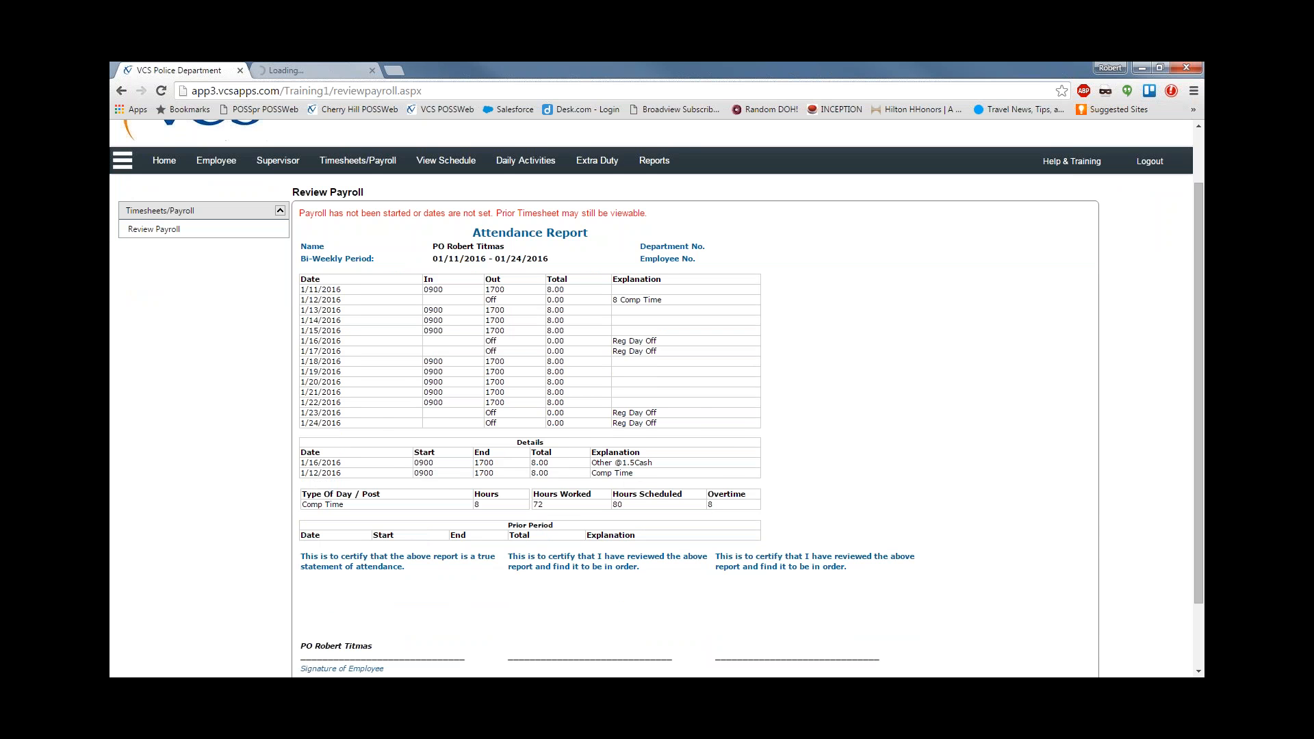
scroll(414, 399, down, 1)
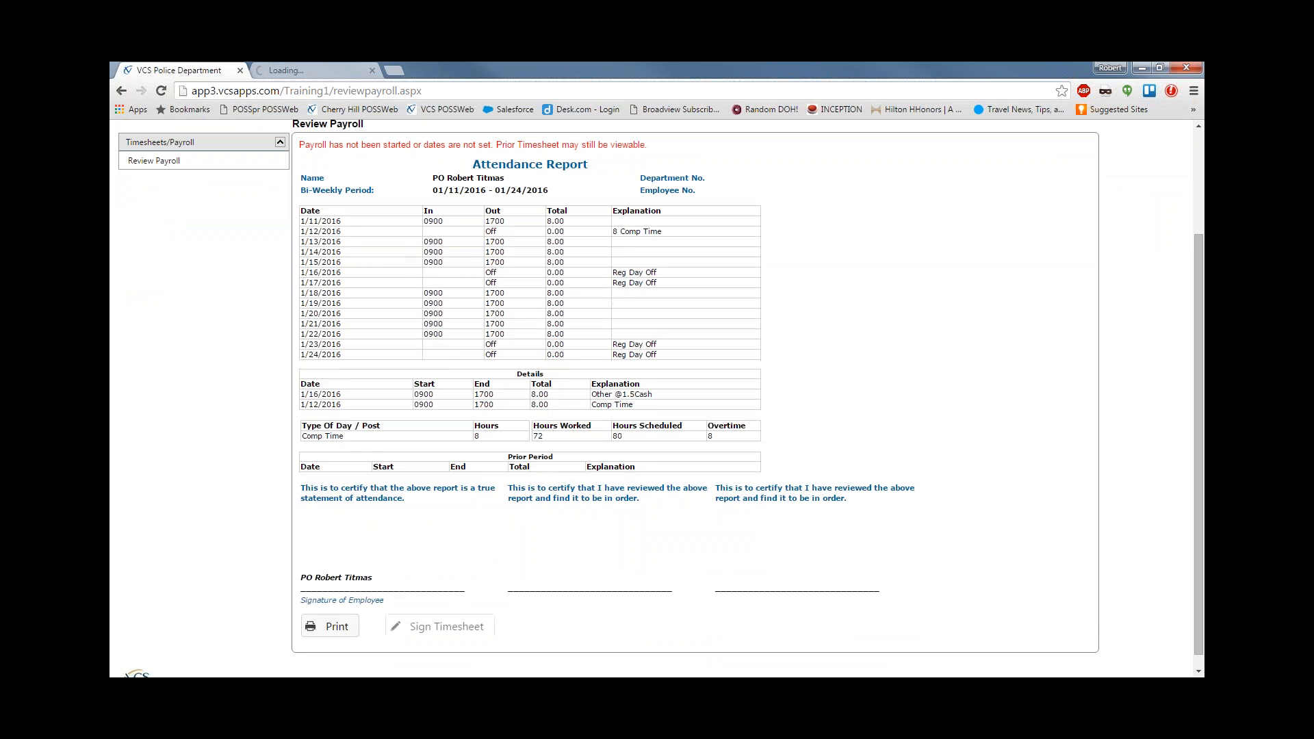
scroll(452, 321, down, 1)
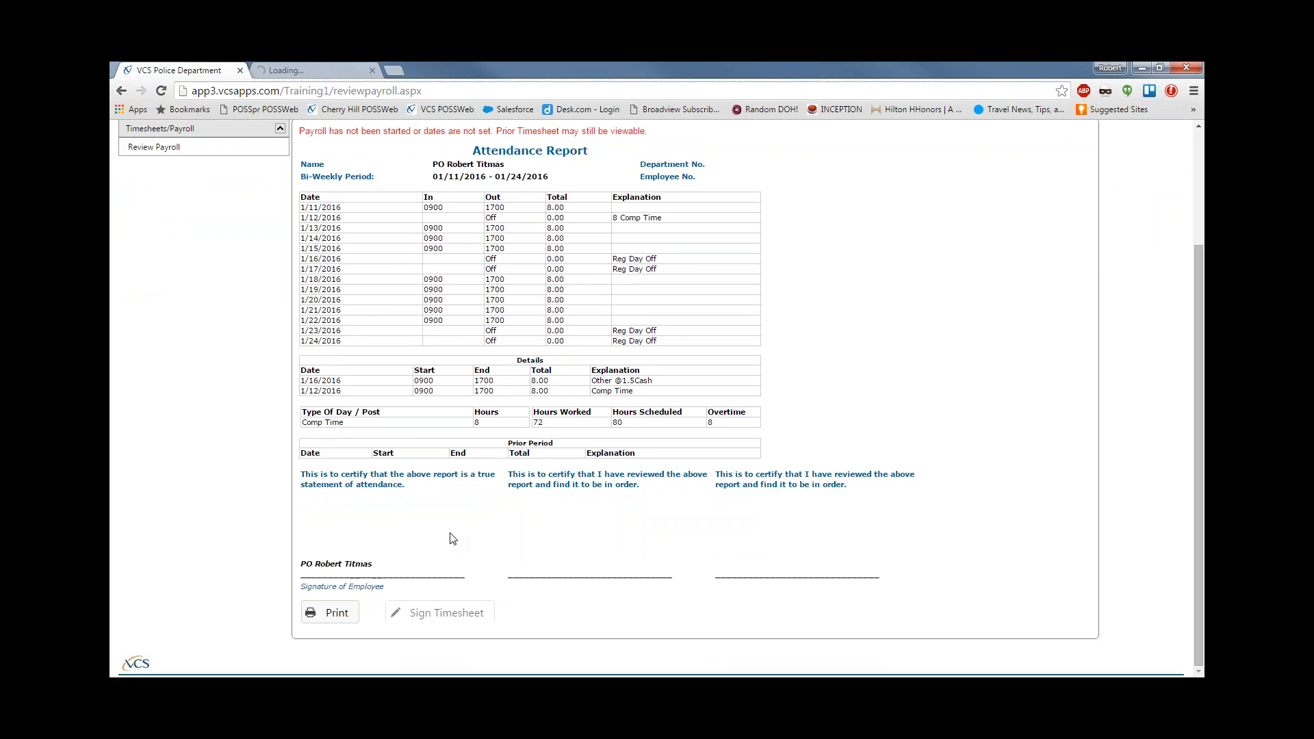
scroll(451, 538, up, 1)
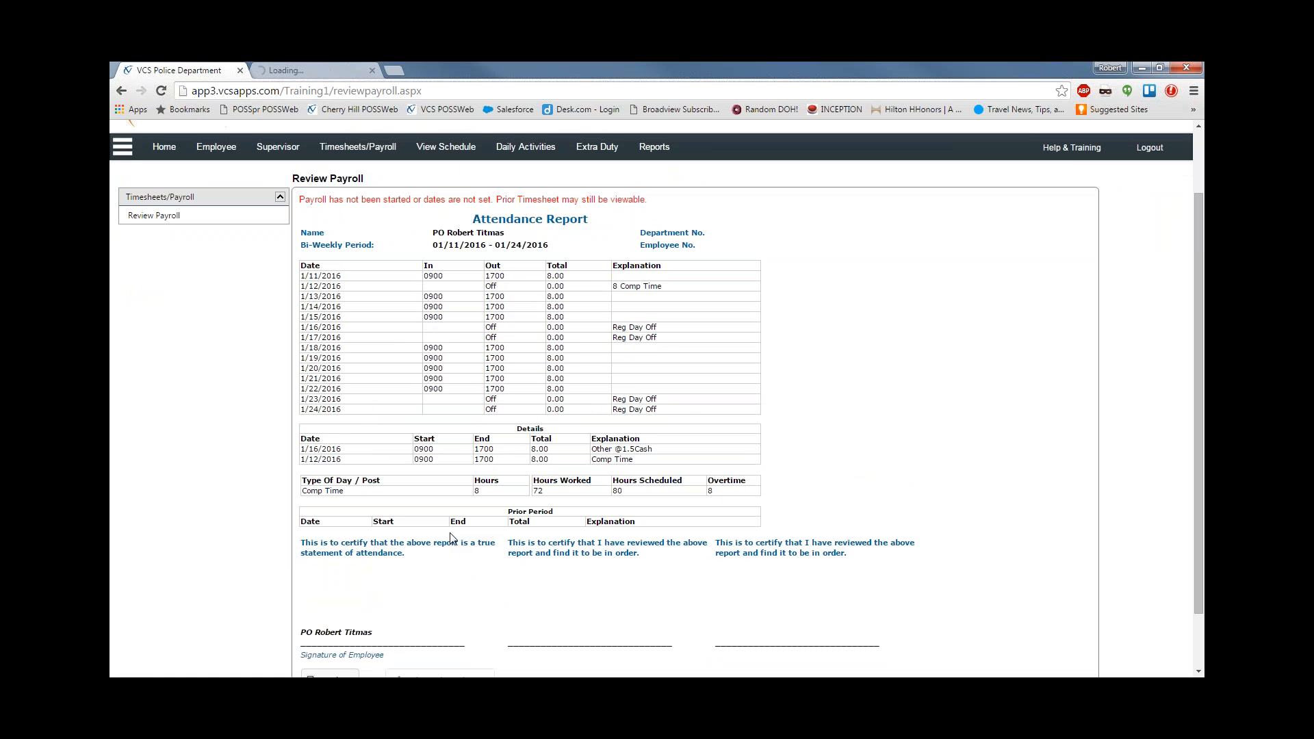
scroll(451, 539, down, 1)
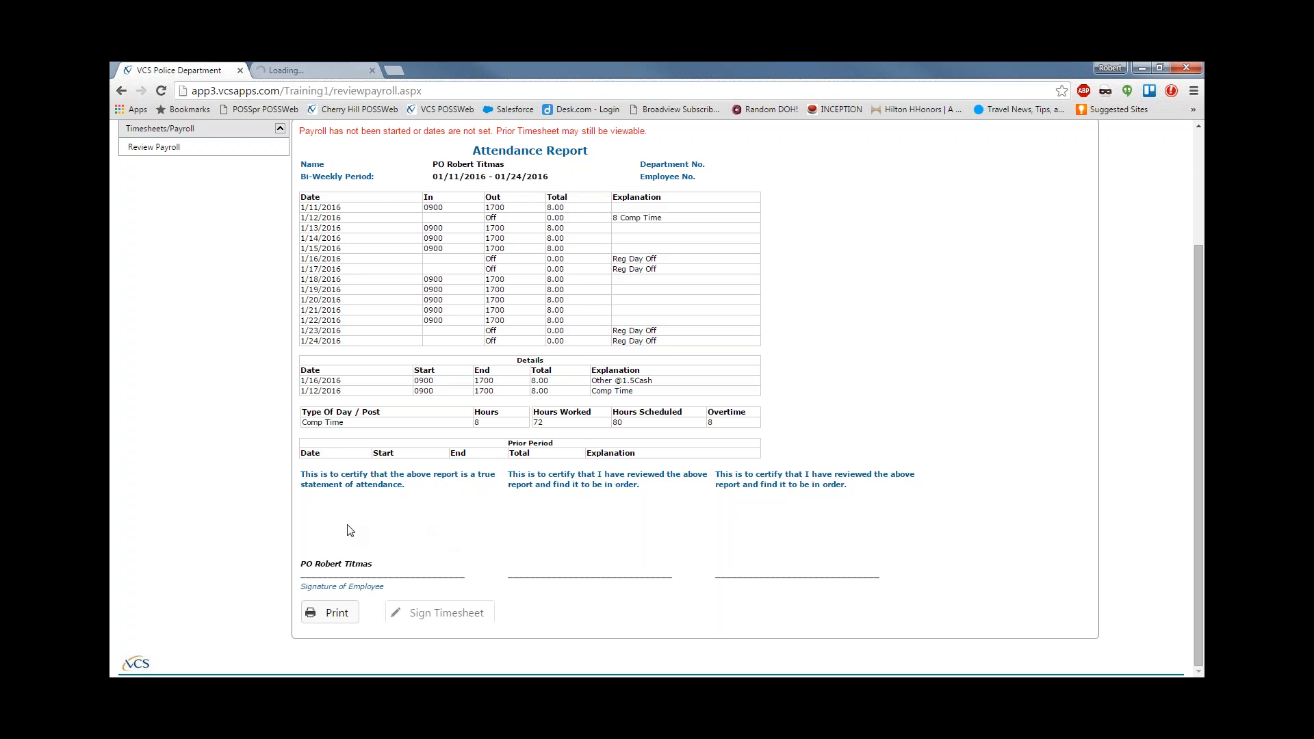
scroll(400, 507, up, 1)
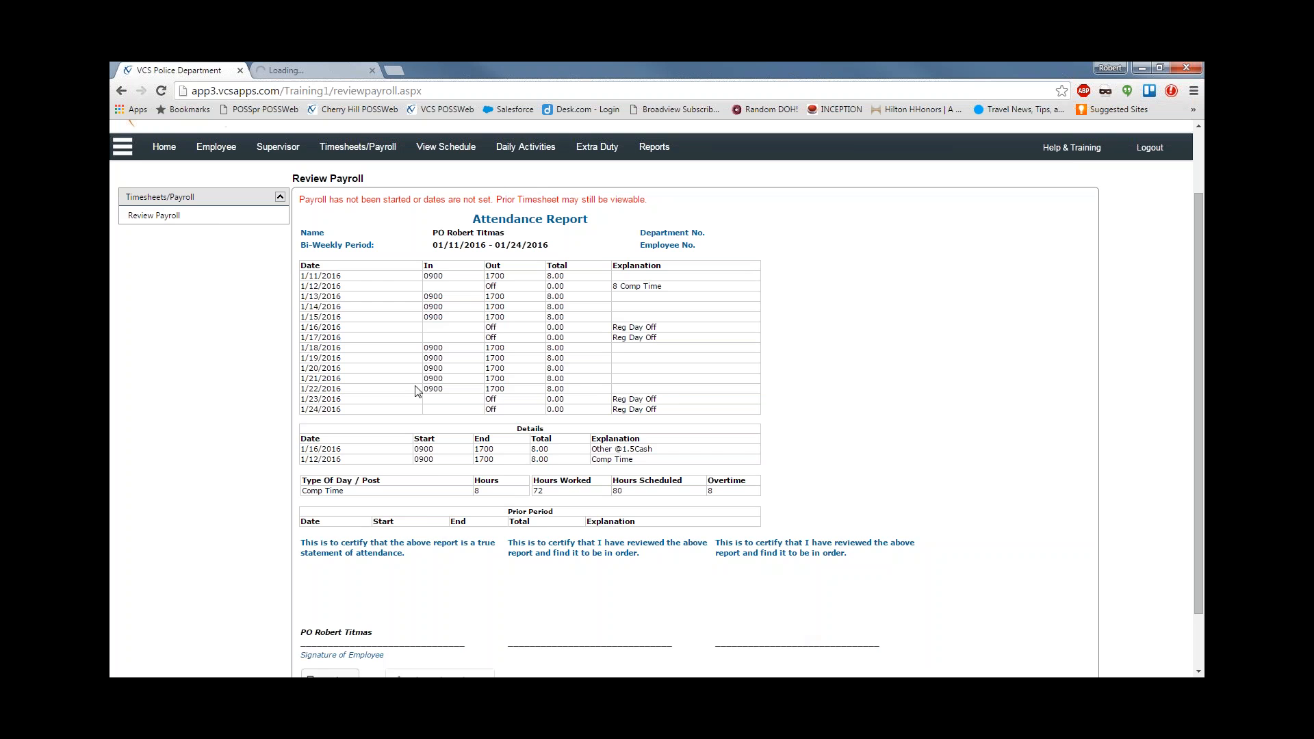
scroll(227, 377, up, 2)
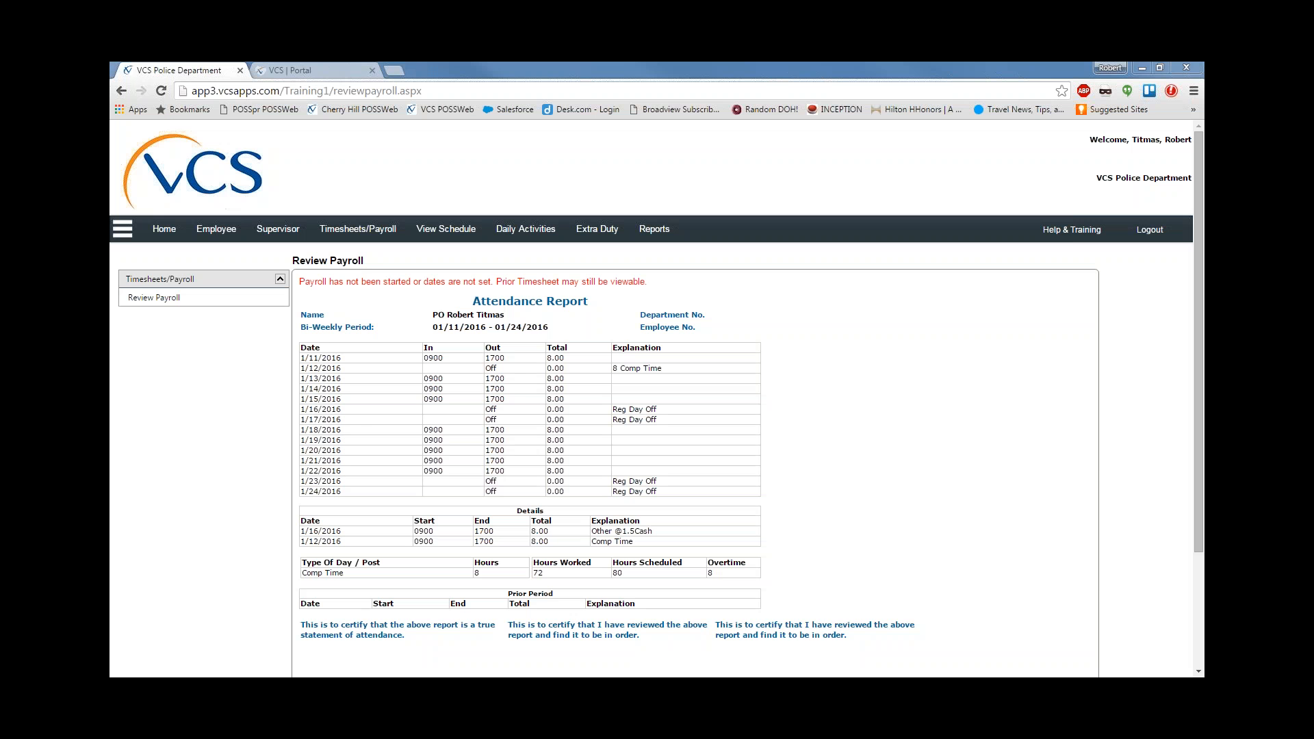
Switch to the VCS Main Schedule desktop program and open the supervisor's Add/Update Open Shifts form.
drag(111, 147, 632, 63)
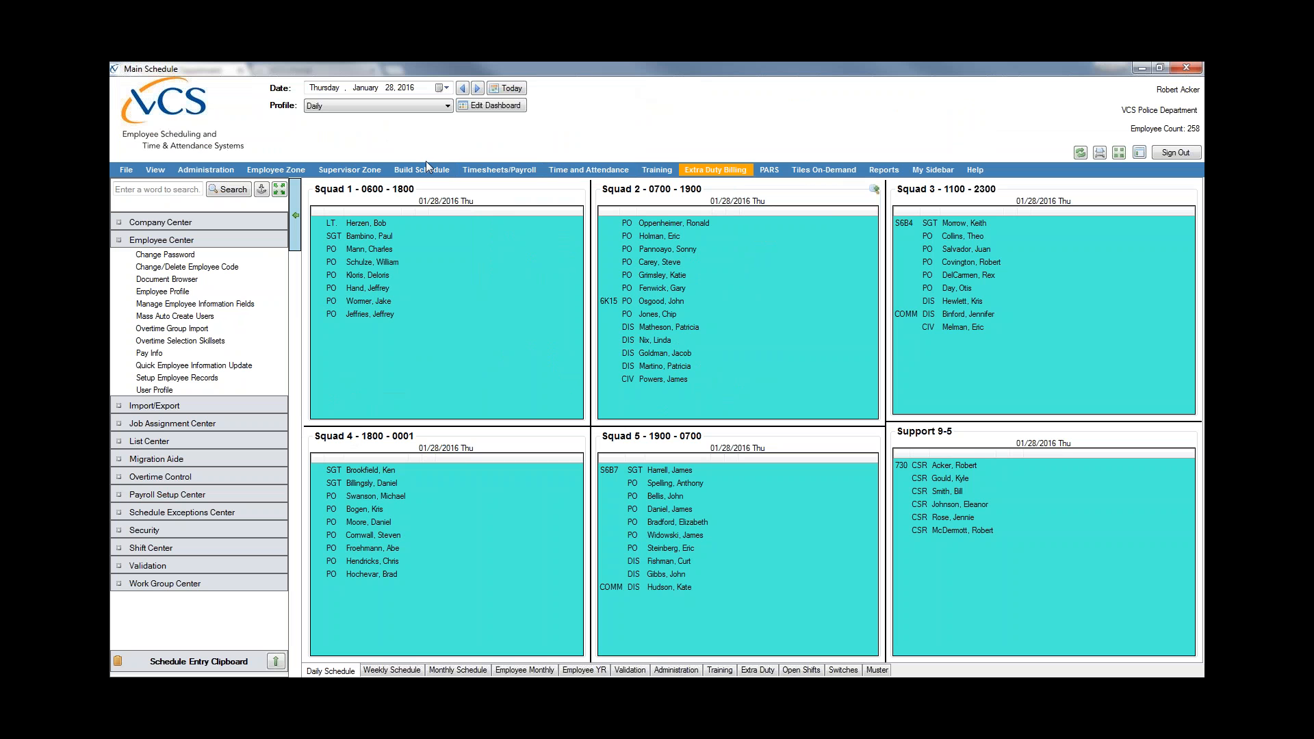
click(345, 173)
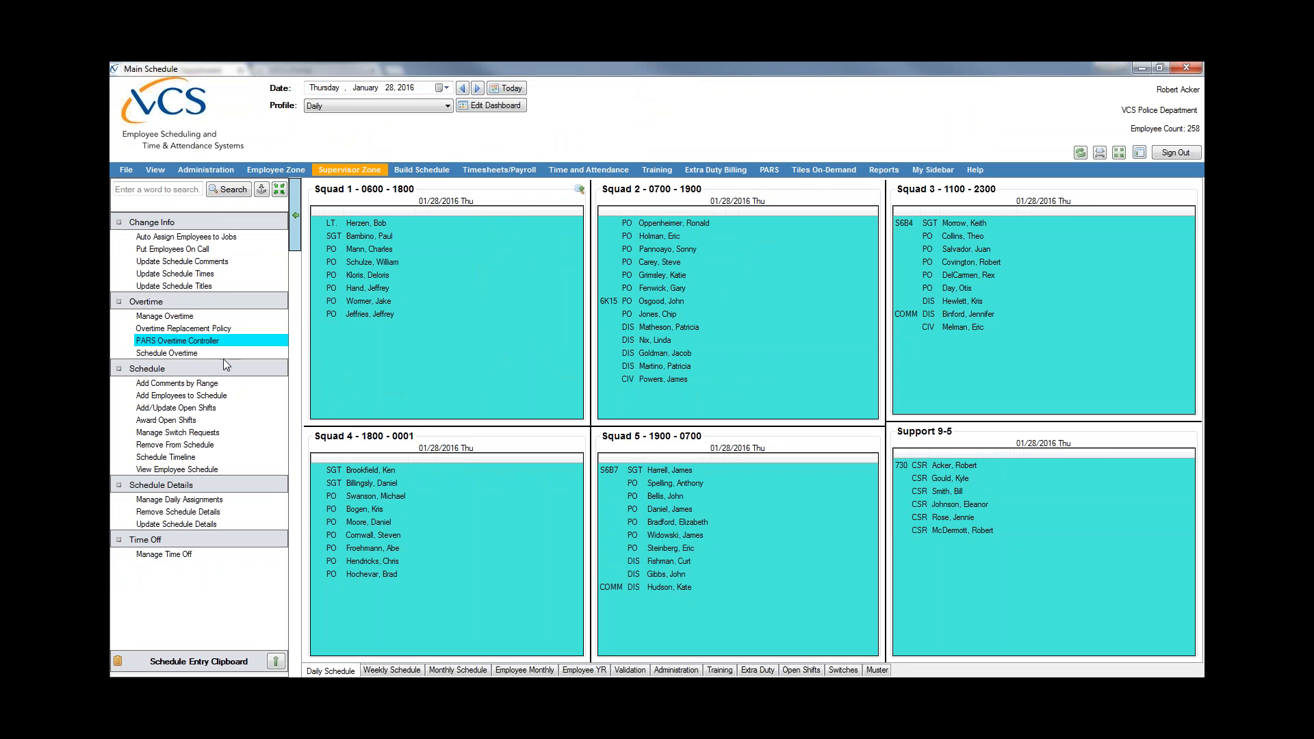
click(221, 411)
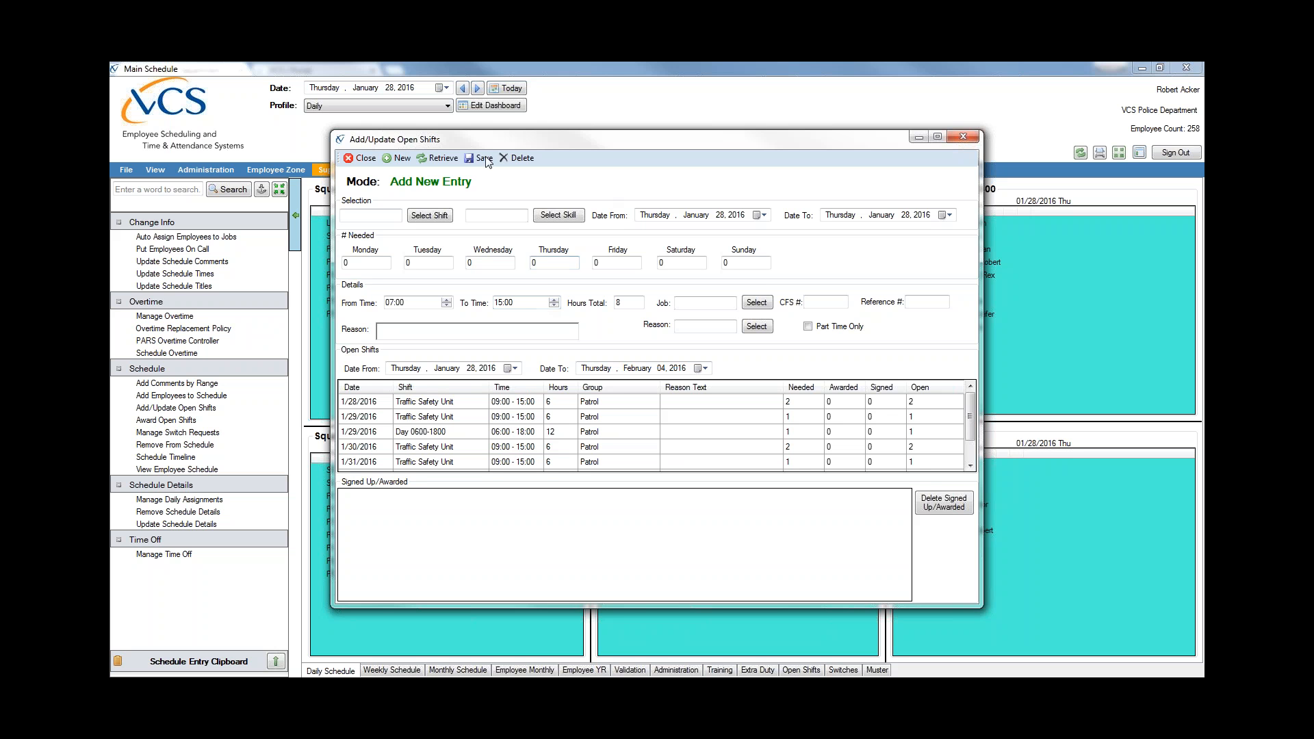
Assign the Squad 2 - 0700 - 1900 shift and the Patrol (PTL) skill to the new open shift entry.
click(428, 218)
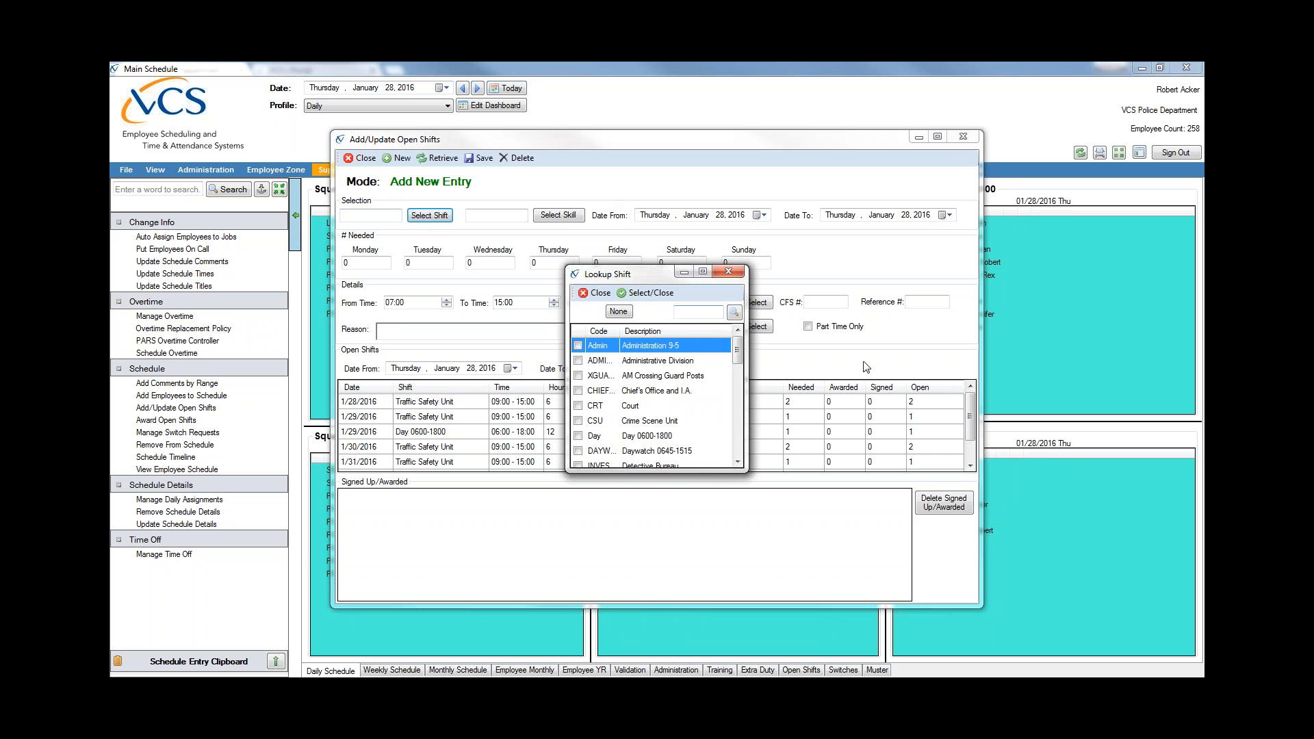
click(737, 451)
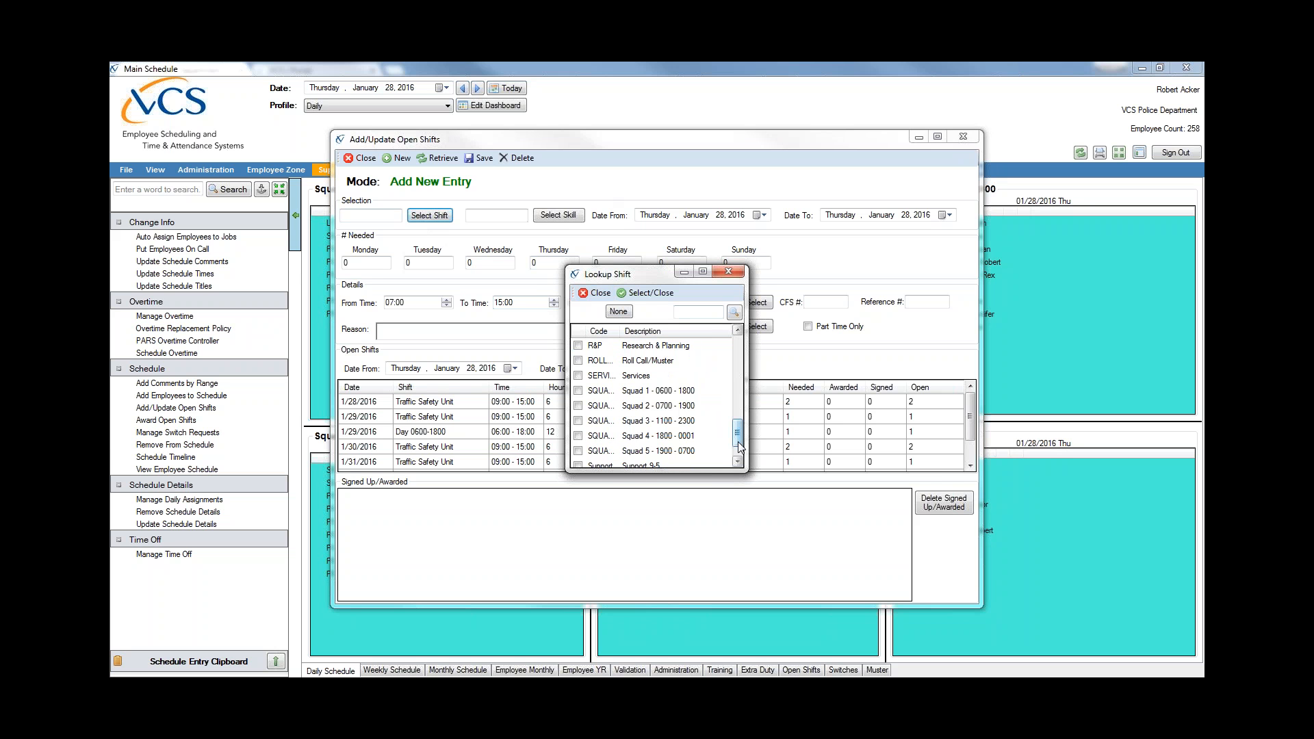
mouse_move(740, 441)
mouse_down()
mouse_move(740, 452)
mouse_move(741, 438)
mouse_up()
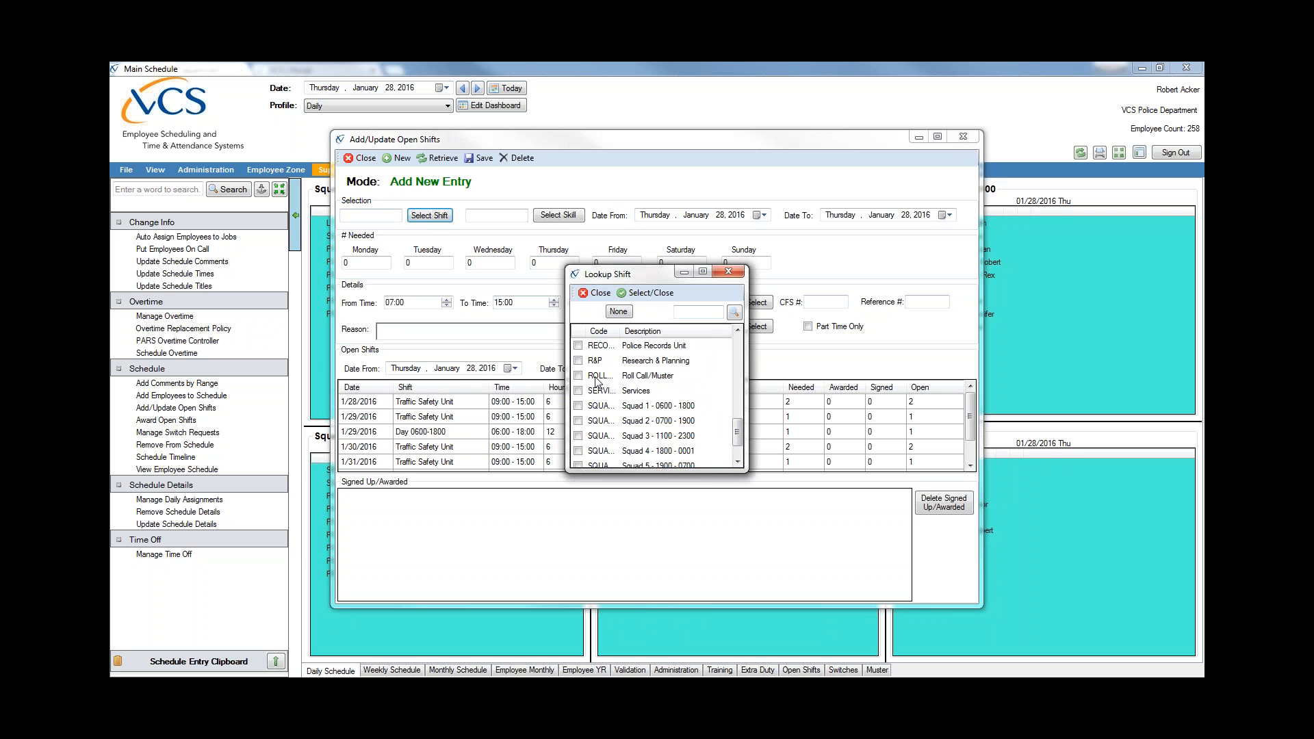
double_click(579, 424)
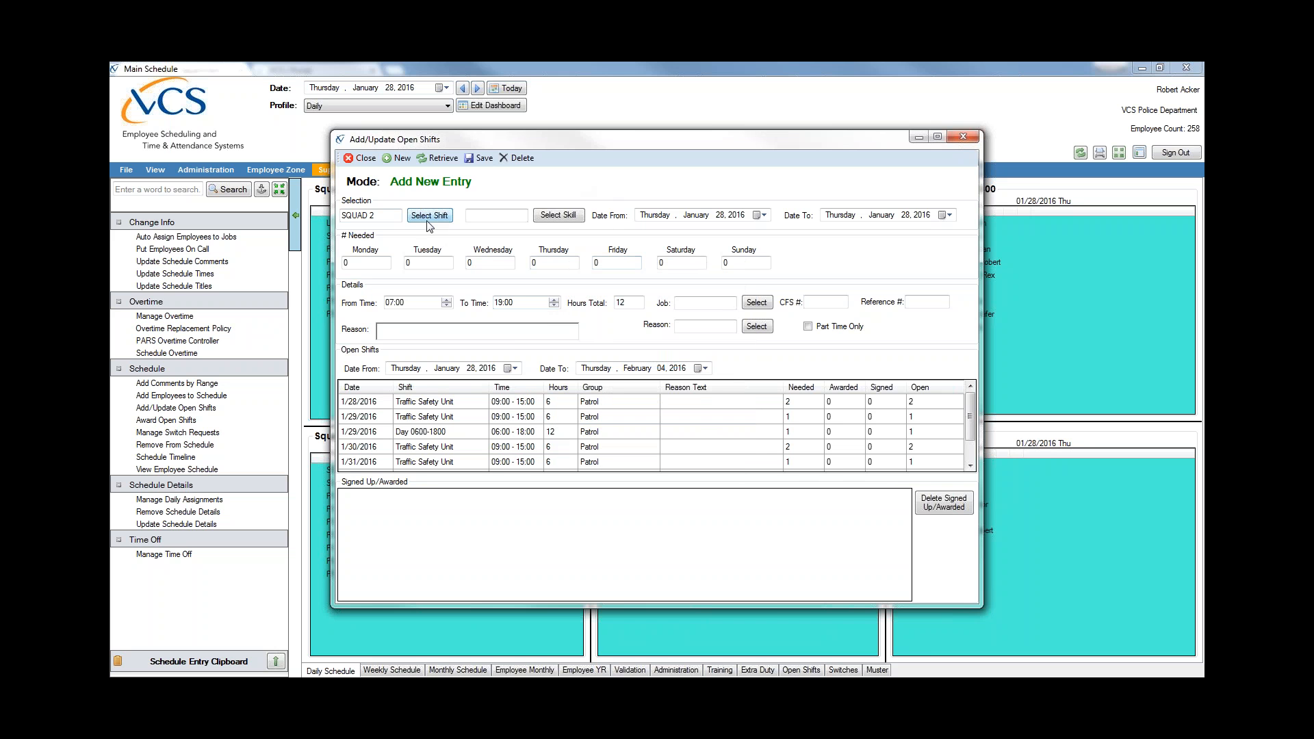
click(559, 216)
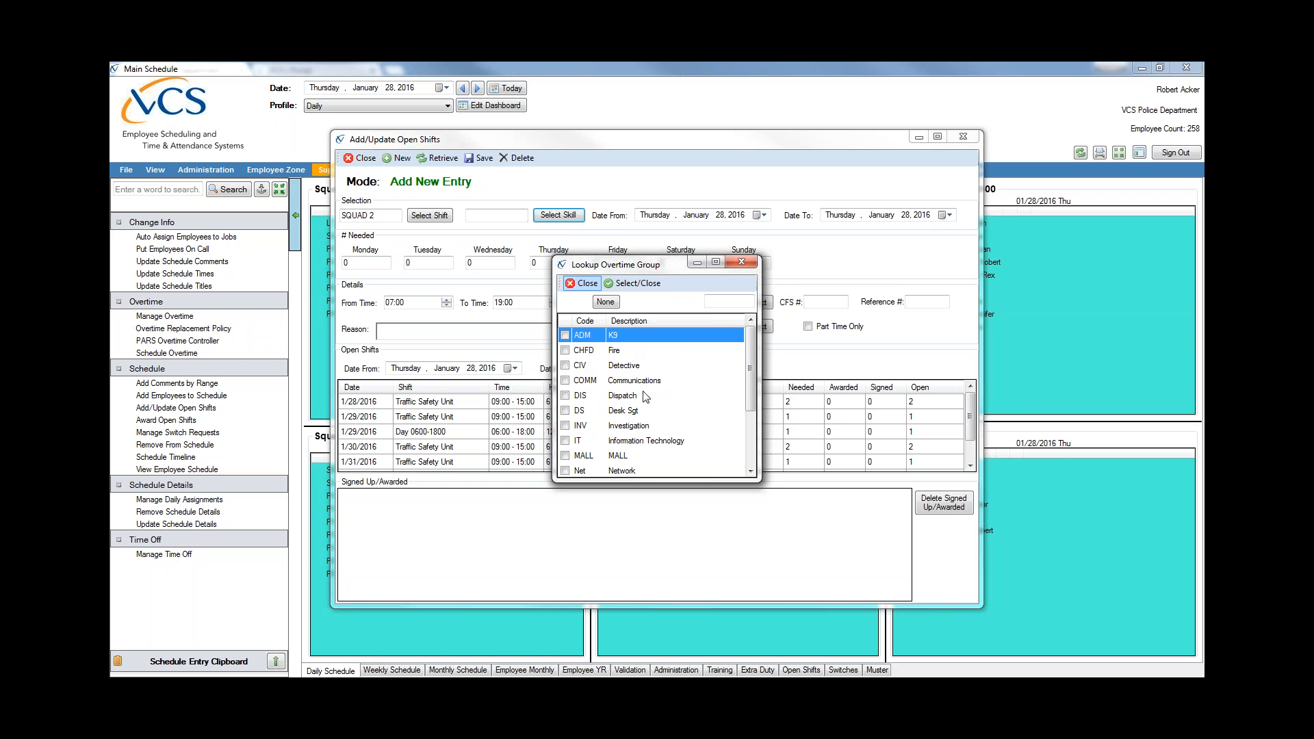
click(750, 446)
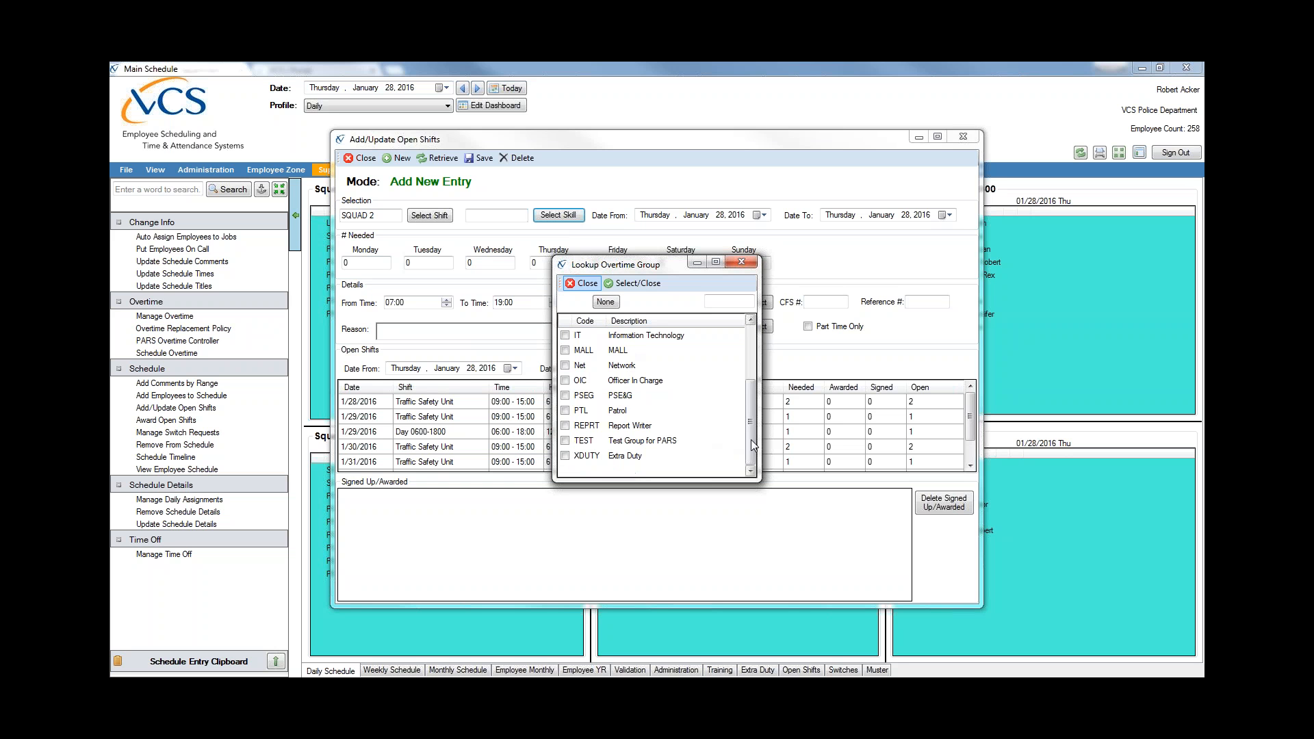
double_click(567, 413)
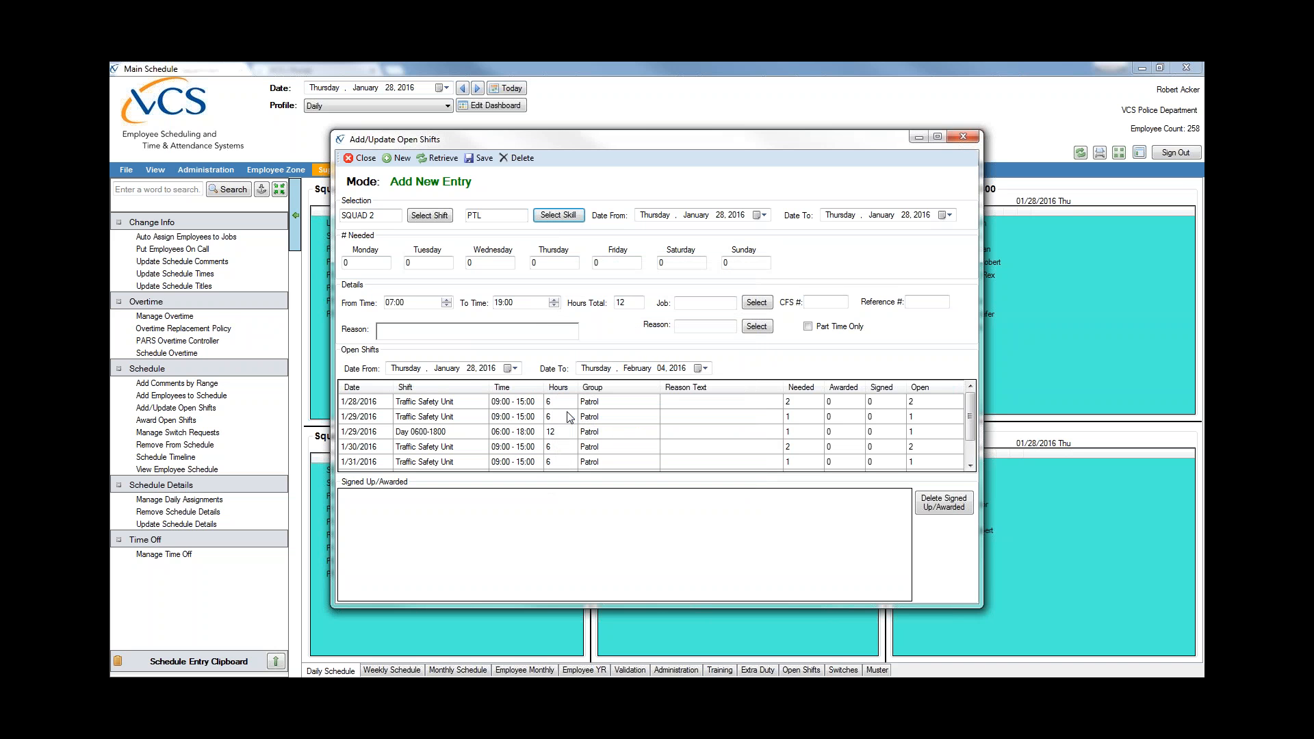
Set the new open shift entry's date range from February 03, 2016 to February 06, 2016.
click(764, 215)
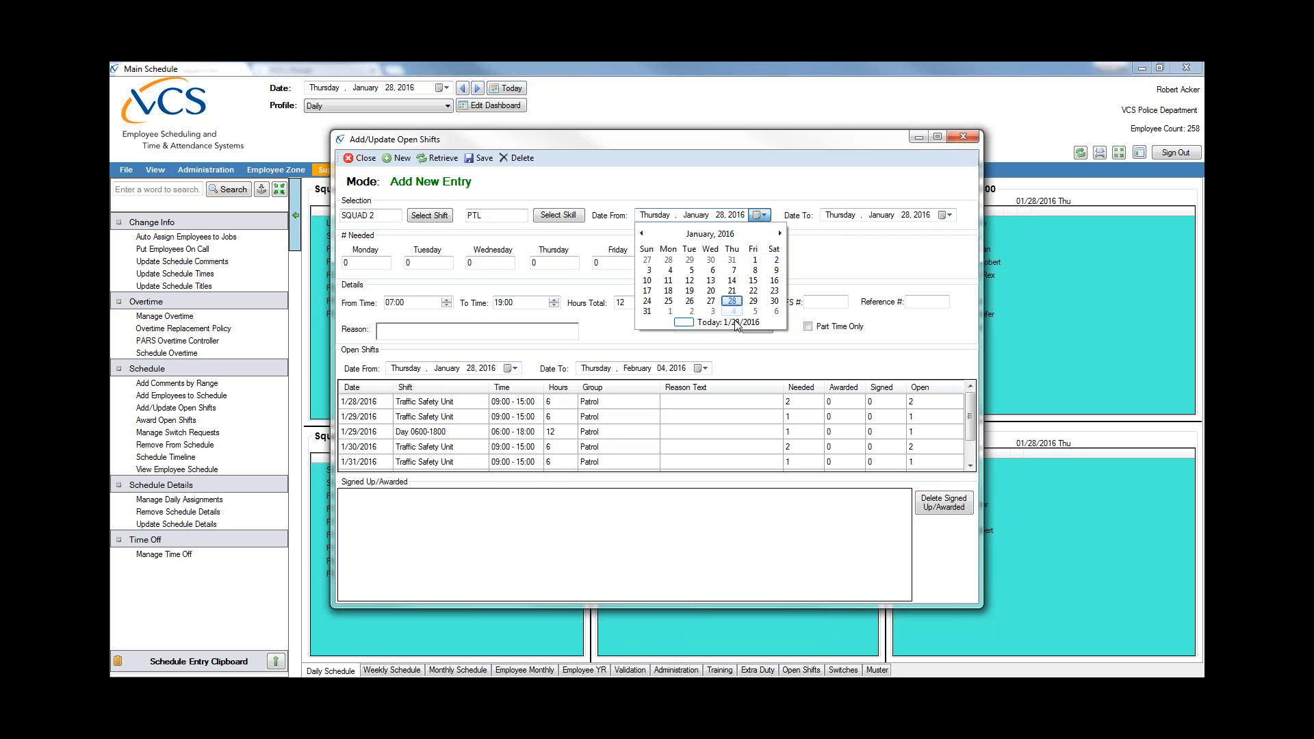
click(712, 312)
click(943, 216)
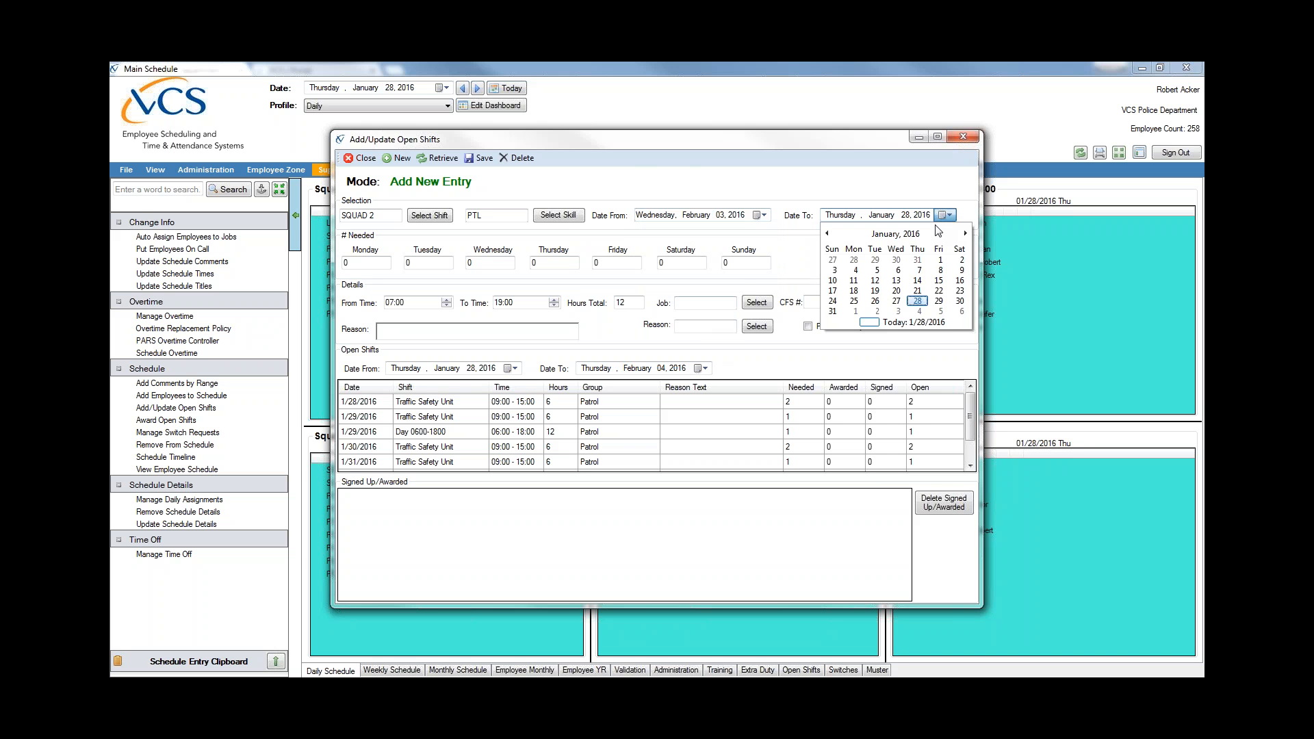
click(898, 312)
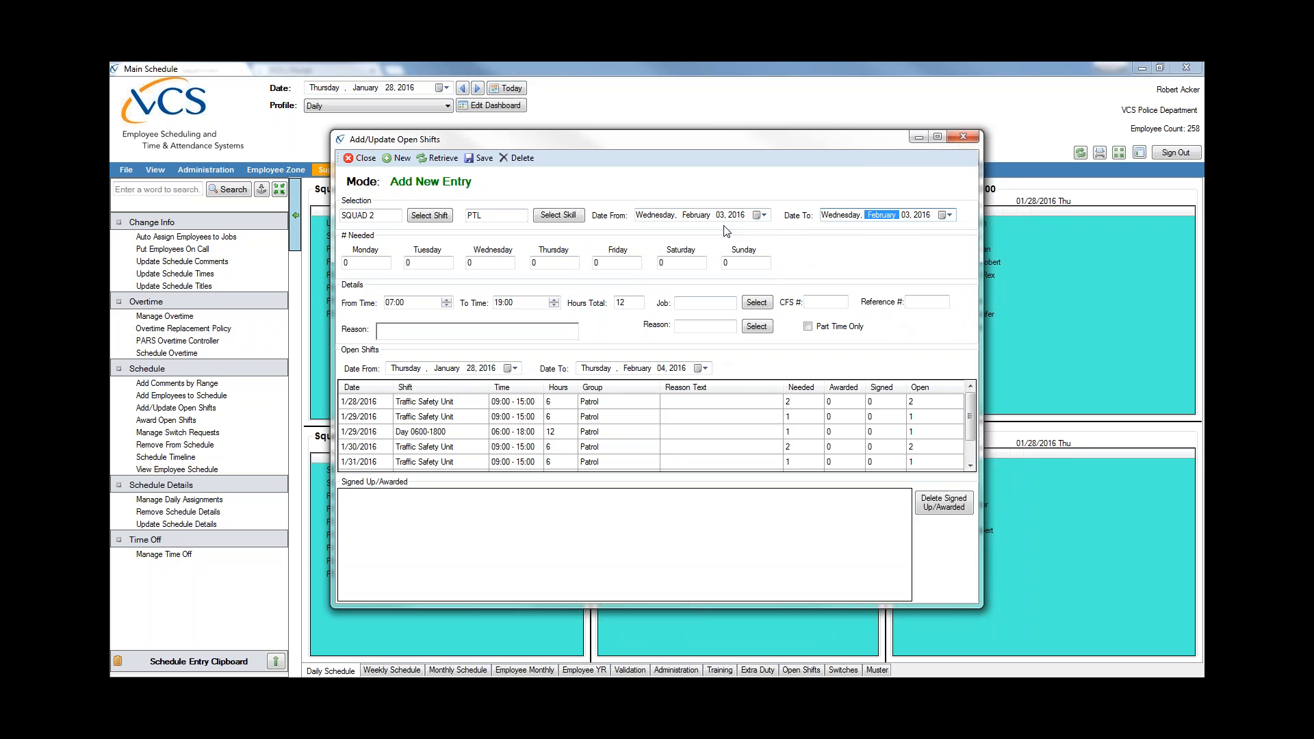
click(945, 215)
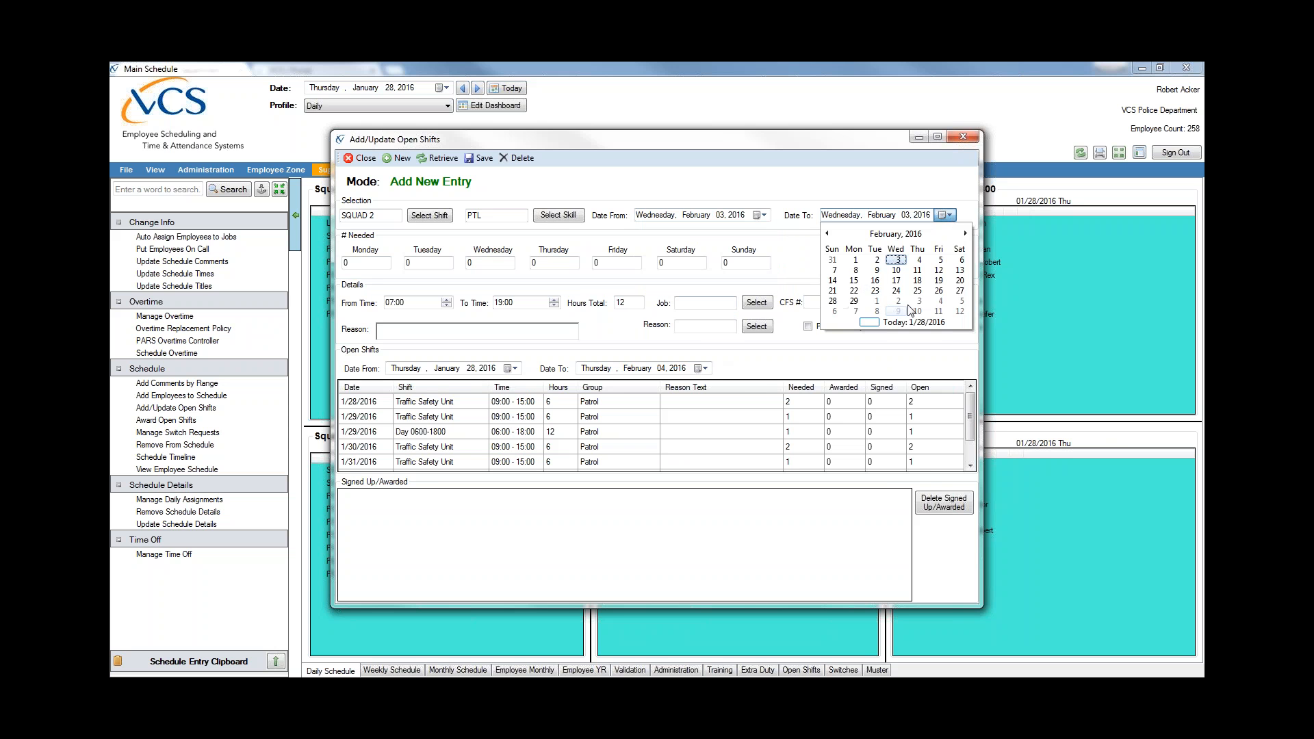
click(961, 261)
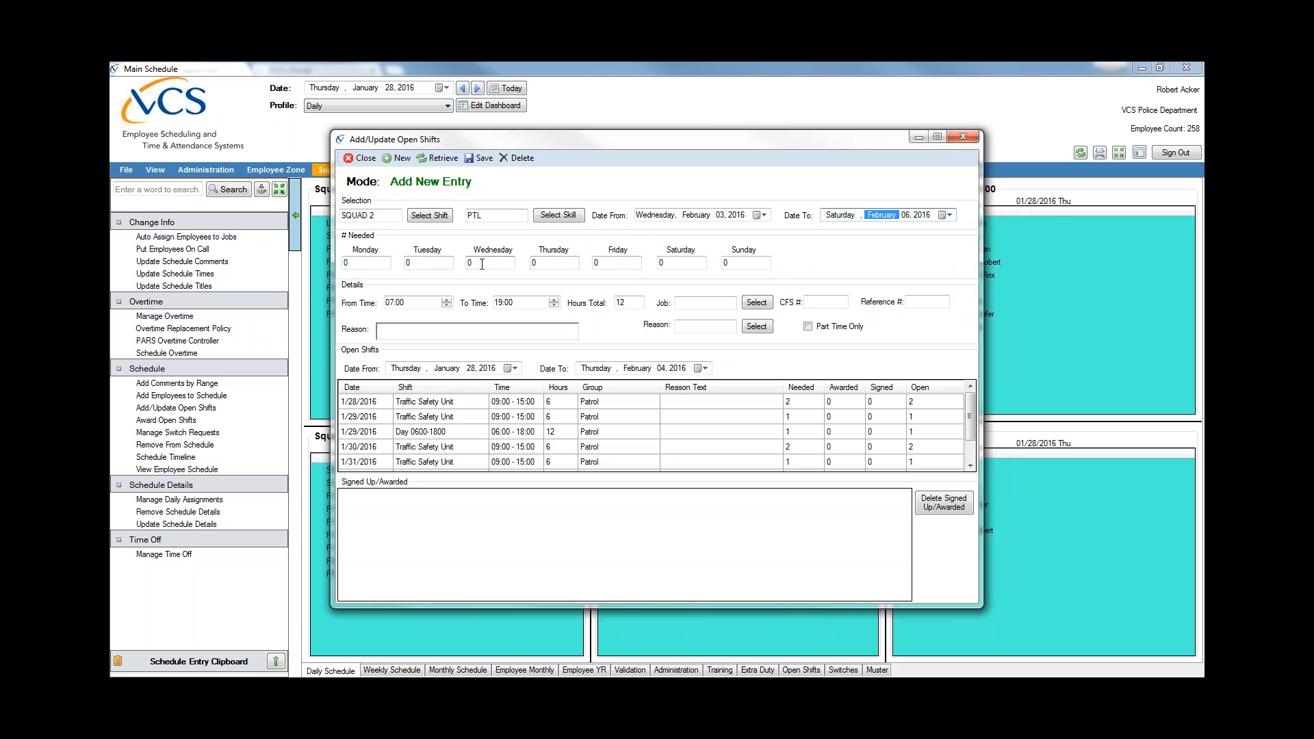
Set the number of officers needed to 1 on Wednesday, 2 on Friday and 1 on Saturday.
click(482, 264)
text(1)
click(606, 263)
text(2)
click(676, 265)
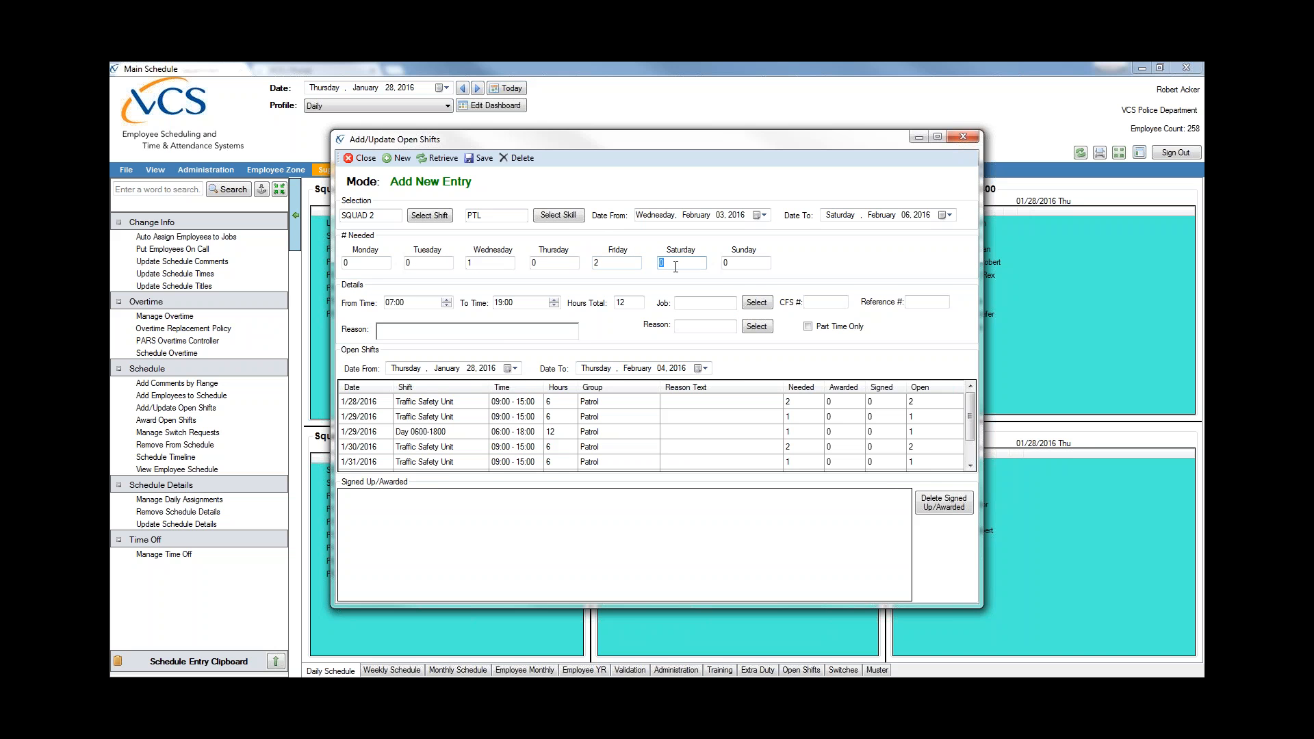
text(1)
Browse the job codes available for the open shift entry and close the lookup without choosing a job.
click(758, 303)
click(755, 362)
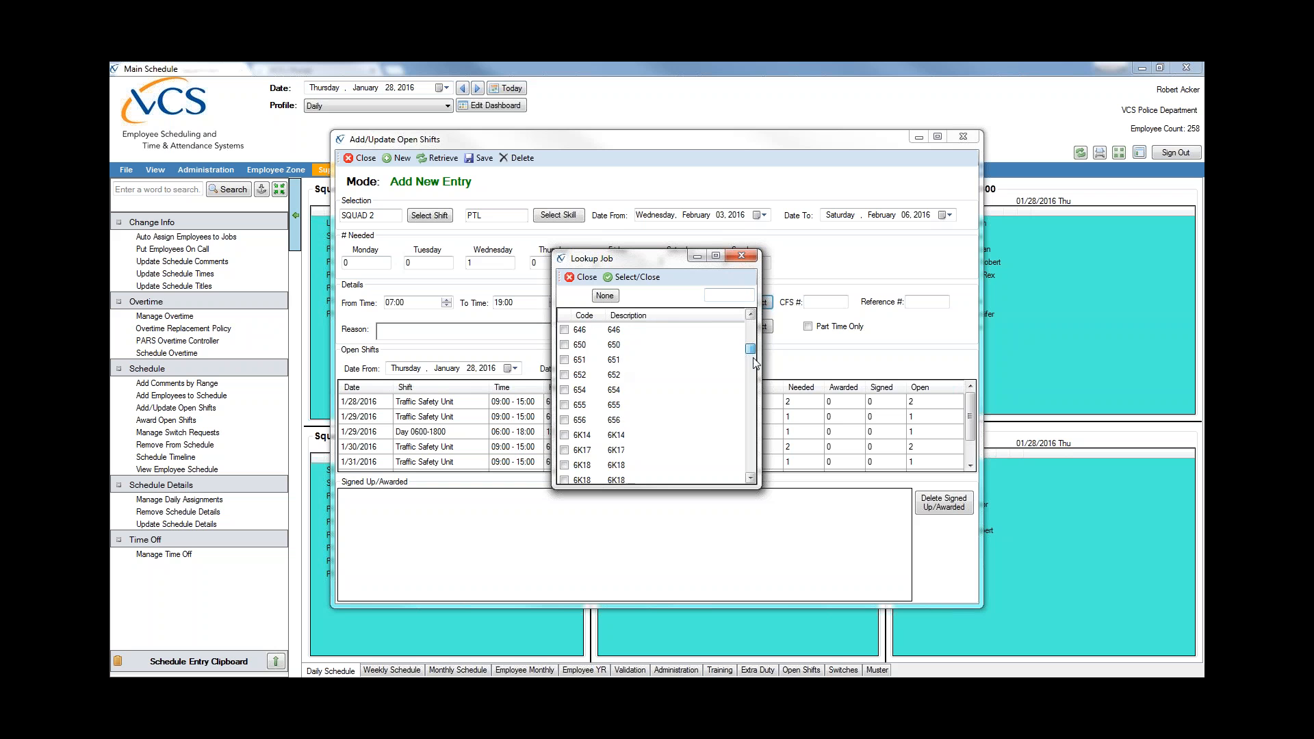
drag(756, 363, 752, 327)
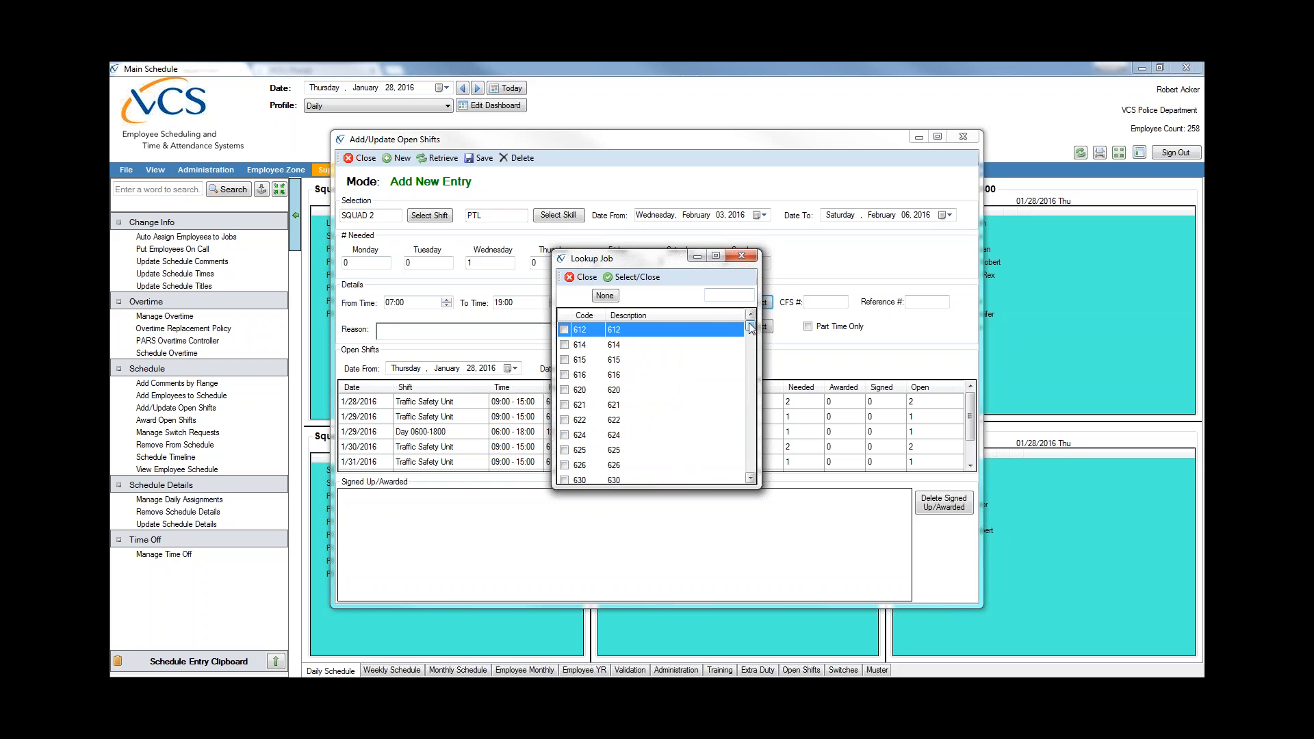
click(581, 276)
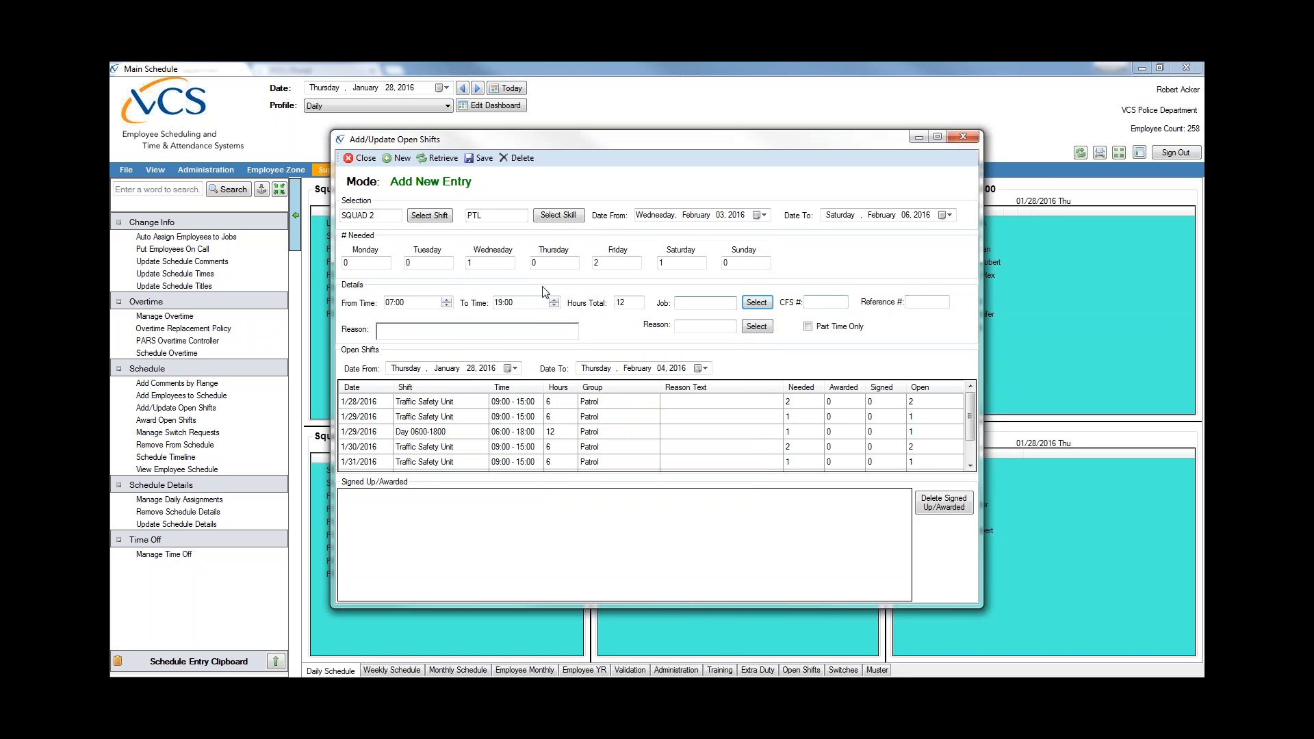
Assign the Staffing (1MNPW) overtime reason to the new open shift entry and save it.
click(758, 327)
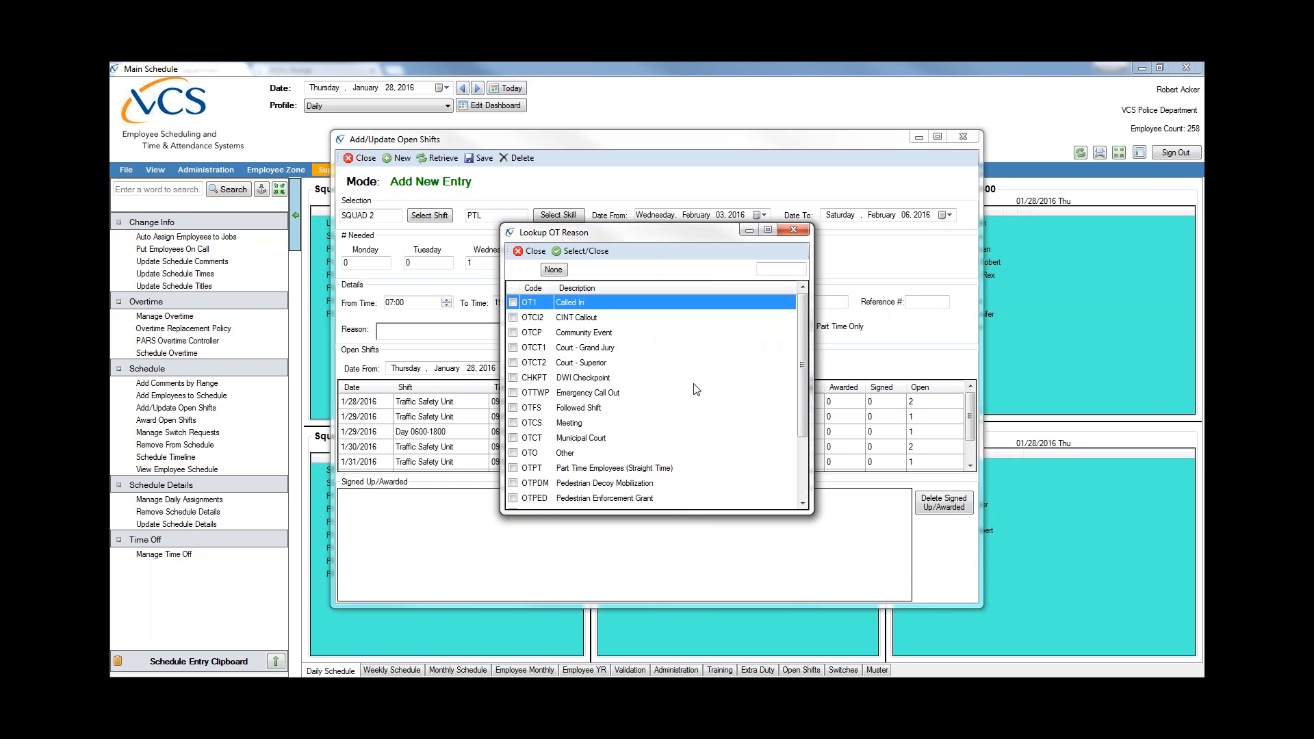
click(802, 491)
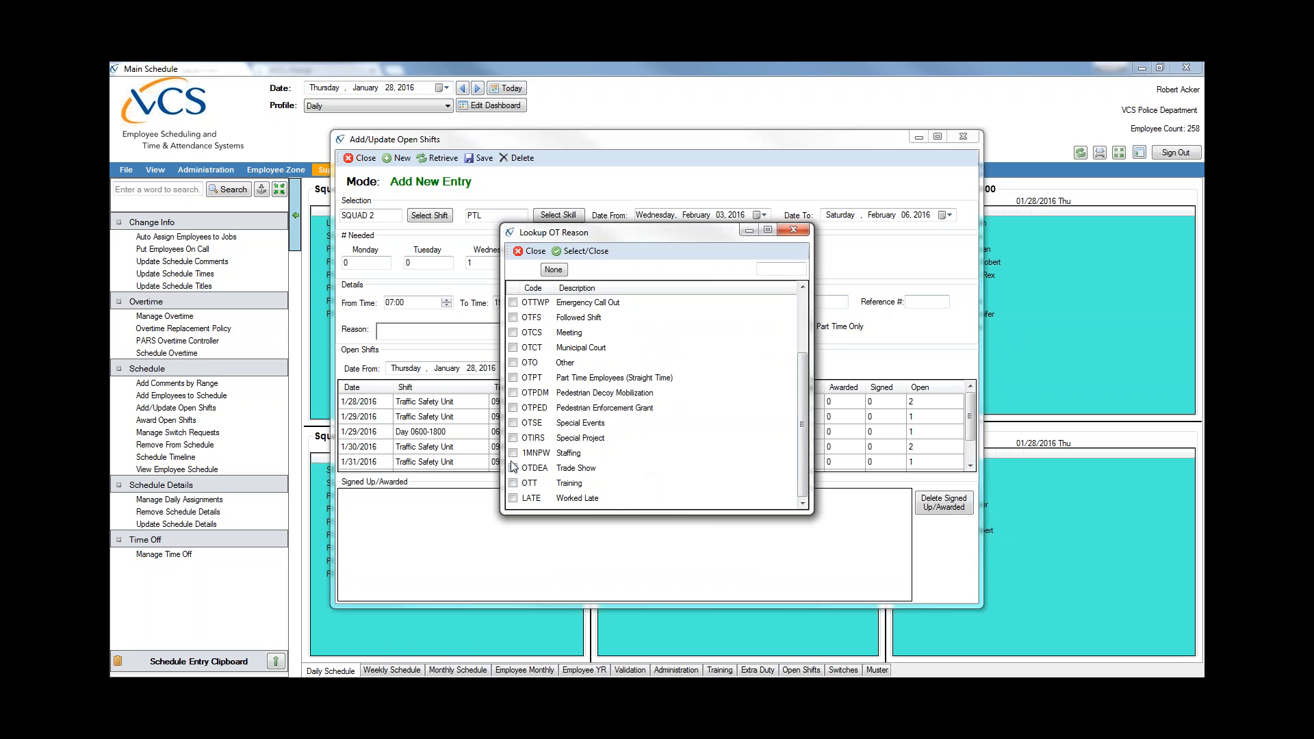
double_click(512, 455)
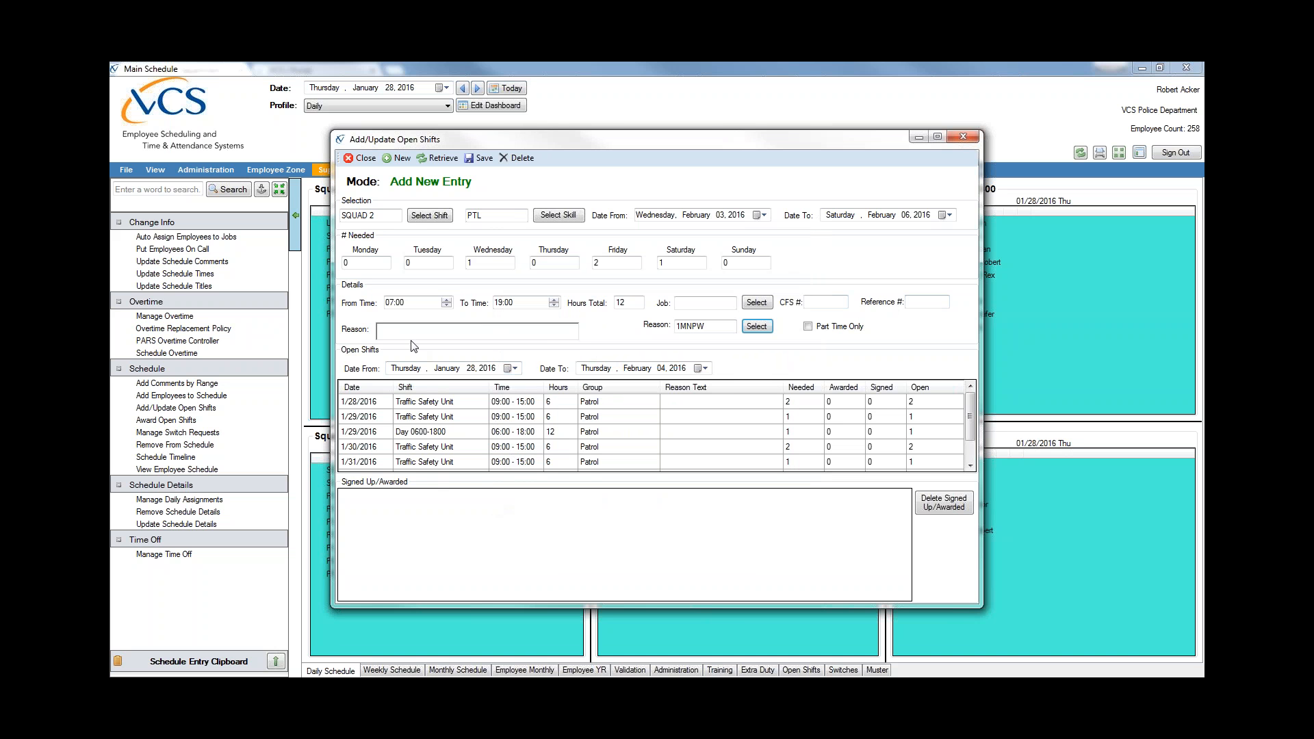
click(377, 331)
click(482, 160)
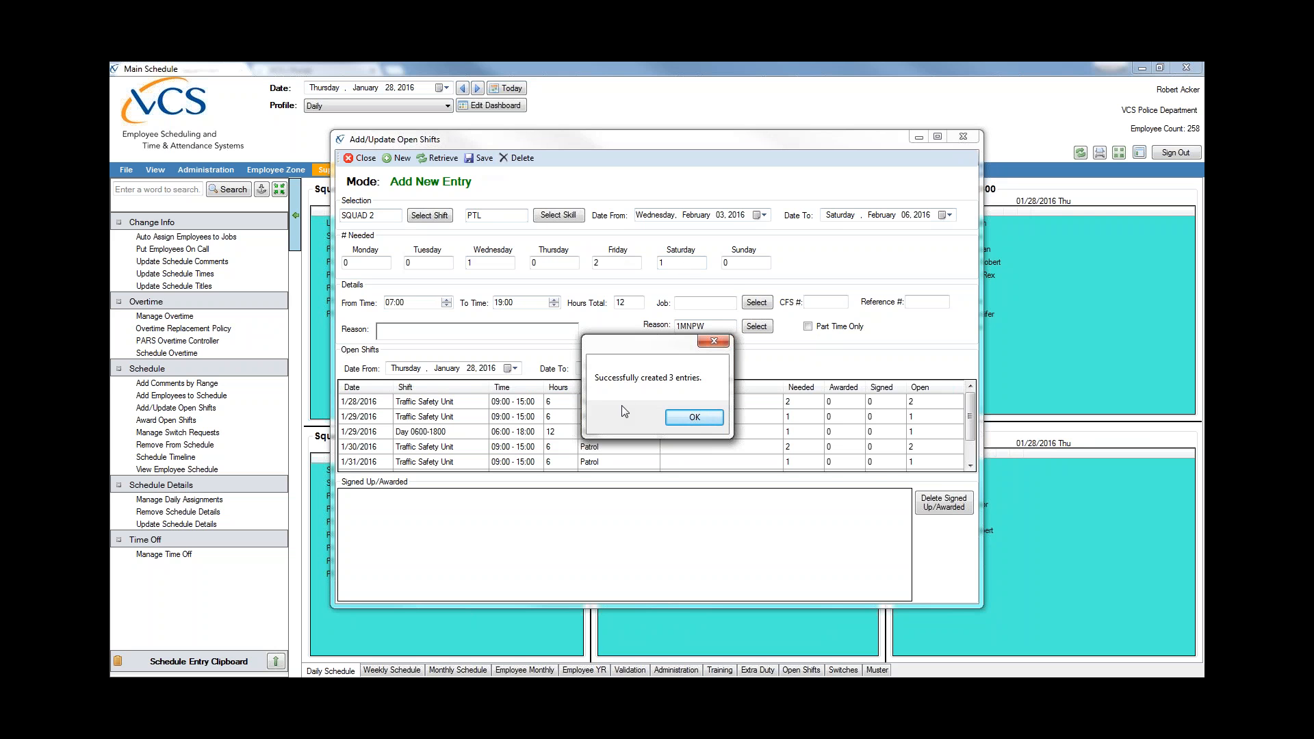
click(695, 418)
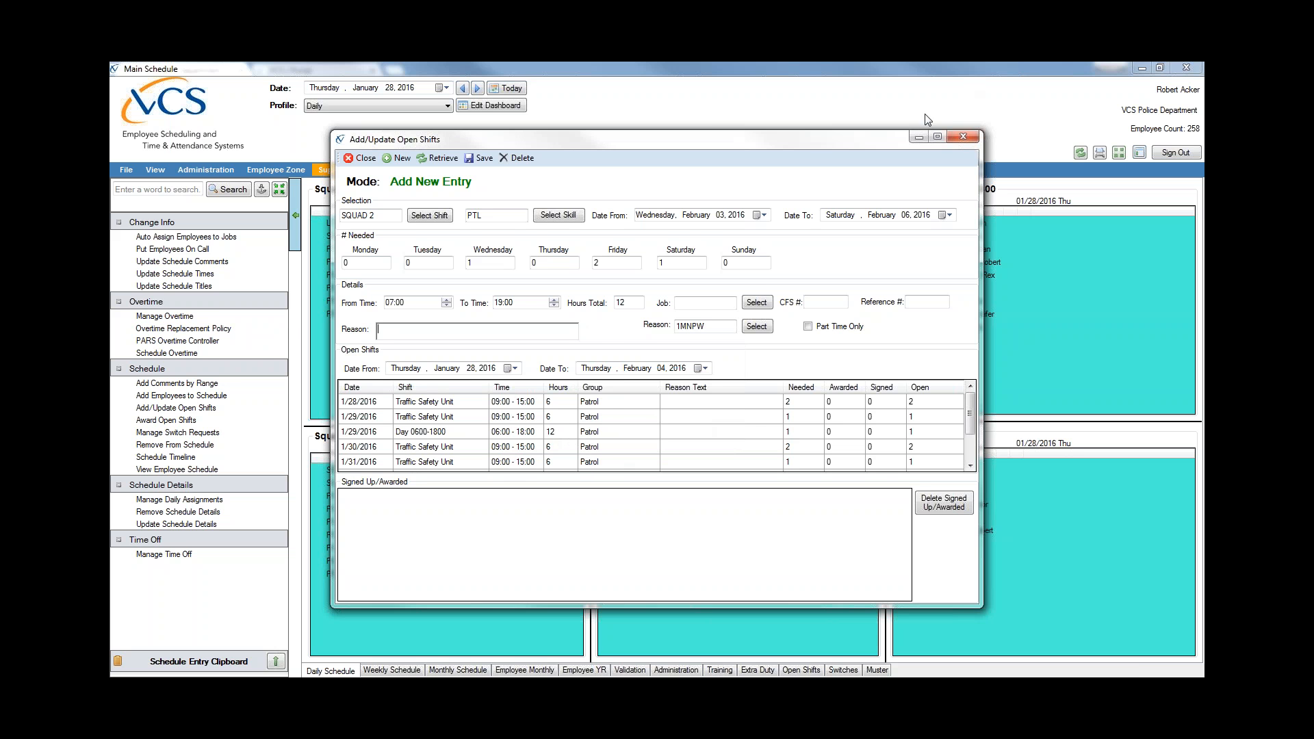
Maximize the open shifts window and retrieve the posted open shifts through February 06, 2016.
click(937, 137)
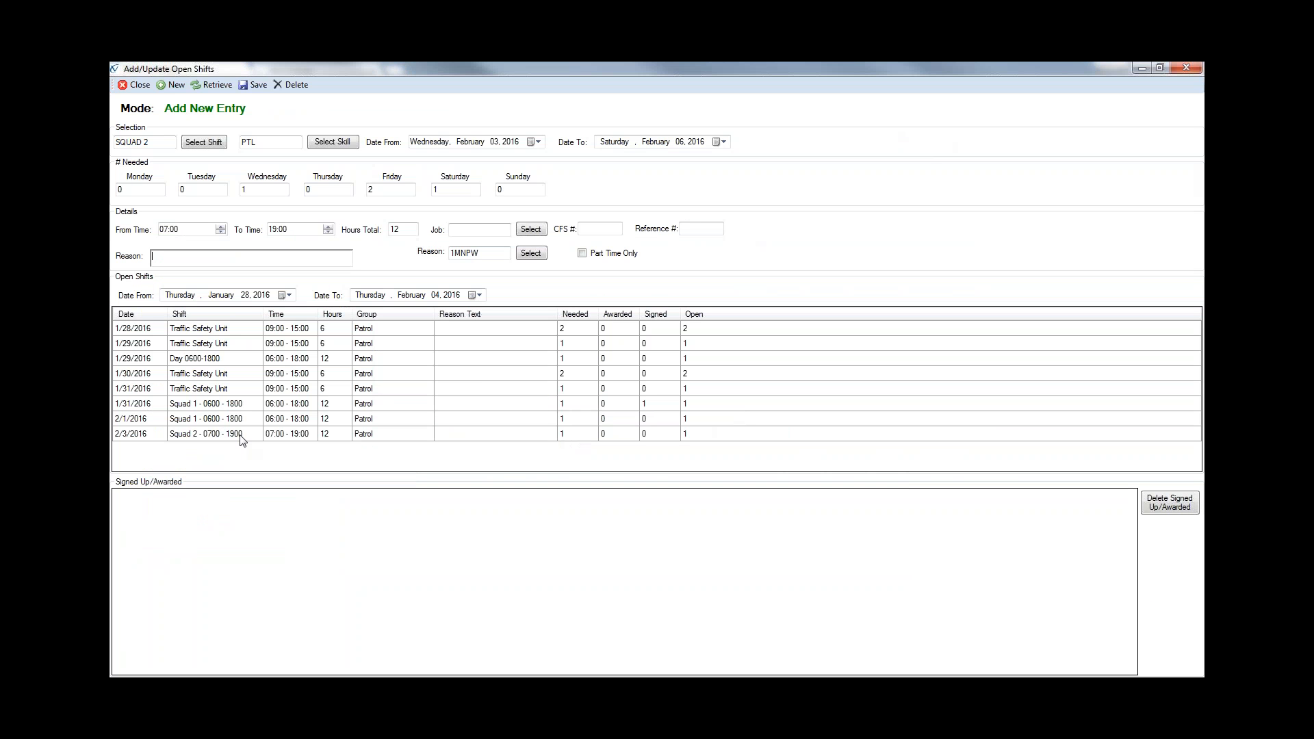
click(477, 295)
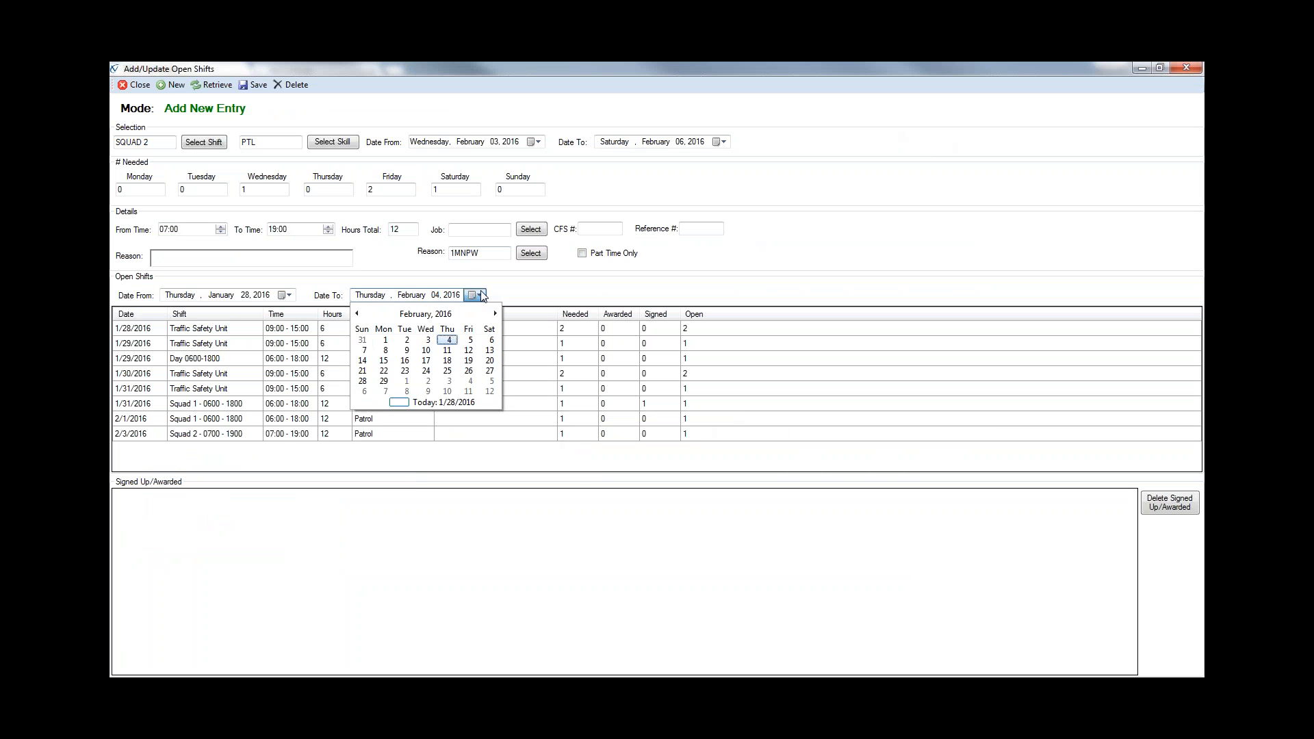
click(491, 339)
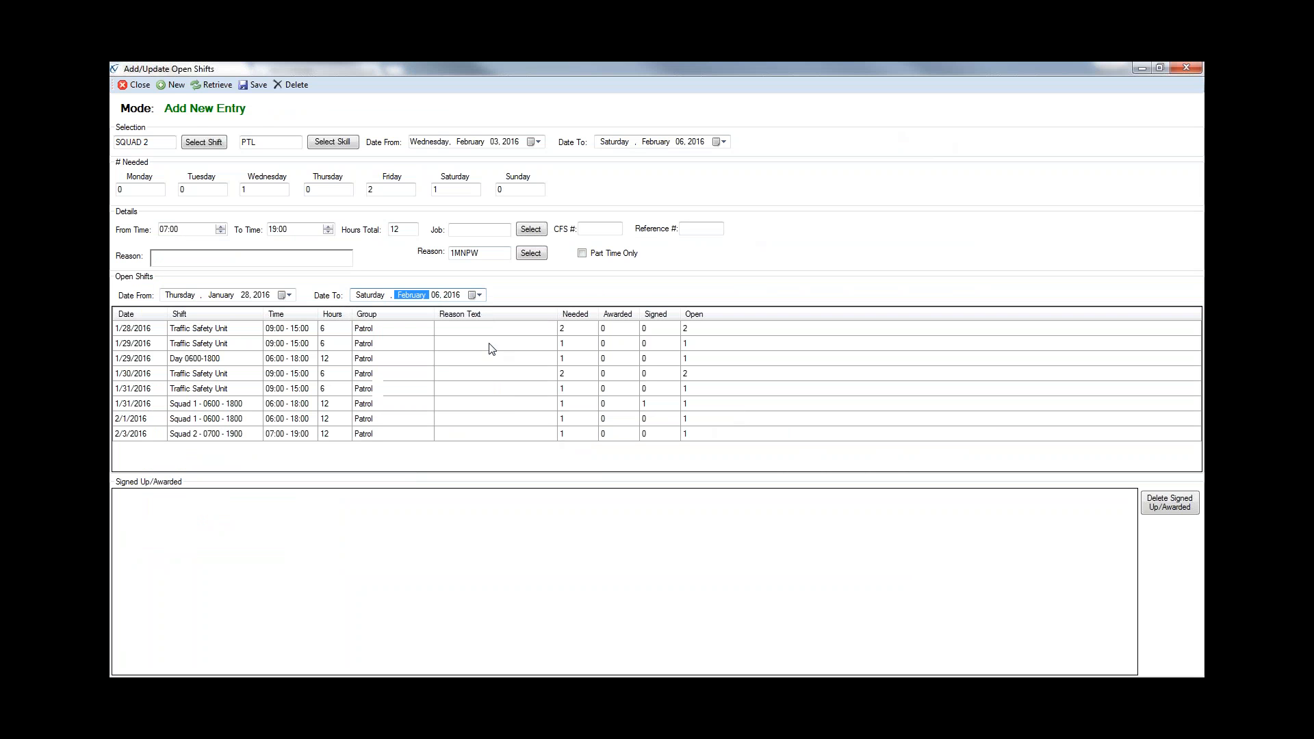
click(213, 84)
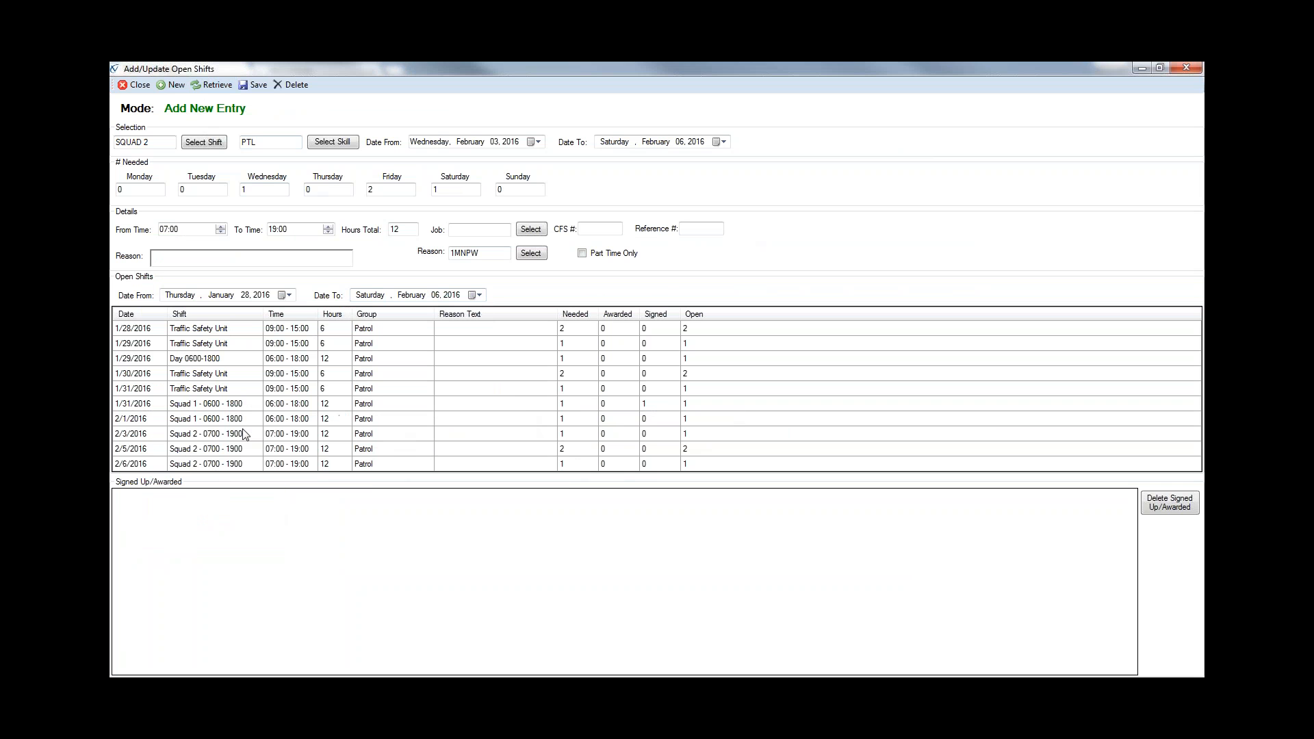
Set the number needed on the 2/5/2016 Squad 2 open shift to 1 and save the change.
click(195, 450)
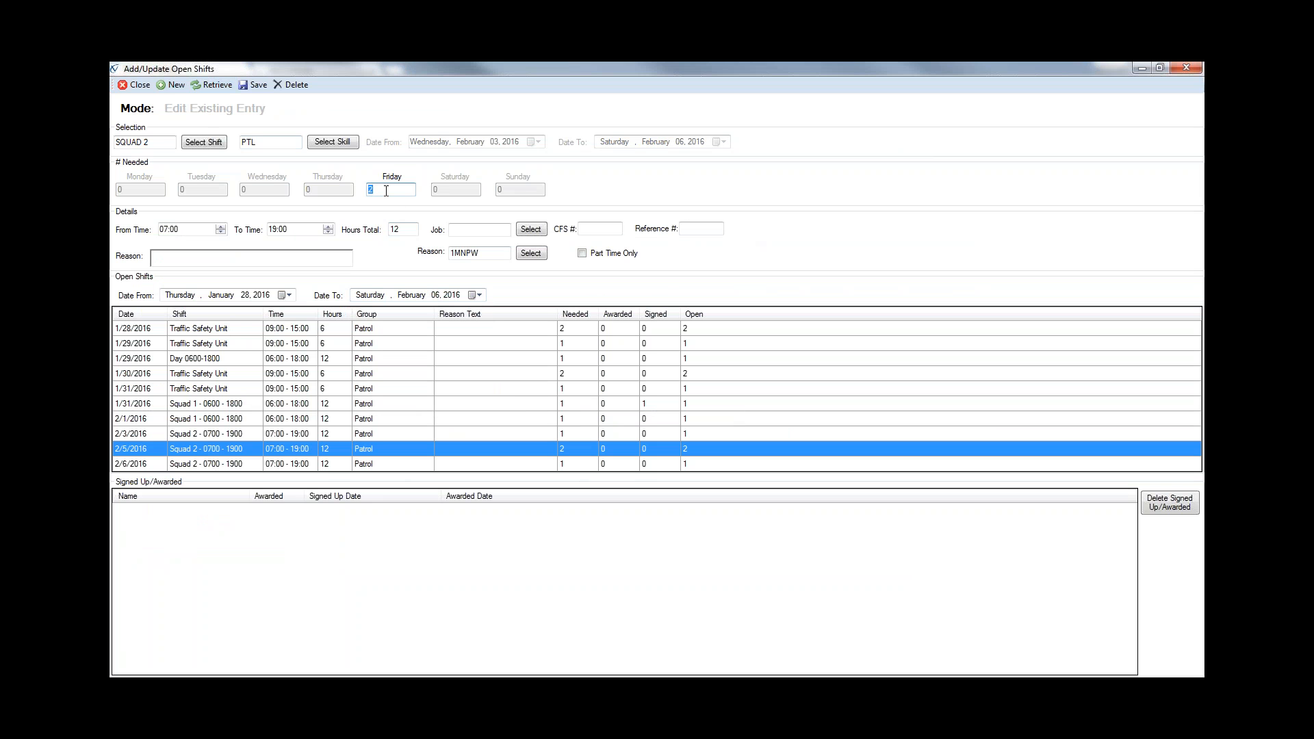
text(1)
click(257, 86)
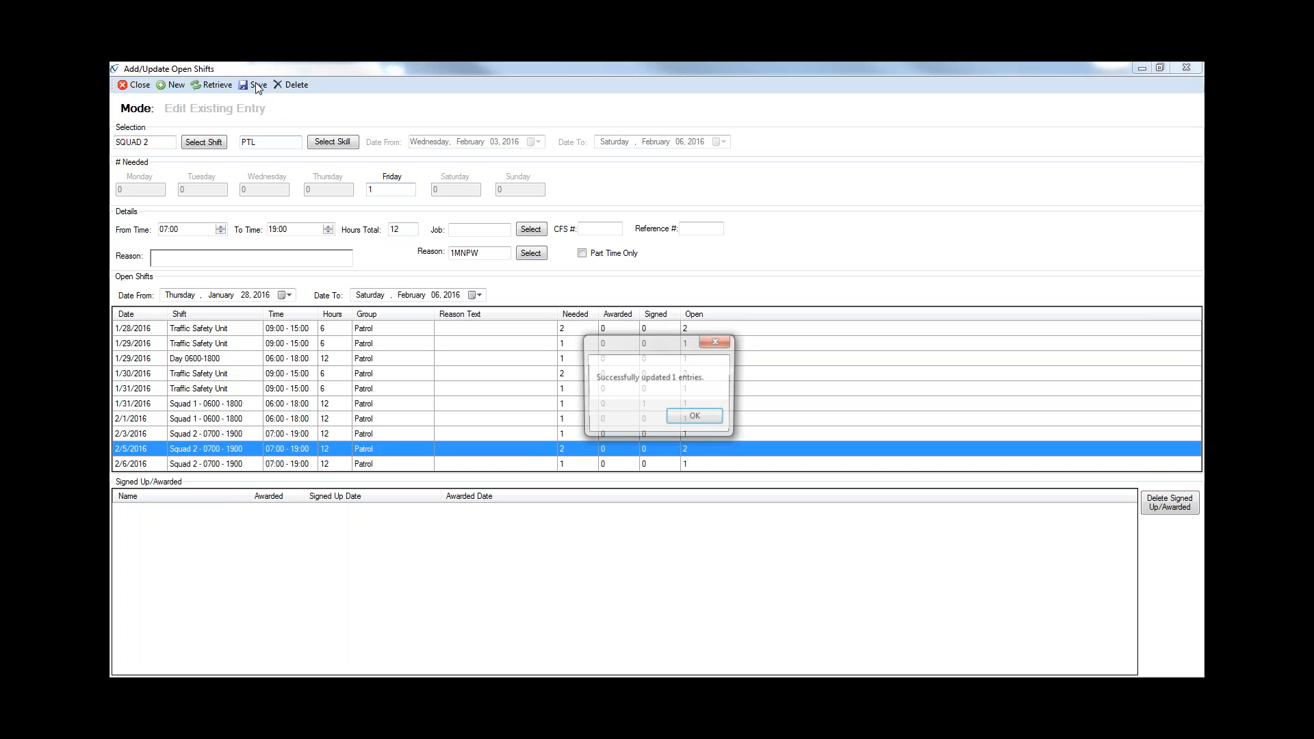
click(692, 419)
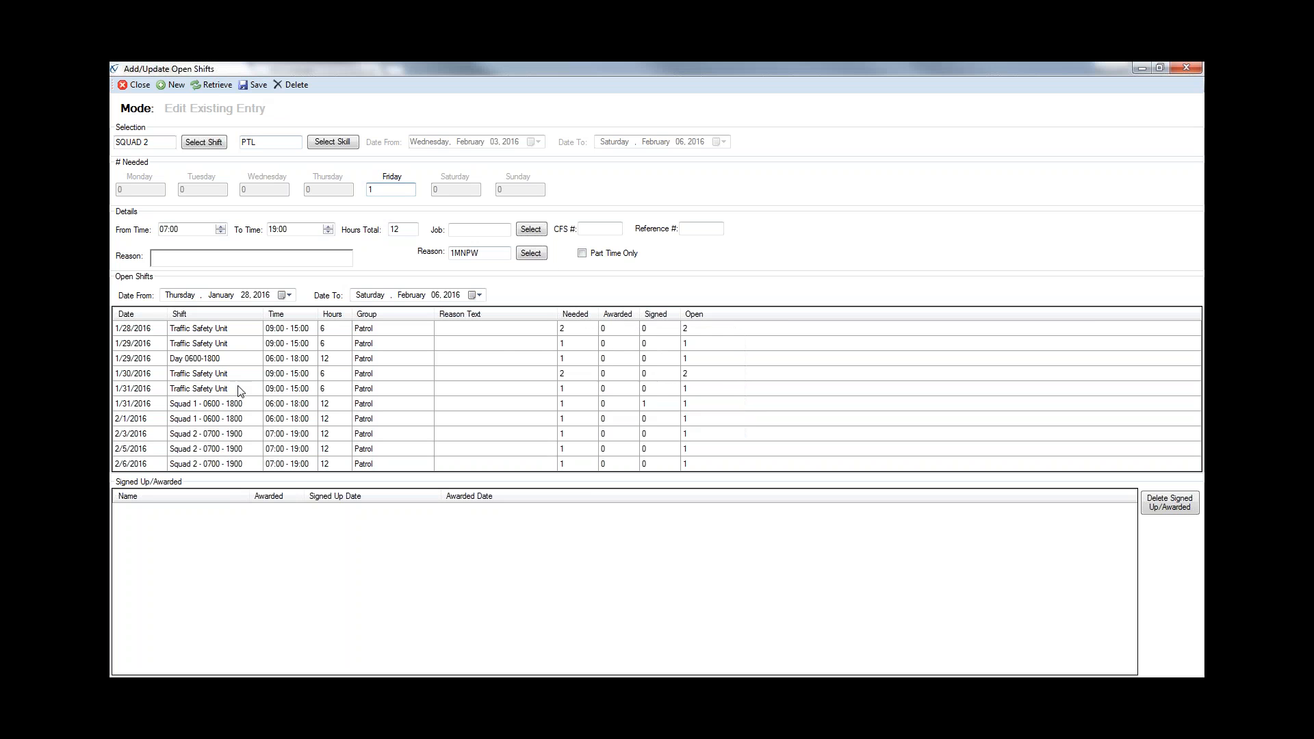
Delete the 2/6/2016 Squad 2 - 0700 - 1900 open shift.
click(205, 464)
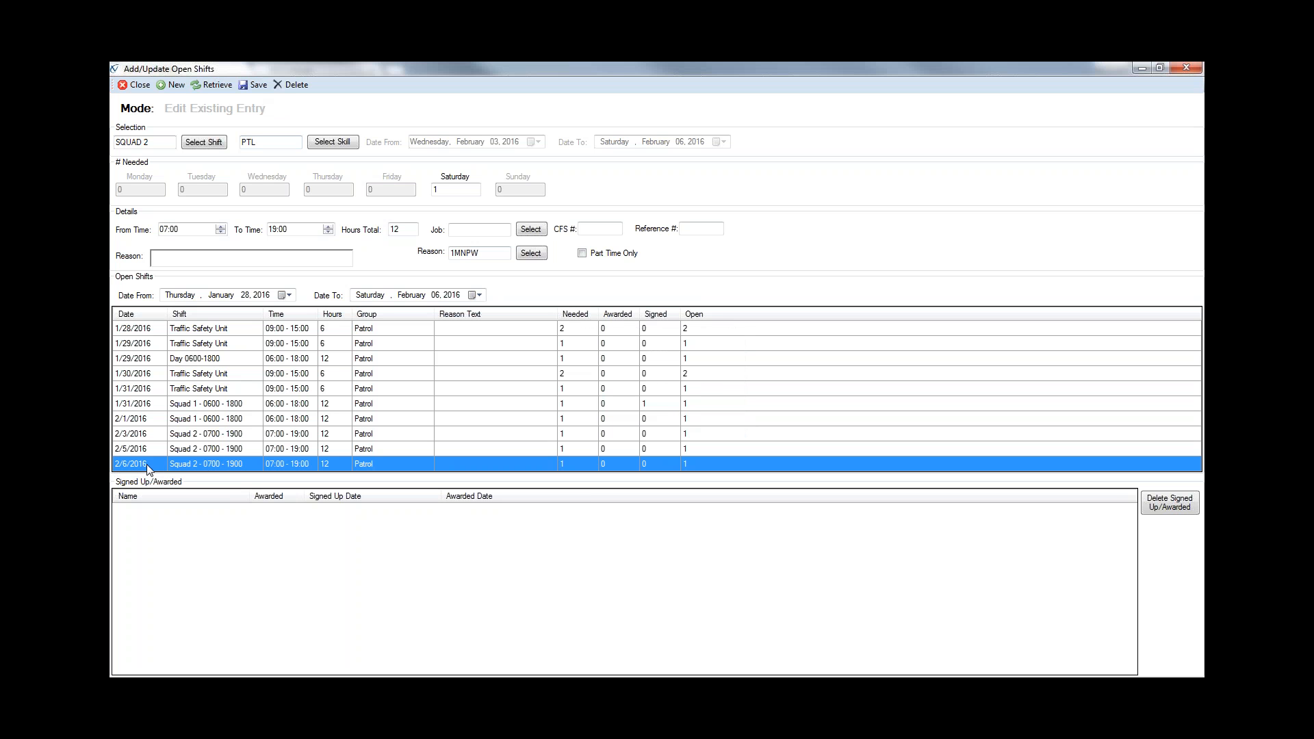
click(294, 87)
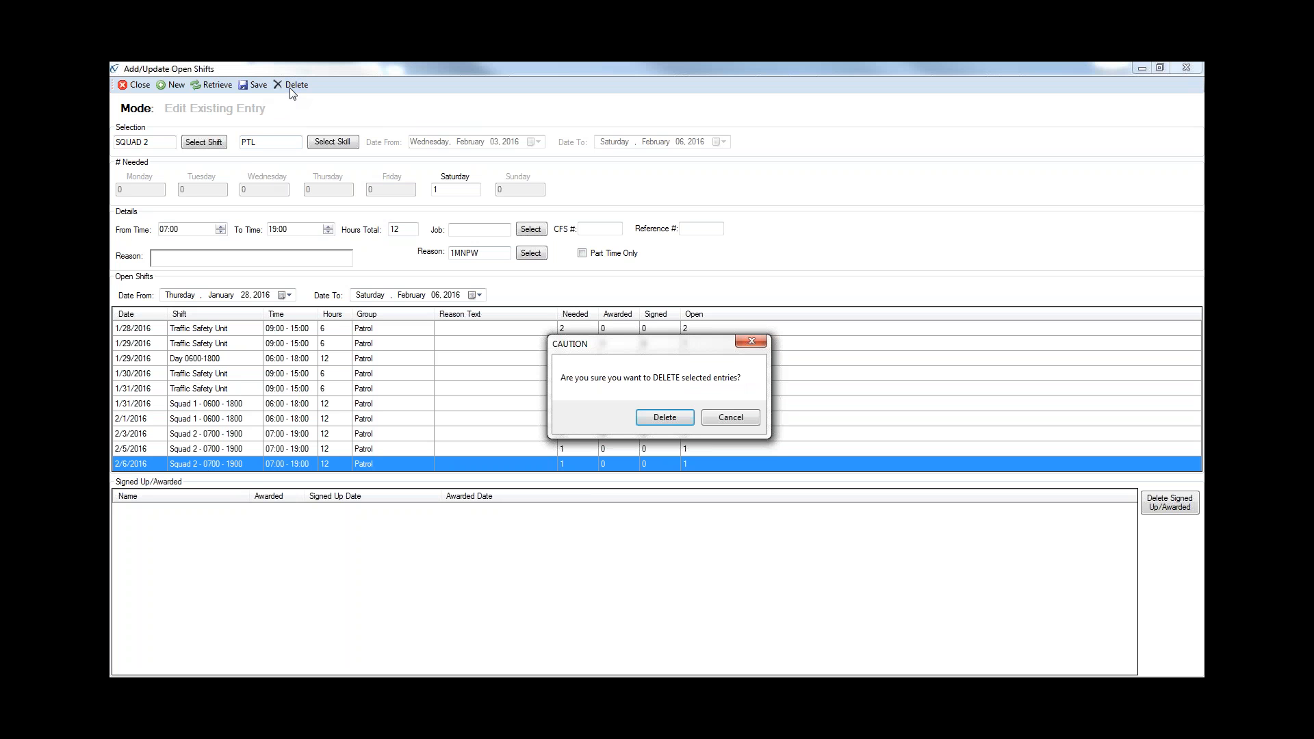
click(669, 417)
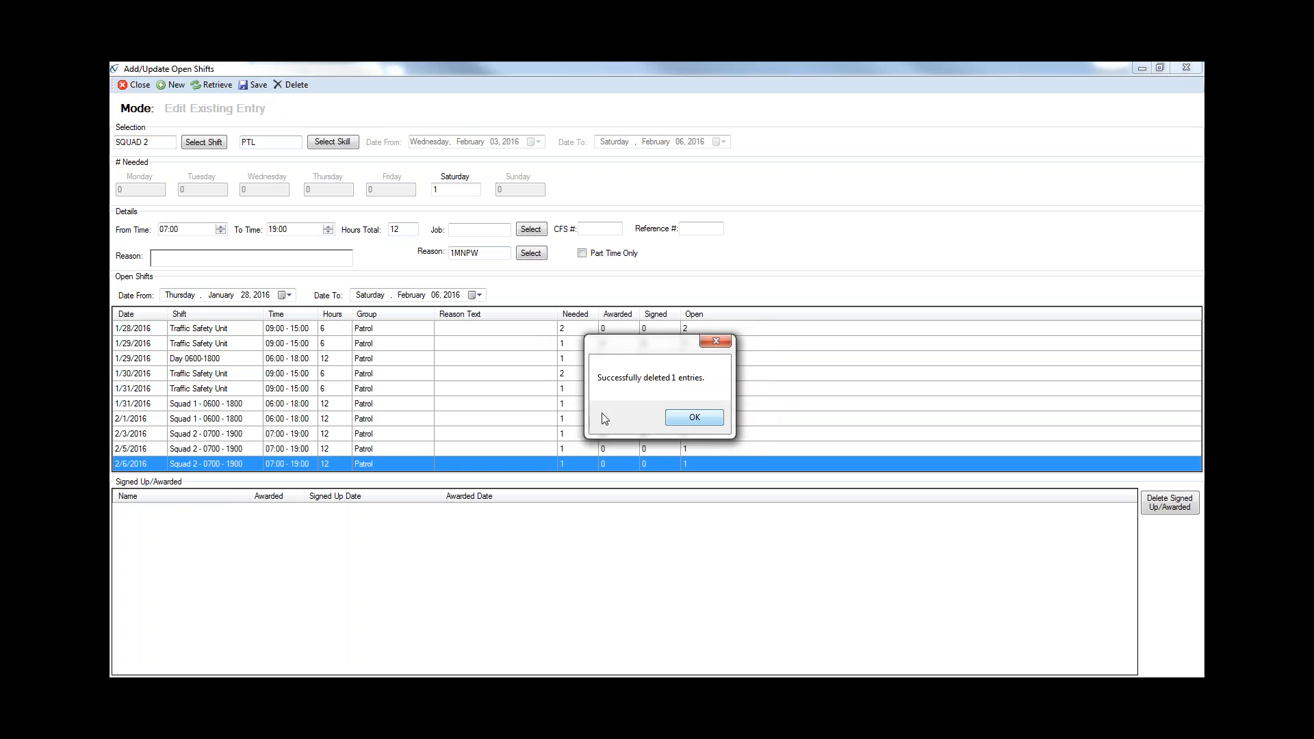
click(674, 419)
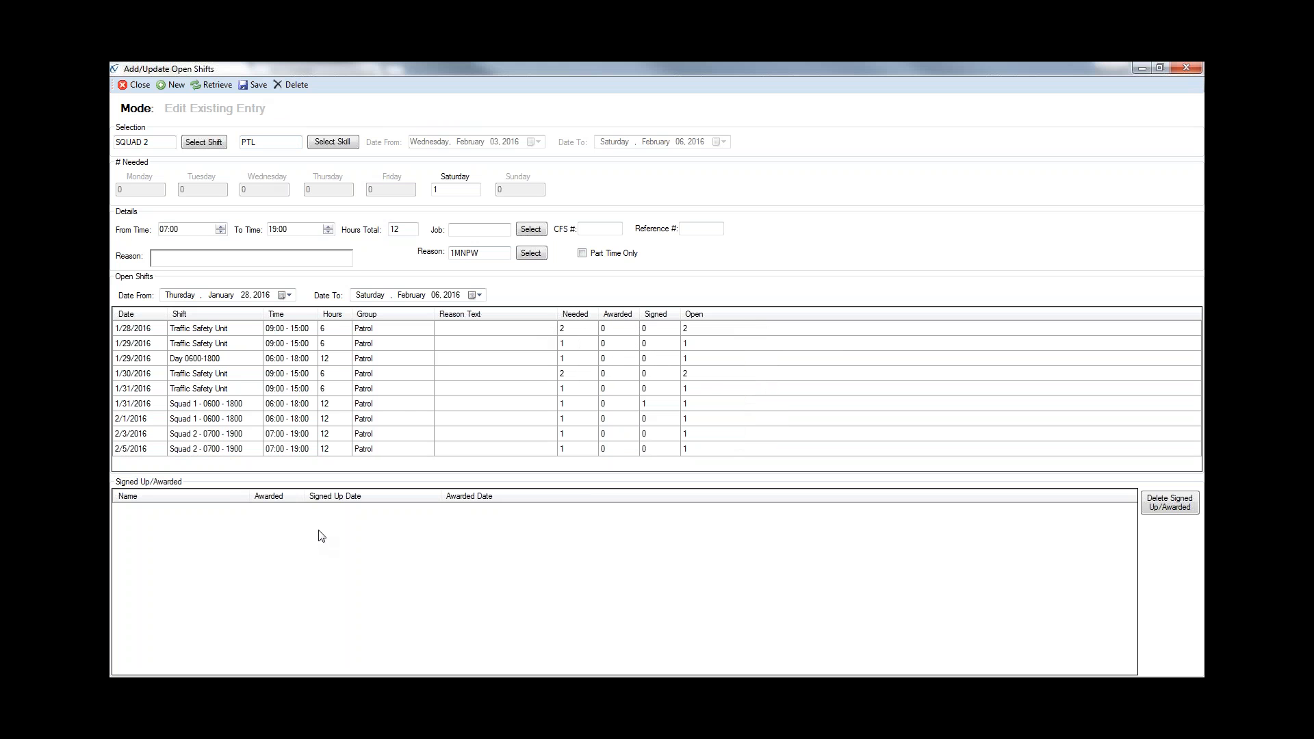
Delete the employee's sign-up from the 1/31/2016 Squad 1 - 0600 - 1800 open shift and close the open shifts window.
click(241, 332)
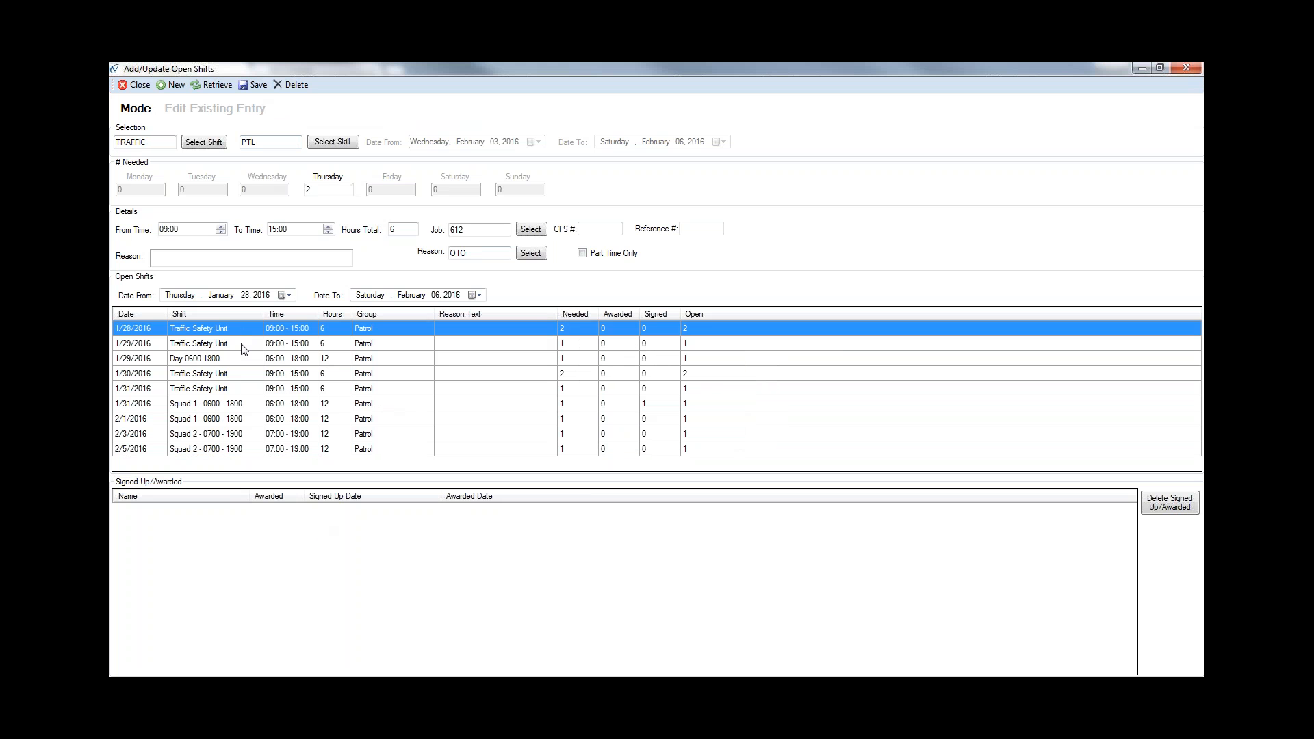
click(243, 360)
click(242, 372)
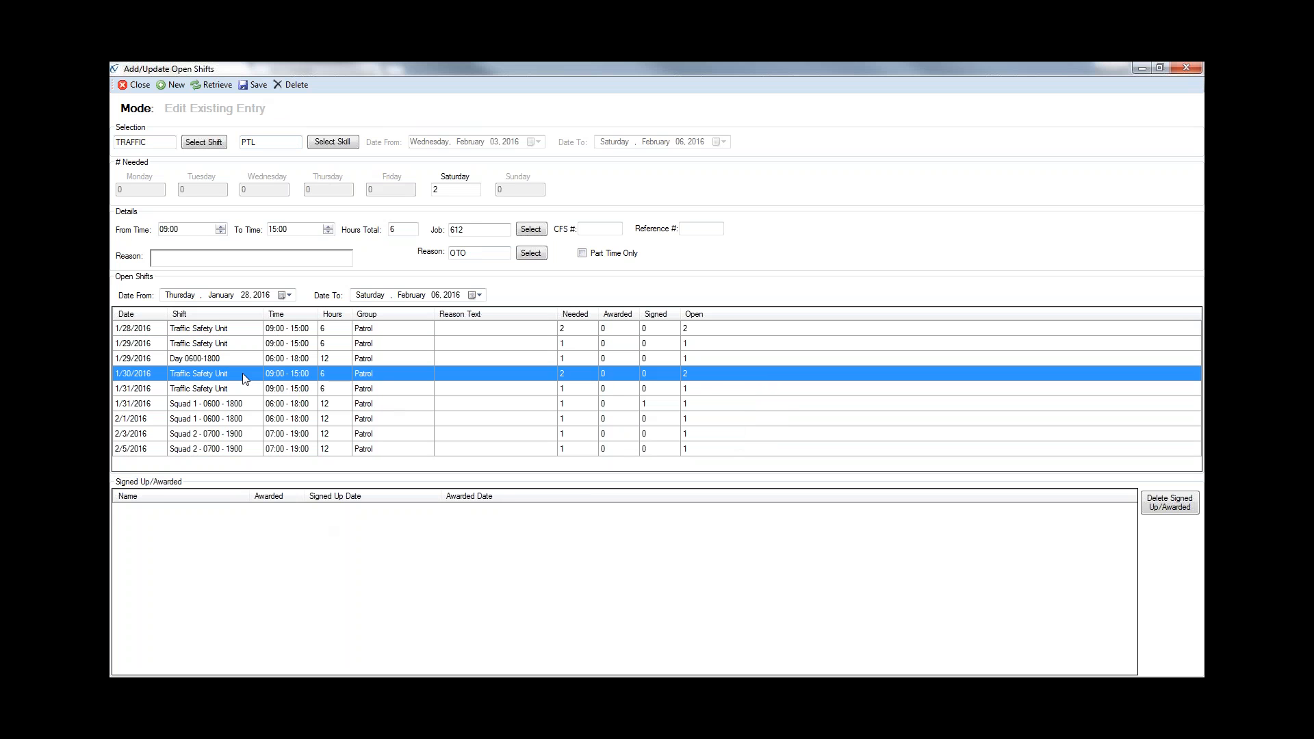
click(244, 388)
click(245, 405)
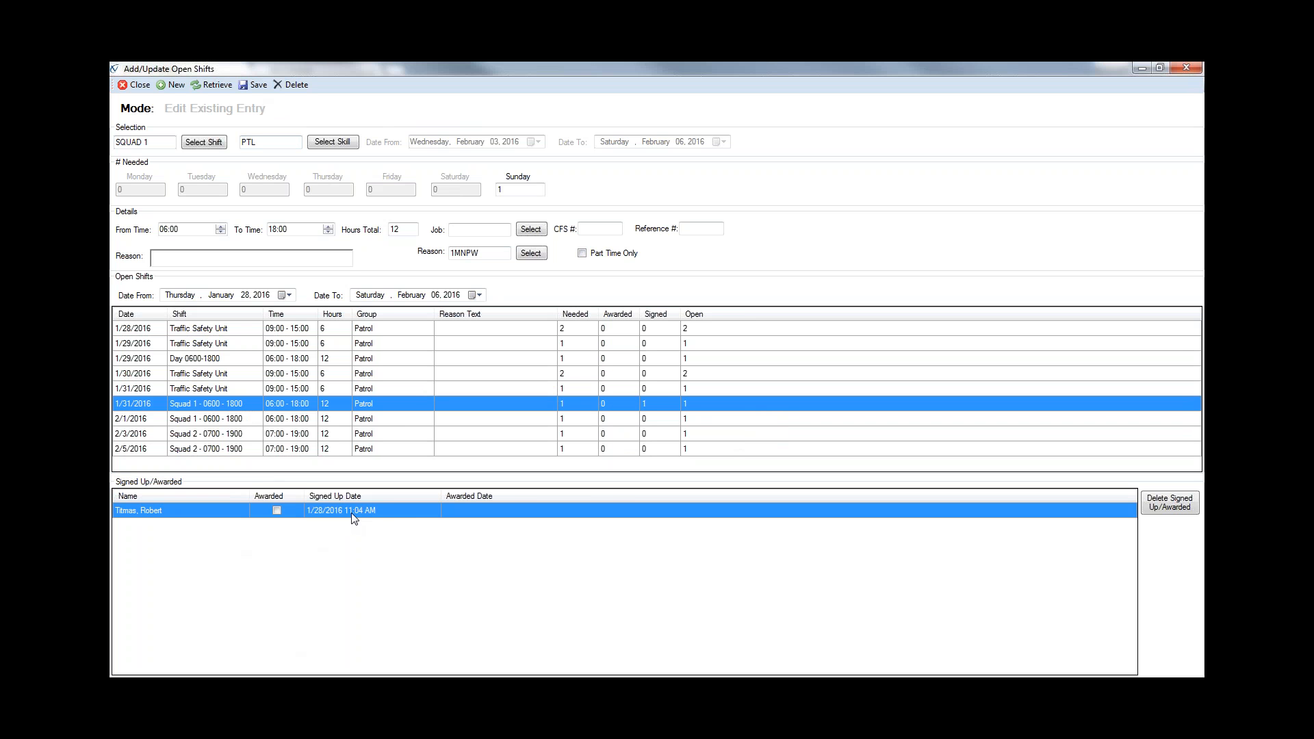
click(1164, 508)
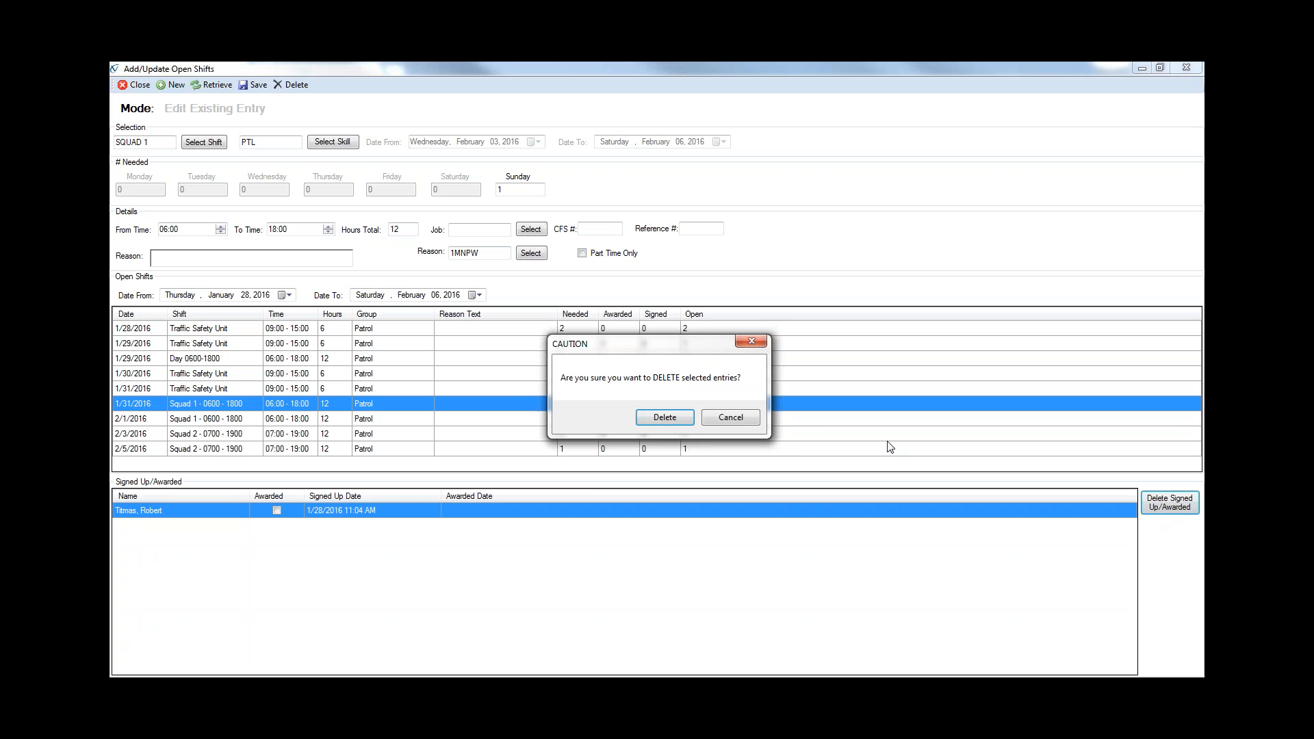
click(662, 416)
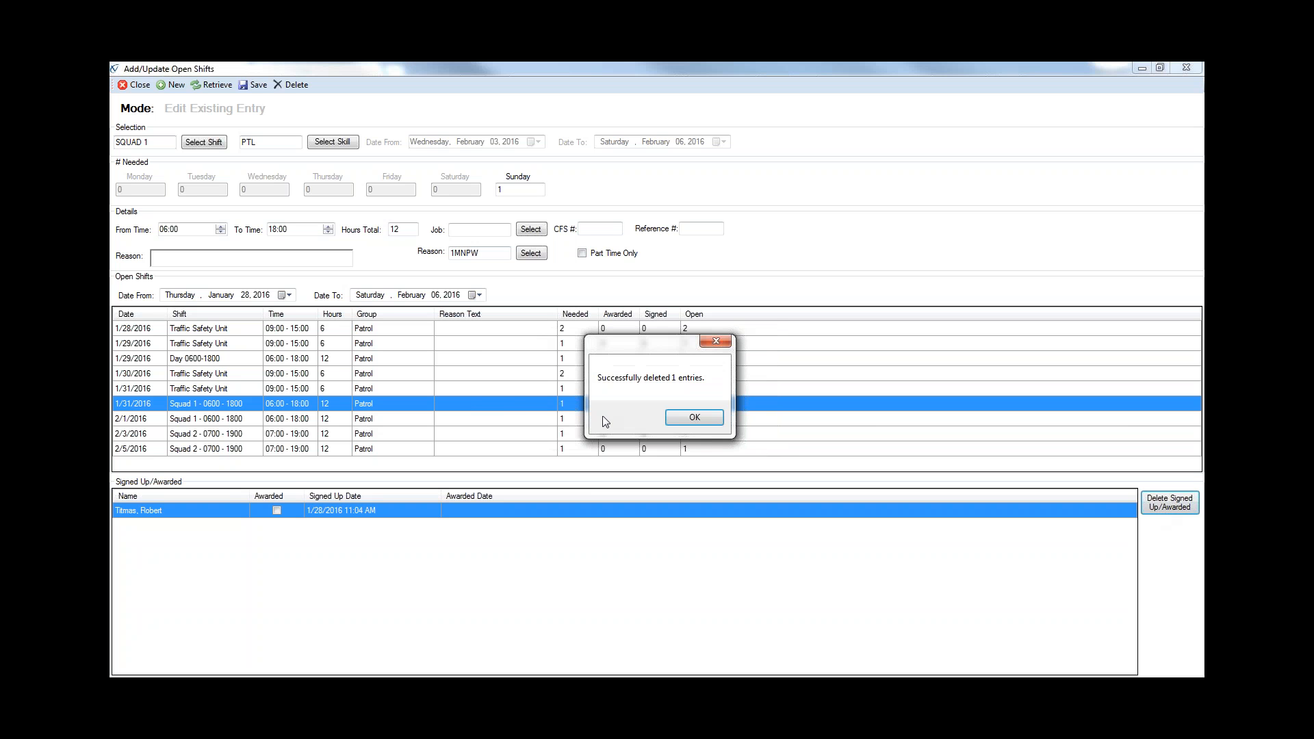
click(695, 419)
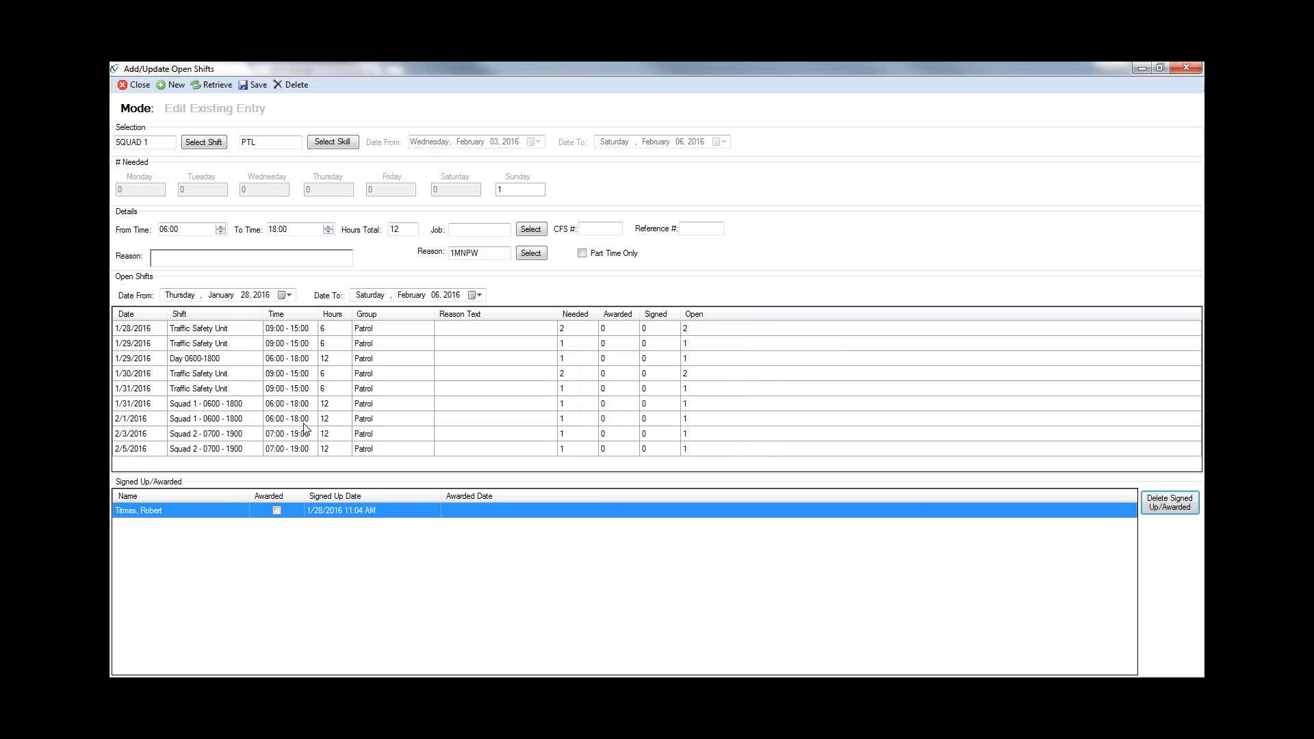
click(323, 419)
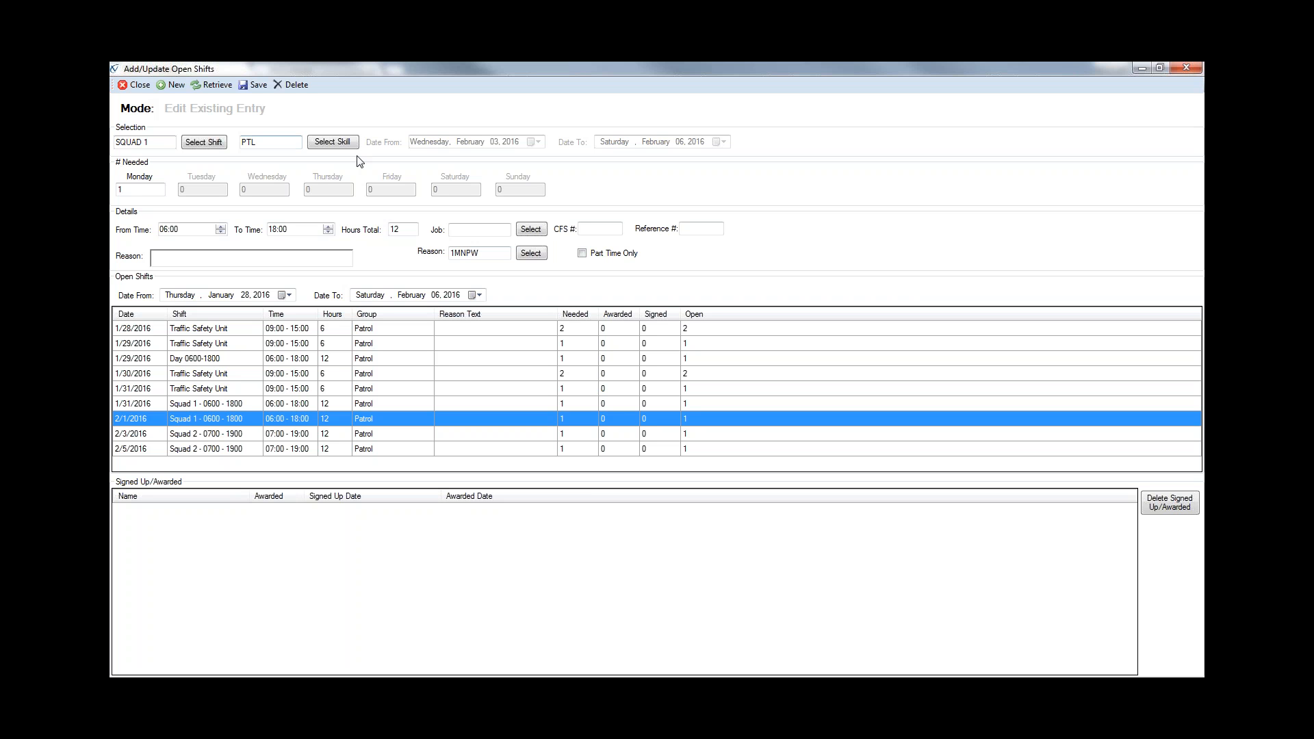
click(137, 83)
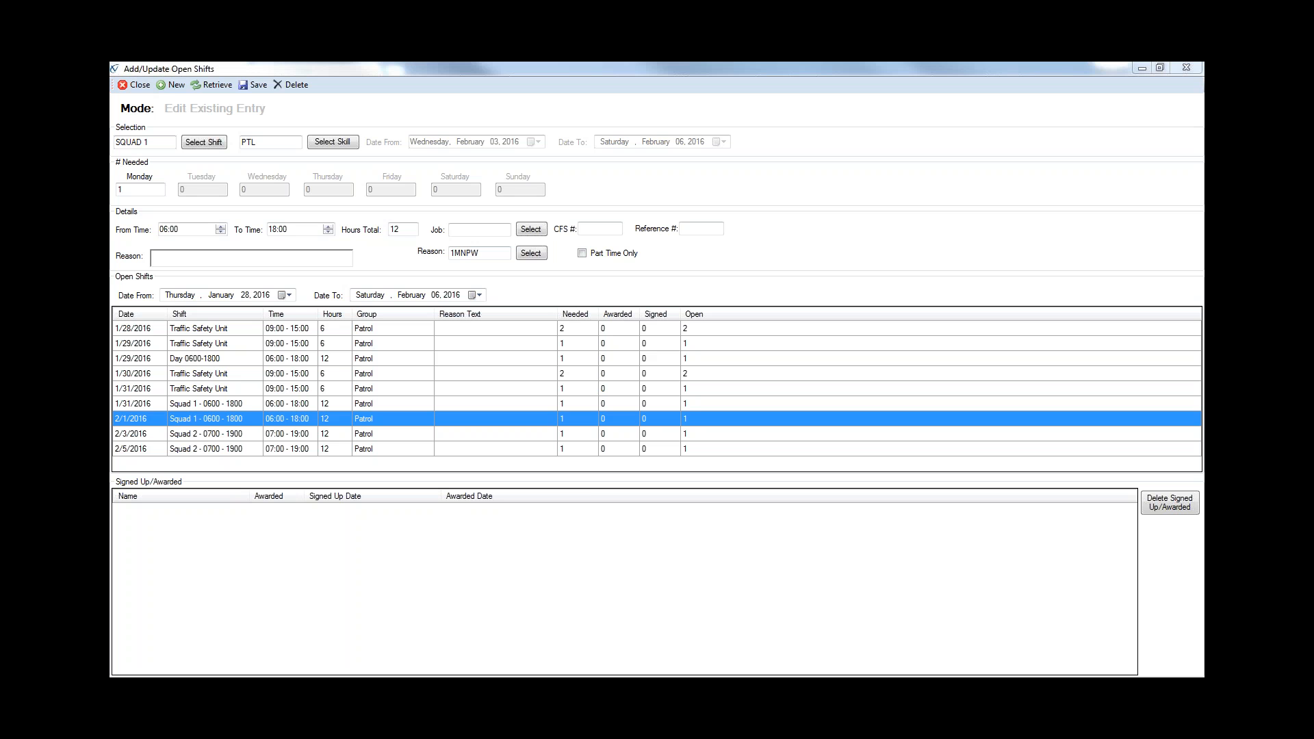